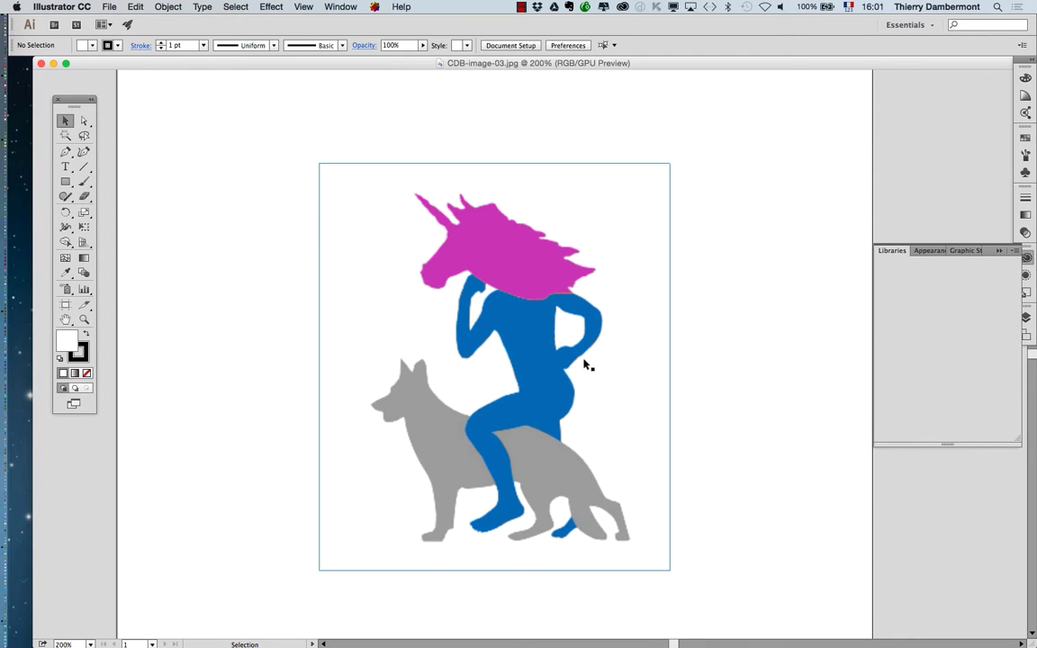
Expand the docked panels and detach the Swatches panel as a floating panel to inspect the image document's swatches
scroll(586, 364, up, 2)
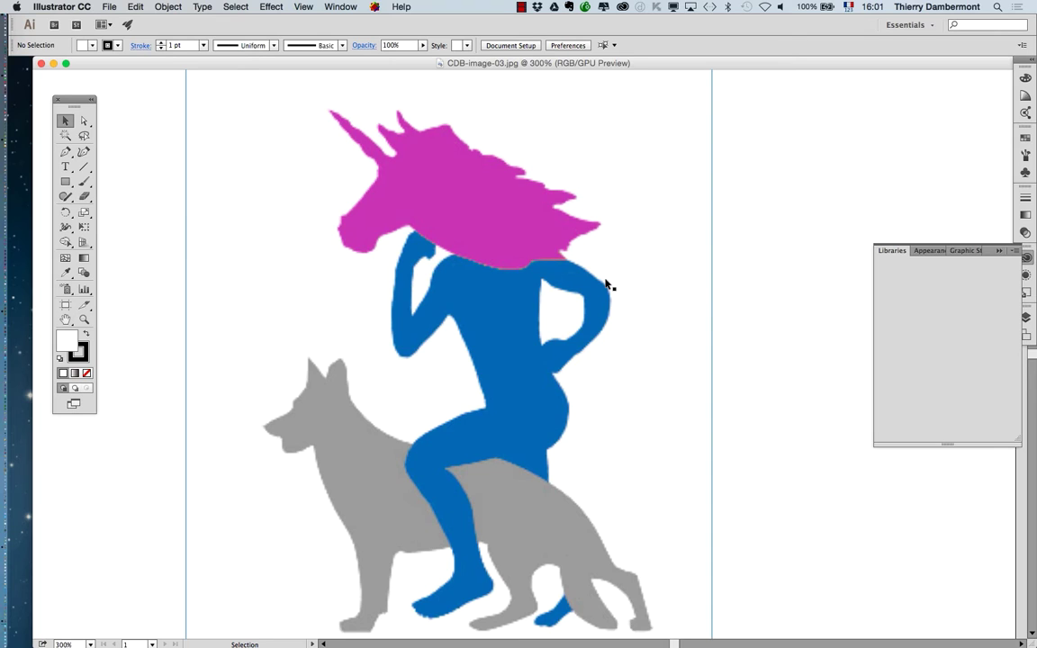
key(super+semicolon)
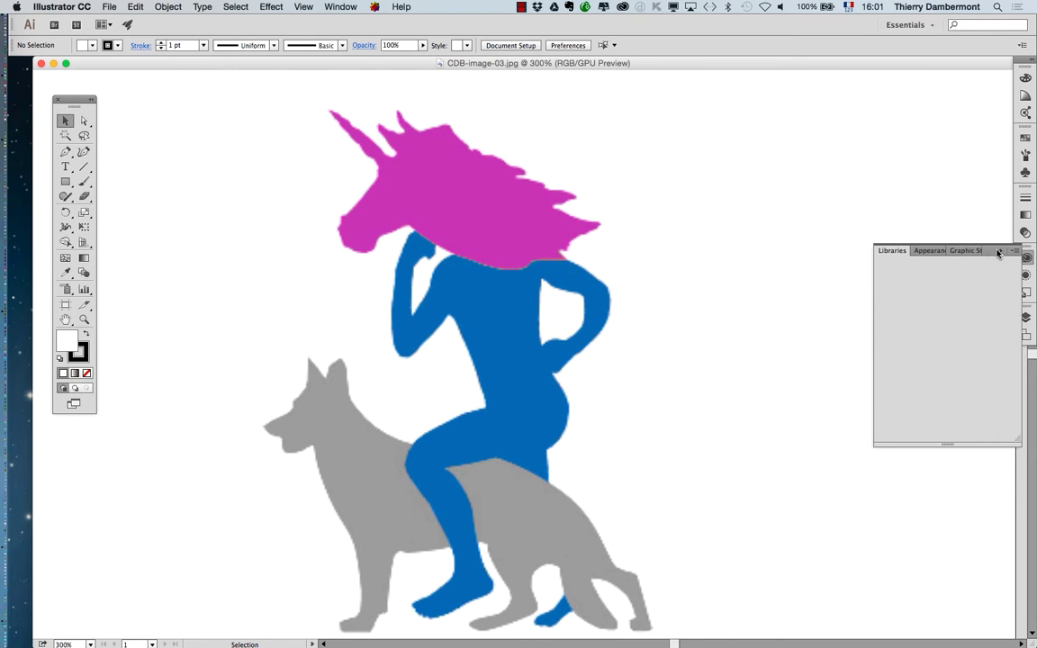
key(super+semicolon)
click(354, 8)
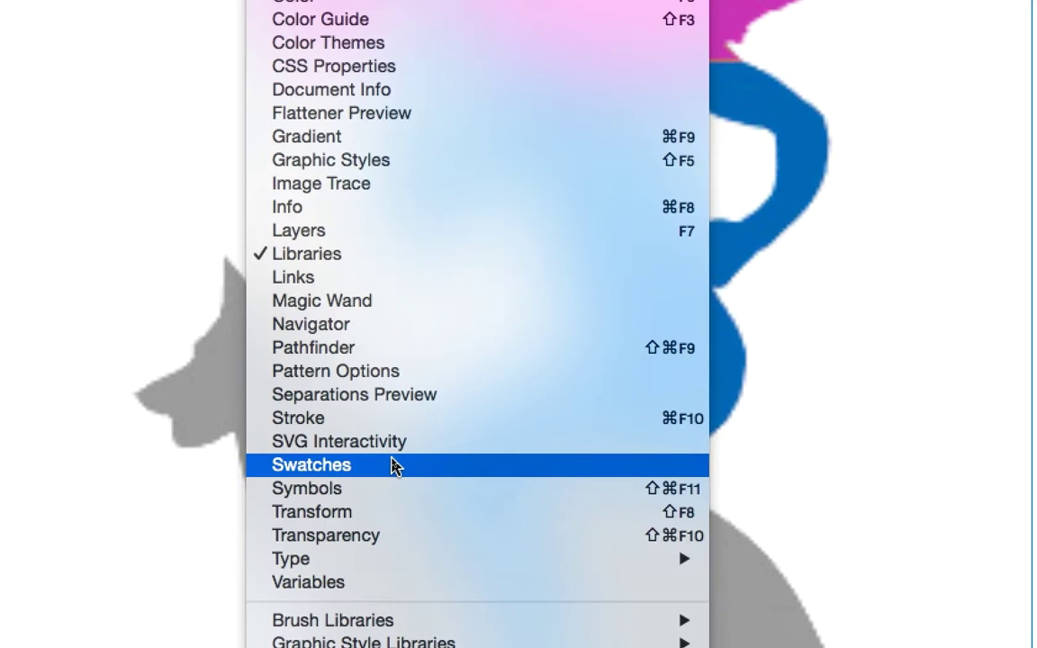
click(396, 465)
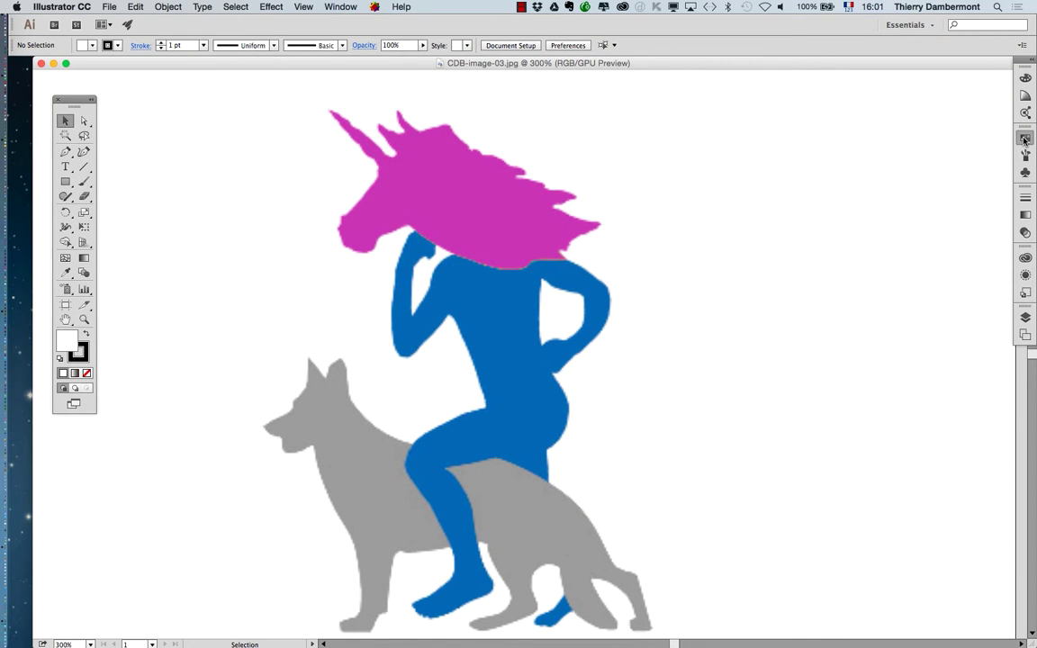
right_click(1023, 139)
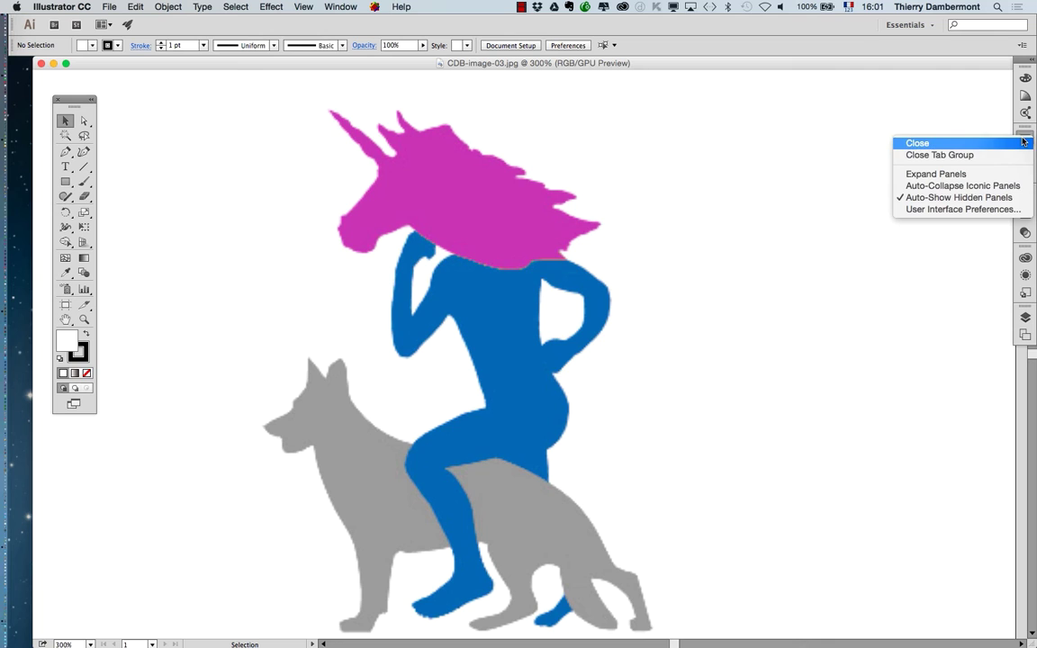
click(982, 179)
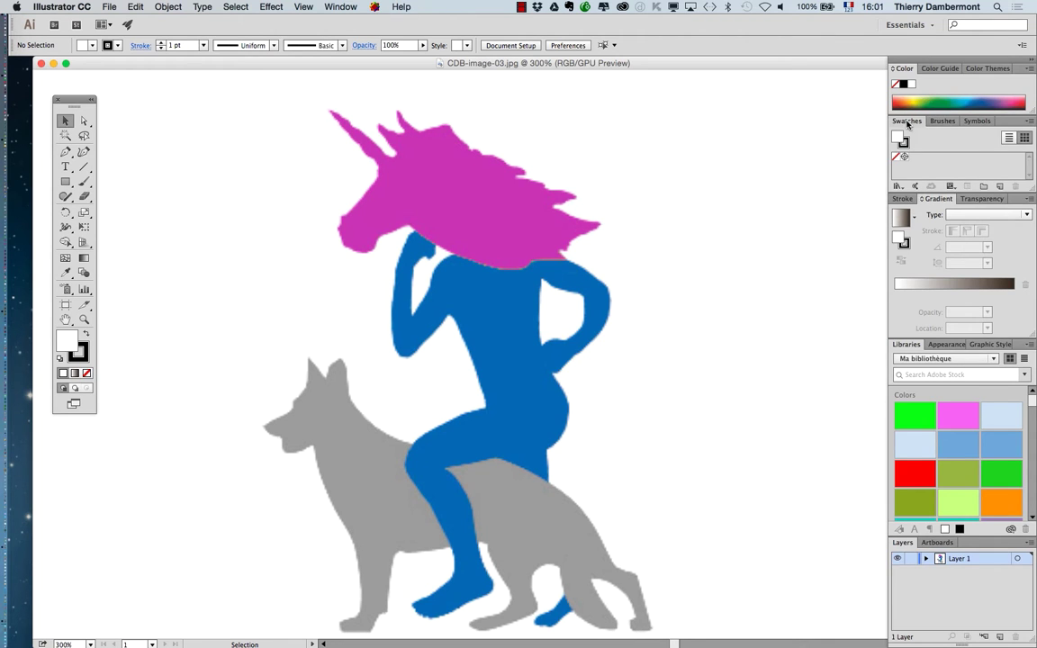
drag(907, 121, 699, 110)
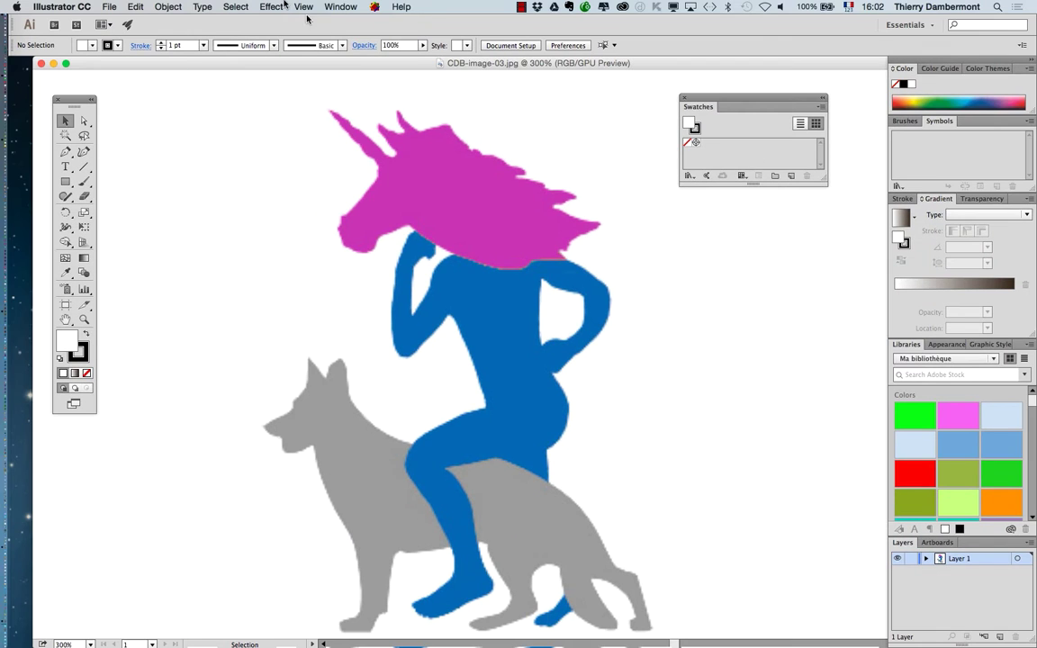
Show the Brushes panel and detach both Brushes and Symbols as floating panels to inspect their contents
click(347, 8)
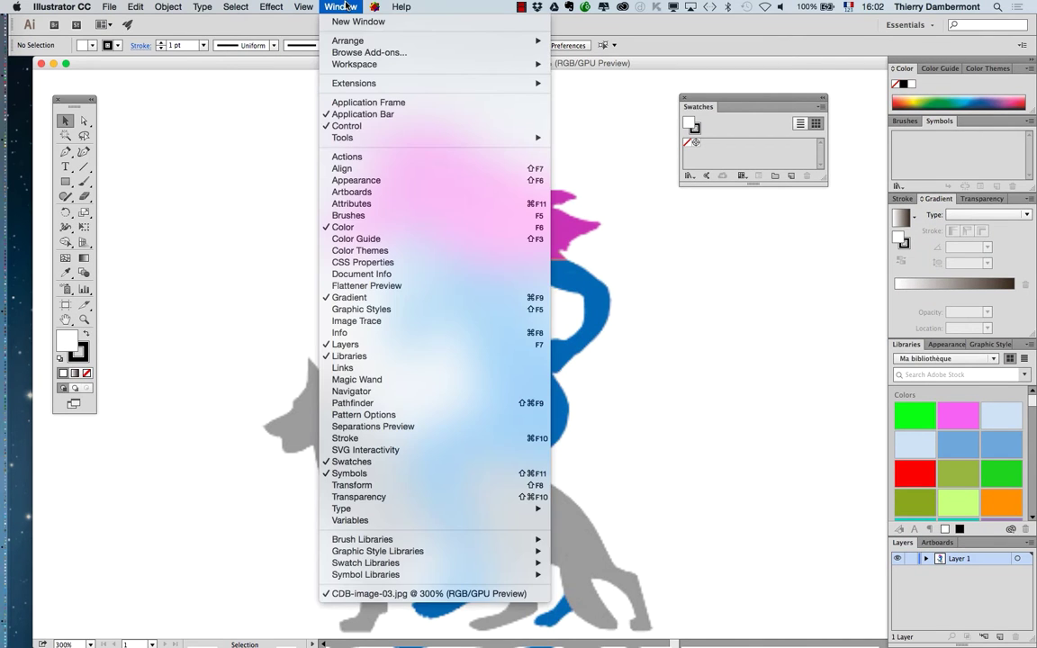
click(377, 217)
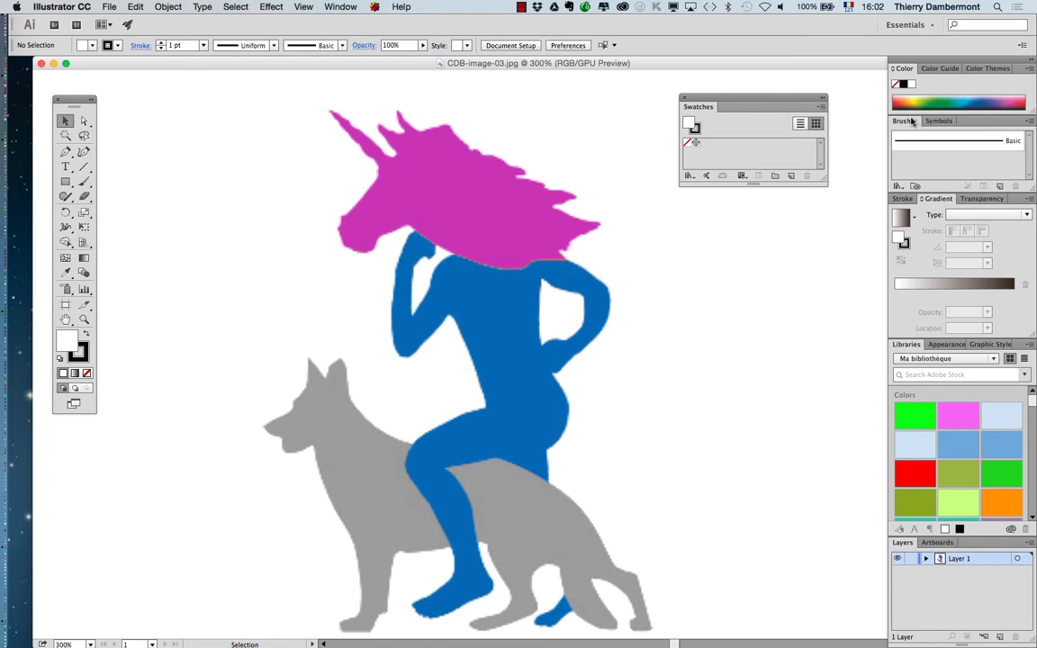
drag(904, 120, 565, 262)
drag(905, 121, 431, 134)
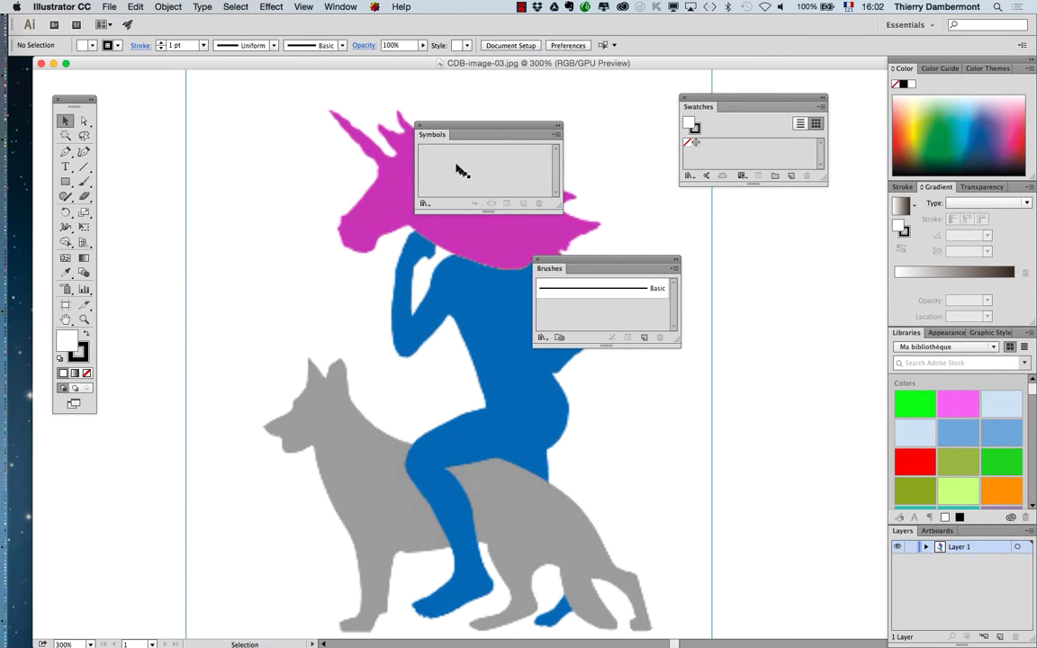
Close the floating Symbols, Brushes and Swatches panels, and close the CDB-image-03.jpg document
click(419, 126)
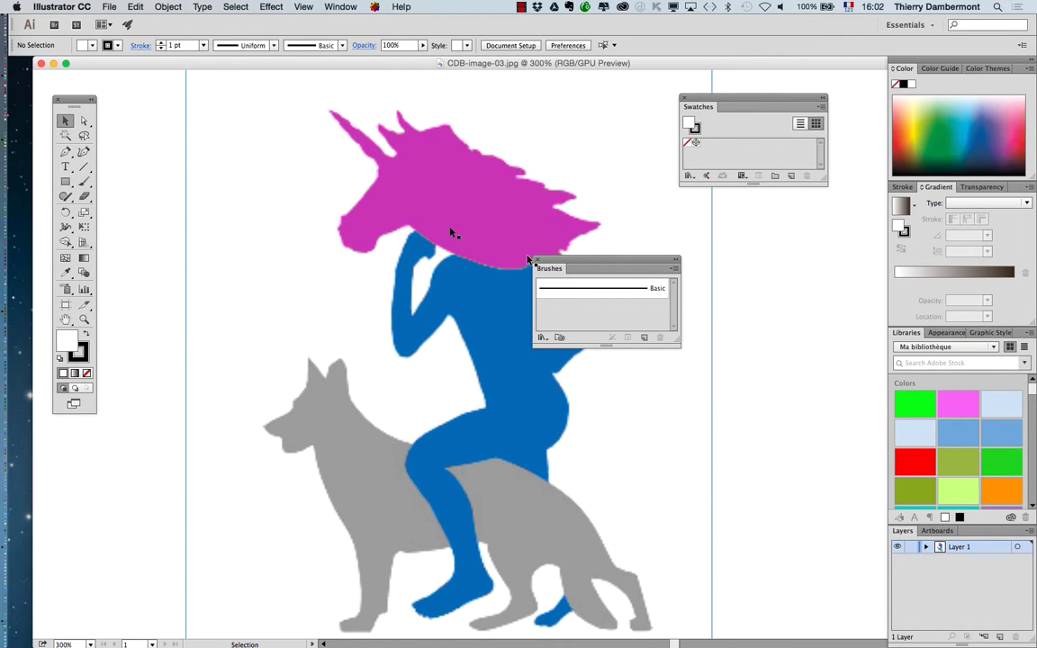
click(537, 260)
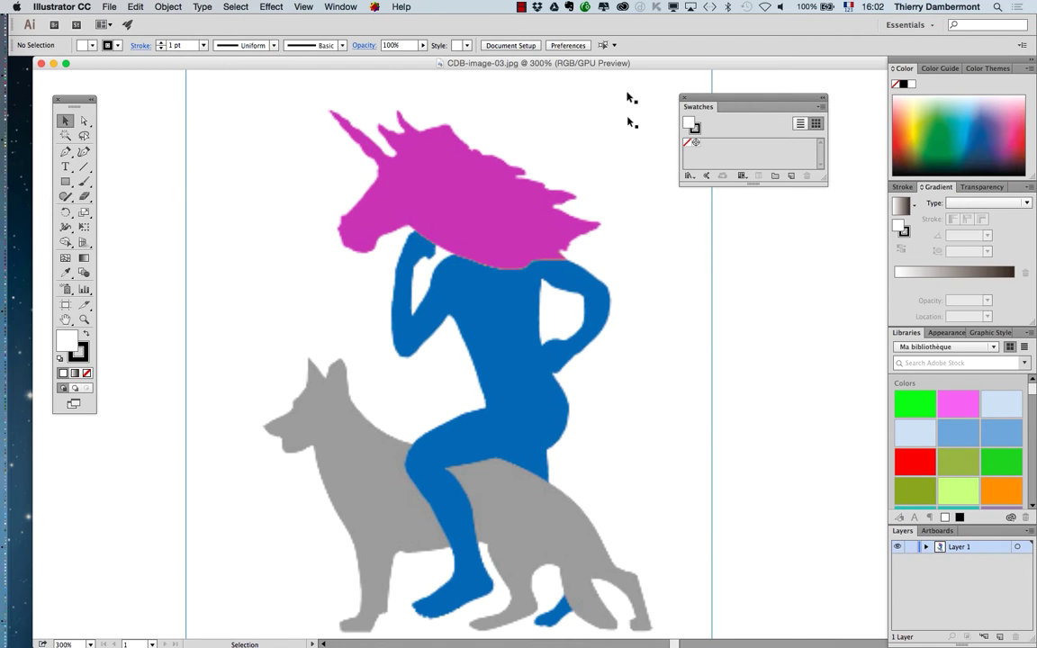
click(683, 100)
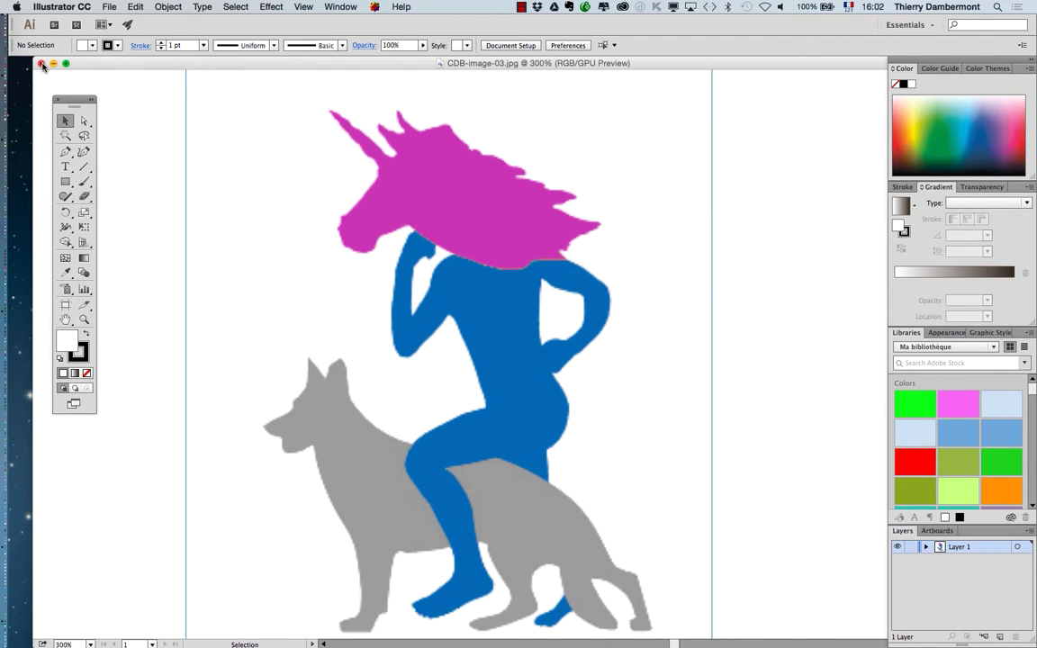
click(41, 63)
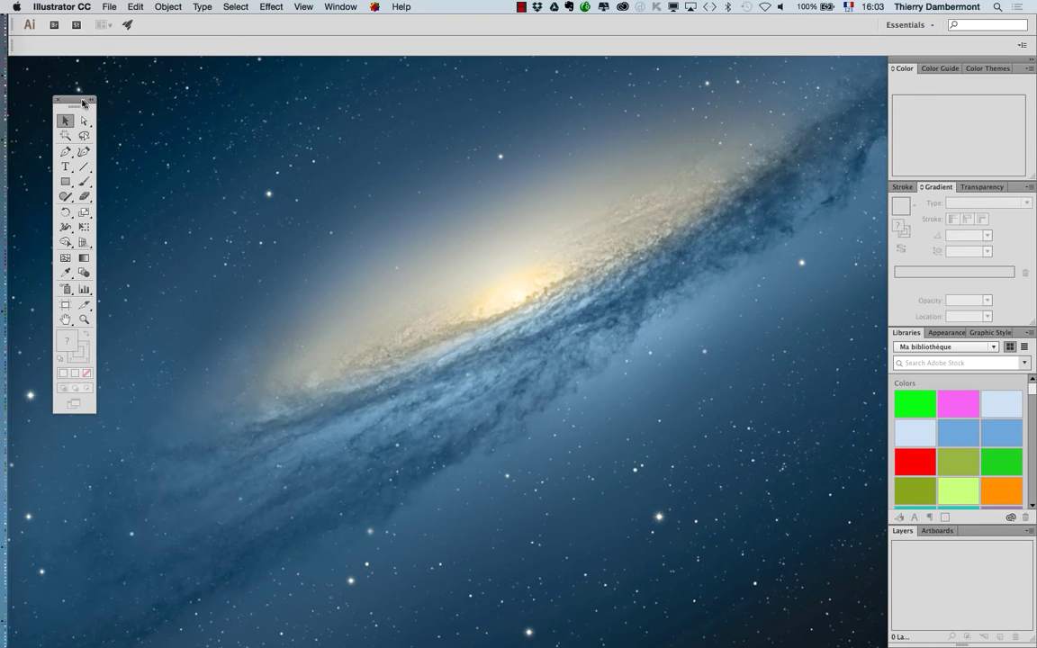
Start a new document using the Print profile
drag(81, 102, 63, 104)
click(109, 7)
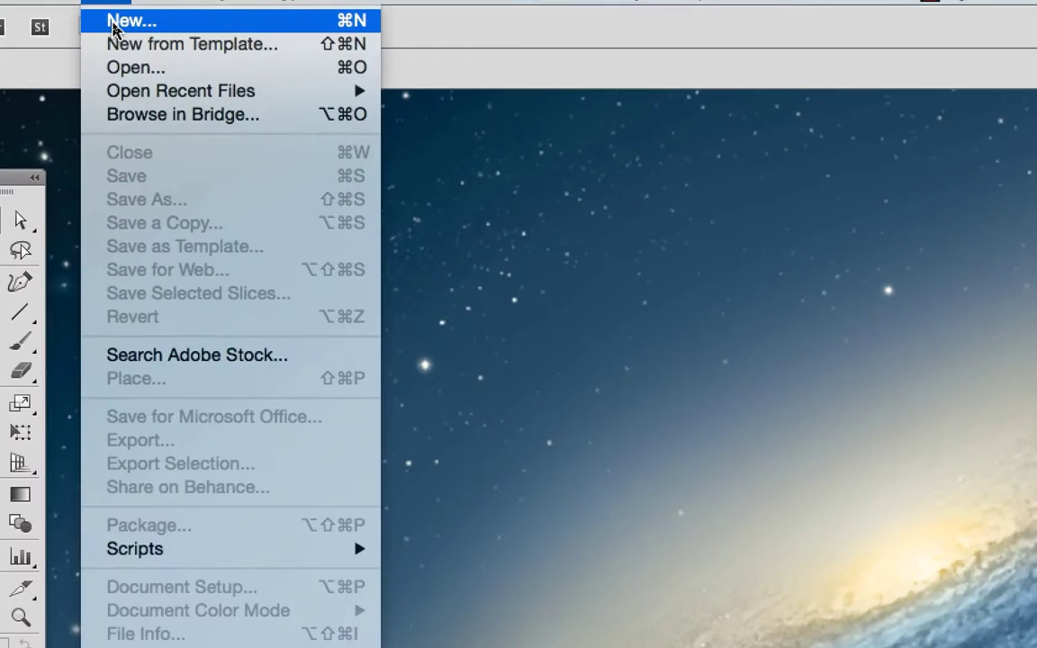
click(113, 21)
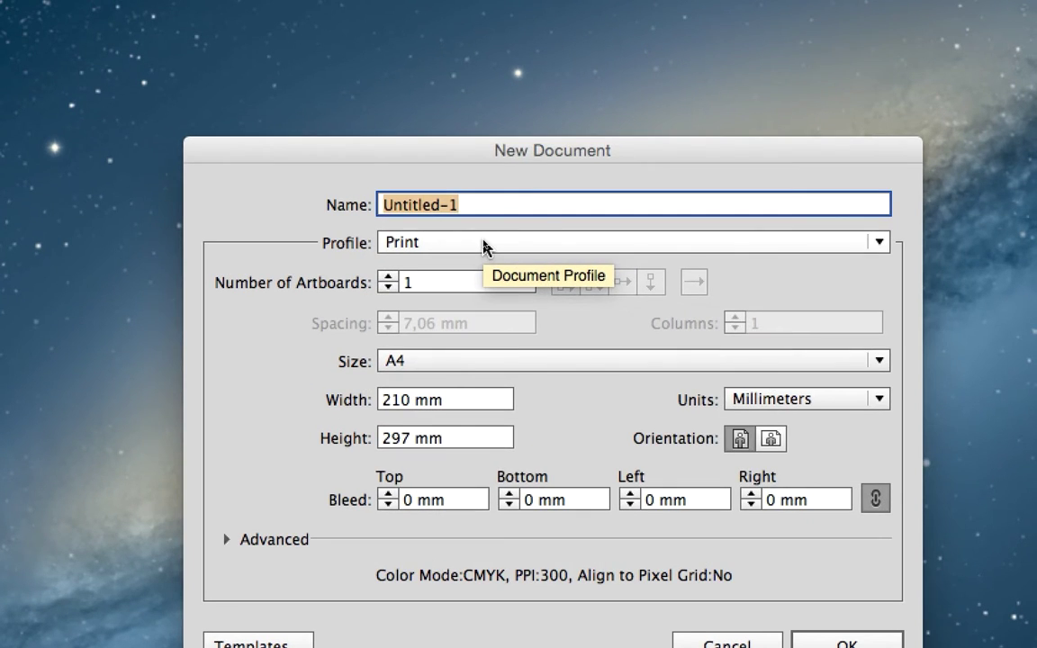
click(484, 243)
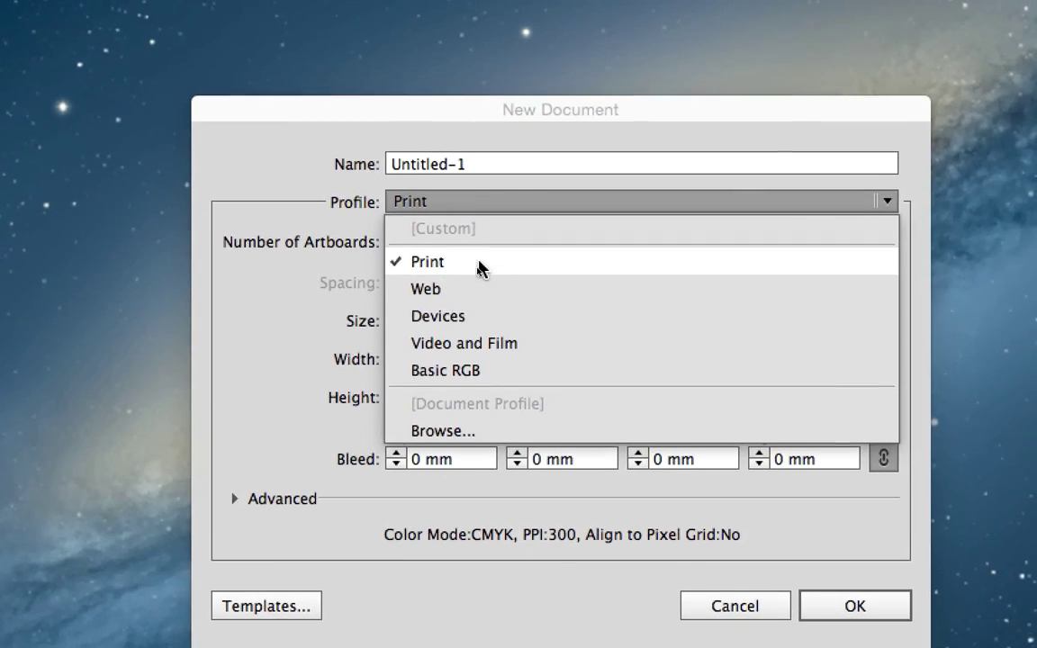
click(486, 263)
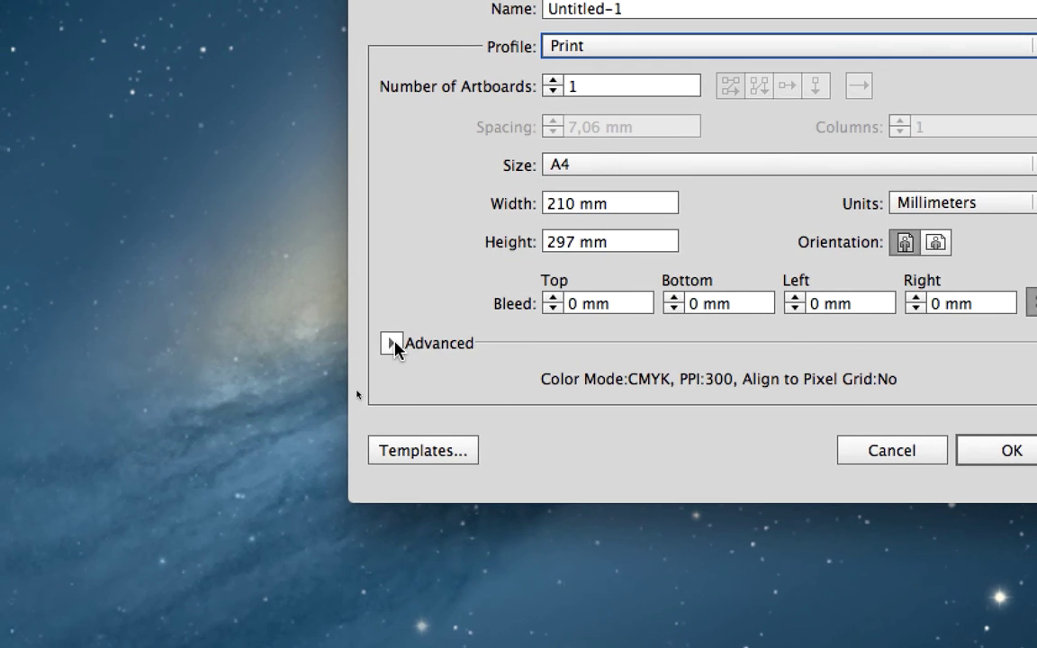
Set the new document's advanced Color Mode to RGB and create the document
click(272, 532)
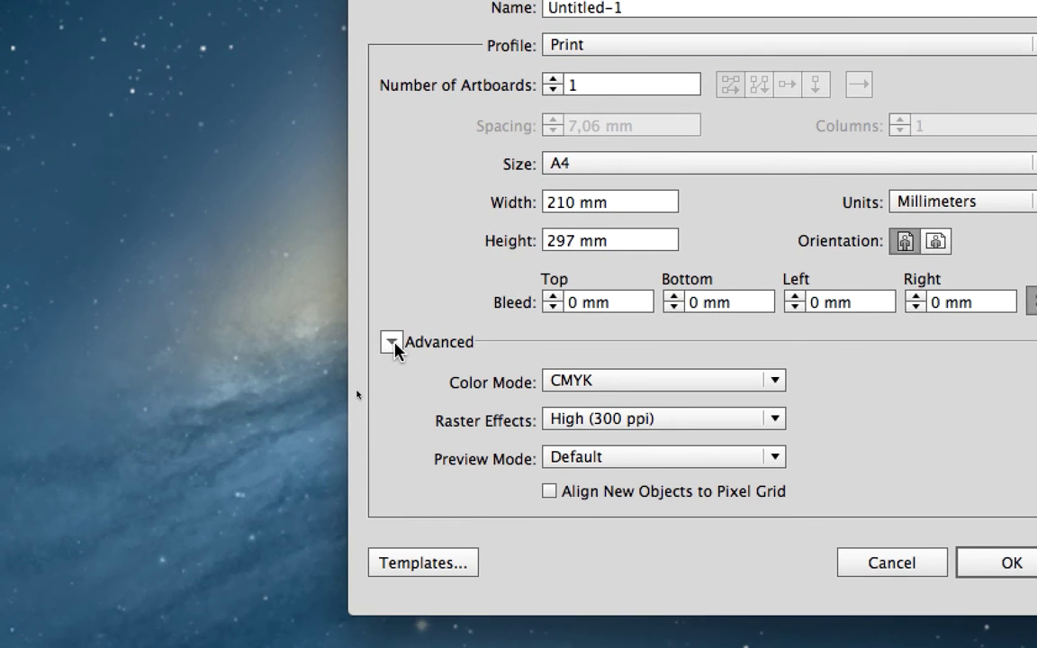
click(392, 341)
click(392, 340)
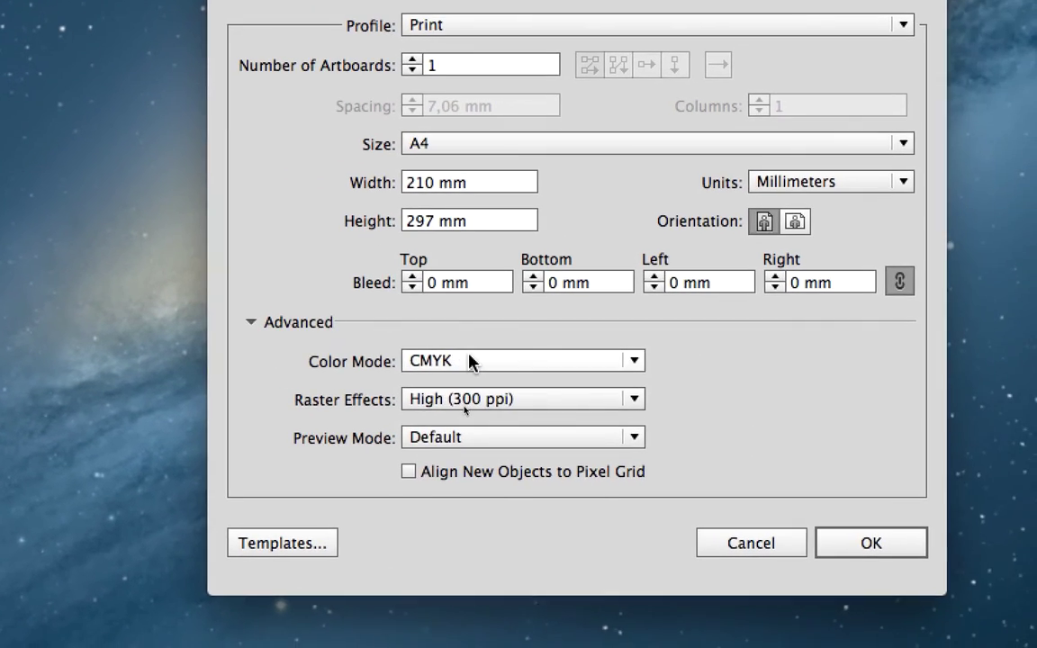
click(612, 378)
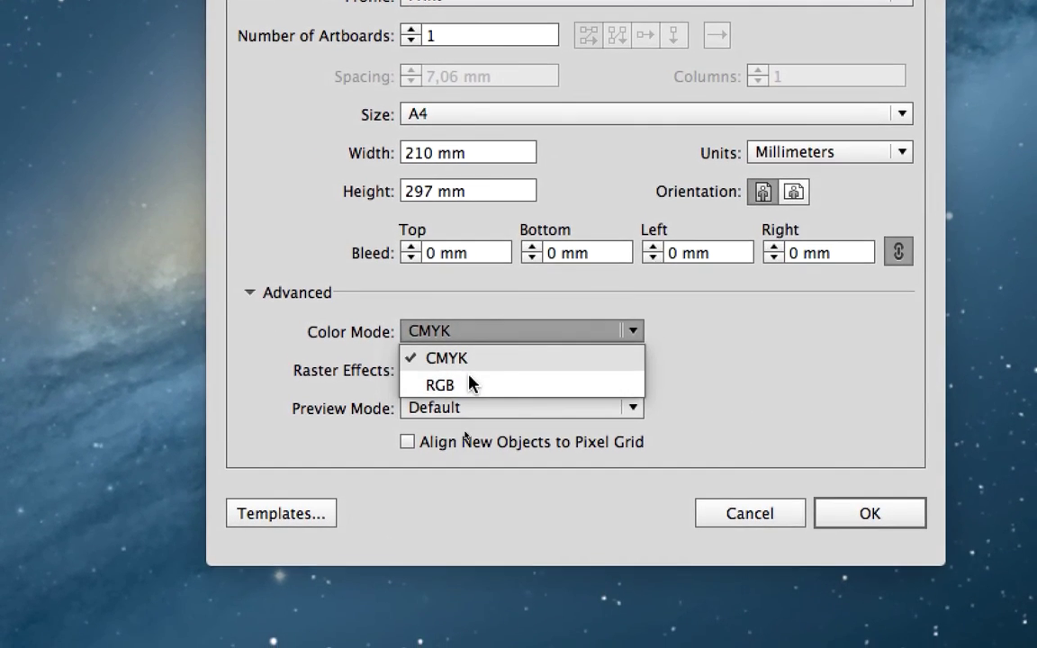
click(470, 379)
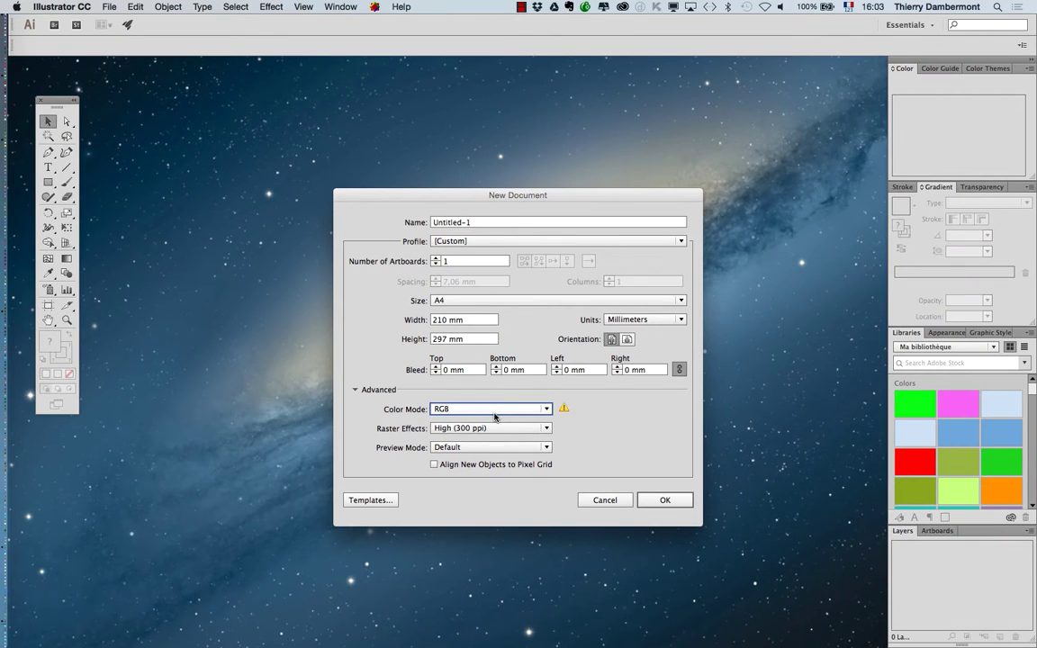
click(664, 501)
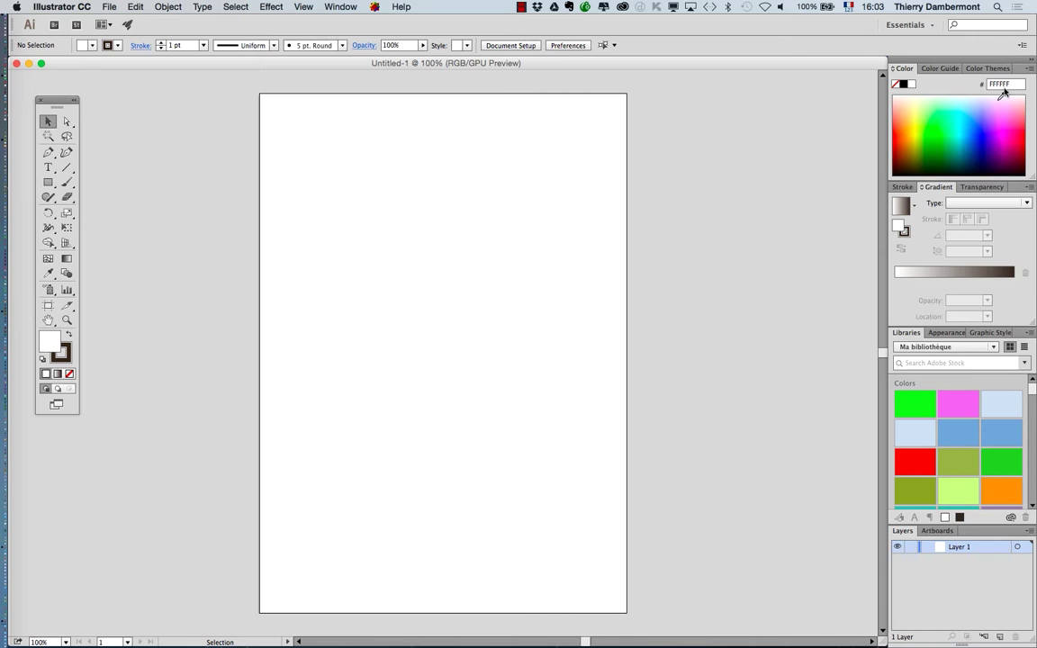
Collapse the docked panels to icons, and show the Brushes panel enlarged enough to list all default brushes
click(1028, 61)
drag(362, 65, 440, 70)
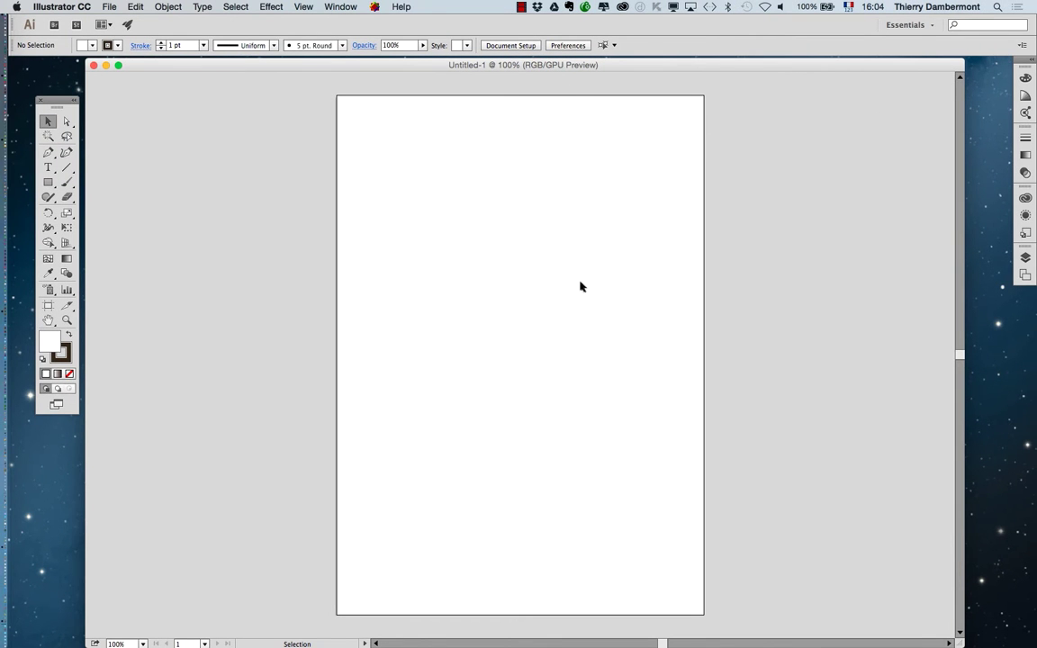
click(340, 7)
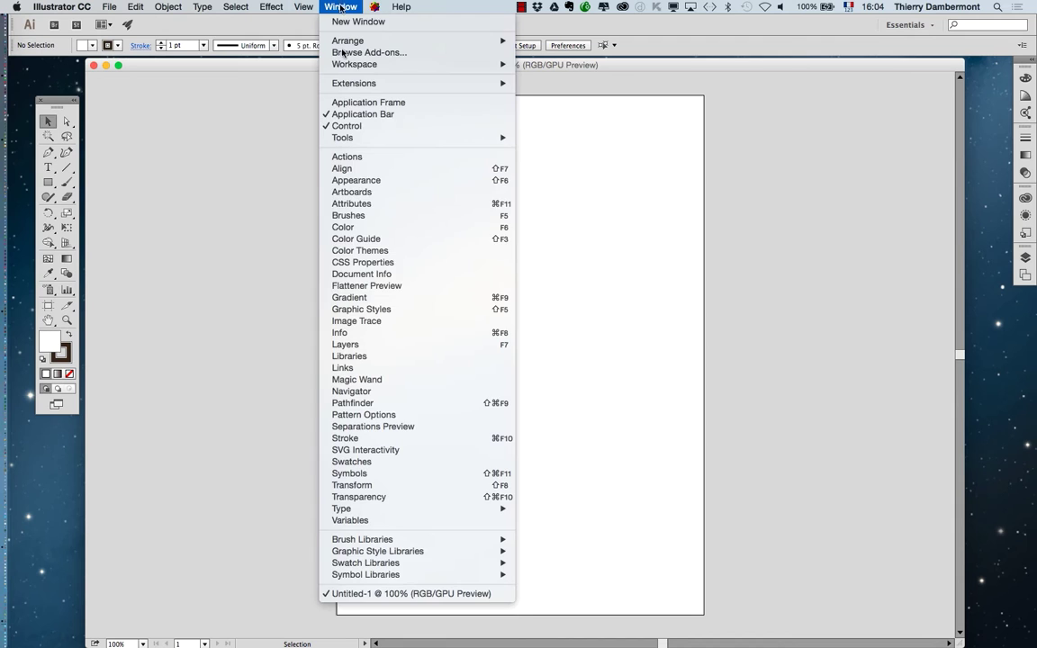
click(347, 216)
drag(675, 340, 725, 562)
Show and enlarge the Swatches panel, and arrange Swatches above Brushes beside the artboard
click(342, 7)
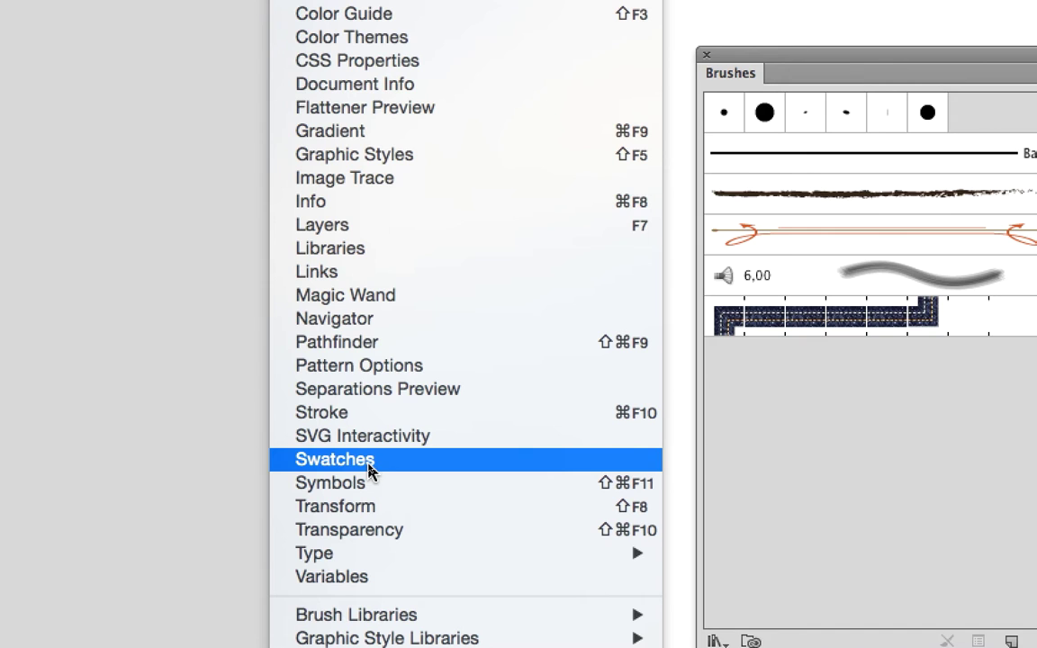
click(368, 460)
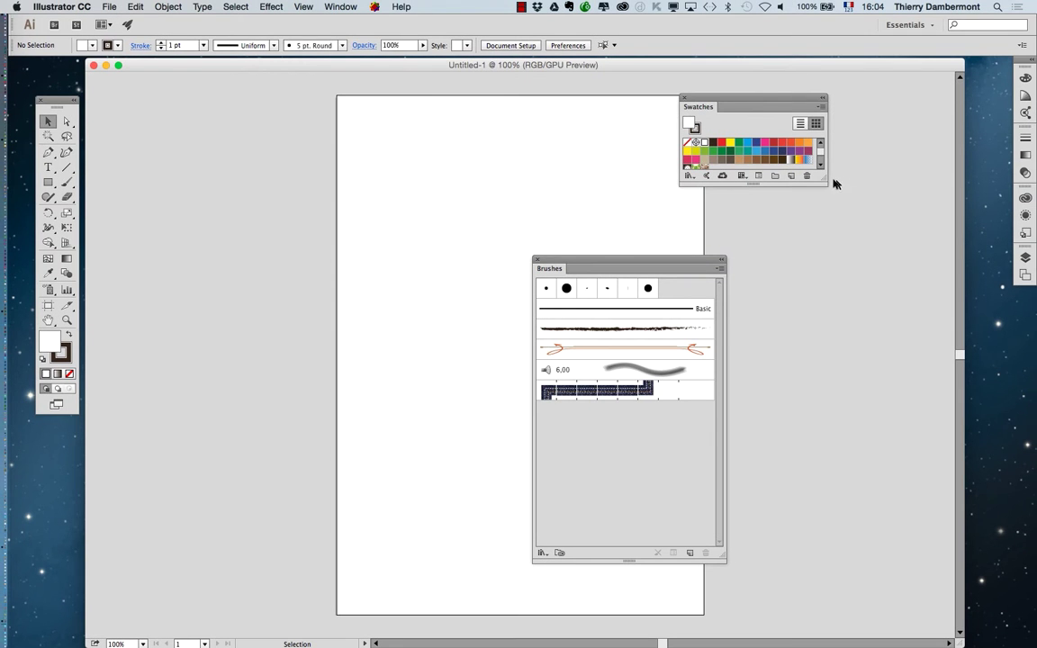
drag(822, 178, 835, 259)
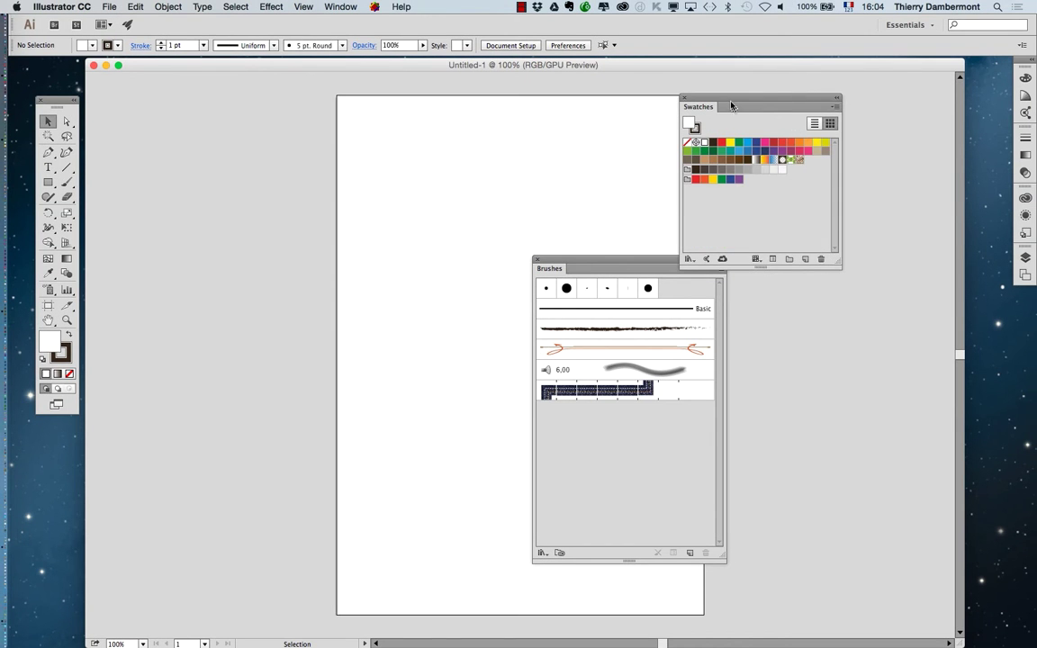
drag(731, 98, 813, 88)
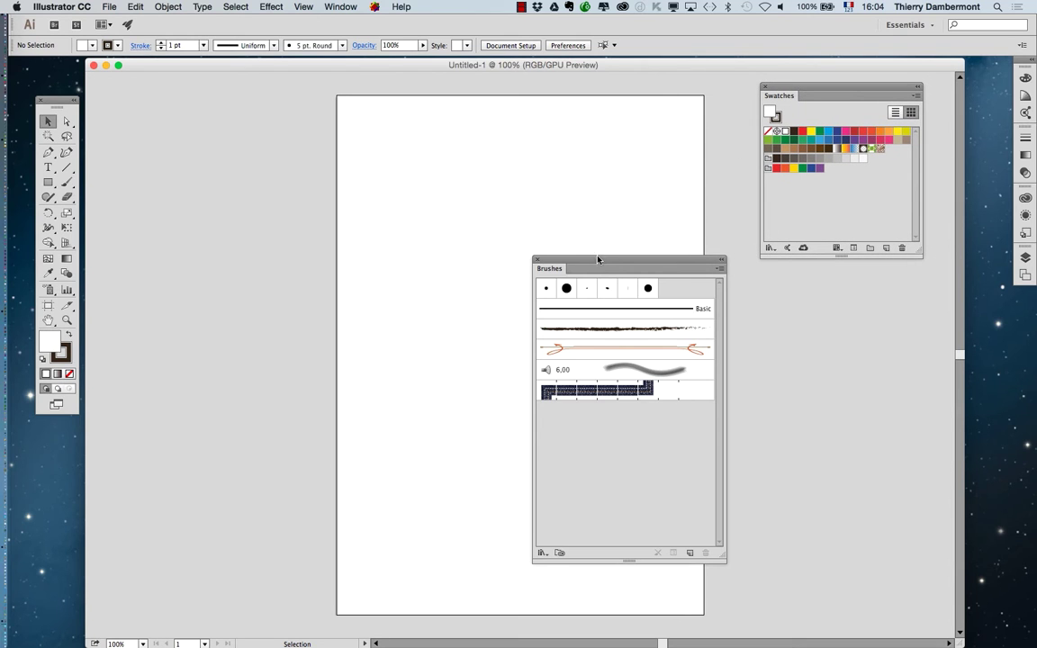
drag(611, 265, 827, 282)
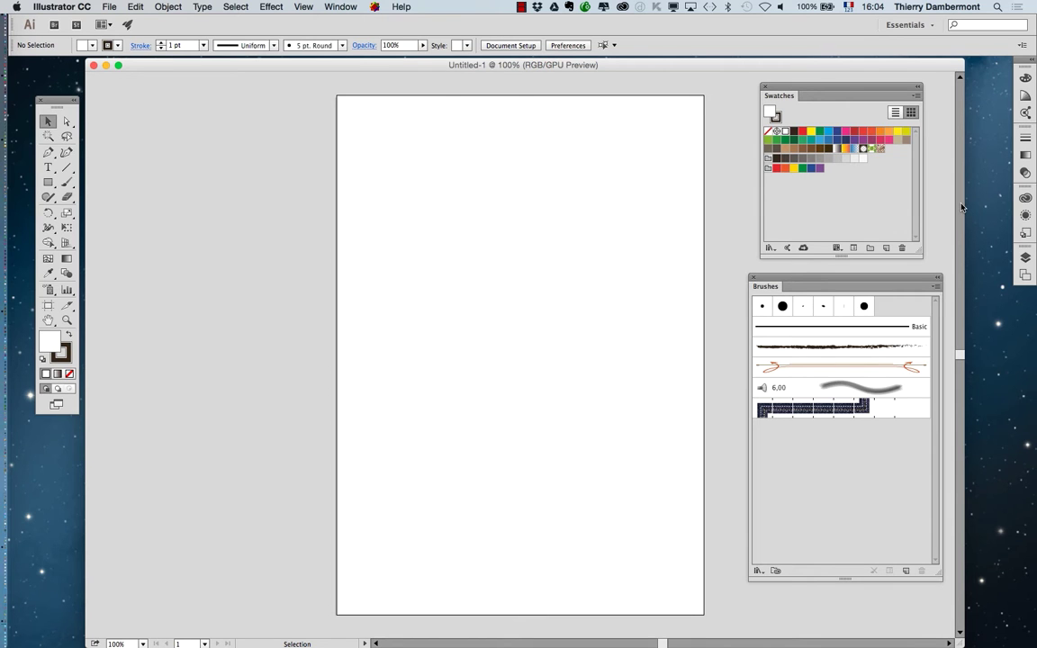
Inspect the default symbols in the Symbols panel and close that panel
click(340, 6)
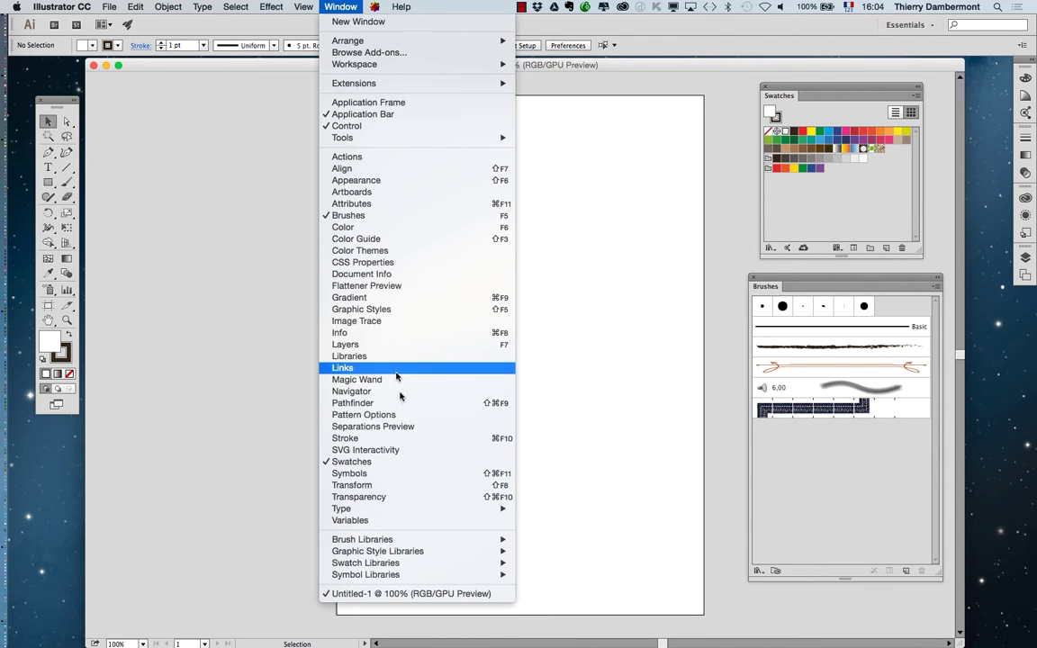
click(410, 474)
drag(461, 126, 181, 96)
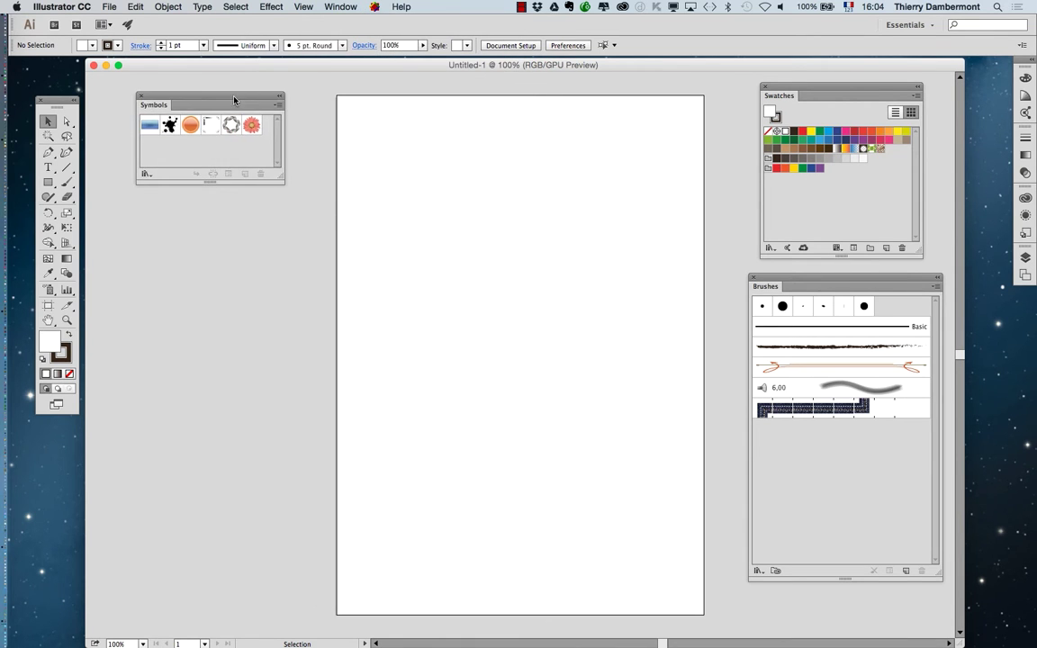
click(140, 94)
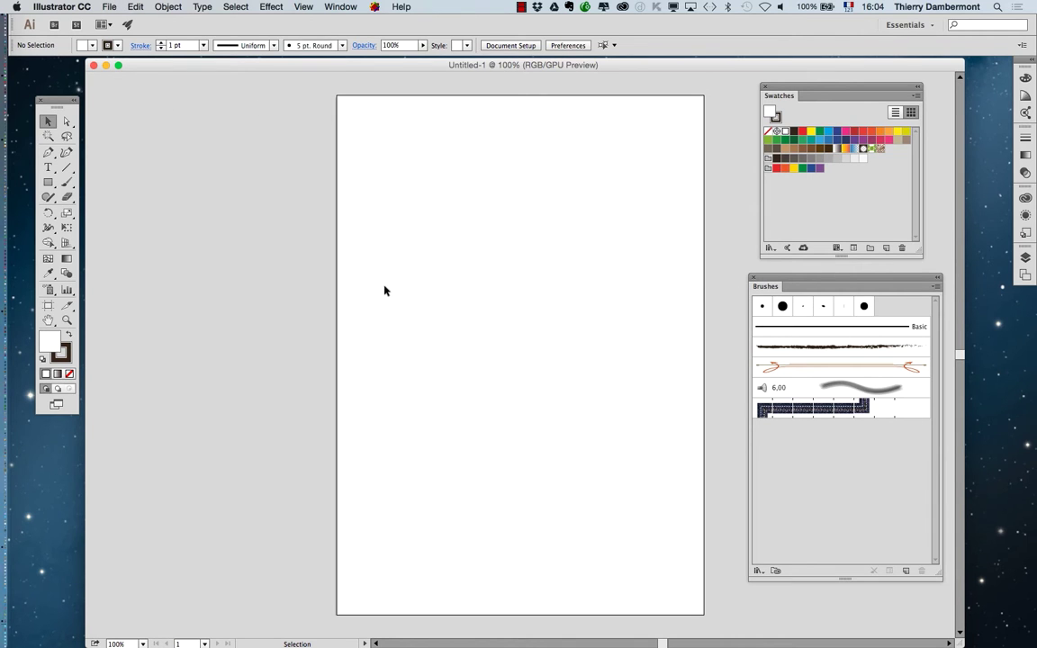
Place CDB-image-03.jpg as a linked image about 191 mm wide and 222 mm high on the artboard
click(106, 7)
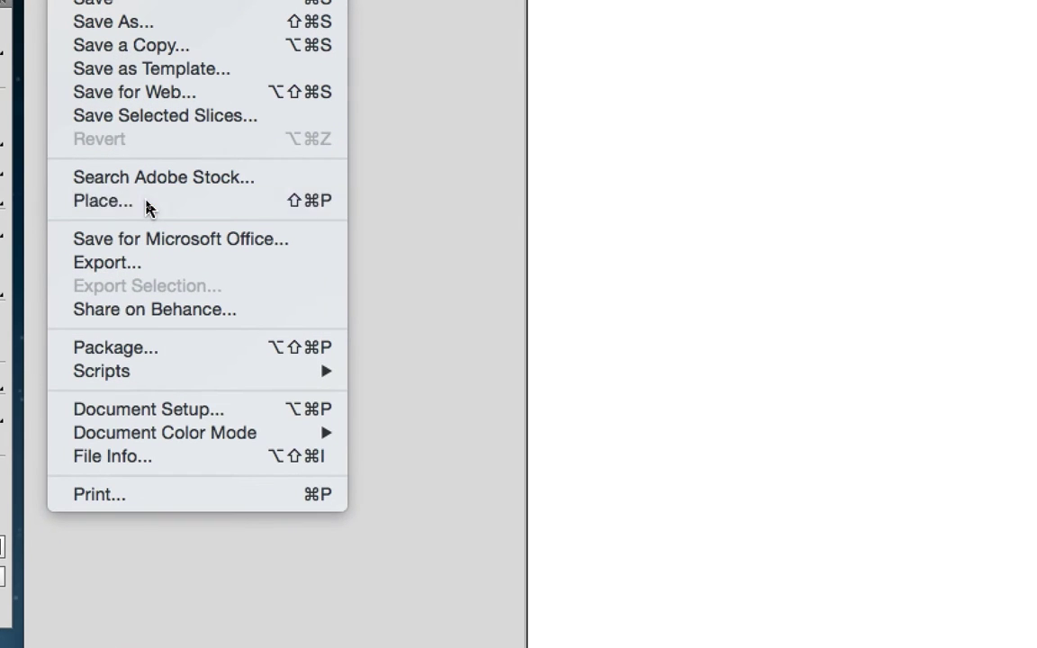
click(148, 207)
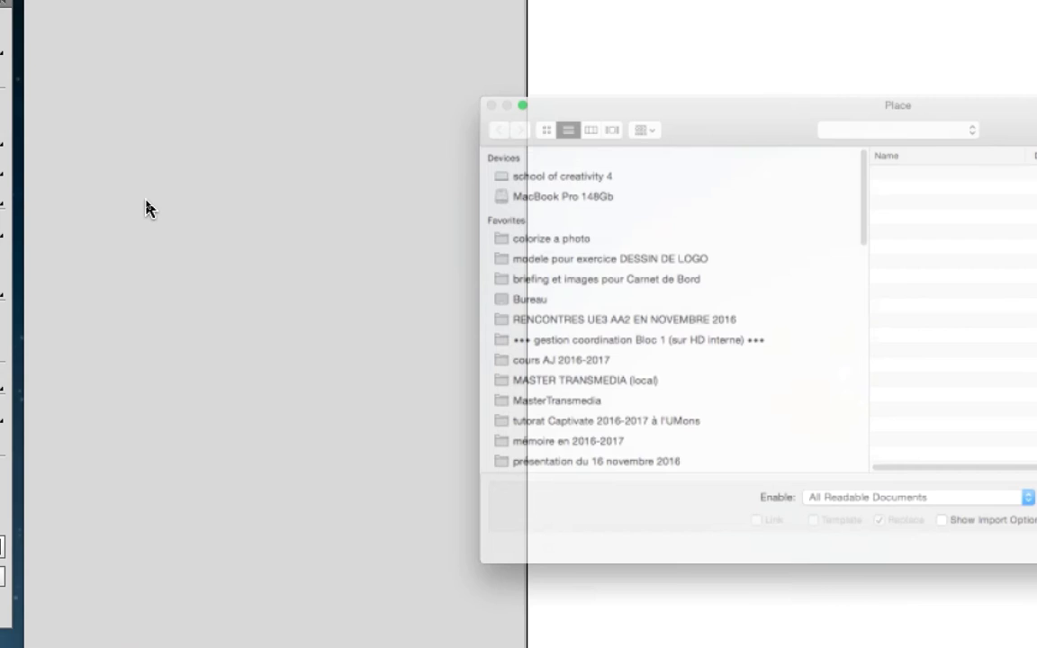
click(609, 168)
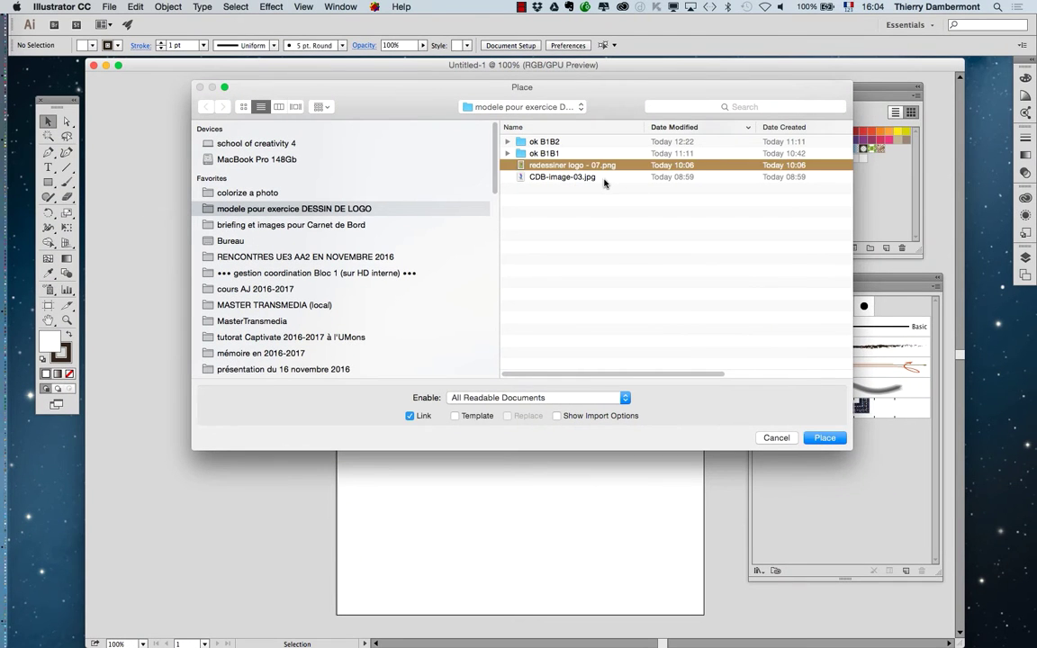
click(603, 179)
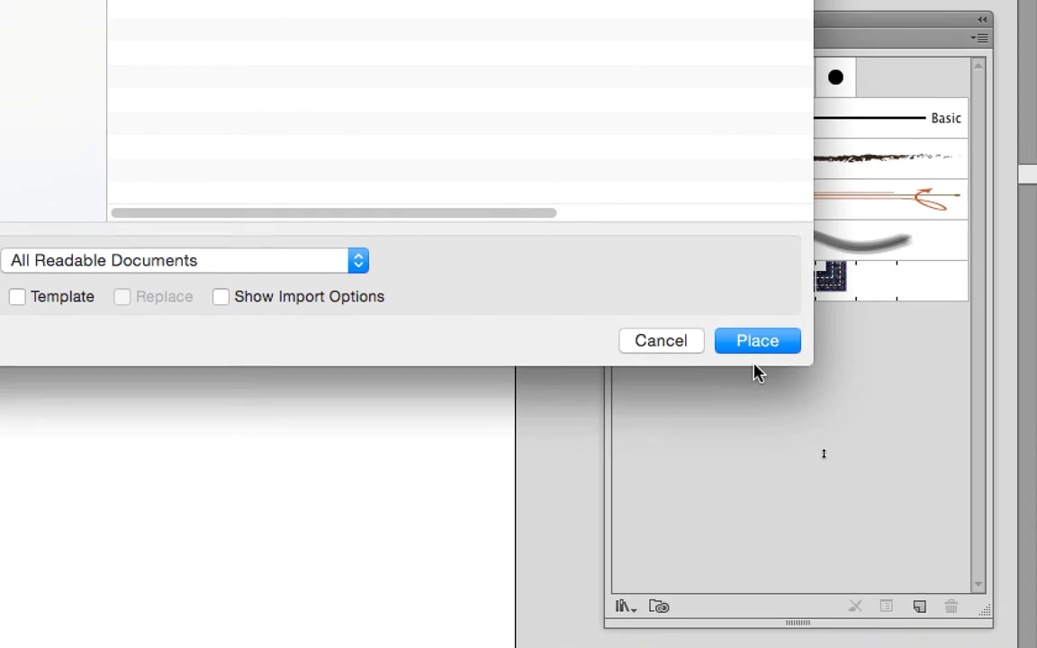
click(754, 347)
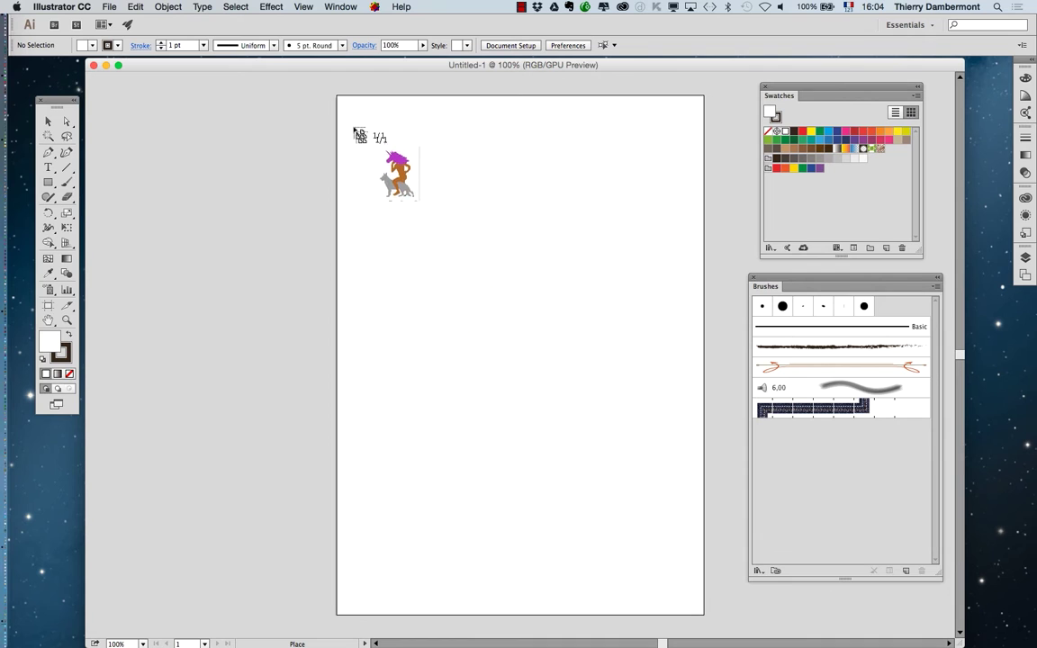
drag(352, 126, 710, 514)
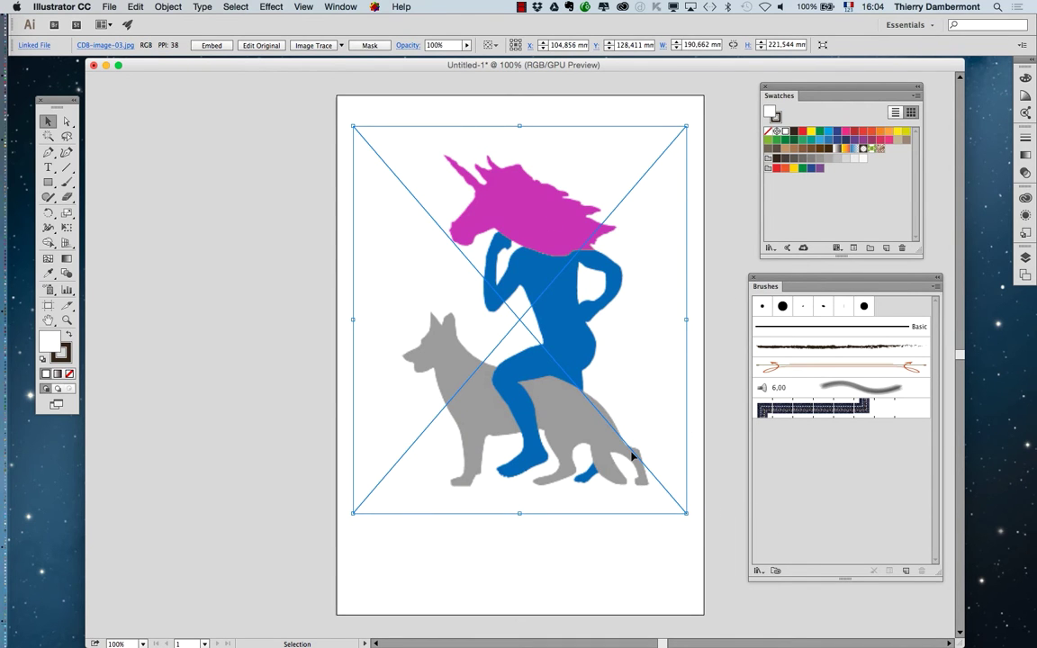
Start saving the document and create a folder named "redessiner un logo" inside the logo exercise folder for it
click(109, 7)
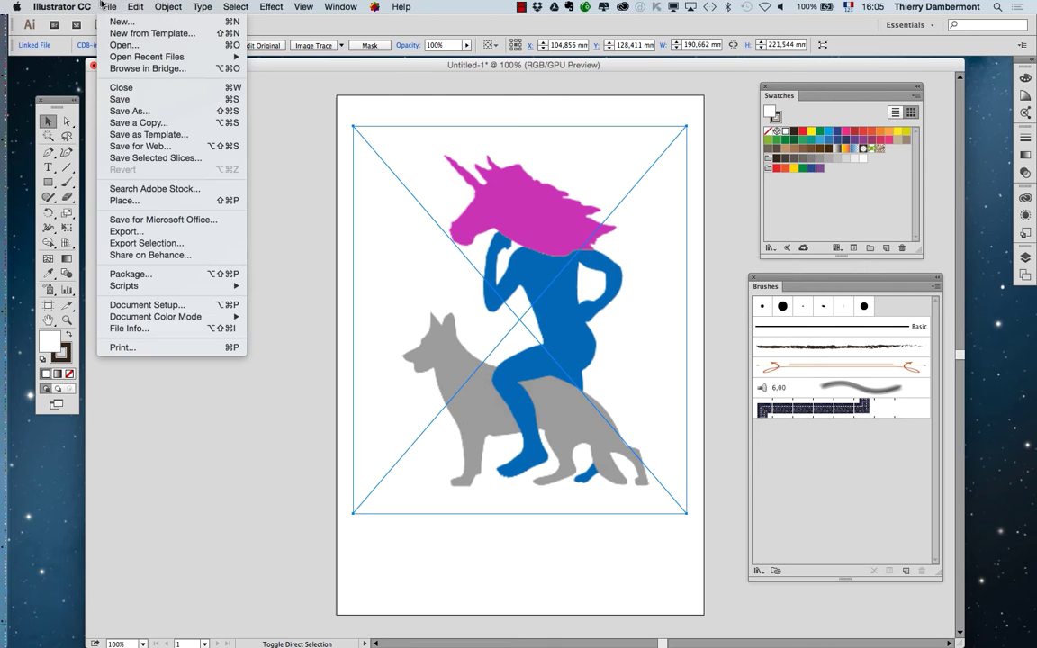
click(121, 100)
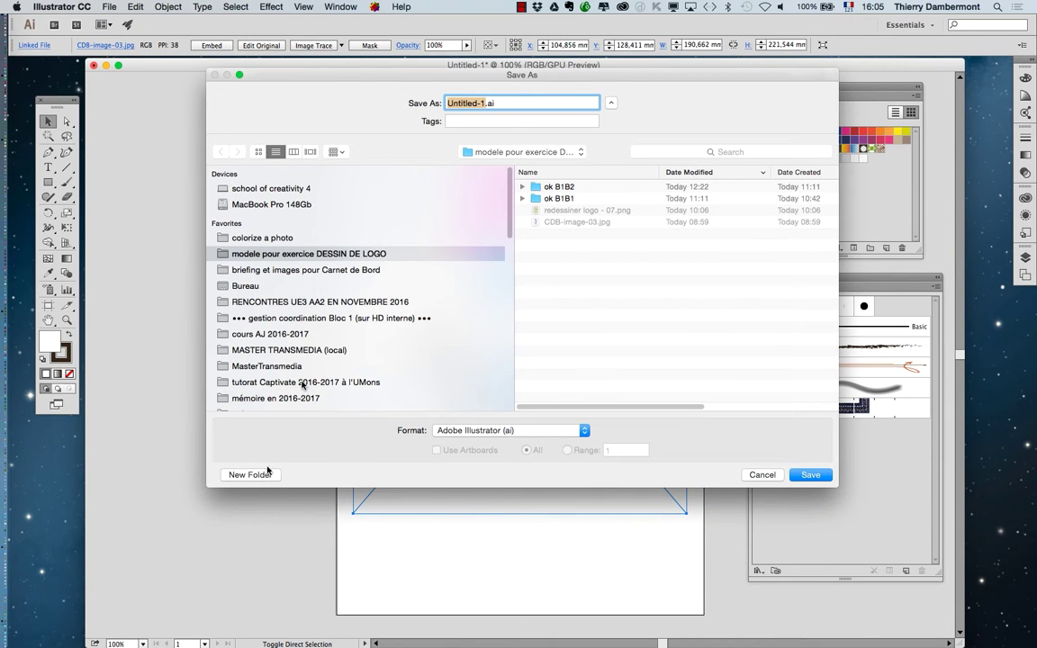
click(249, 475)
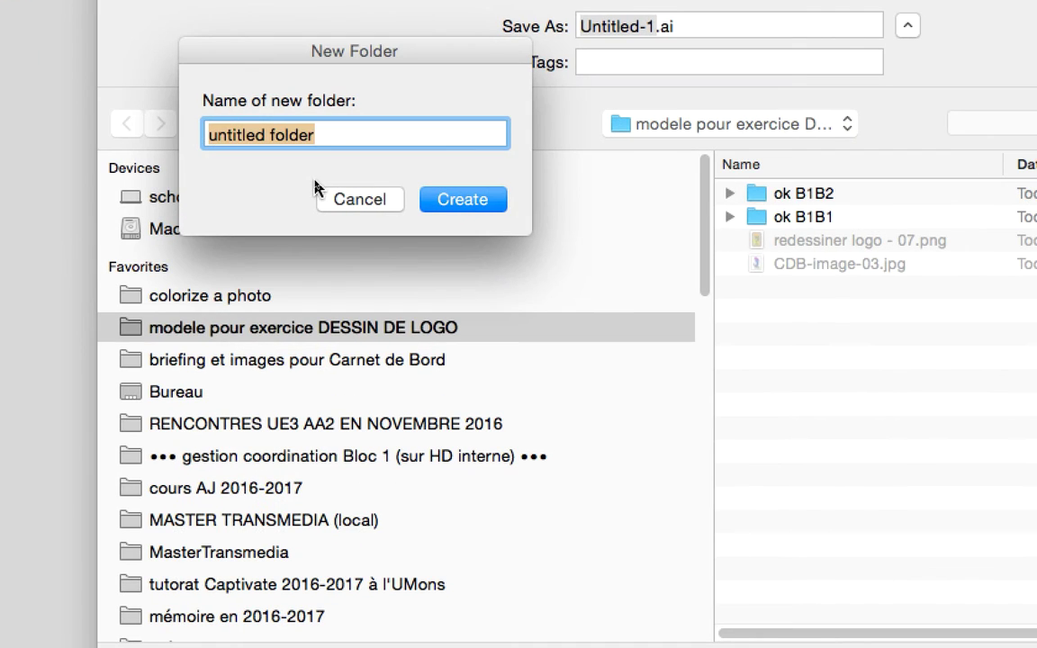
text(redess)
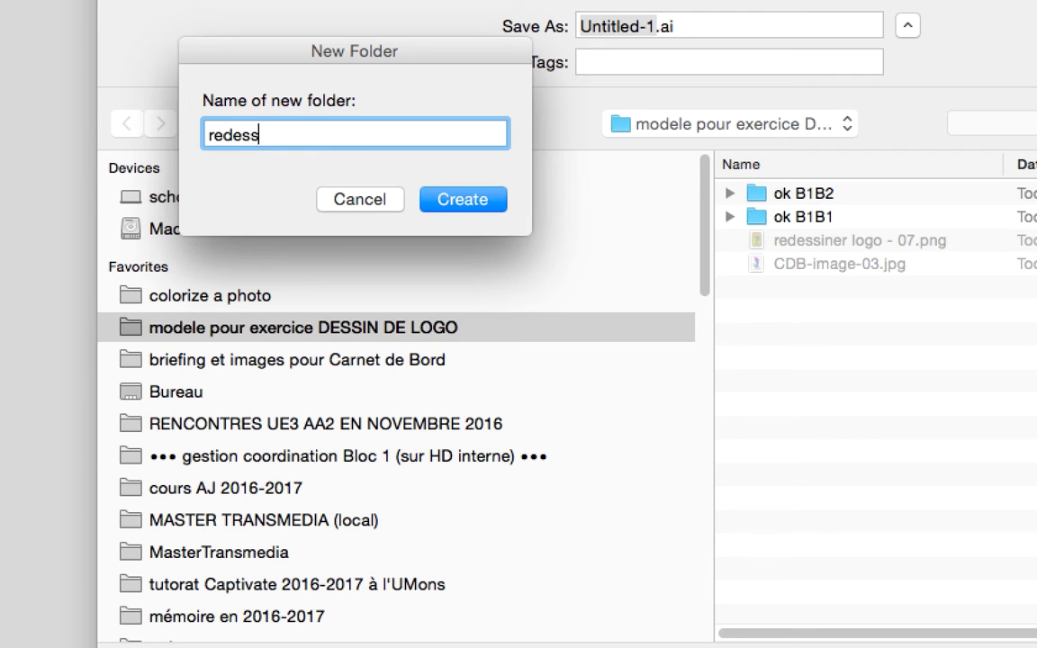
key(BackSpace)
text(siner un logo)
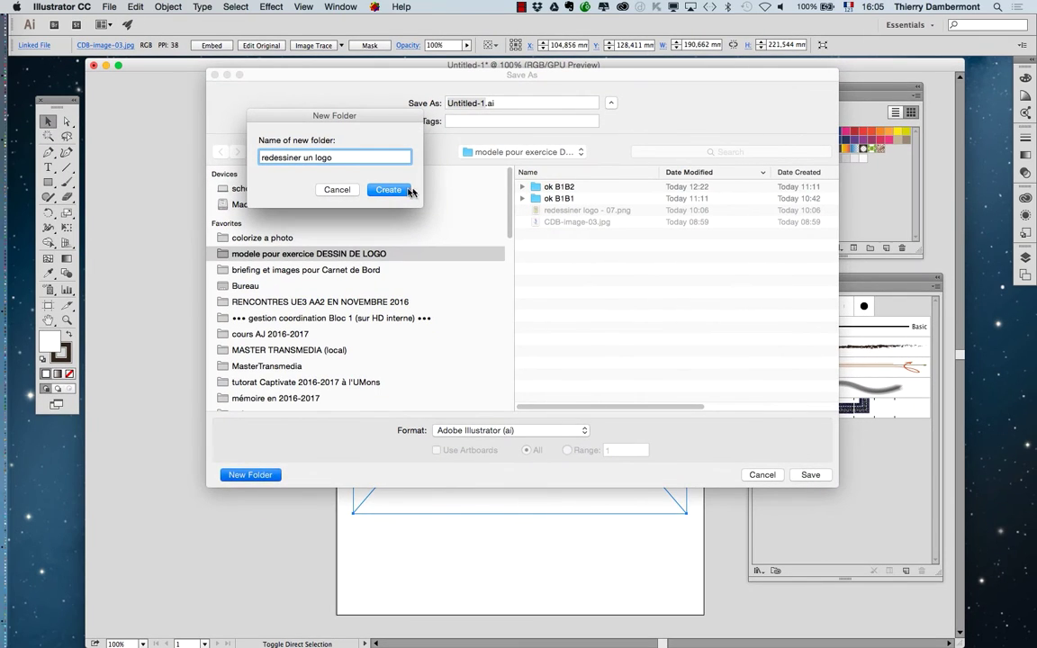
click(463, 196)
Name the file "dessin de logo - 01.ai" and save it in Adobe Illustrator format with the offered options
text(dessin de logo)
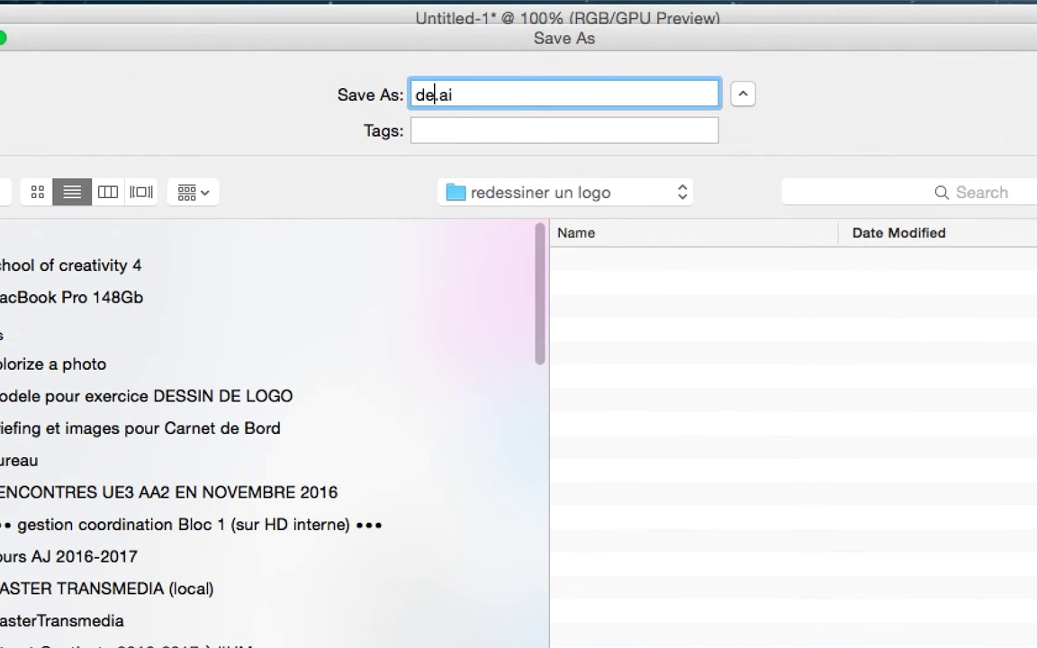
text( *)
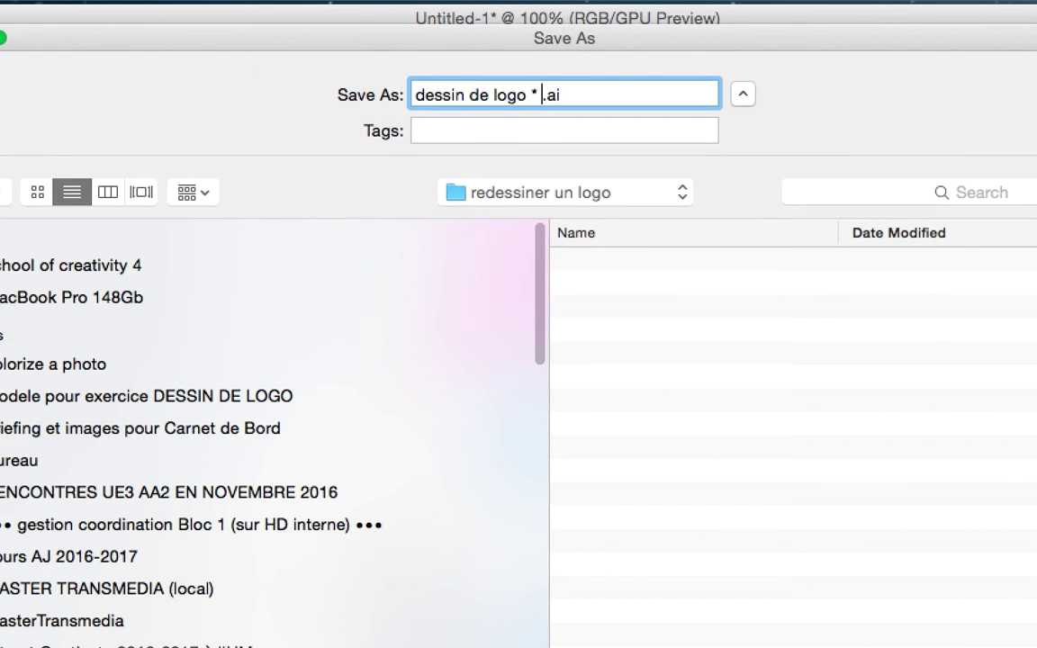
key(BackSpace)
key(BackSpace)
text(- 01)
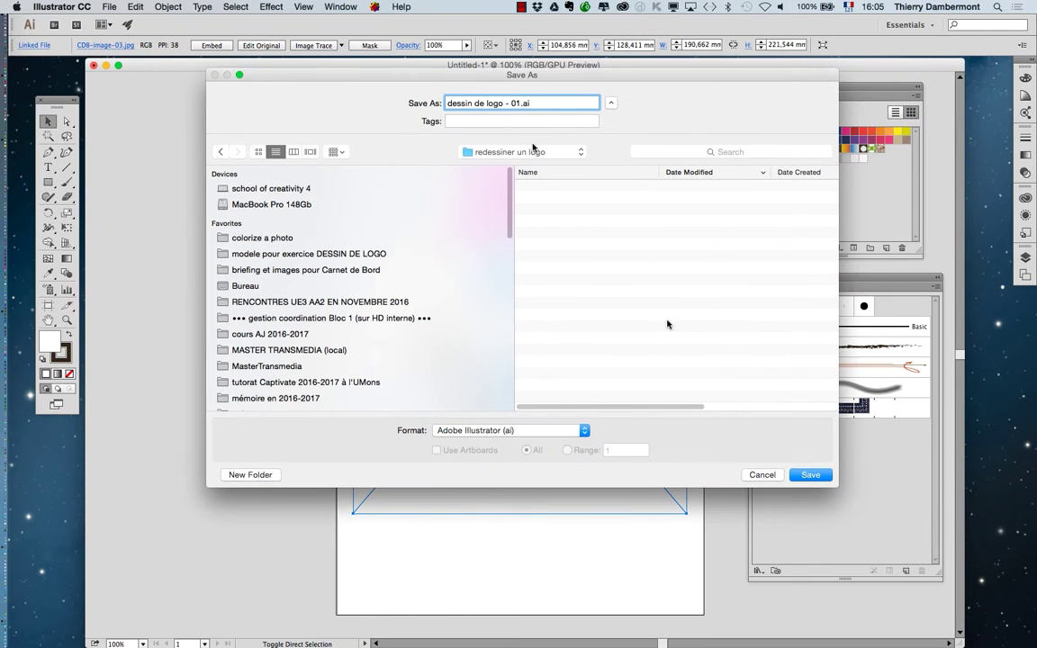
click(806, 408)
click(638, 501)
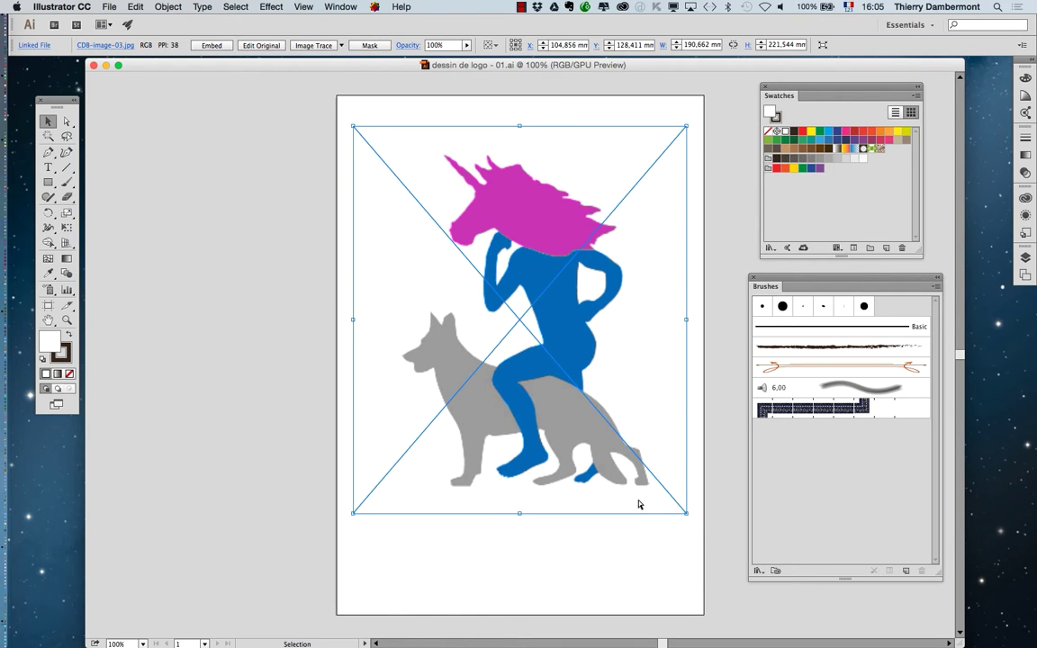
Examine the edges and shapes of the placed image up close, from the unicorn head down to the dog
key(super)
scroll(483, 195, up, 5)
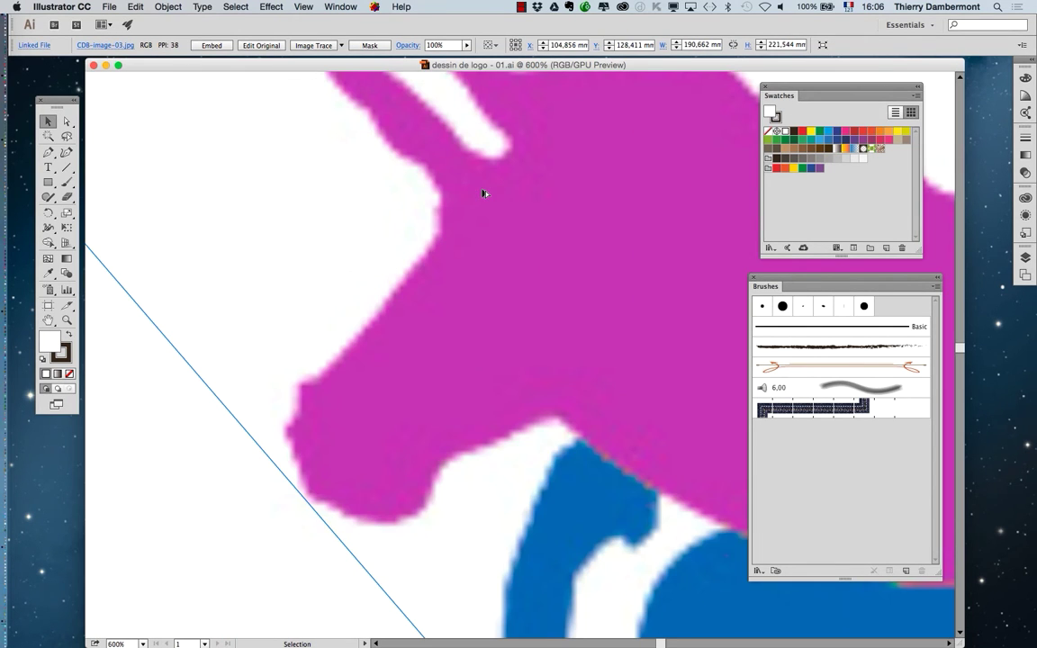
drag(579, 208, 531, 437)
drag(583, 364, 455, 213)
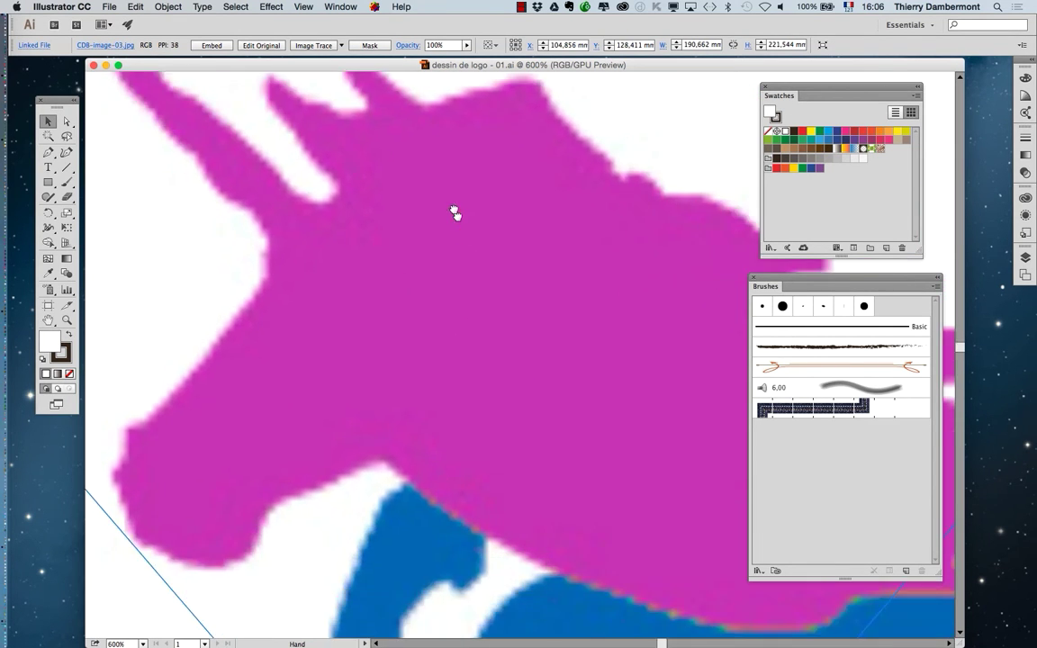
drag(541, 299, 477, 152)
mouse_move(462, 375)
mouse_down()
mouse_move(475, 171)
mouse_move(495, 200)
mouse_move(494, 162)
mouse_up()
drag(490, 359, 512, 195)
scroll(501, 236, down, 4)
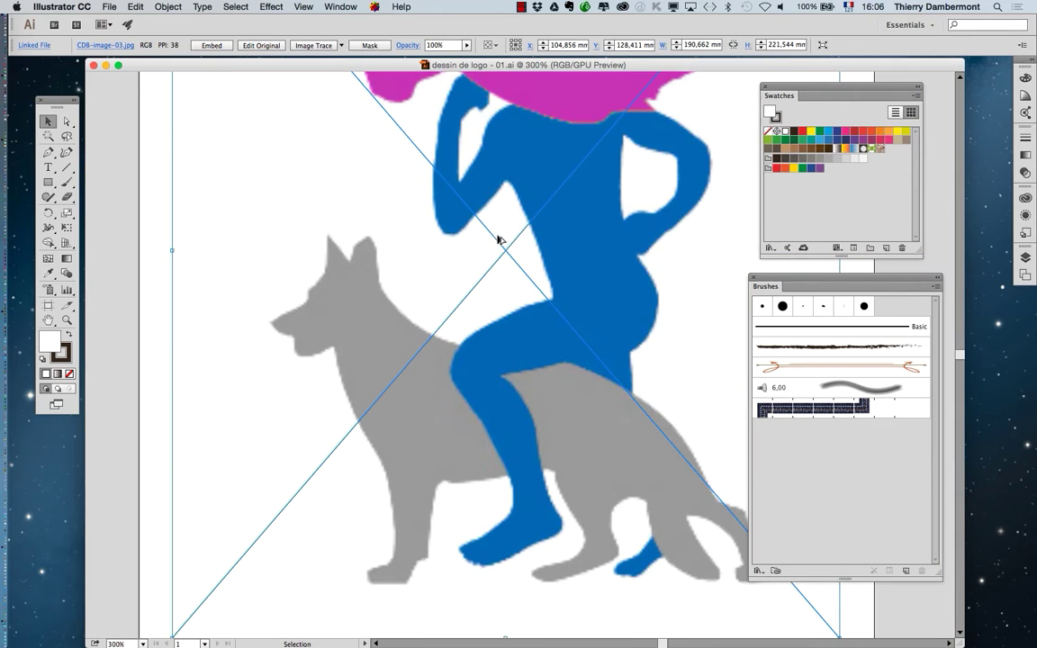
drag(423, 188, 349, 309)
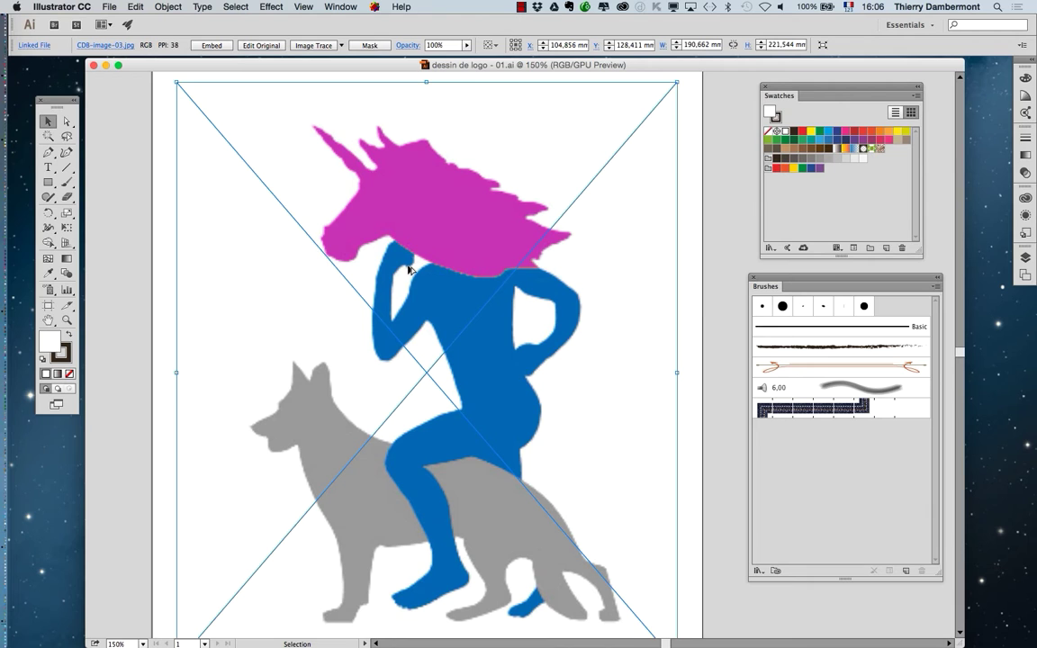
scroll(409, 268, up, 2)
scroll(410, 268, down, 2)
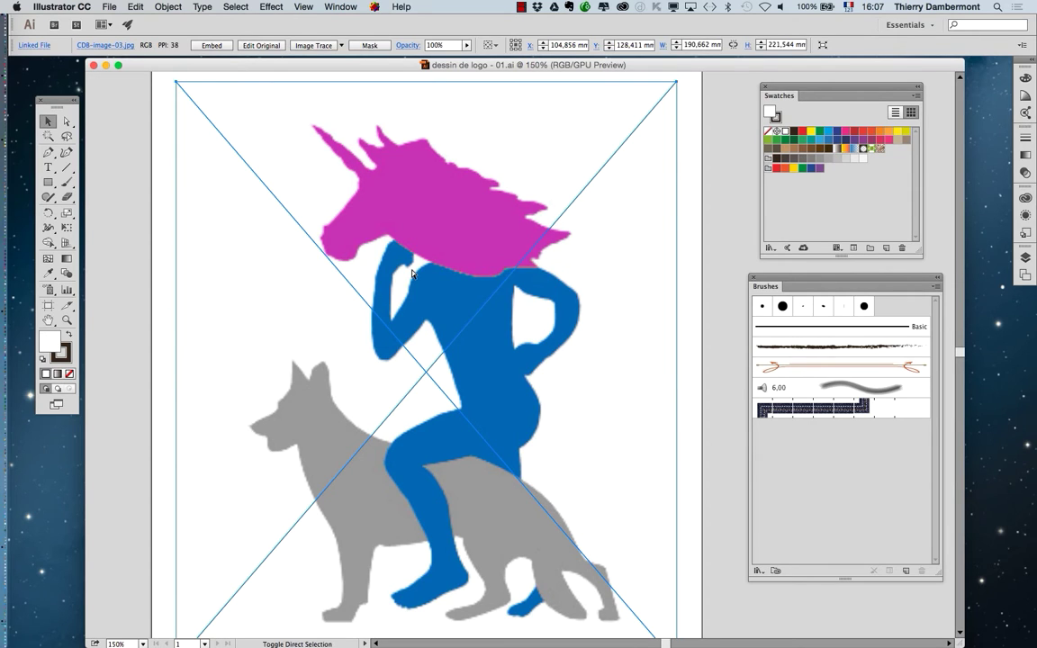
key(super+minus)
key(super+minus)
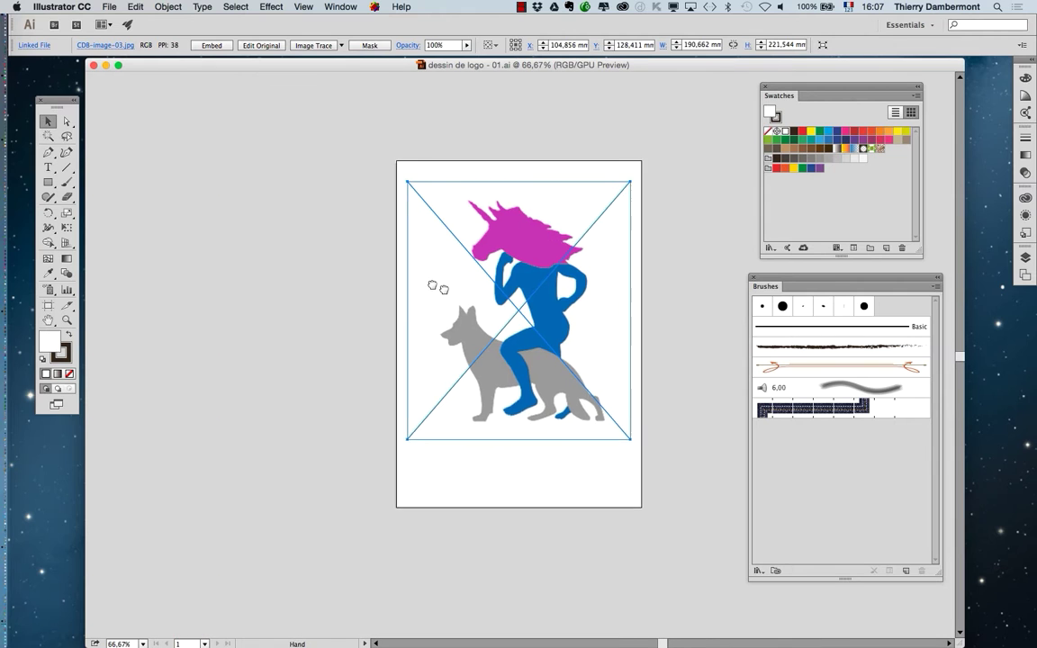
drag(462, 281, 349, 233)
key(super+plus)
key(super+plus)
drag(470, 223, 442, 324)
key(super+minus)
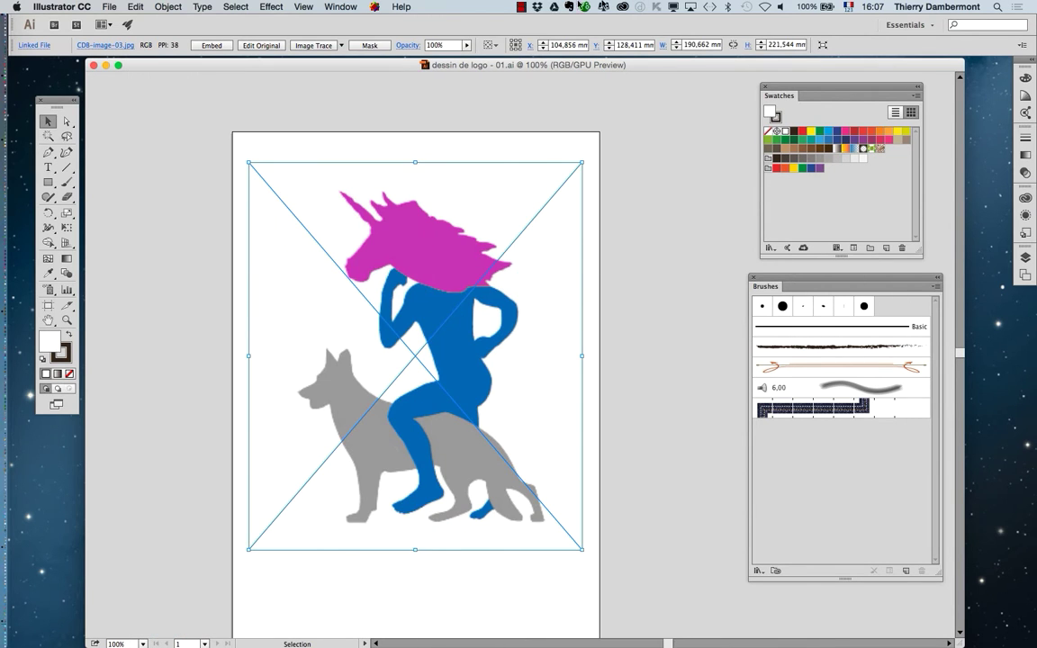
Expand the docked panels to reach Layers, and shift the floating Swatches and Brushes panels clear of the dock
click(339, 6)
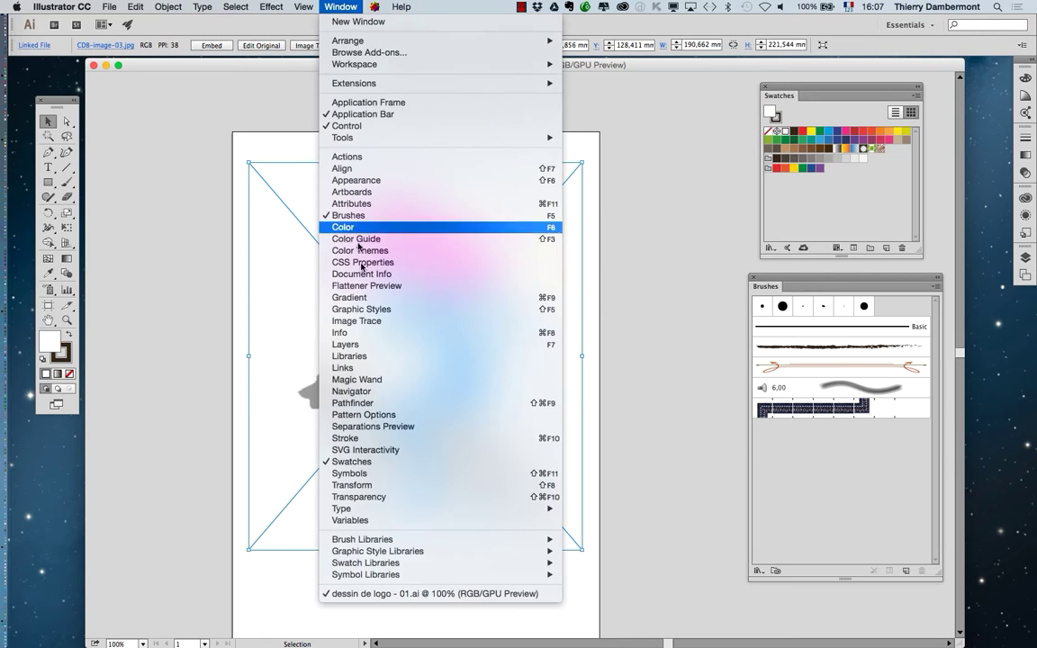
click(367, 346)
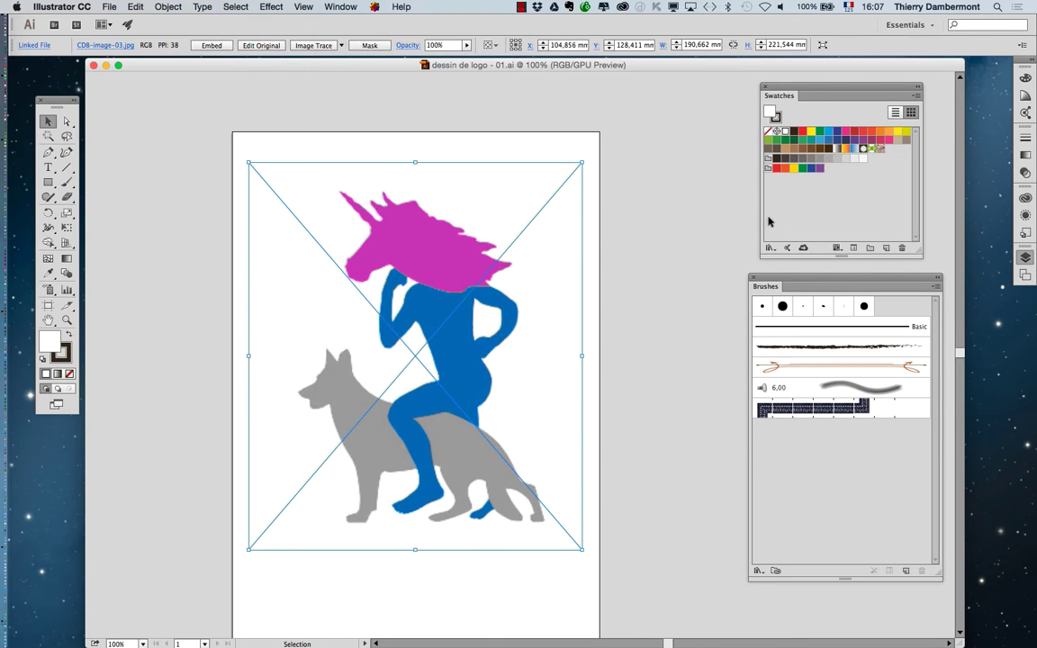
right_click(1023, 258)
click(954, 286)
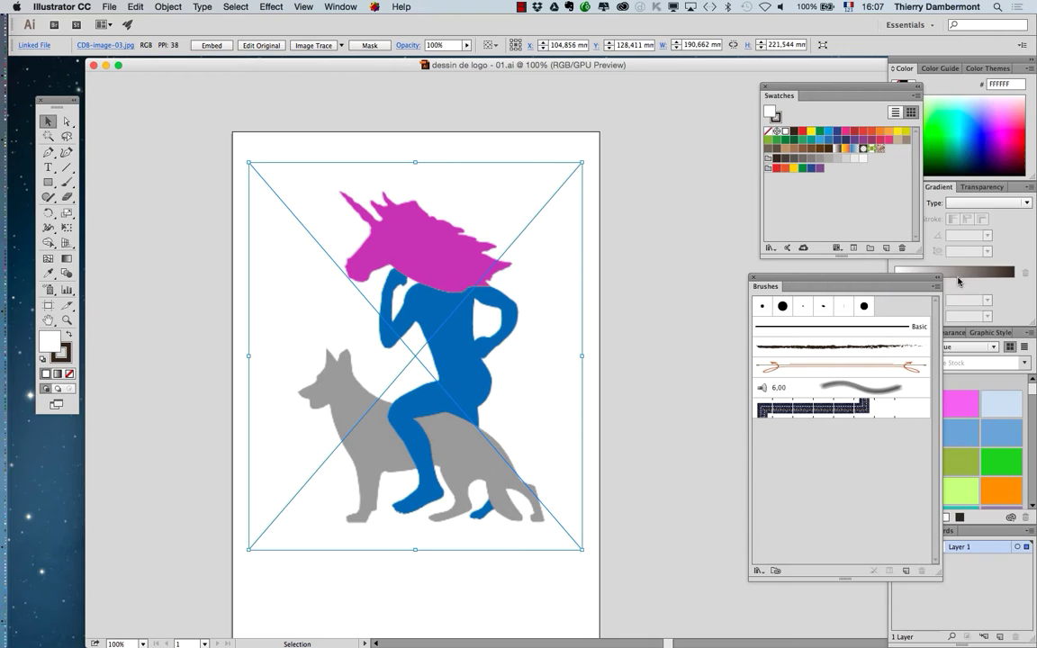
drag(804, 83, 732, 83)
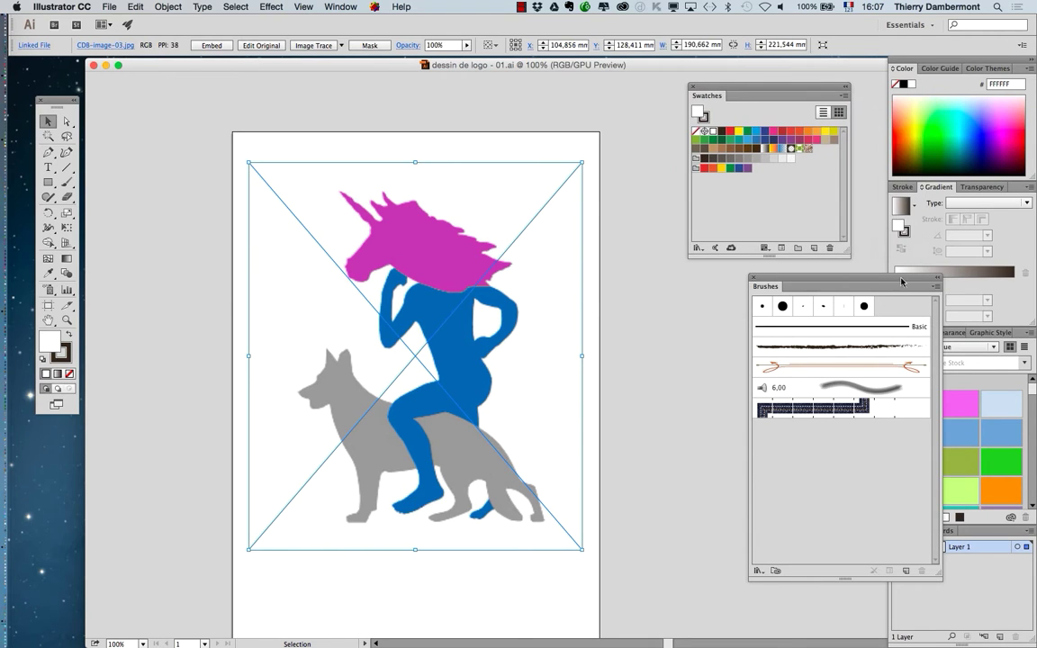
drag(890, 284, 786, 271)
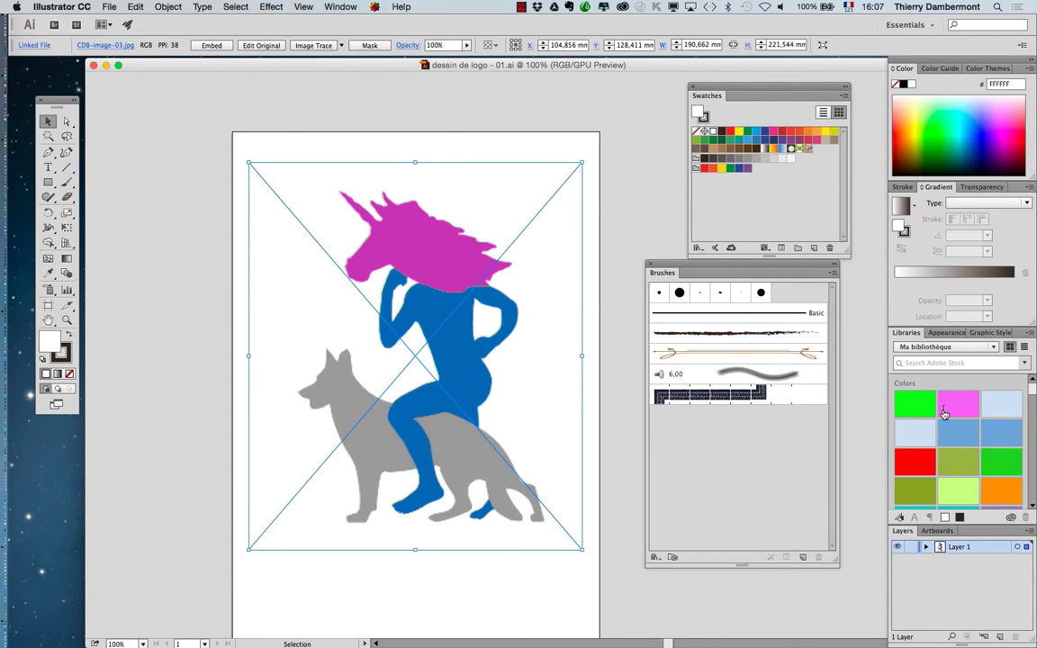
Detach the Layers panel from the dock, collapse the dock to icons, and float Layers over the upper artboard
drag(922, 532, 464, 183)
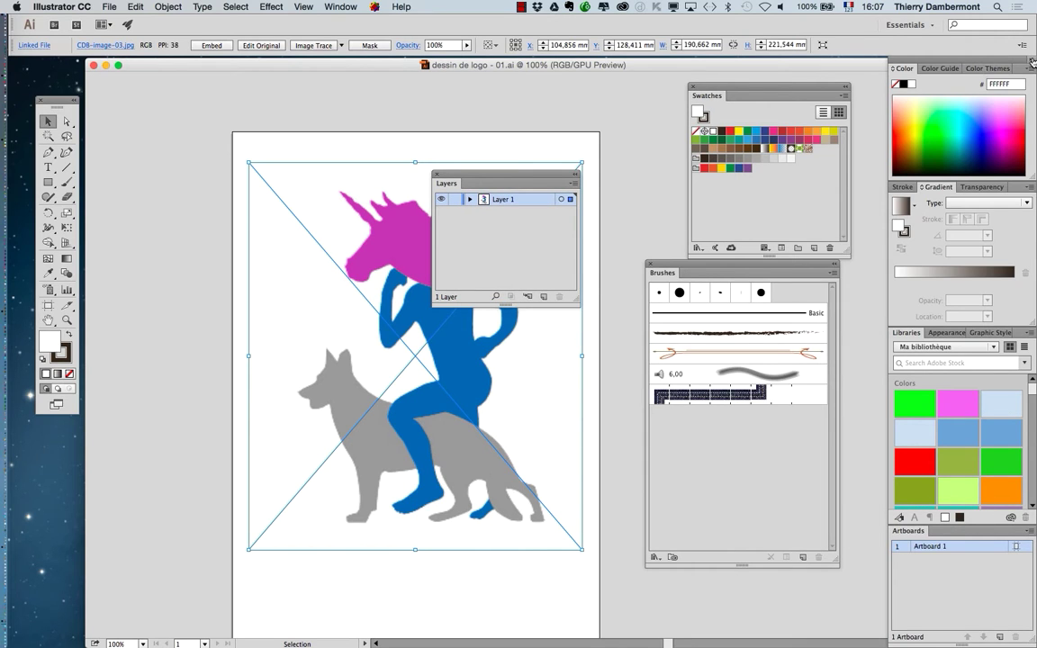
double_click(929, 57)
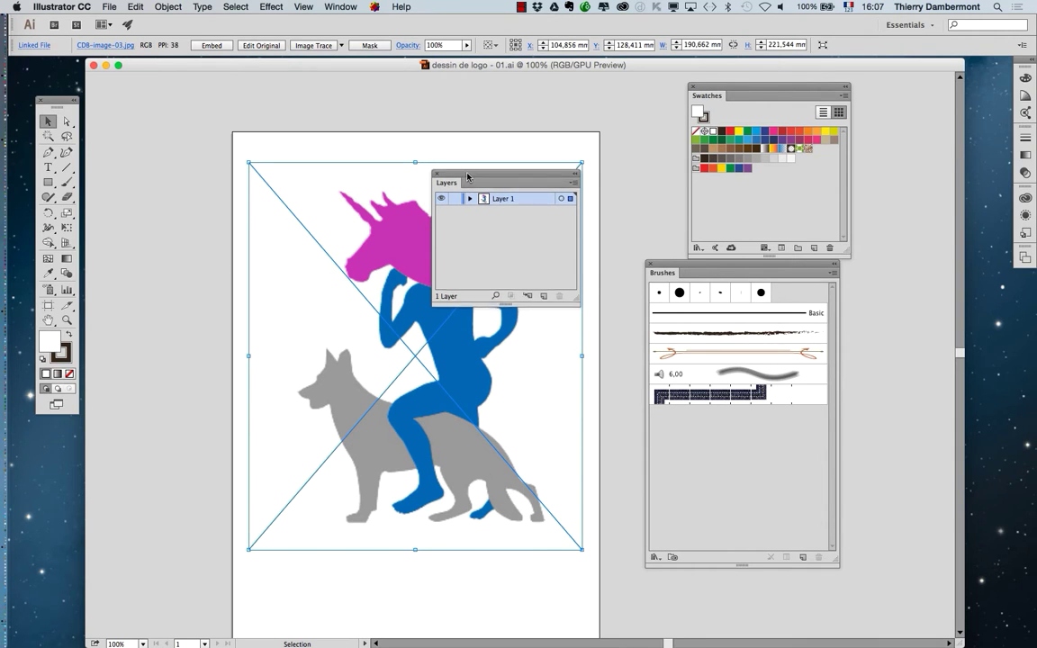
drag(454, 187, 455, 125)
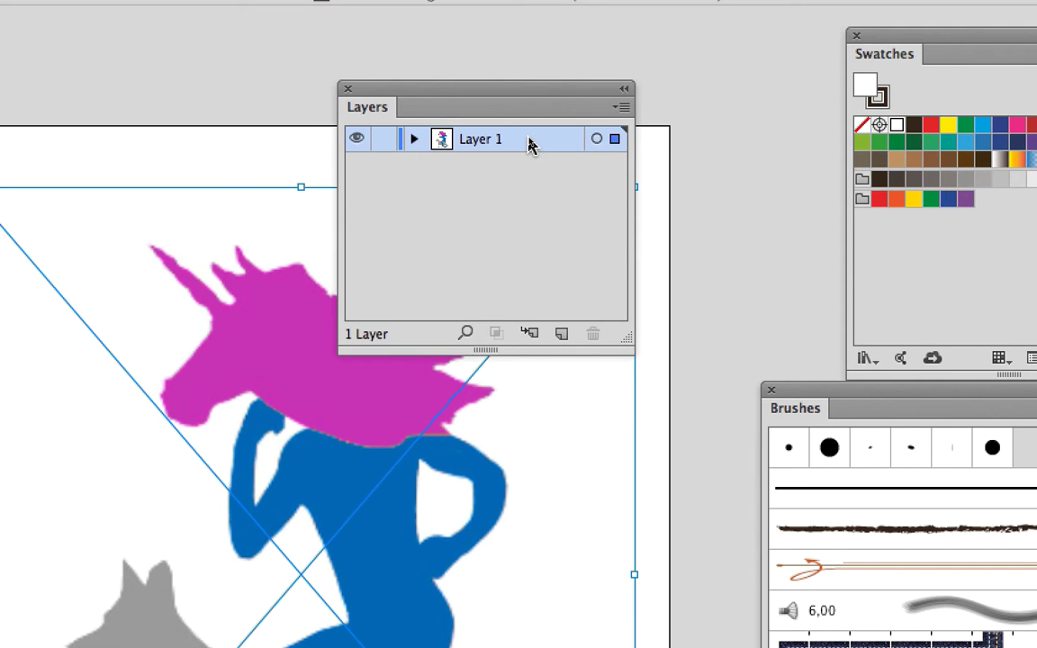
Make Layer 1 a template layer with its images dimmed to 50%
double_click(529, 143)
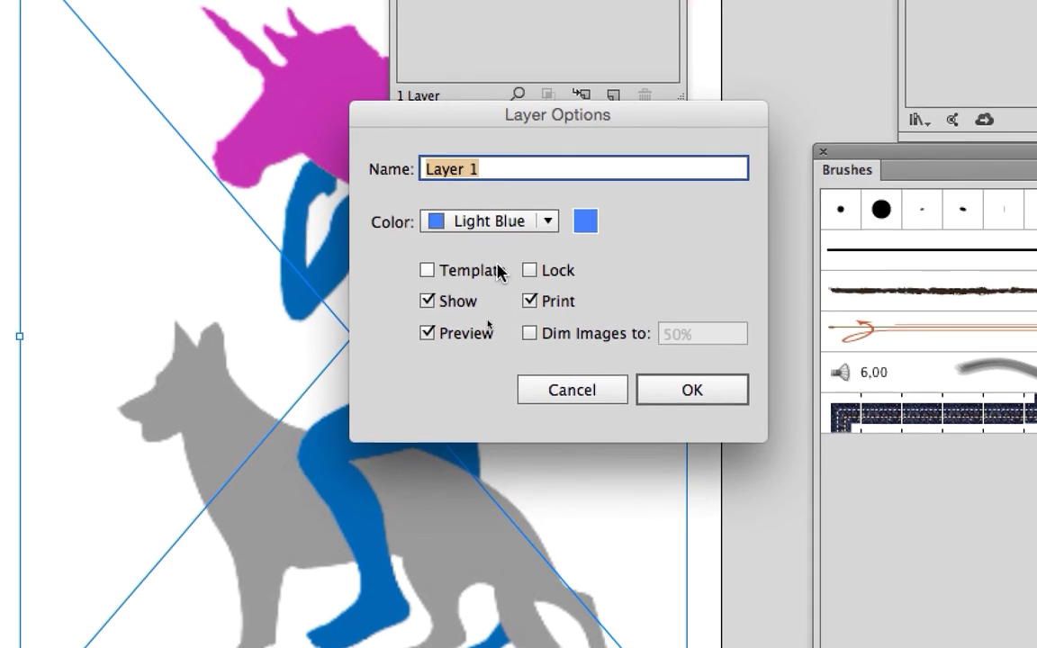
click(498, 270)
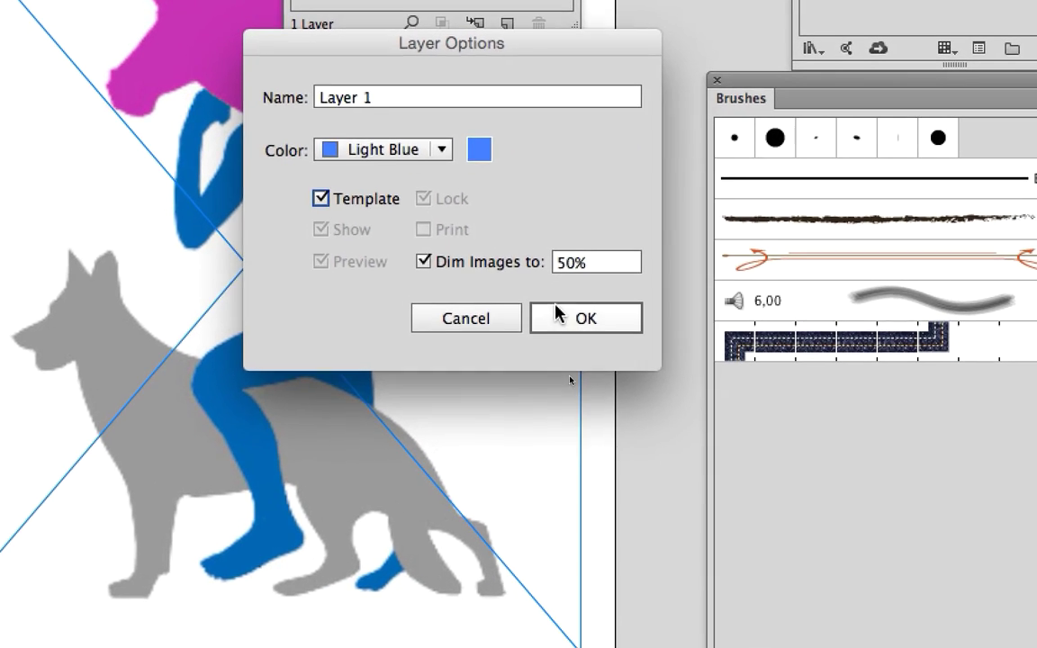
click(670, 385)
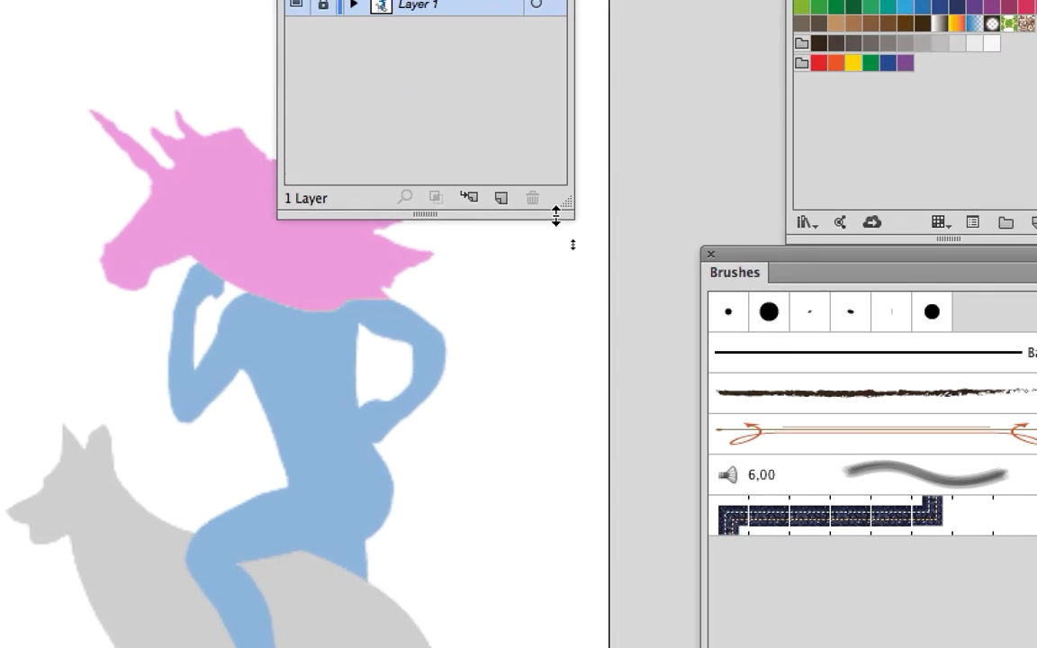
Widen the Layers panel and reposition it across the artboard's upper edge beside the Swatches panel
drag(557, 216, 751, 135)
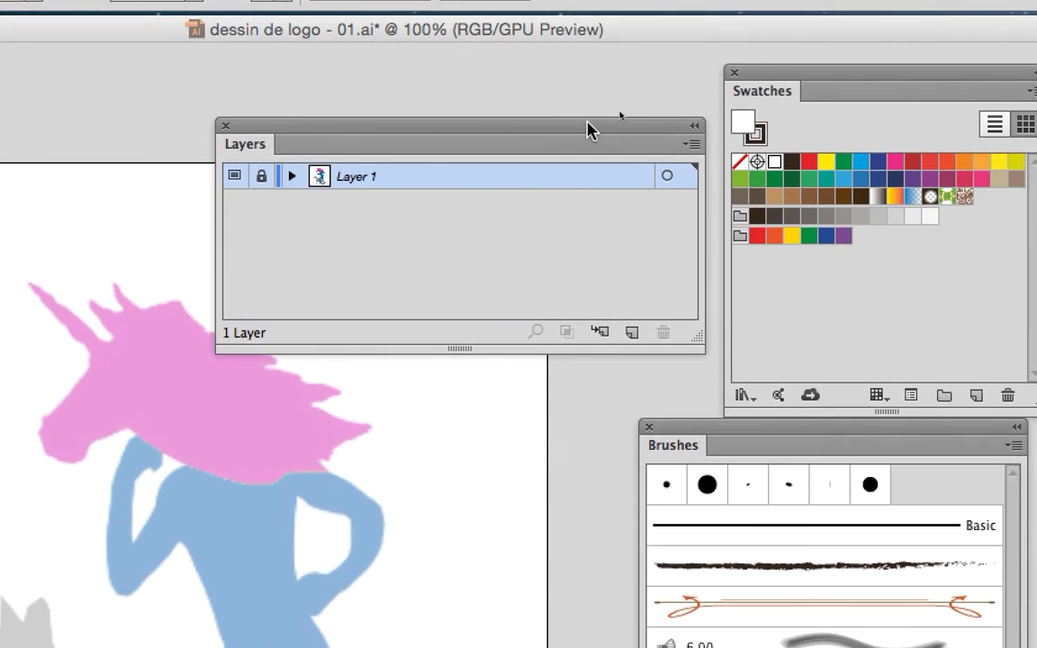
drag(517, 8, 411, 58)
drag(551, 139, 548, 113)
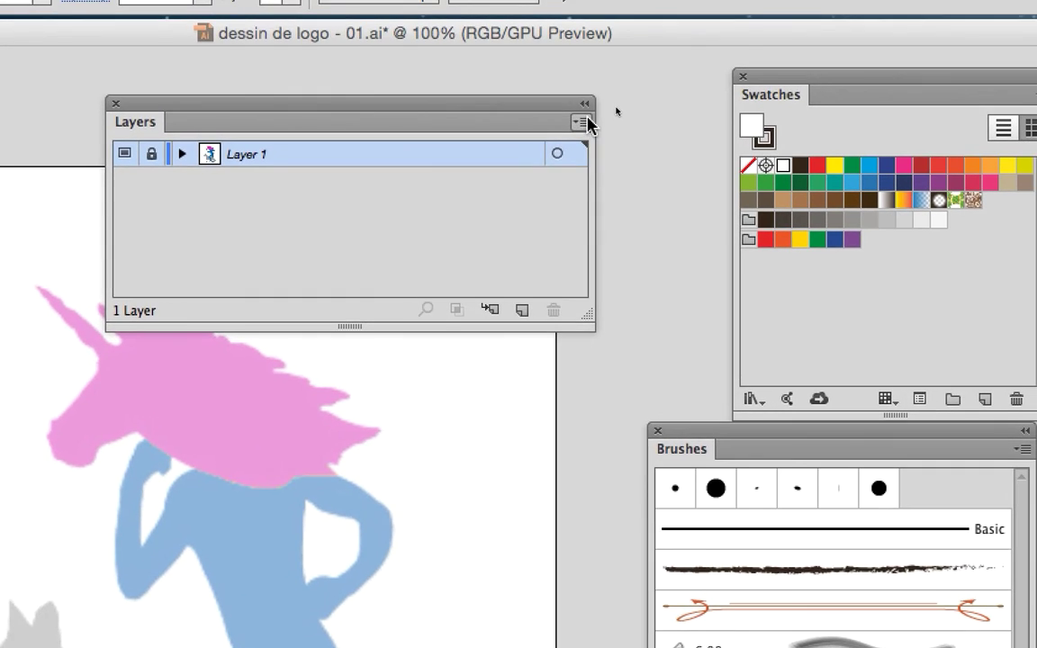
Set the Layers panel's row size to 80 pixels, then enlarge the panel and move it off the artwork
click(585, 123)
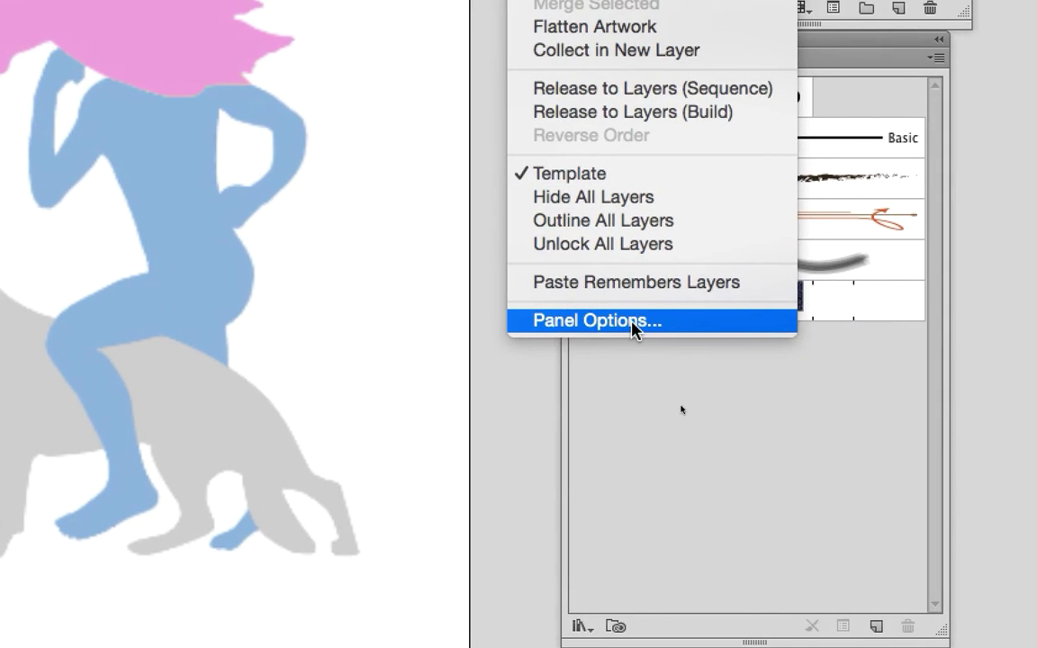
click(634, 322)
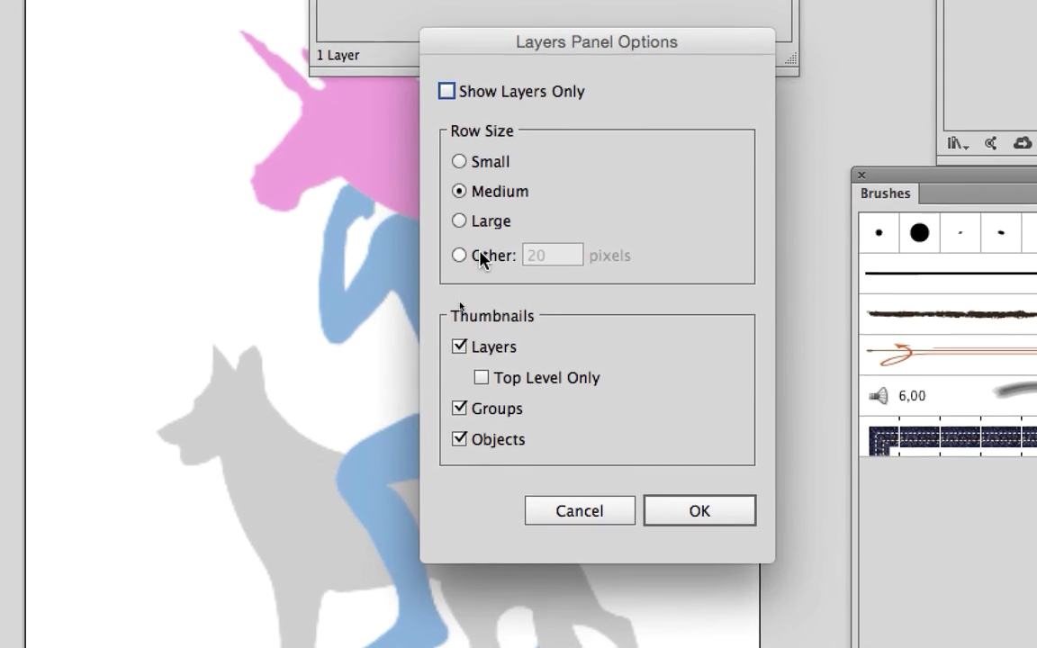
click(475, 324)
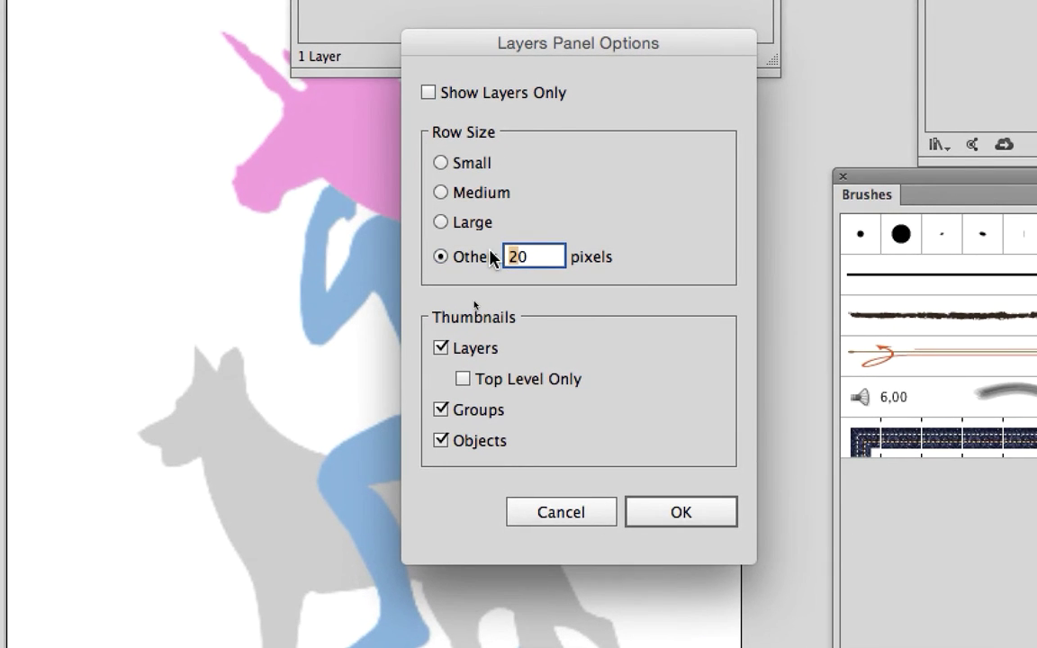
text(8)
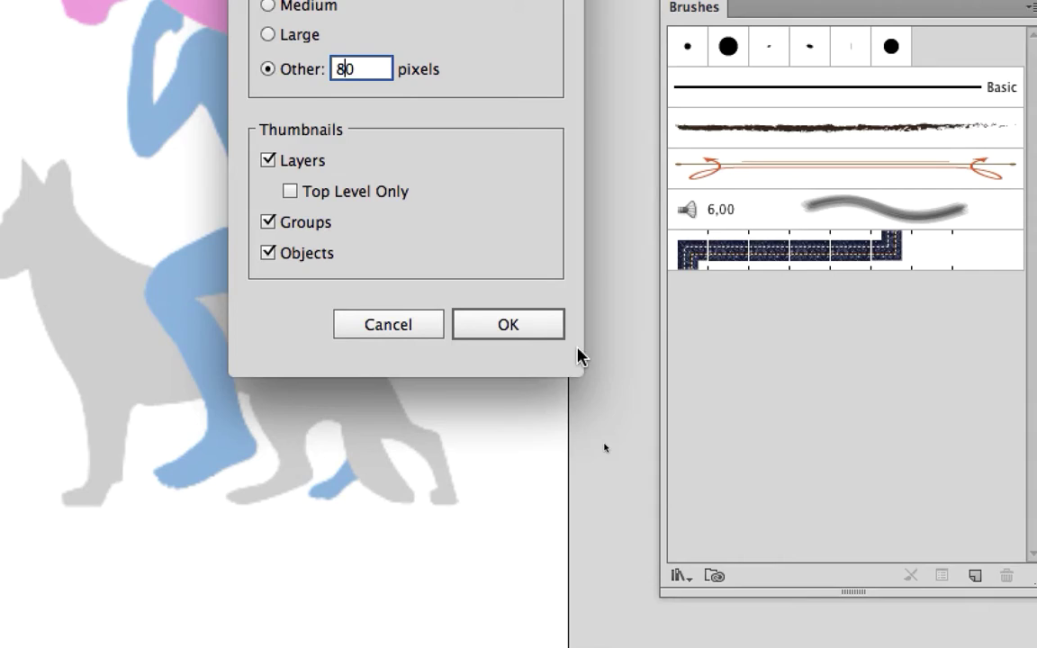
click(696, 521)
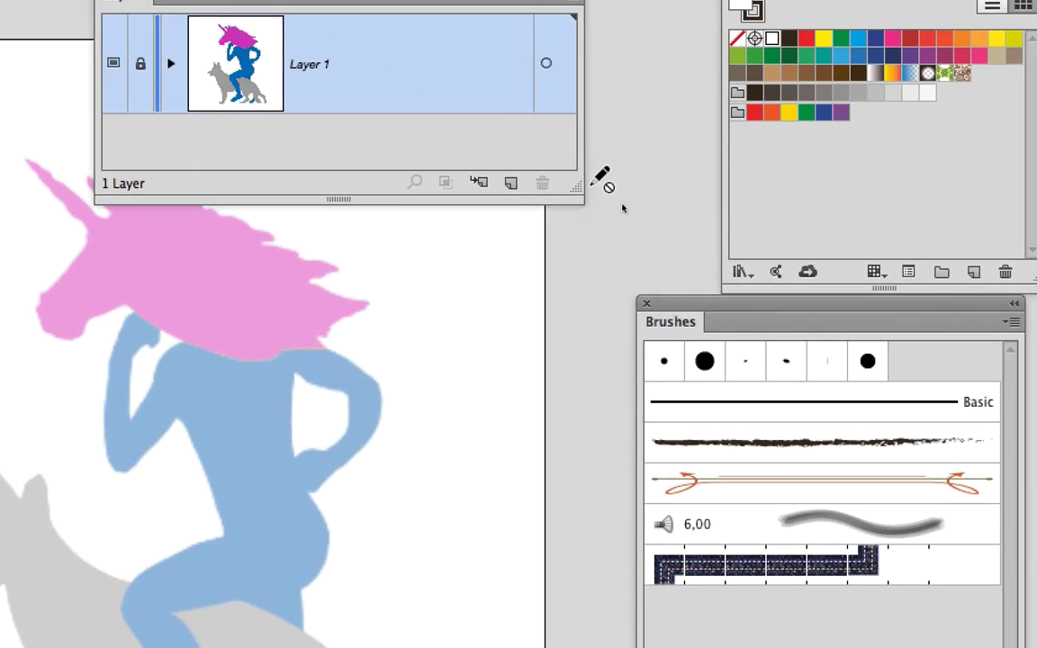
drag(584, 185, 579, 540)
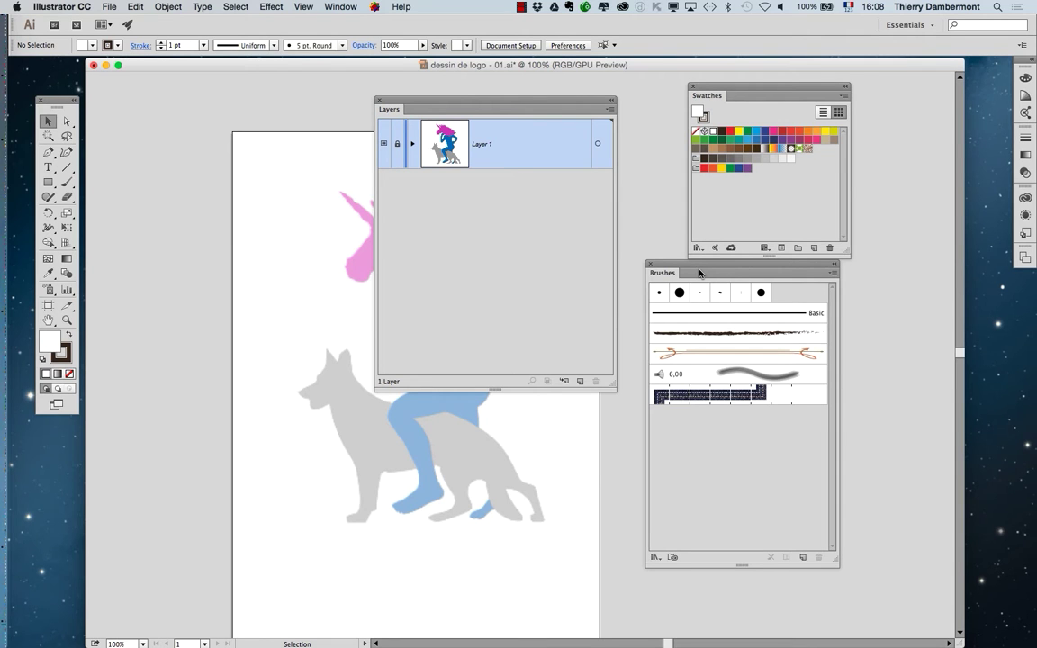
mouse_move(430, 101)
mouse_down()
mouse_move(654, 128)
mouse_move(833, 190)
mouse_move(797, 188)
mouse_up()
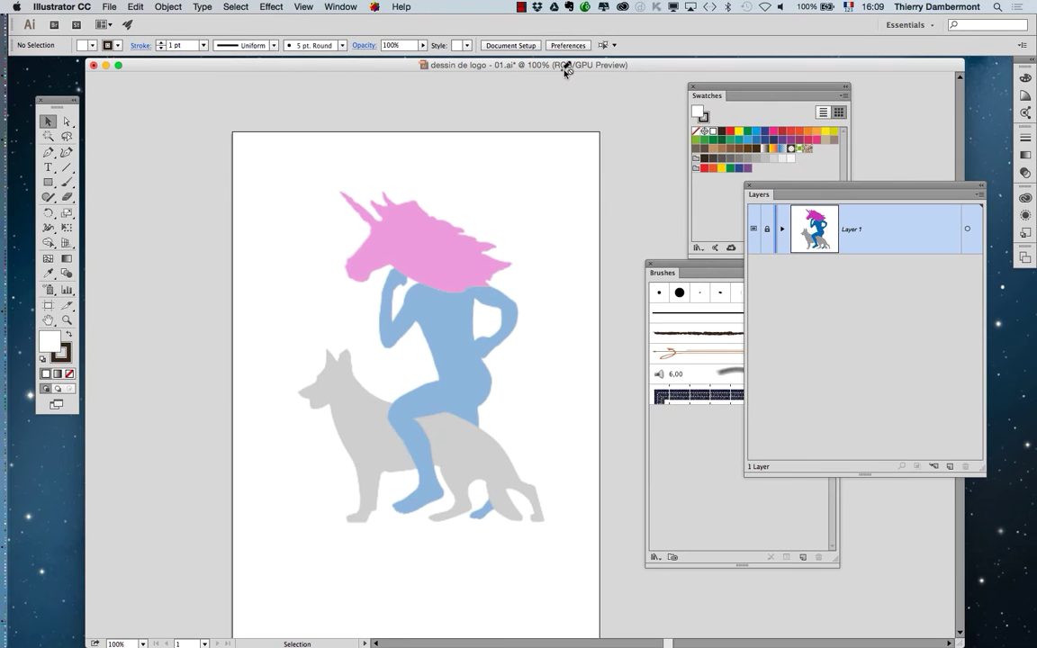
Check the document color mode and keep RGB Color selected
click(108, 6)
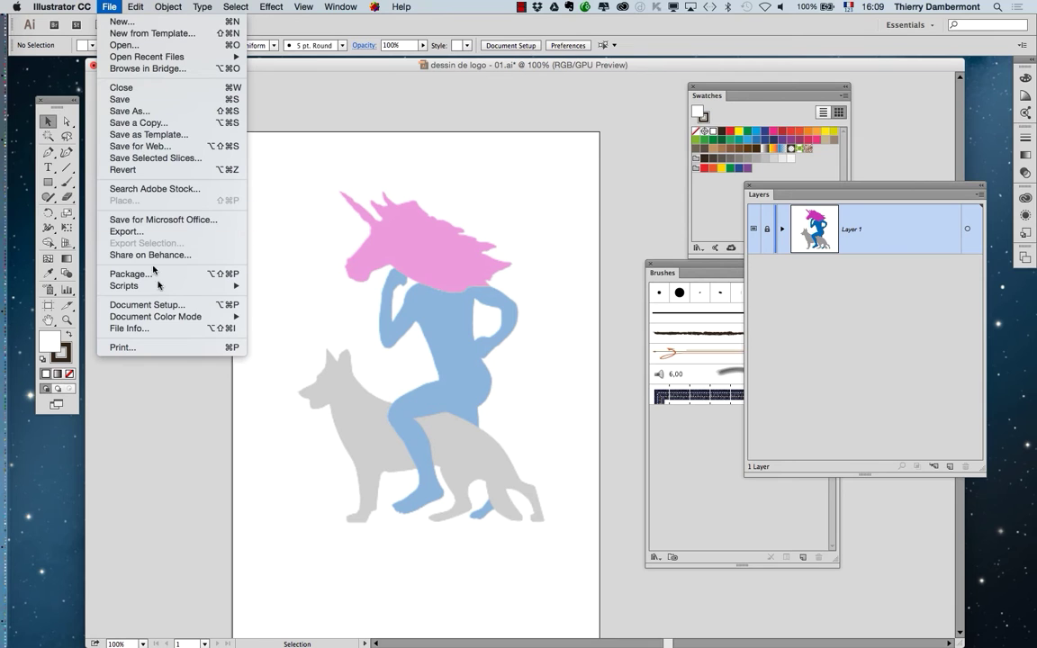
mouse_move(160, 319)
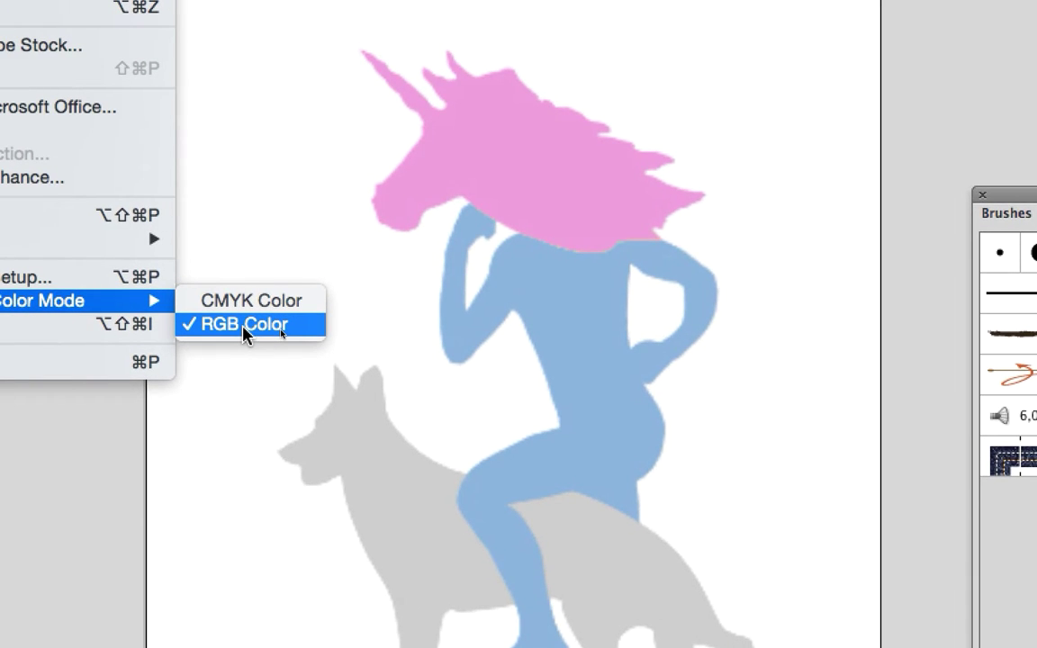
click(244, 326)
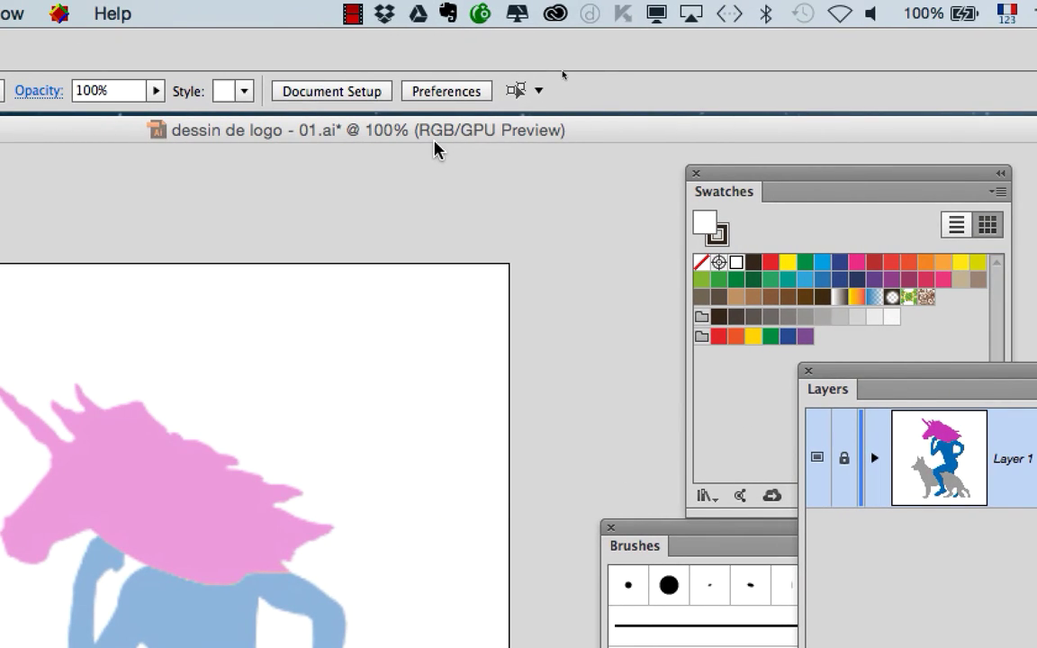
click(23, 14)
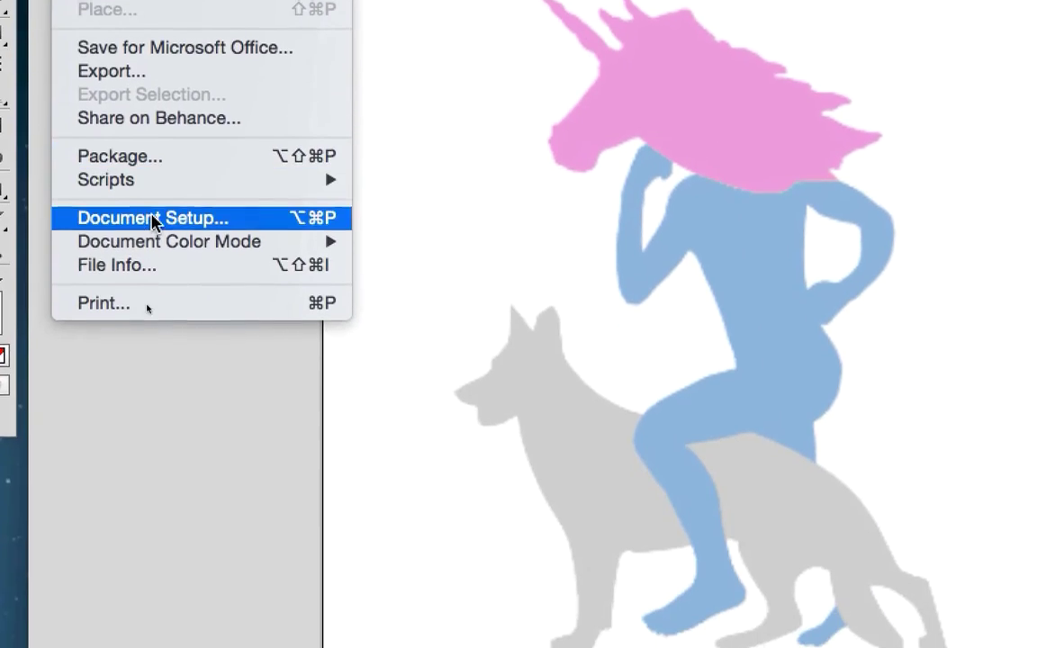
mouse_move(255, 458)
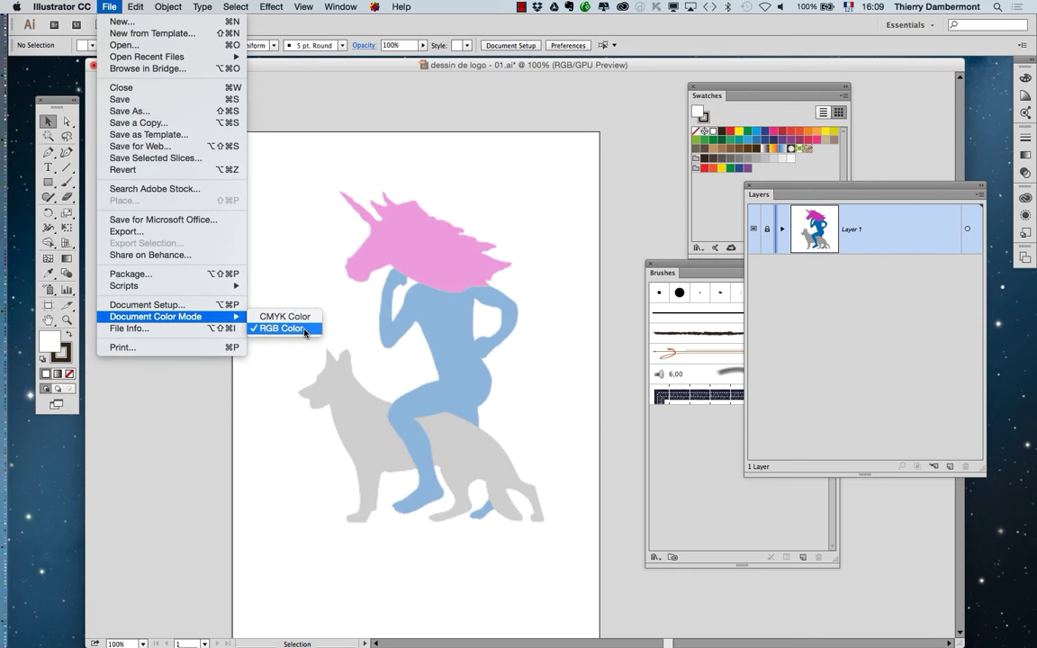
click(304, 329)
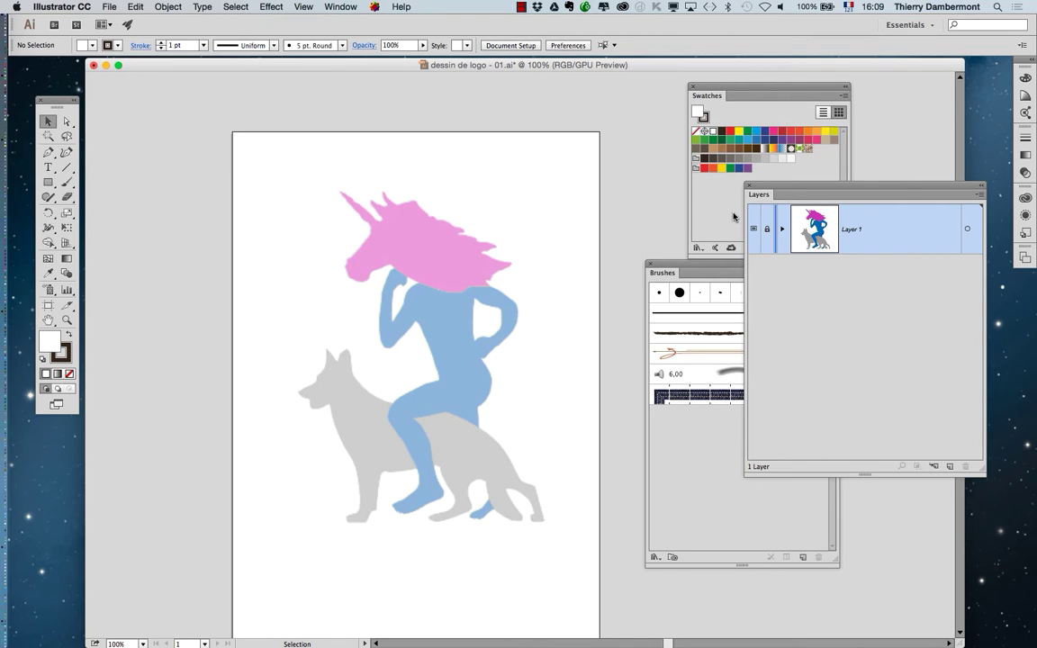
Activate the Pen tool, shorten the Layers panel, and add a new layer above the Layer 1 template
click(48, 152)
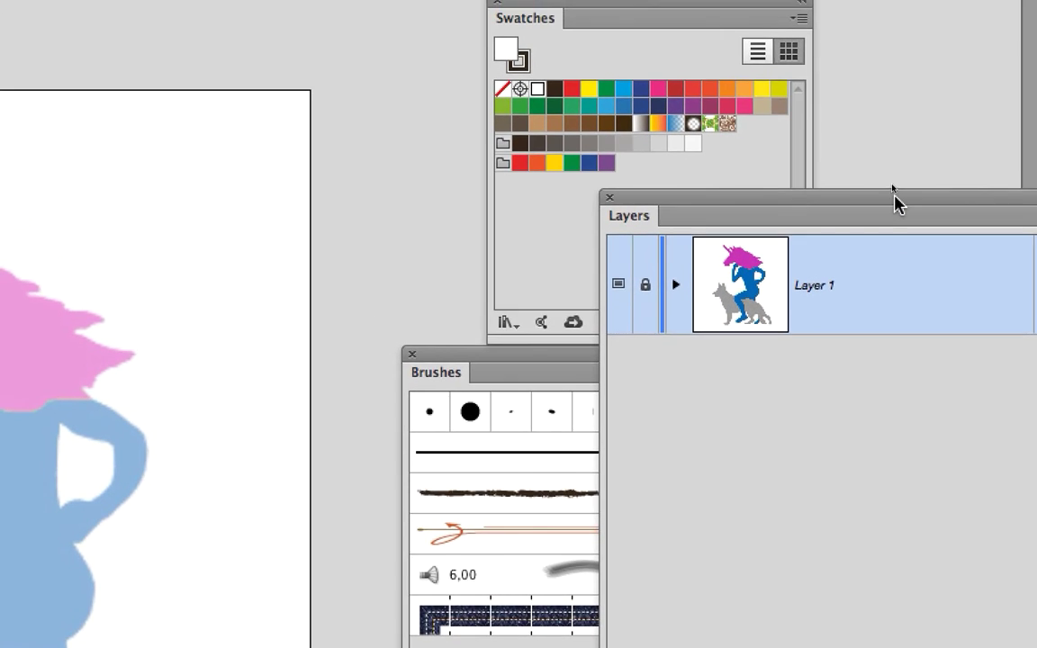
mouse_move(895, 187)
mouse_down()
mouse_move(638, 129)
mouse_move(634, 144)
mouse_up()
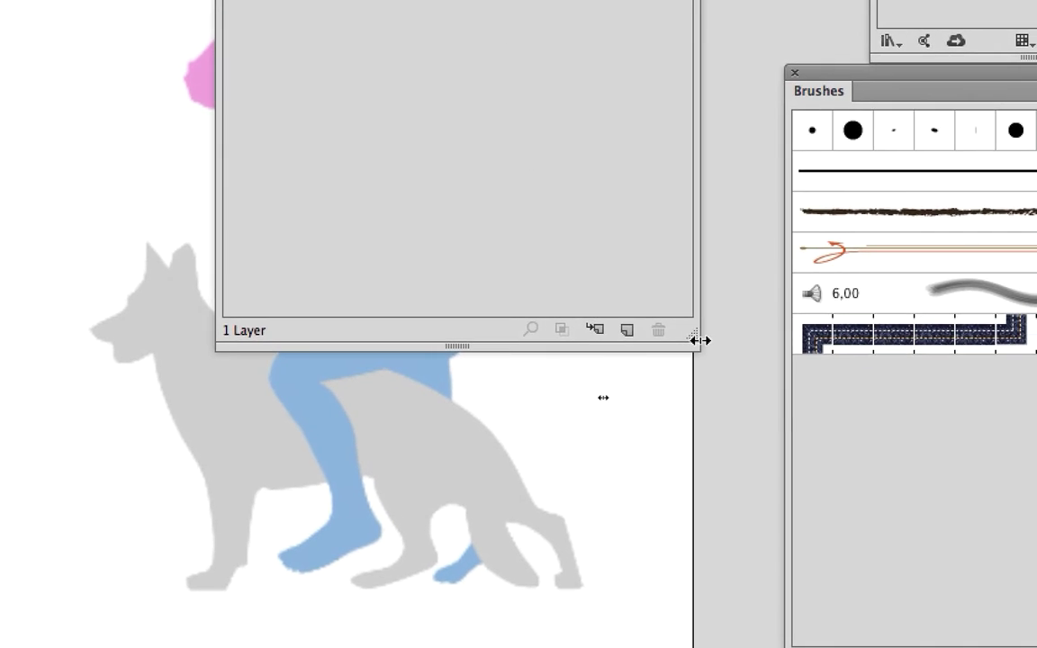
drag(755, 341, 695, 1)
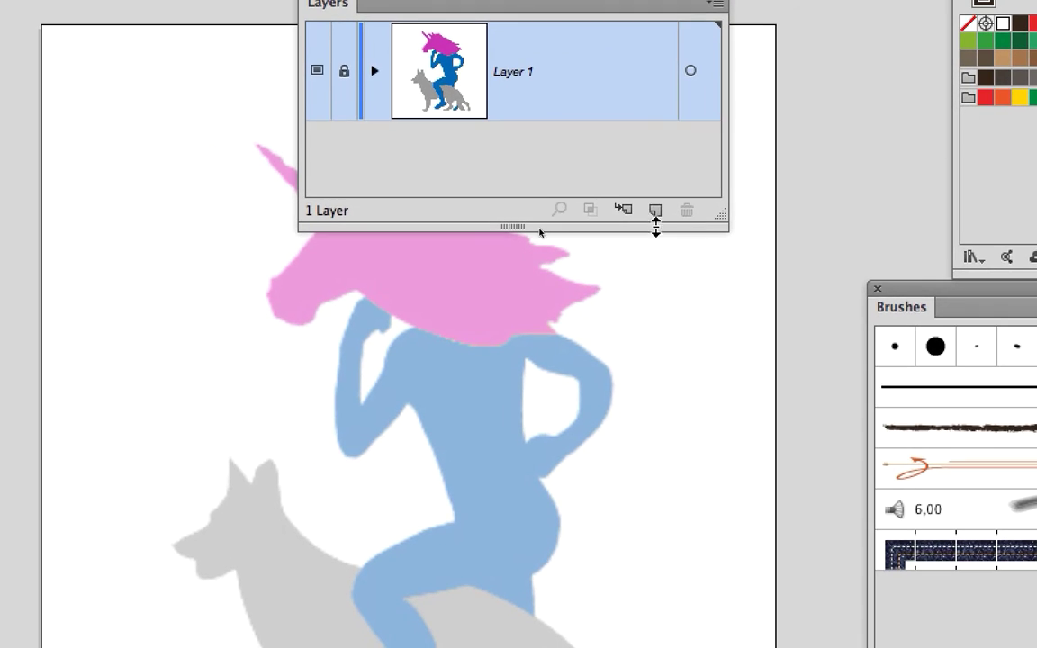
click(614, 216)
drag(677, 223, 705, 316)
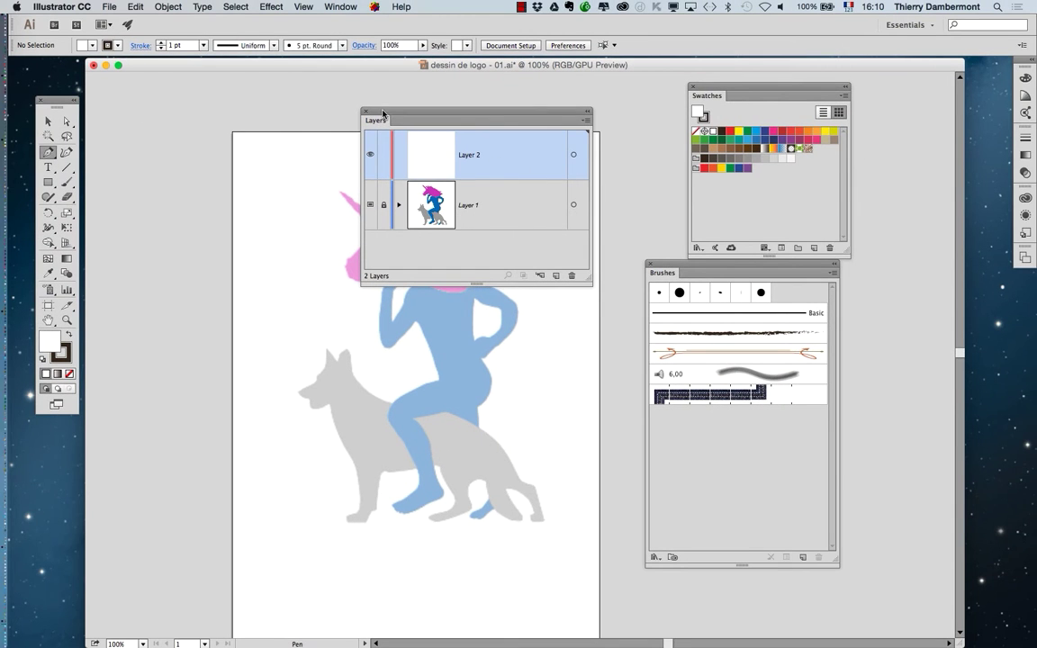
Move the Layers panel clear of the artboard and maximize the document window with the whole artboard in view
drag(382, 113, 861, 370)
drag(418, 63, 383, 66)
double_click(428, 68)
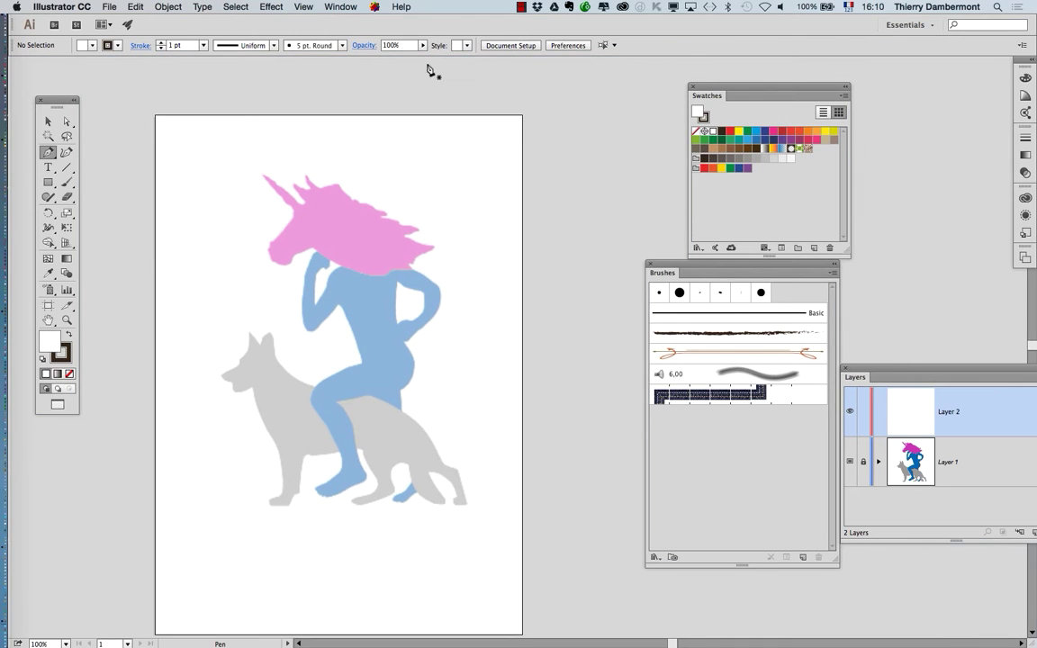
drag(420, 269, 456, 259)
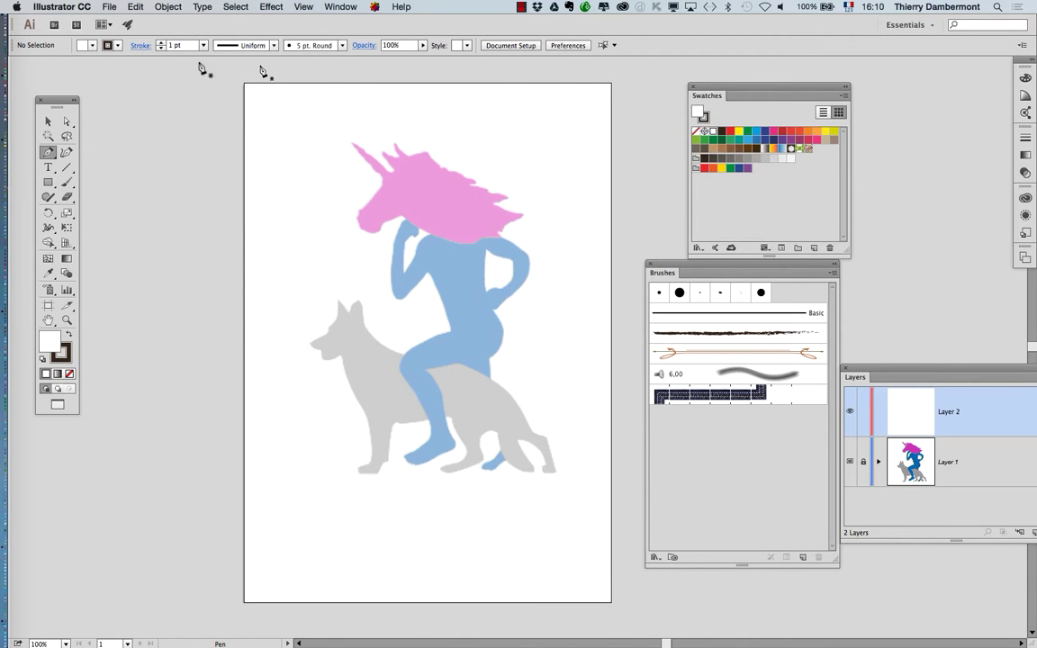
drag(56, 102, 174, 119)
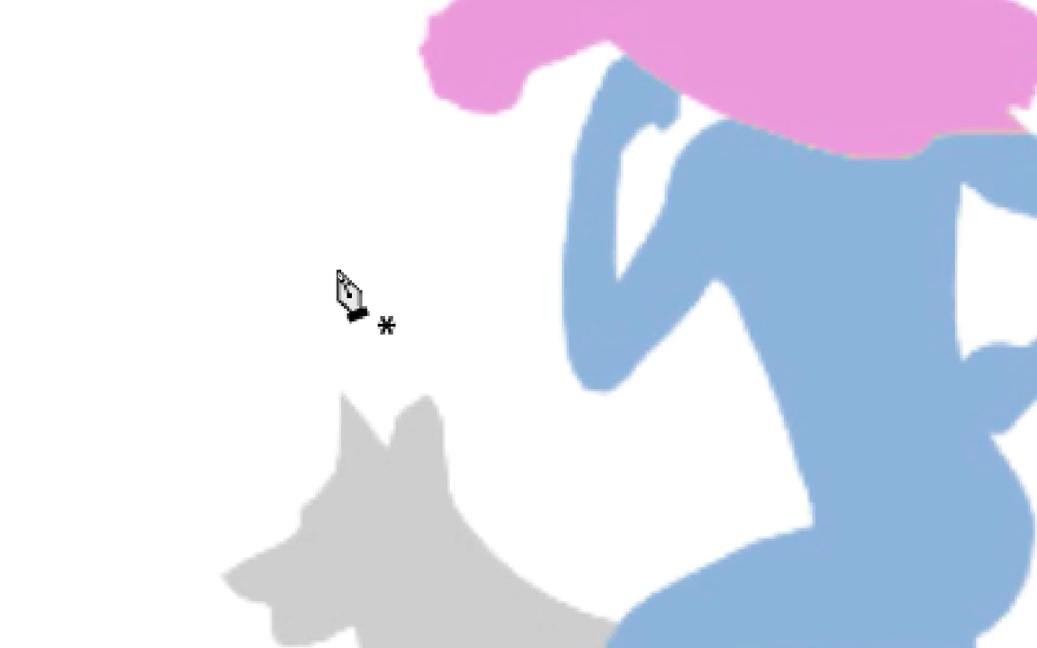
Switch the Pen to its precise crosshair cursor, move the Tools panel aside, and close the Brushes and Swatches panels at 400% zoom
key(Caps_Lock)
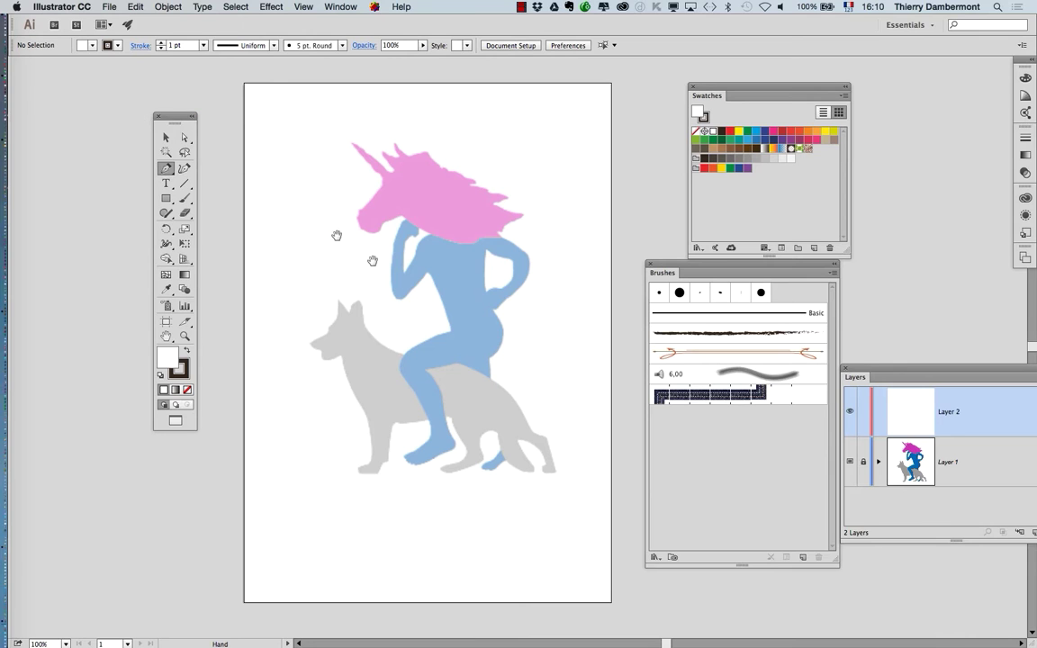
drag(169, 118, 67, 79)
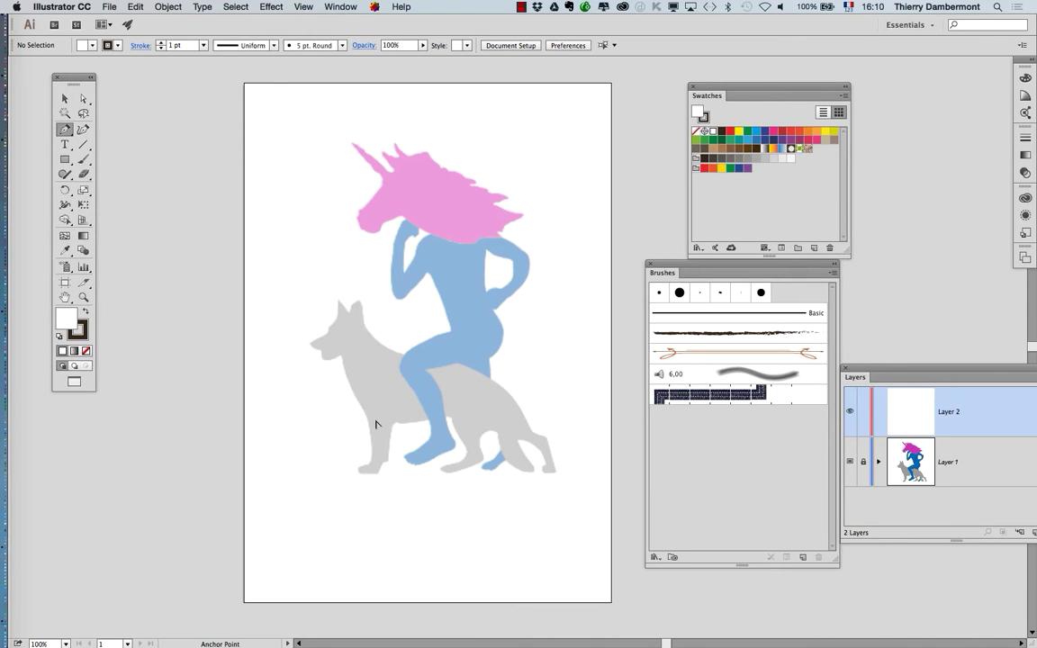
scroll(376, 424, up, 5)
scroll(377, 432, down, 2)
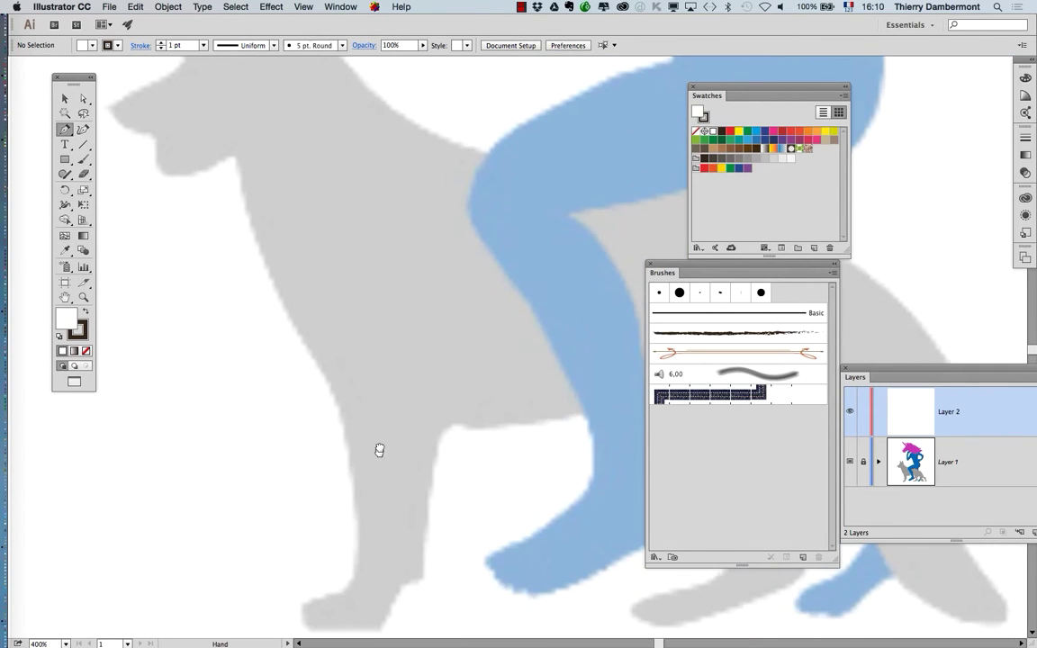
scroll(392, 418, up, 1)
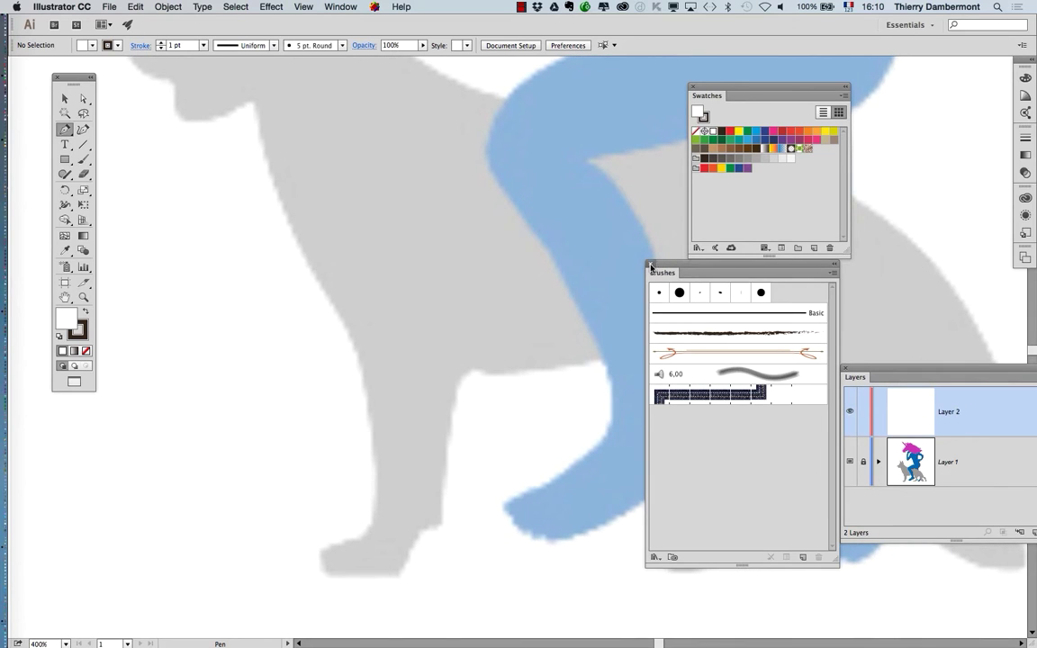
click(650, 264)
click(694, 88)
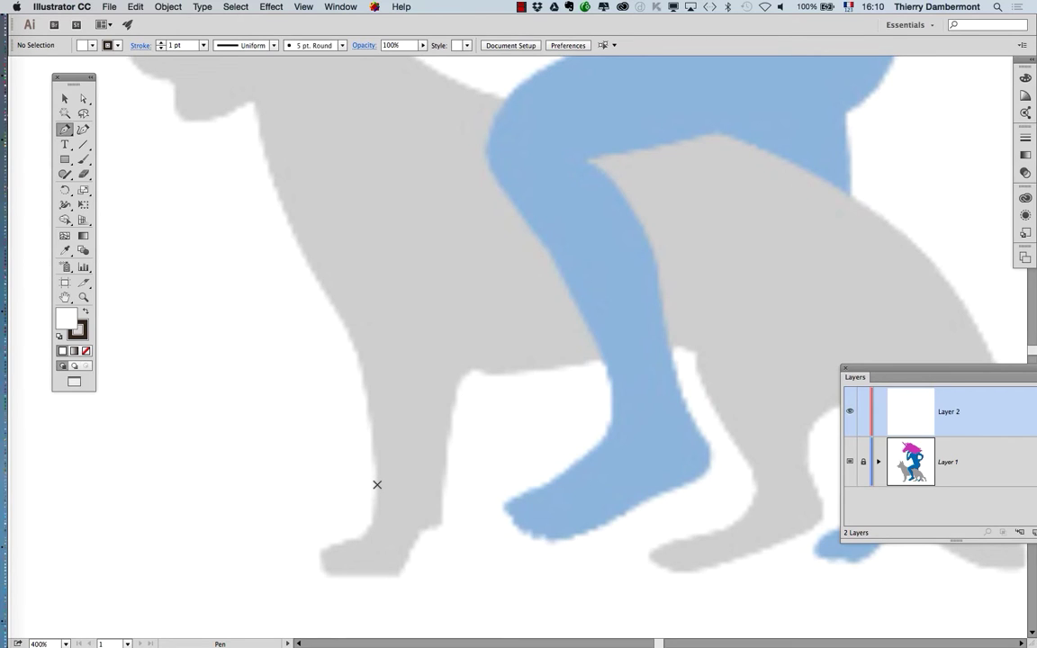
Start a Pen path on Layer 2 with an anchor low on the front edge of the dog's front leg
click(377, 484)
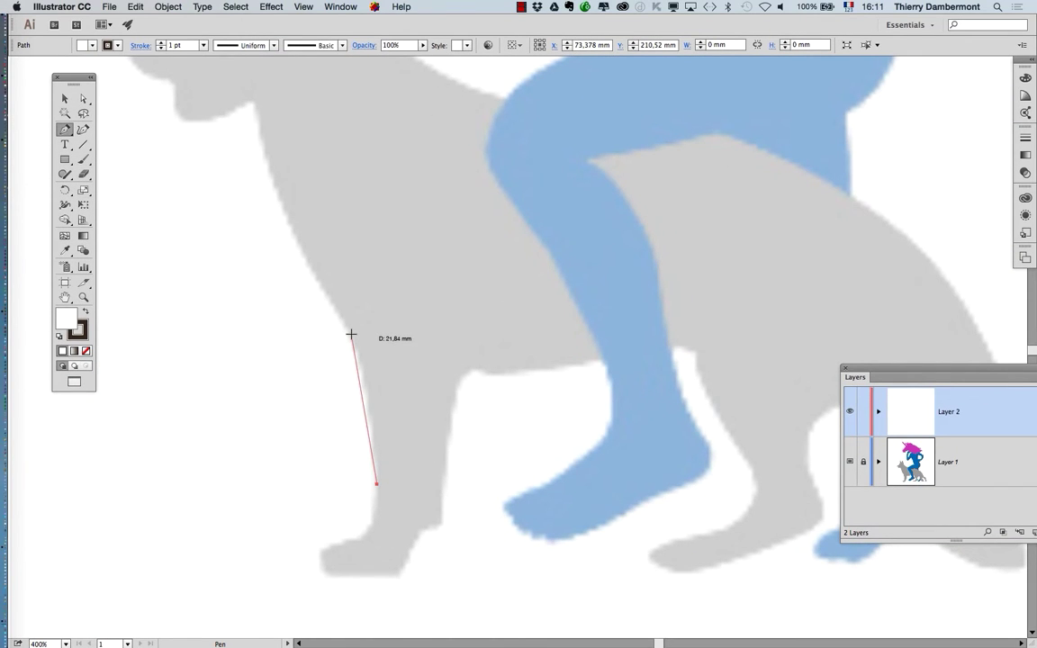
key(super)
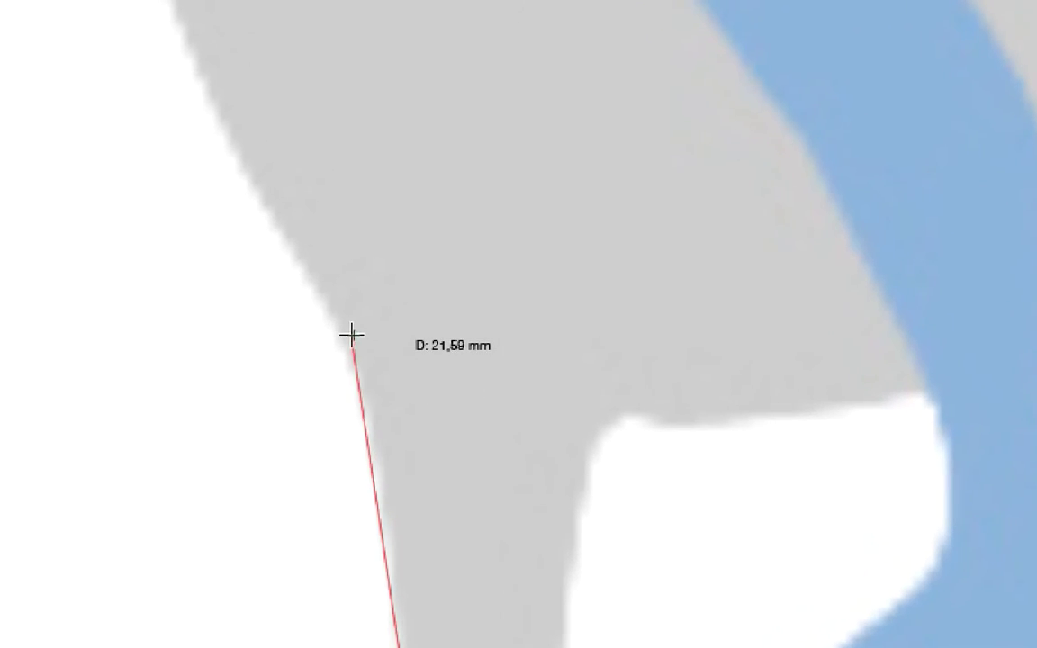
key(super)
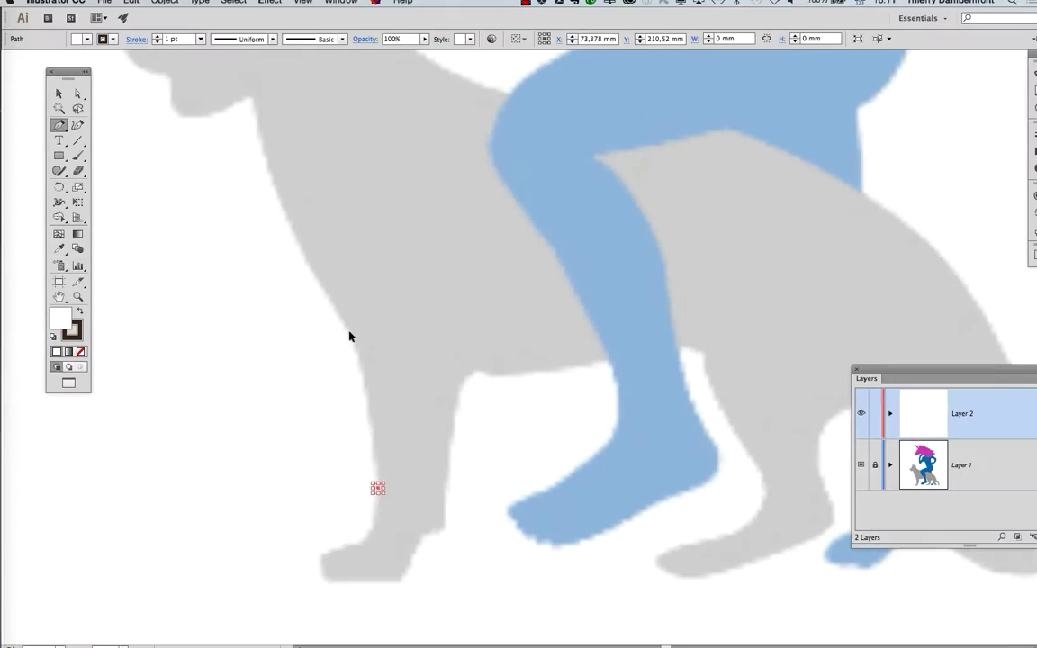
key(super)
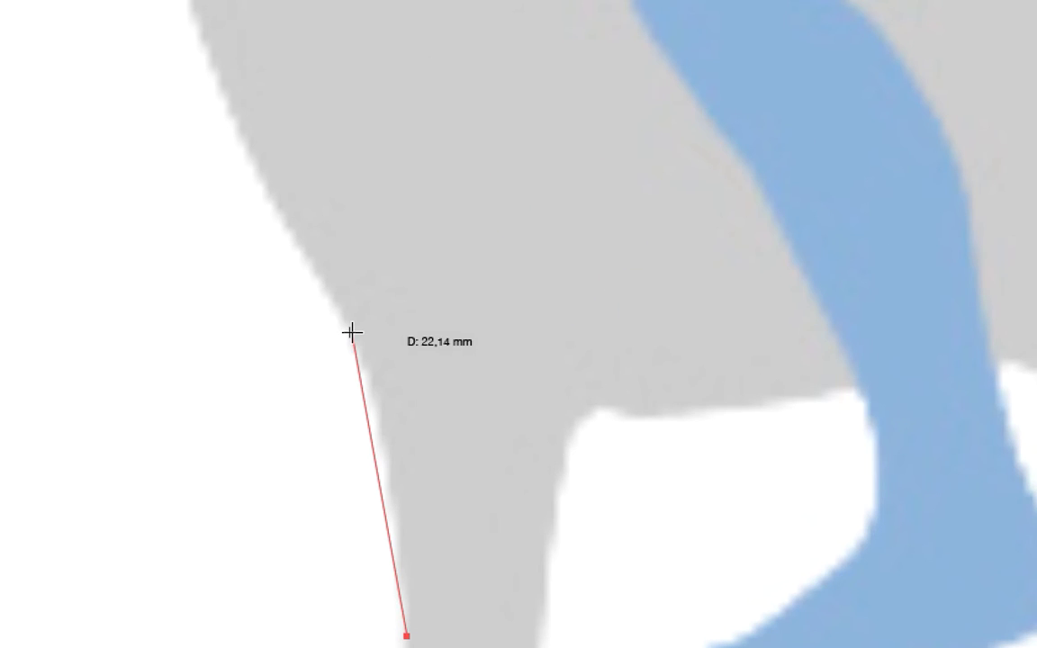
Add a smooth second anchor about 22 mm up the dog's front leg, aligning its direction handles with the chest outline
click(350, 332)
key(super)
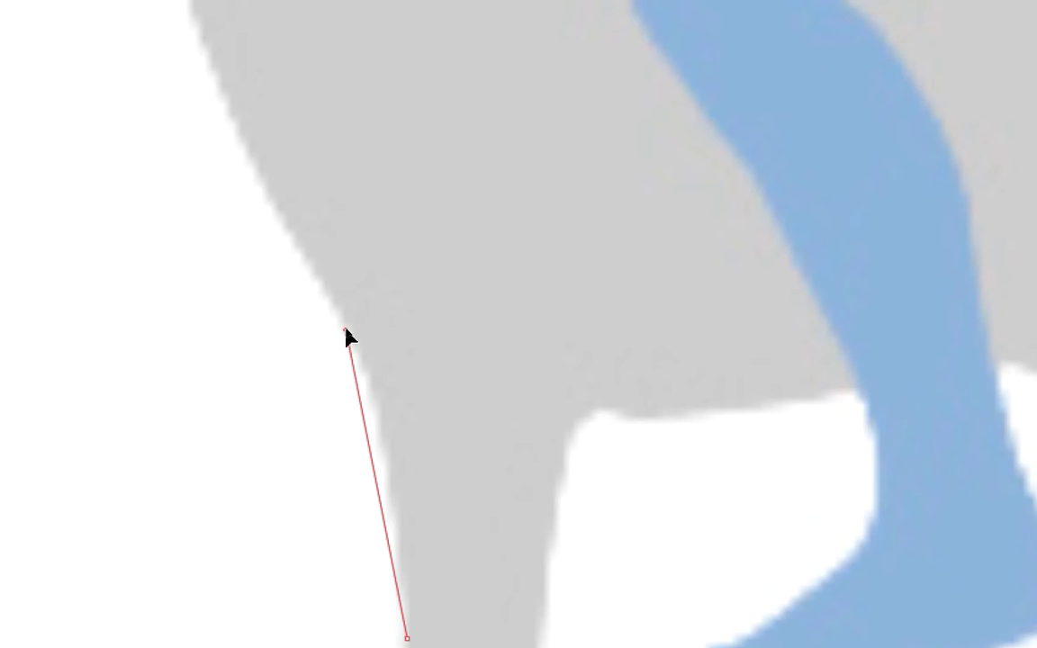
drag(350, 335, 259, 301)
drag(315, 321, 342, 327)
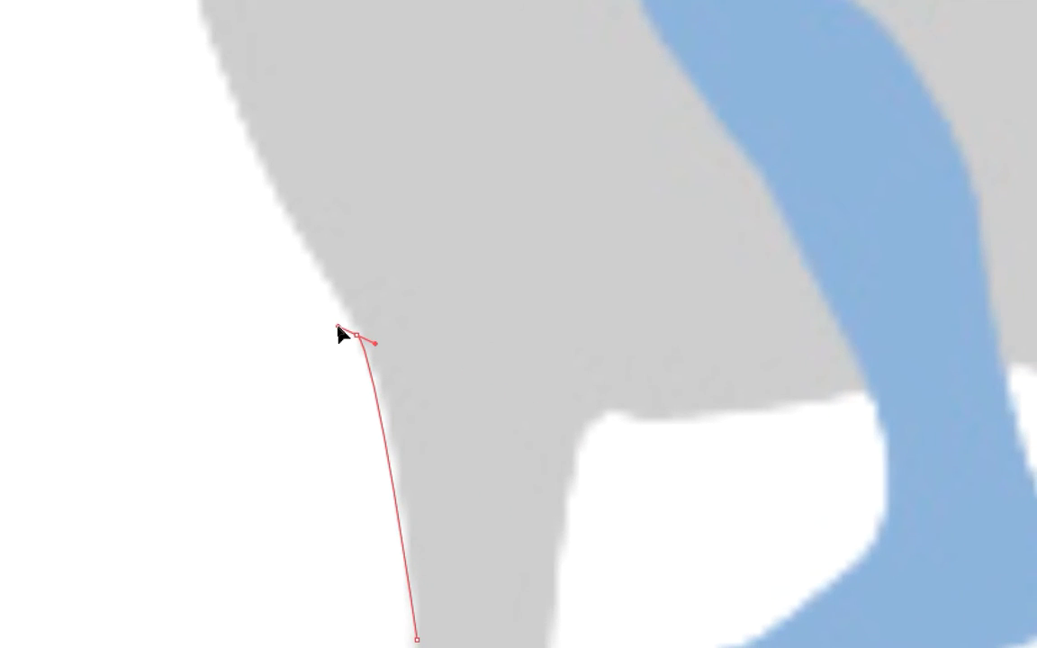
mouse_move(338, 326)
mouse_down()
mouse_move(352, 401)
mouse_move(331, 366)
mouse_move(264, 349)
mouse_move(298, 323)
mouse_move(458, 329)
mouse_move(338, 320)
mouse_up()
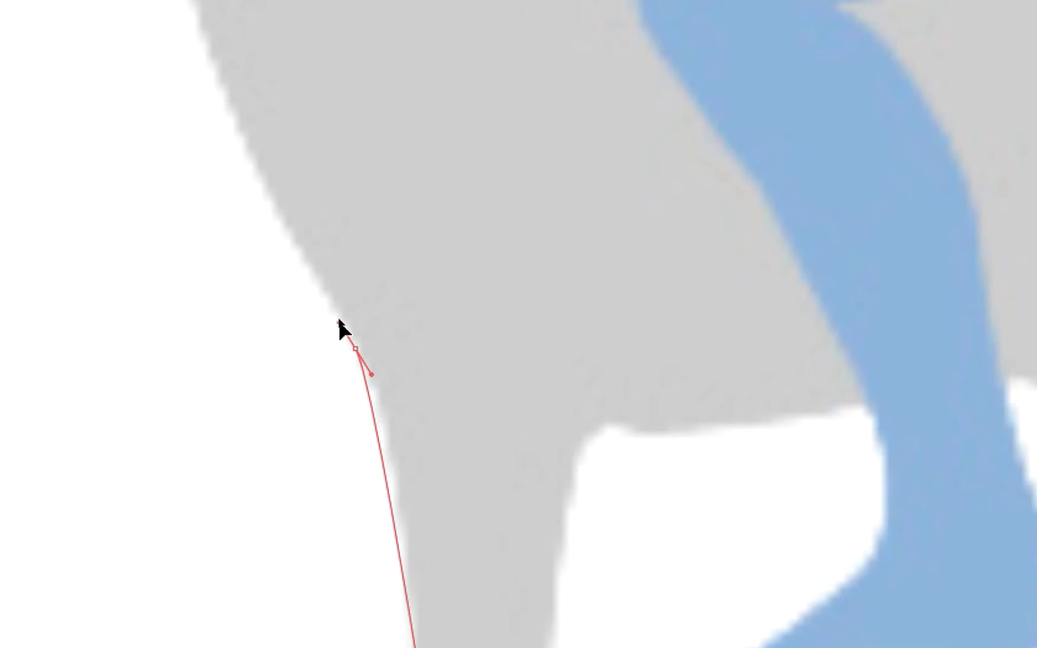
drag(340, 321, 338, 322)
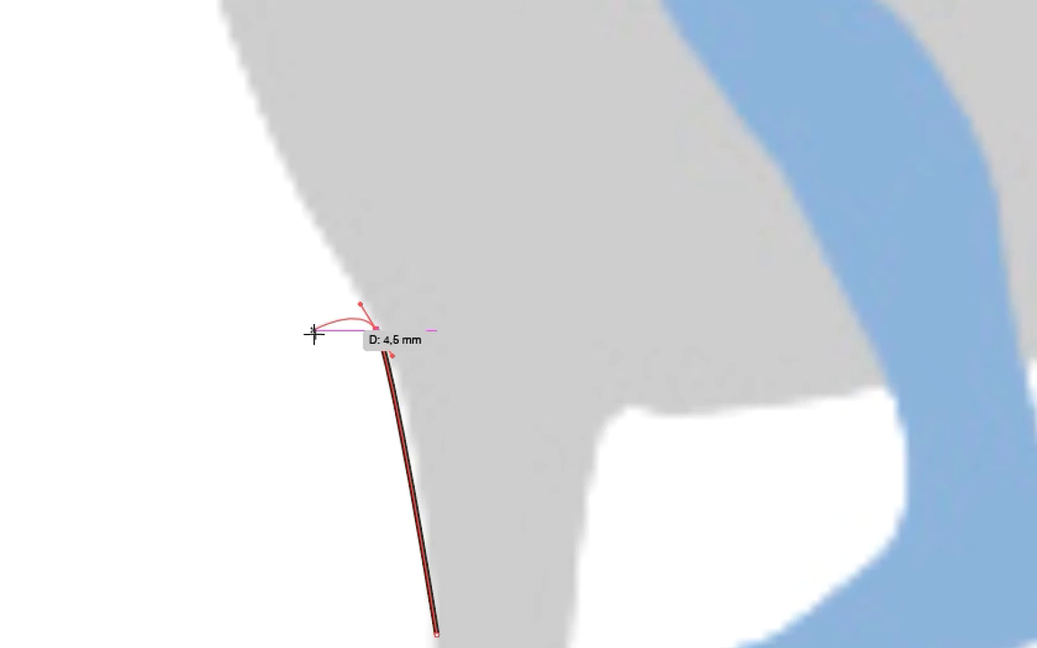
key(v)
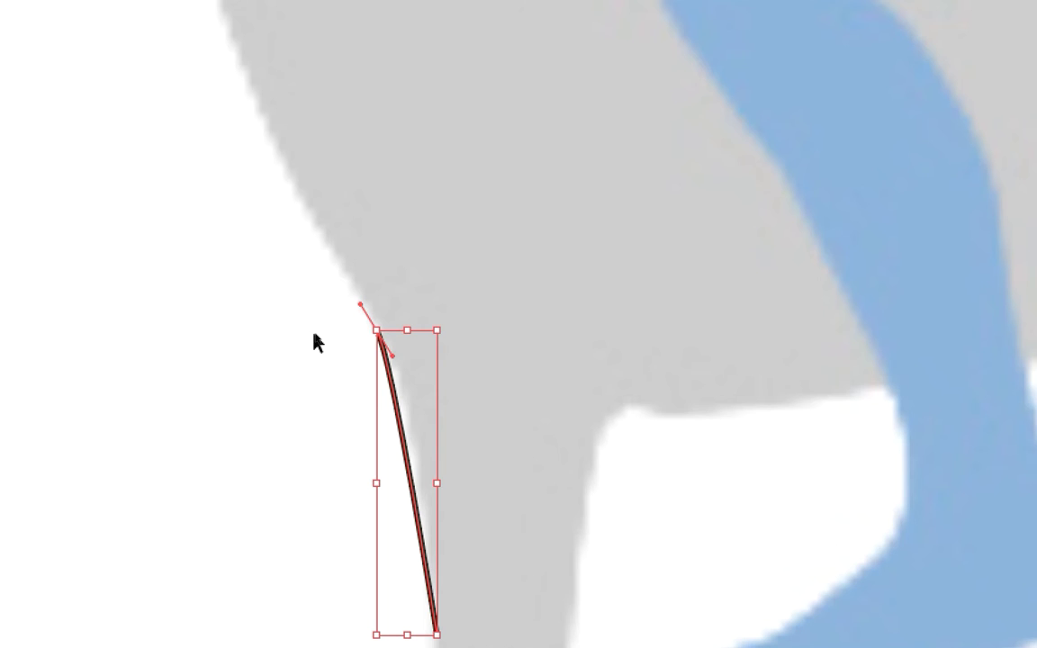
key(ctrl)
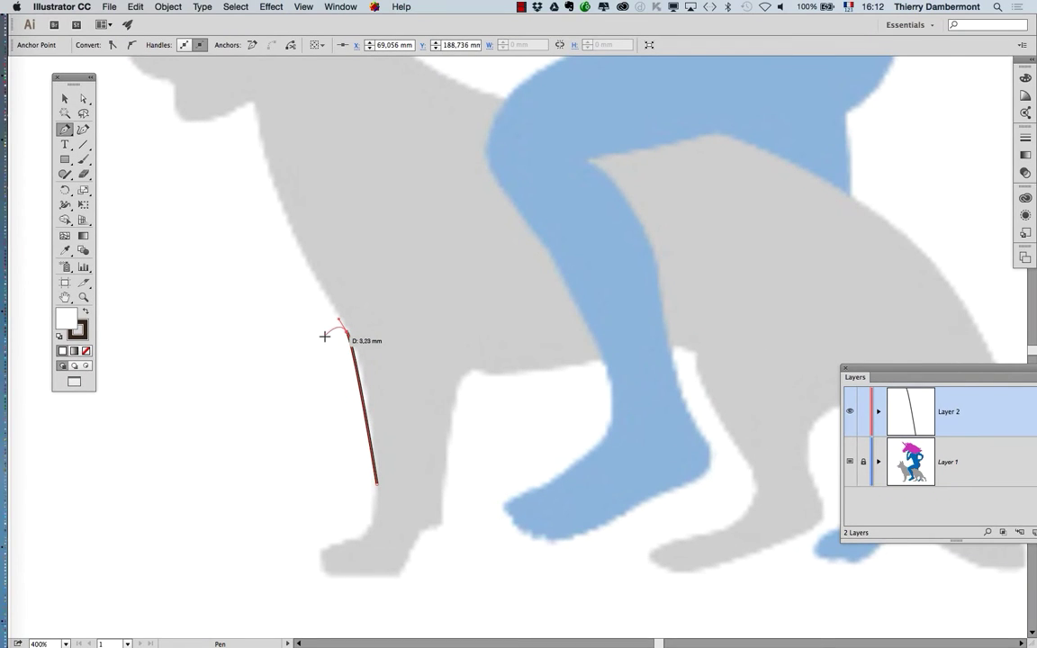
Delete the started Pen path on the dog's front leg from Layer 2
key(Delete)
key(Delete)
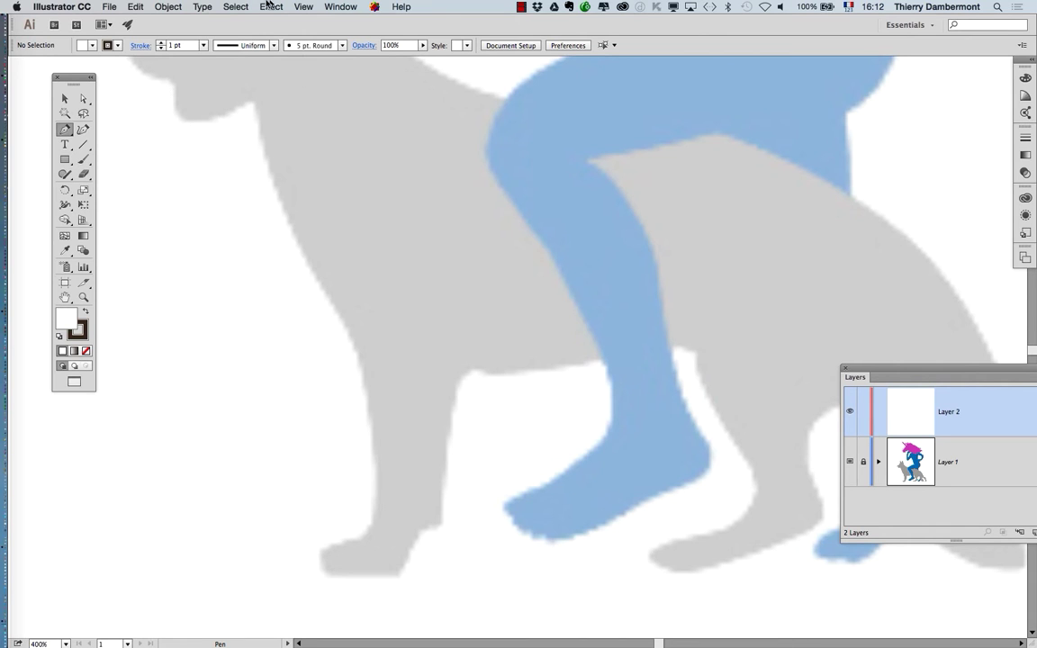
Compare the template's rendering in Outline view and GPU Preview, finishing in GPU Preview
click(303, 6)
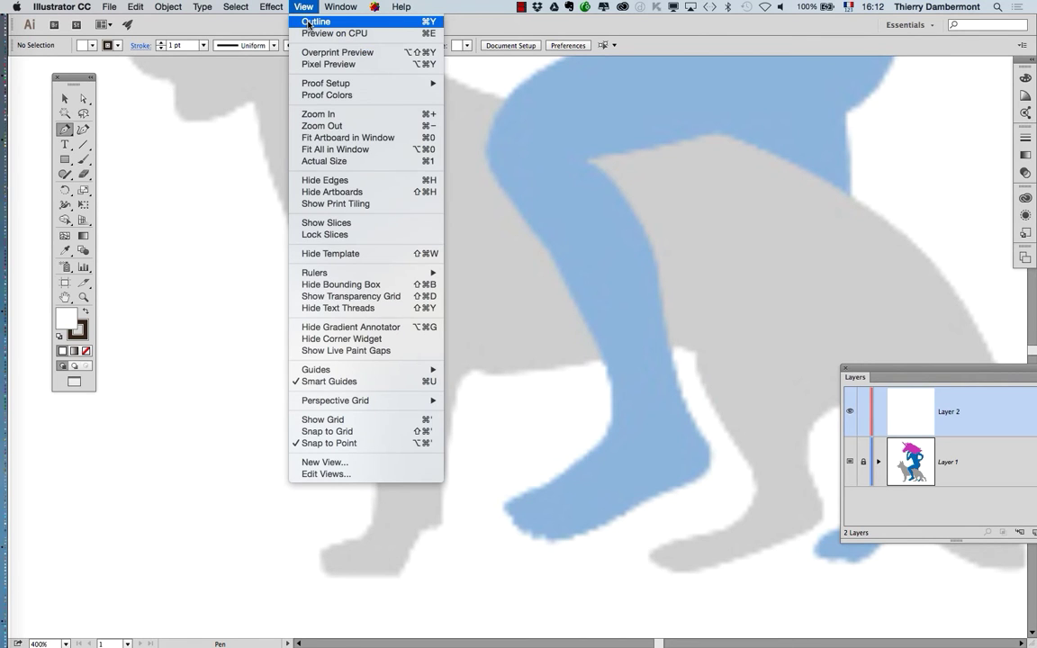
click(308, 22)
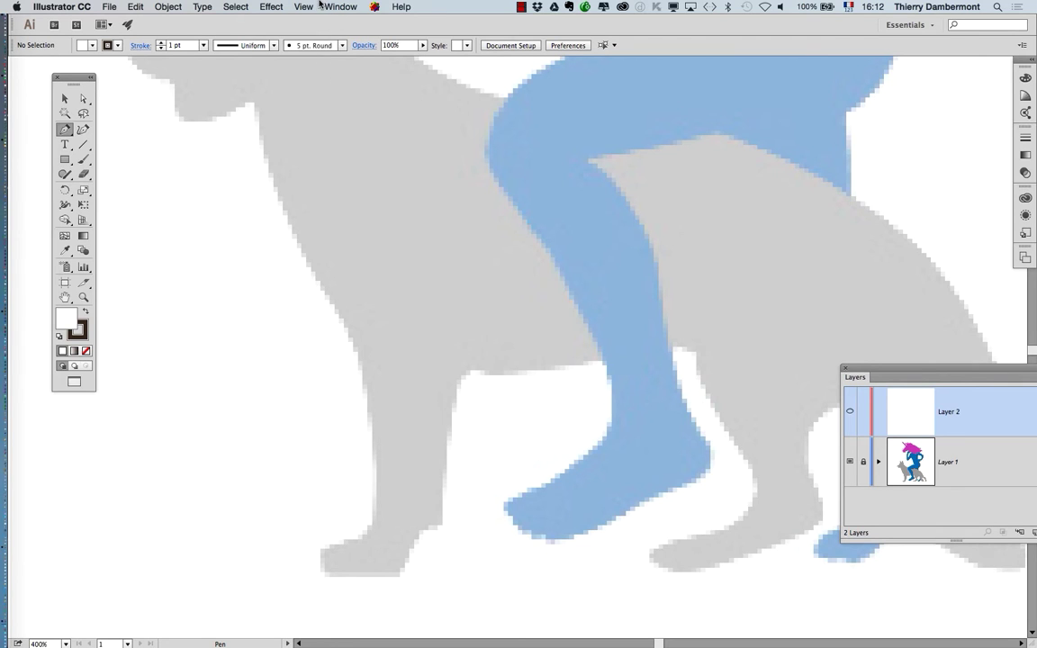
click(320, 6)
mouse_move(304, 6)
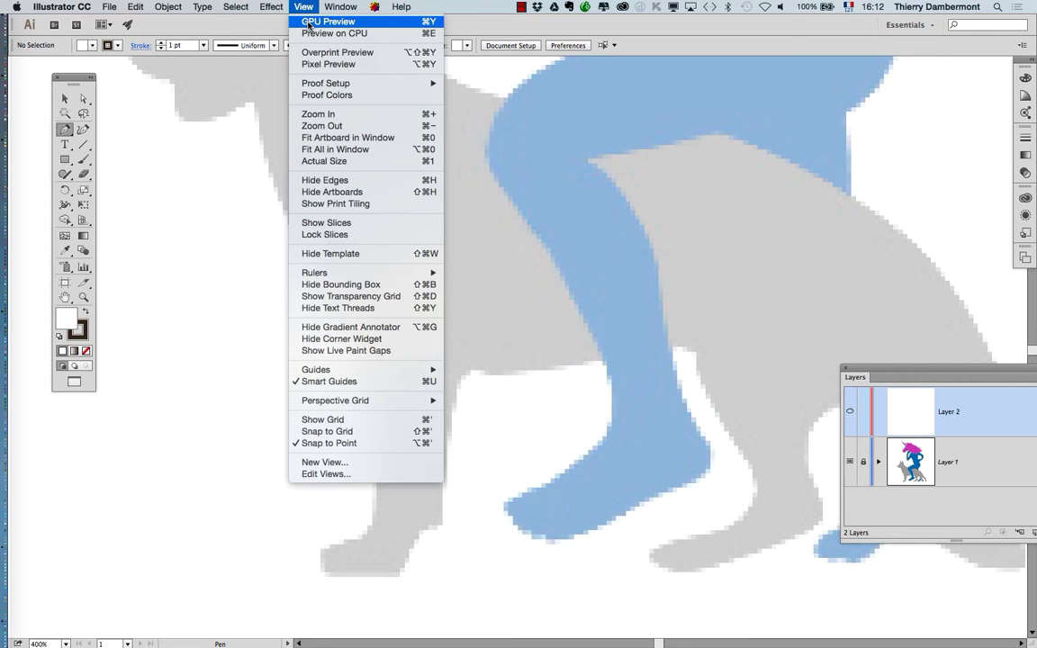
click(309, 21)
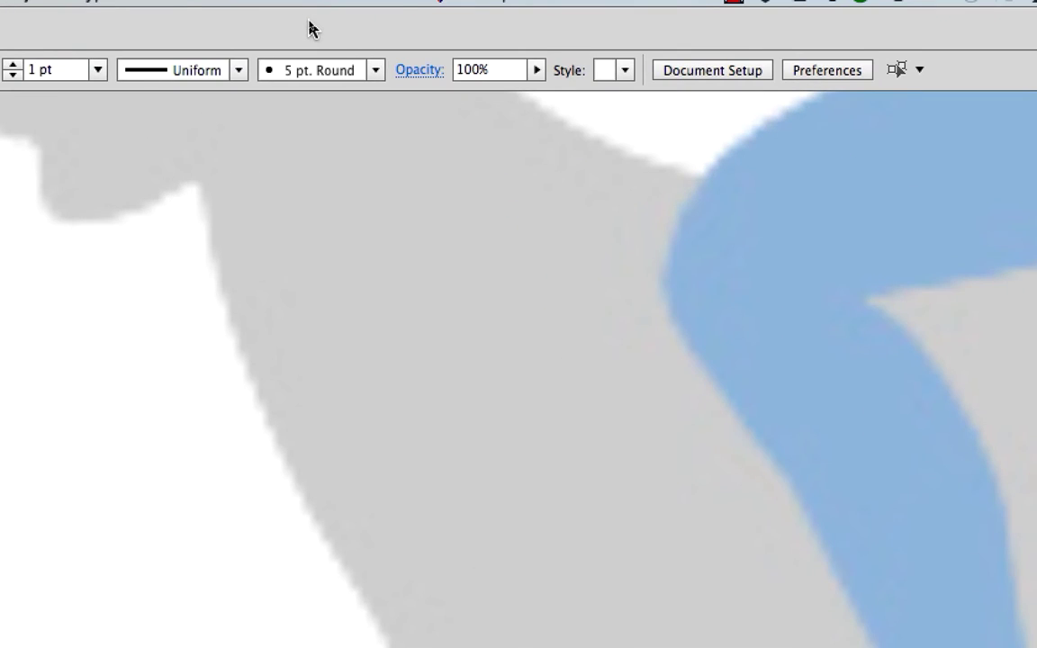
click(309, 6)
click(309, 19)
click(307, 6)
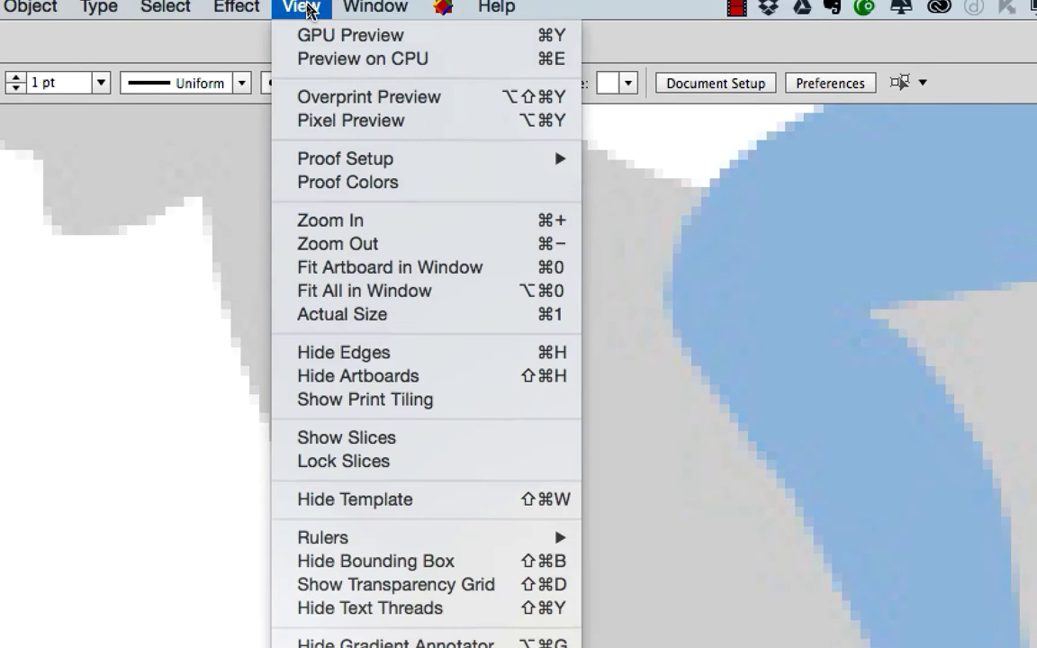
click(304, 35)
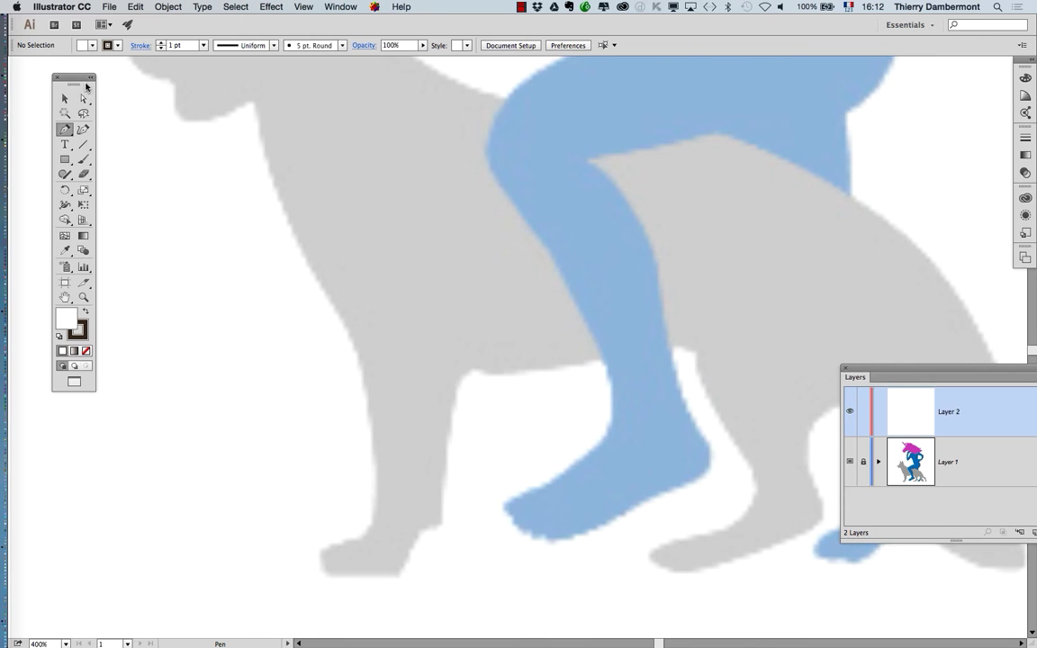
Move the Tools panel beside the dog's chest and make Direct Selection the last-used selection tool before returning to the Pen
drag(79, 79, 193, 207)
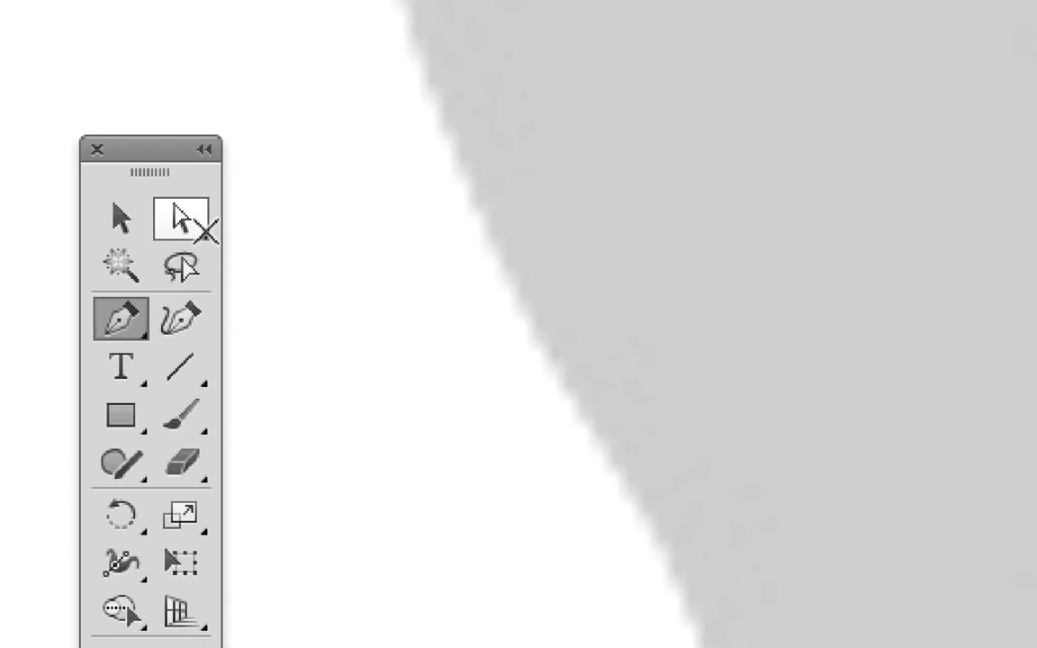
click(203, 231)
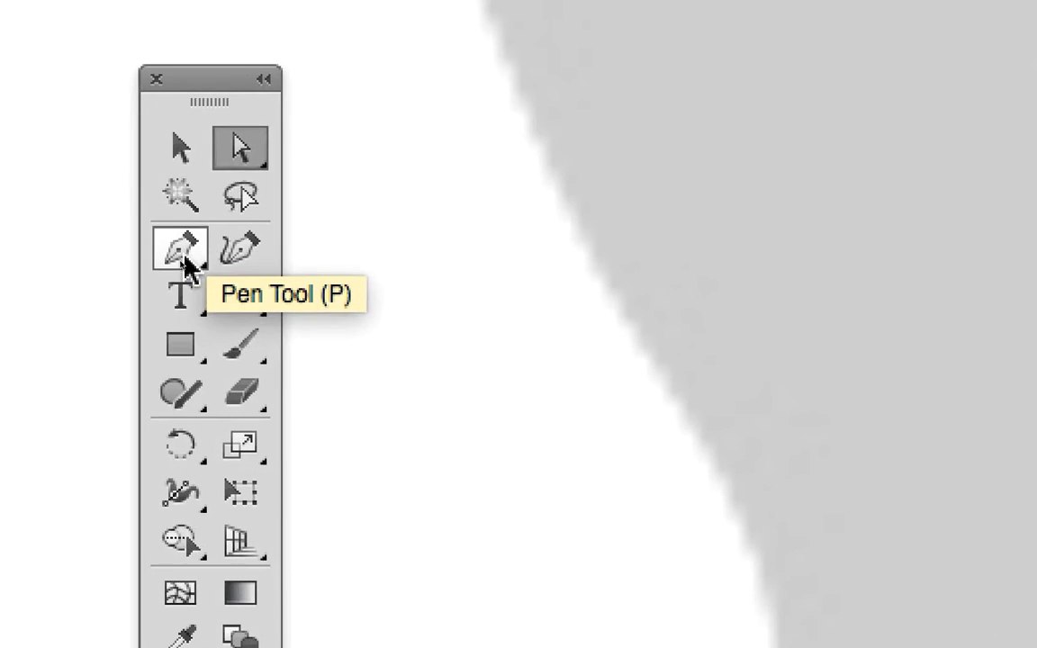
click(138, 330)
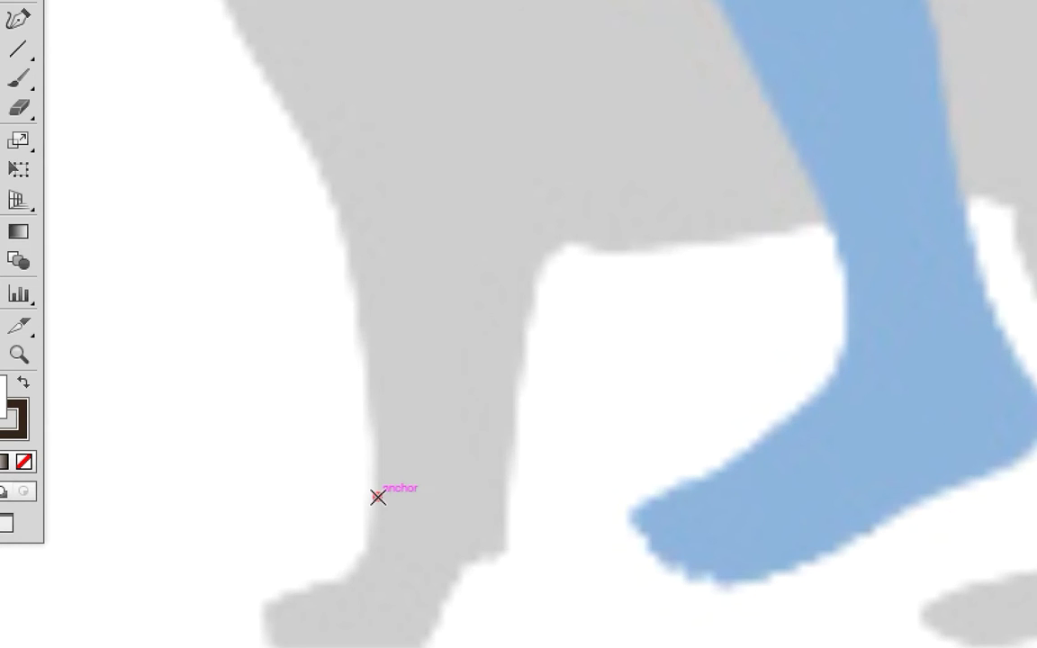
Draw a curved Pen segment about 21 mm up the front edge of the dog's front leg and reposition its start anchor
click(378, 496)
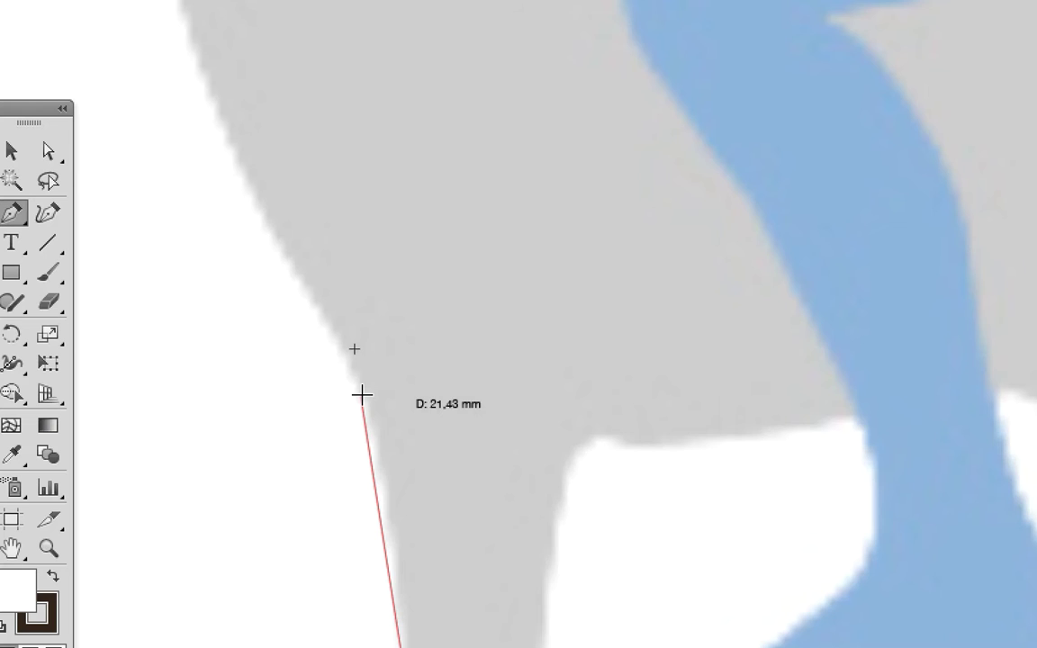
drag(363, 394, 358, 388)
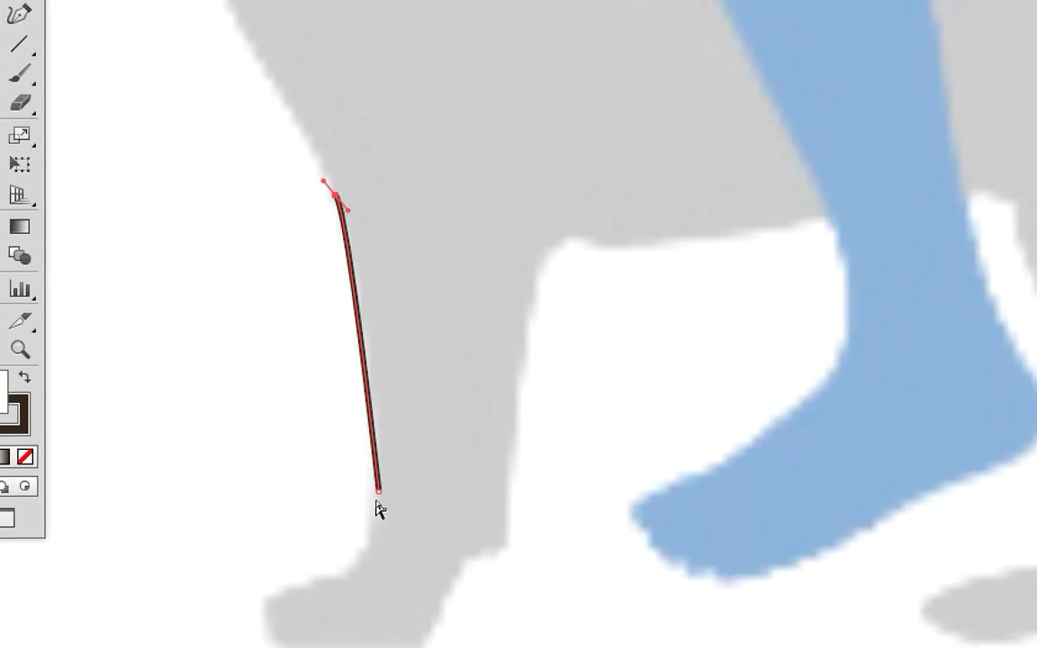
drag(378, 491, 461, 467)
drag(407, 490, 321, 509)
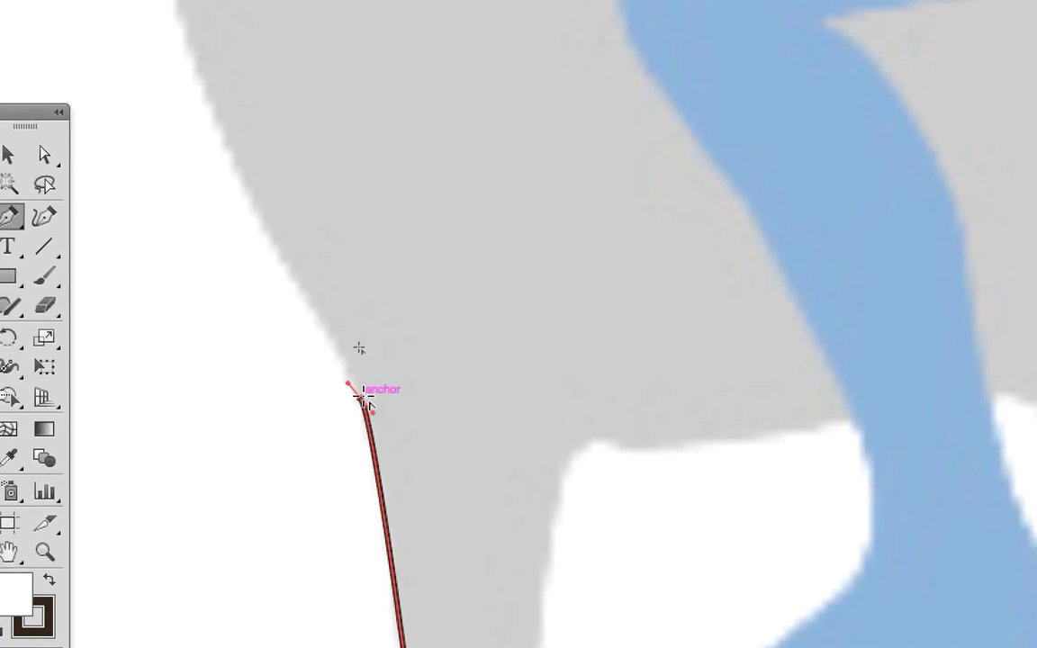
Align the upper anchor's direction handles with the chest outline and lengthen the lower handle to bow the leg segment
drag(360, 413, 340, 396)
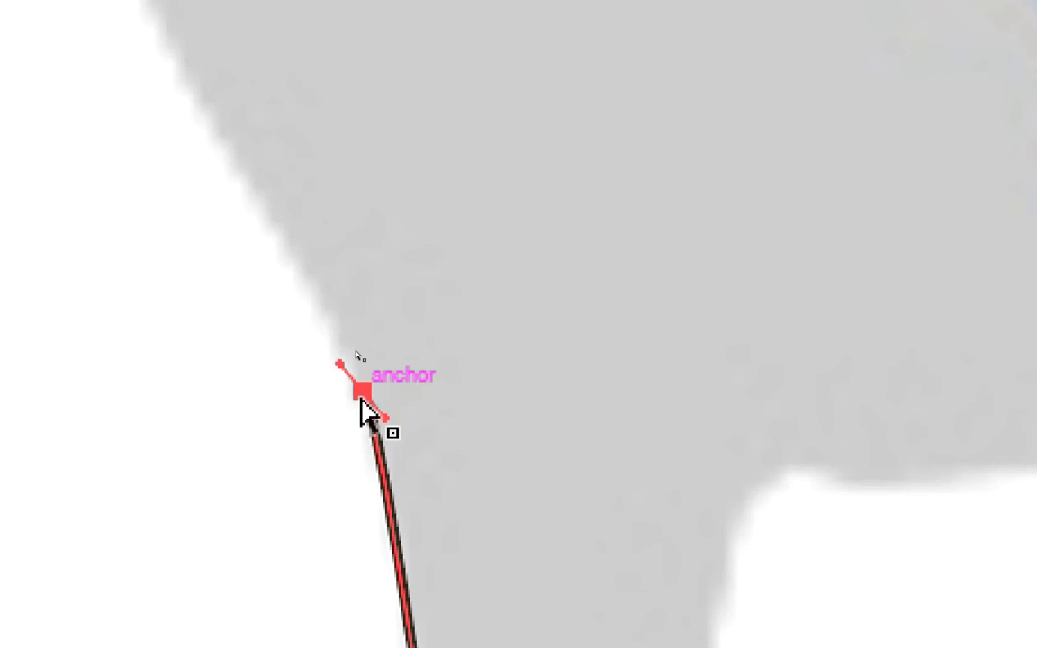
drag(367, 403, 398, 548)
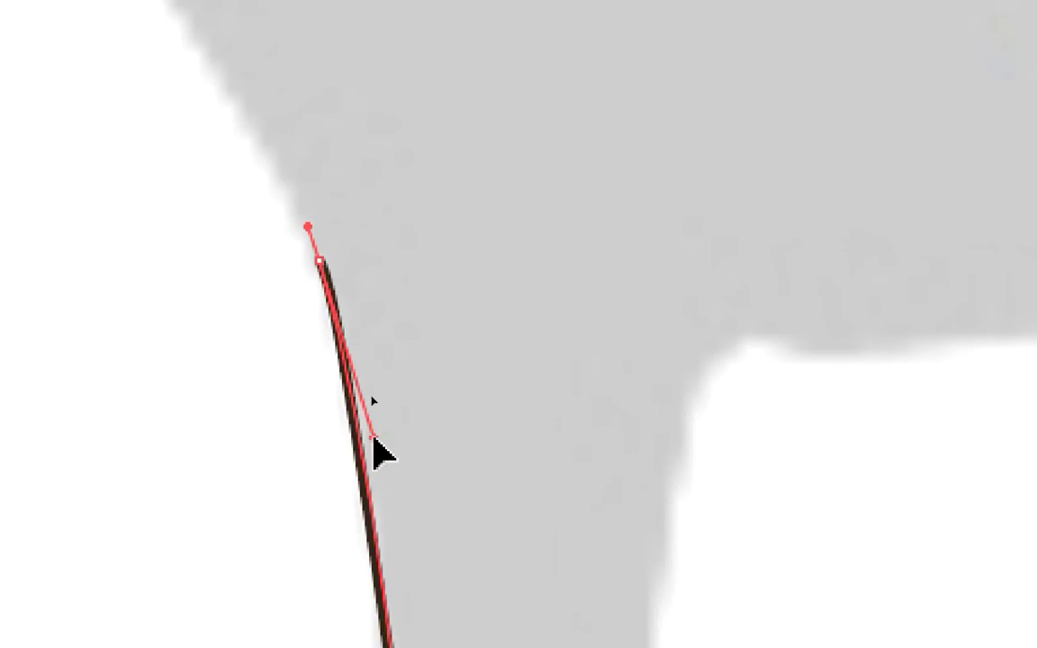
drag(375, 440, 380, 439)
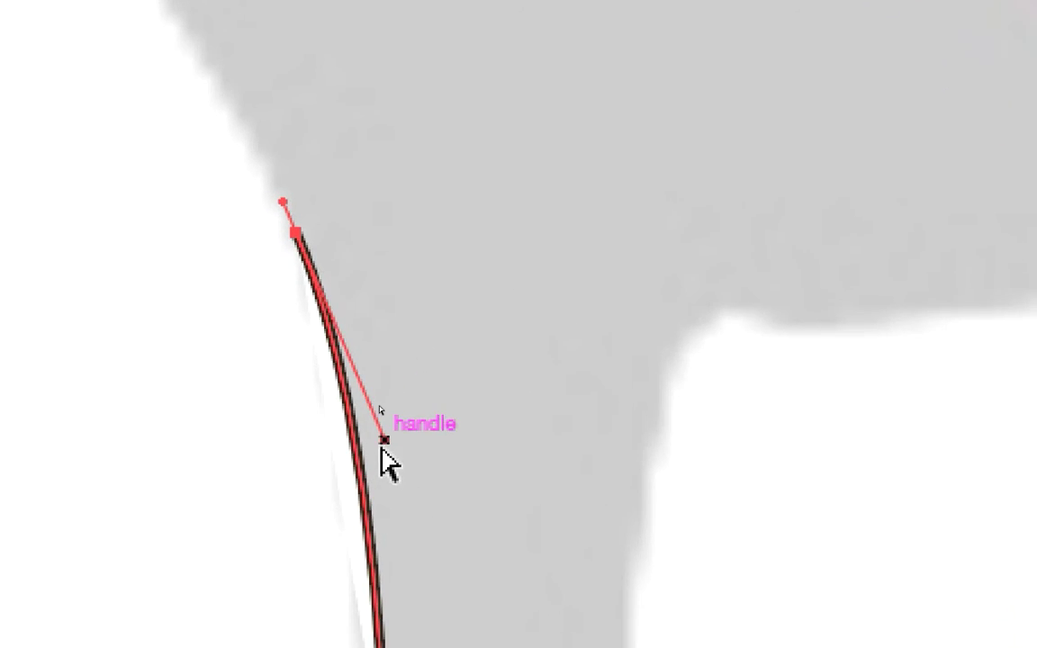
drag(380, 437, 400, 463)
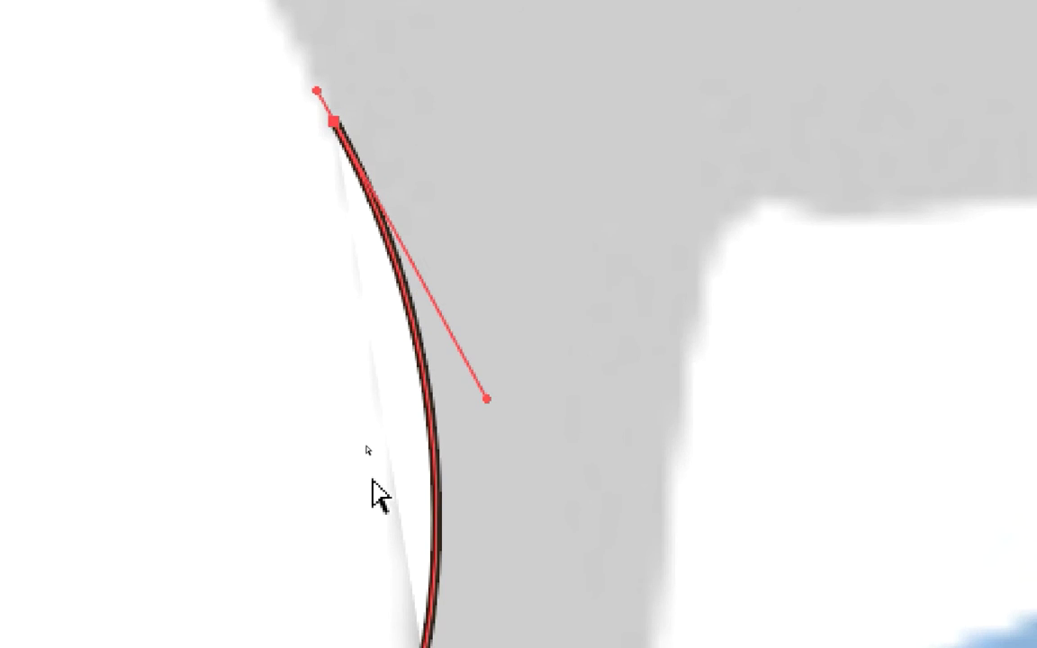
Remove the path's fill, fit its start anchor and lower handle to the edge of the front leg, and deselect it
key(p)
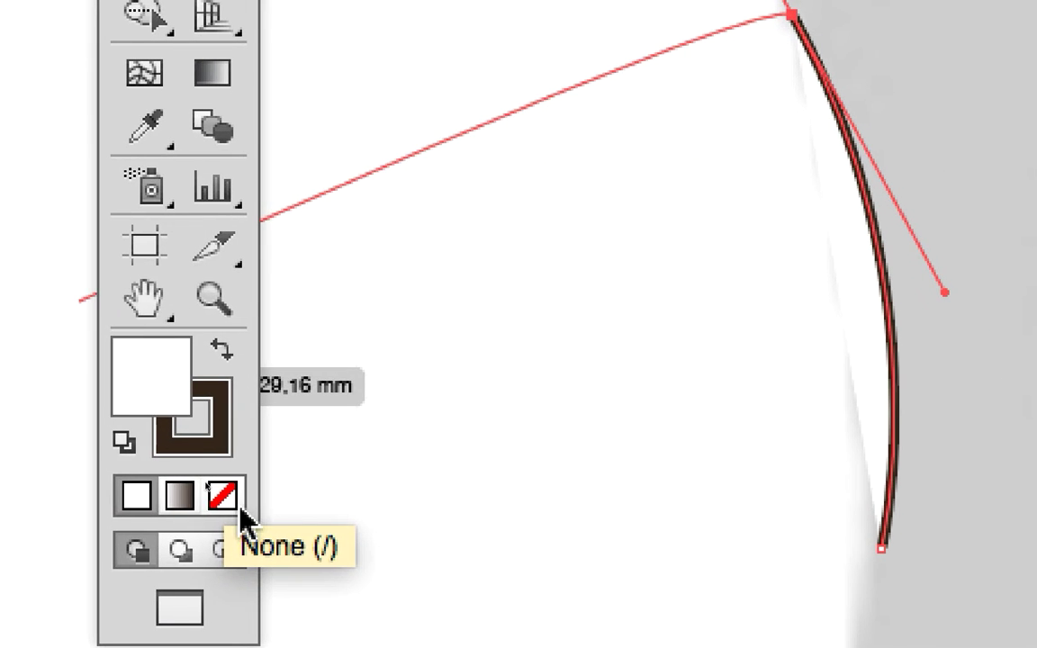
click(238, 510)
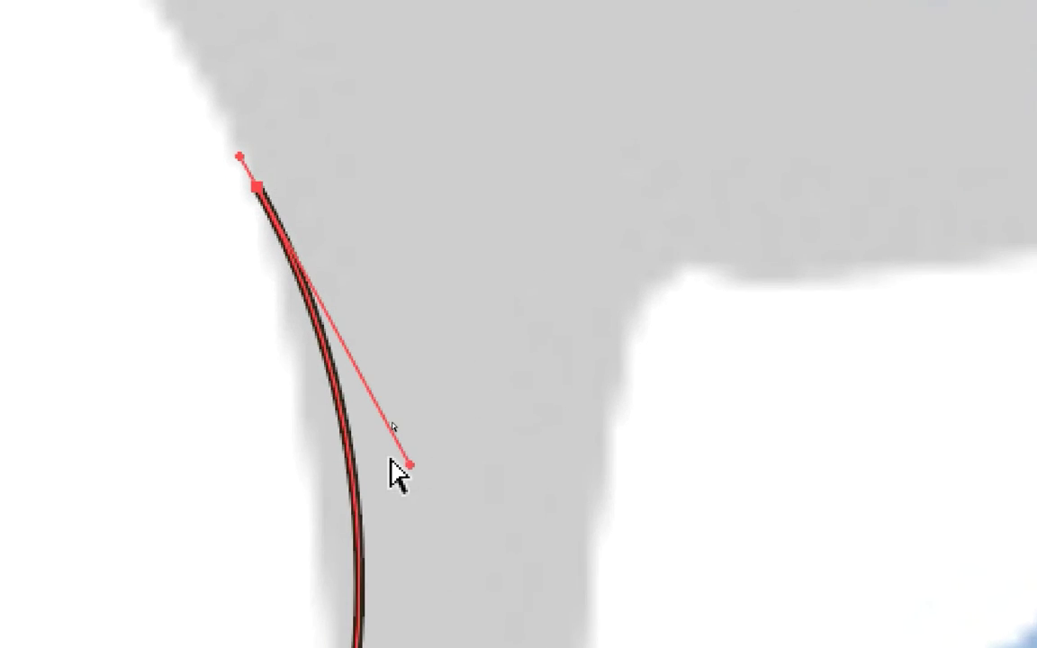
drag(396, 461, 380, 423)
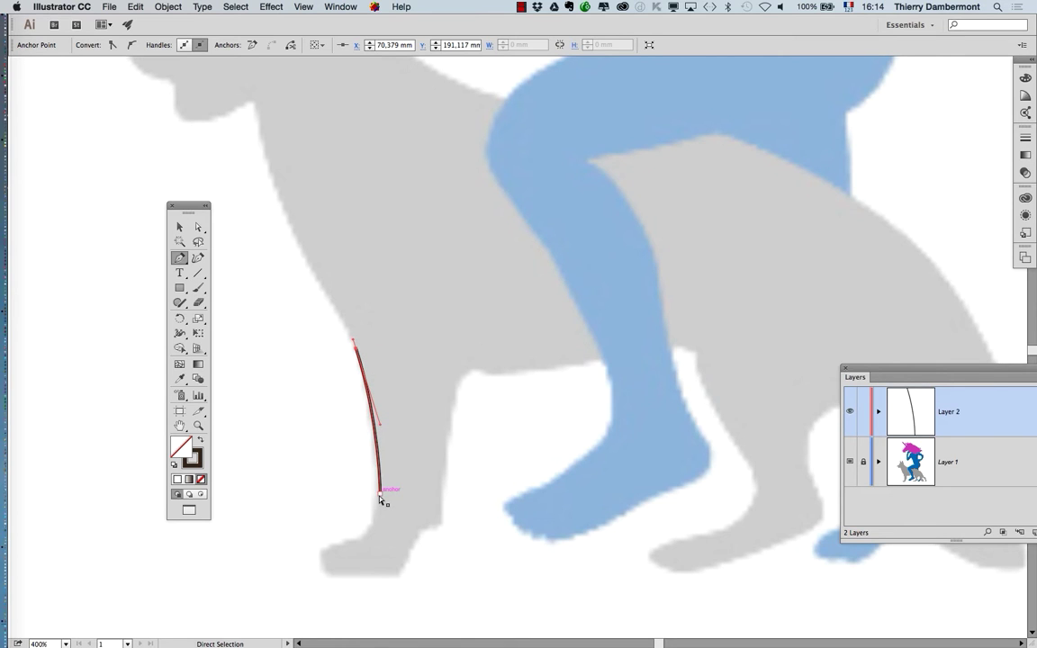
drag(380, 494, 374, 506)
mouse_move(378, 421)
mouse_down()
mouse_move(396, 421)
mouse_move(382, 426)
mouse_up()
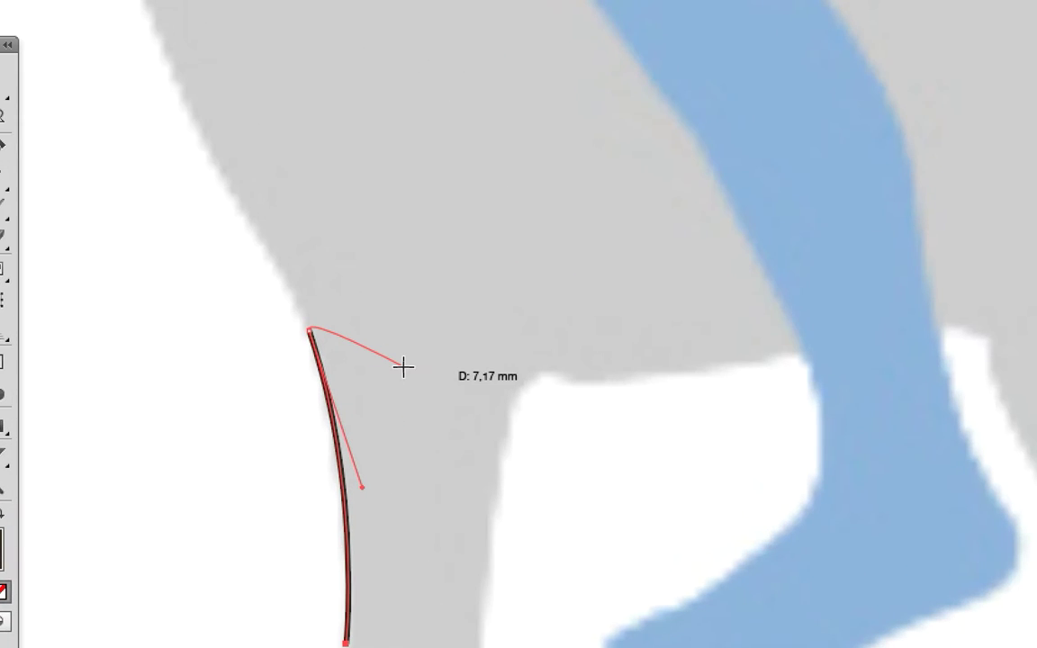
key(a)
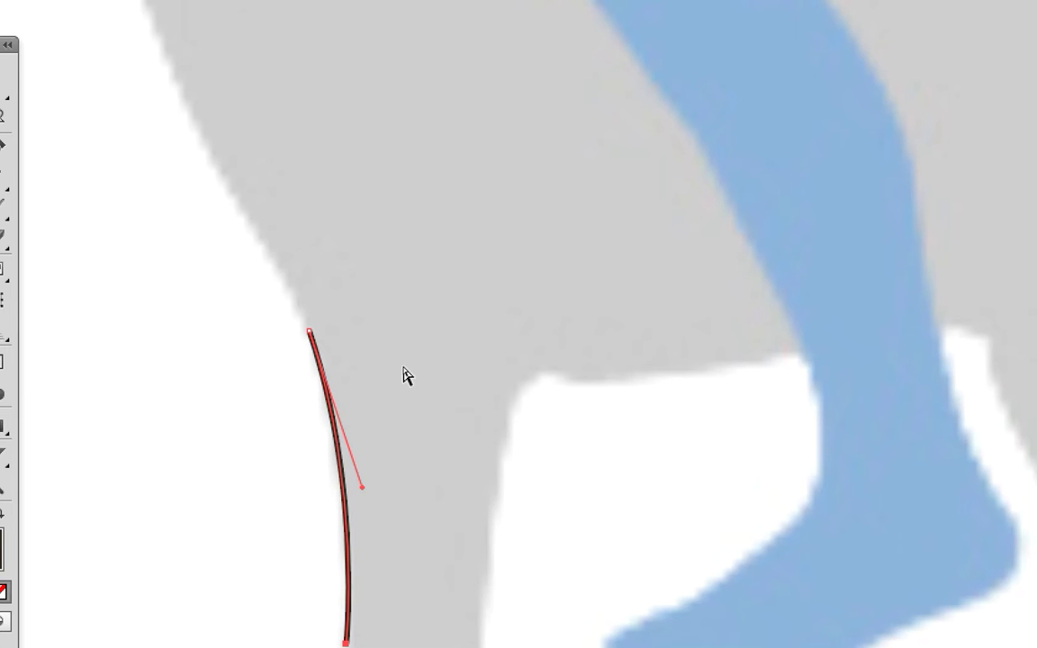
click(414, 348)
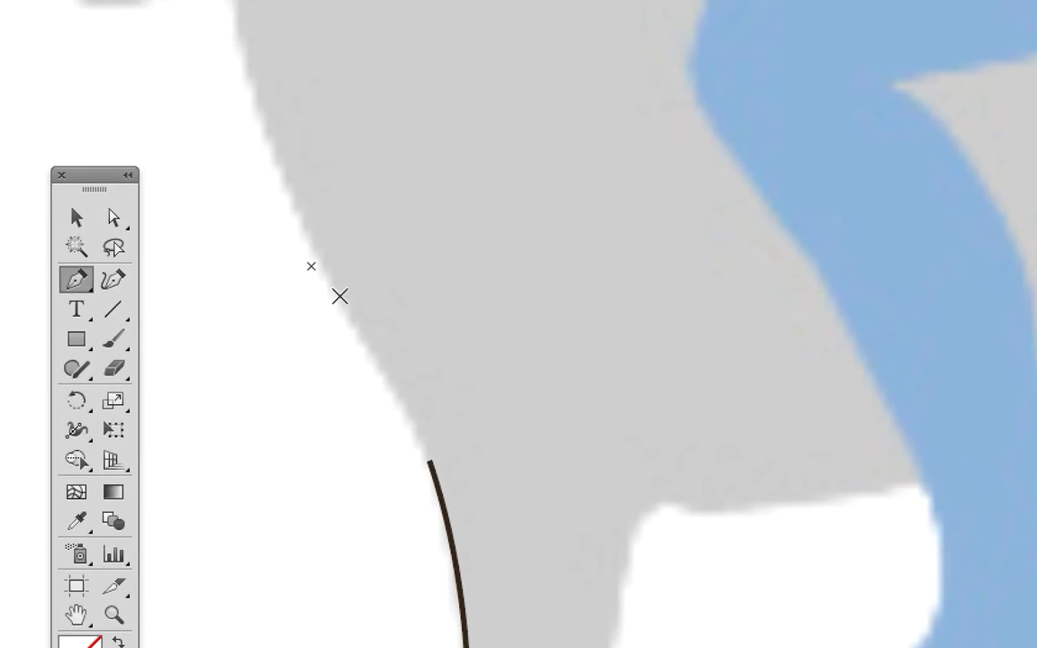
Try placing a separate smooth anchor on the dog's chest outline with its direction handles tangent to the edge
drag(339, 296, 329, 274)
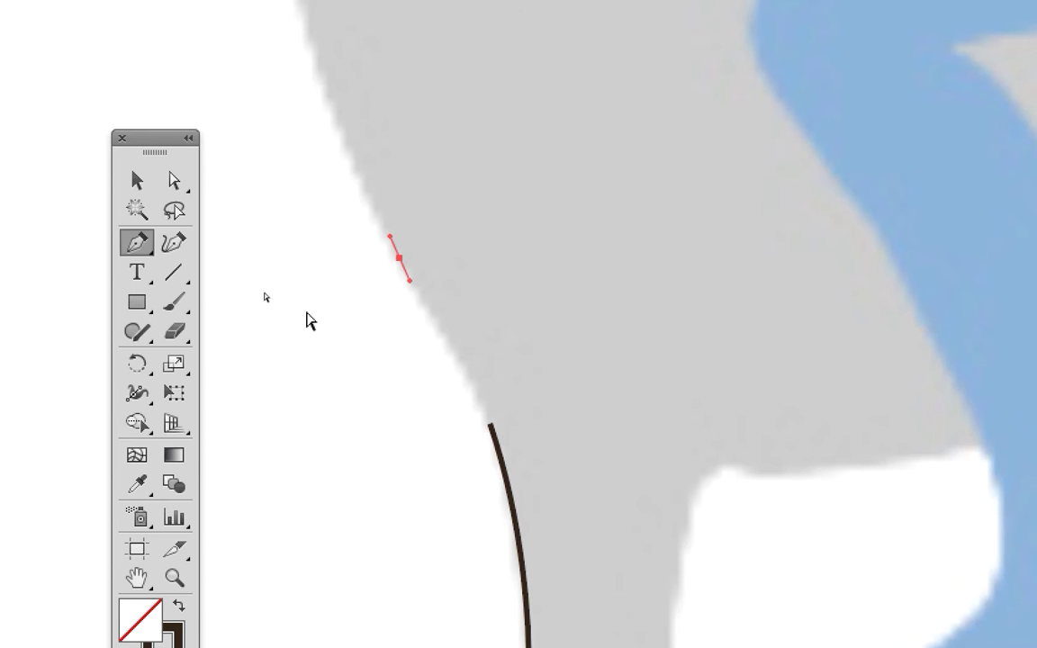
drag(397, 257, 374, 221)
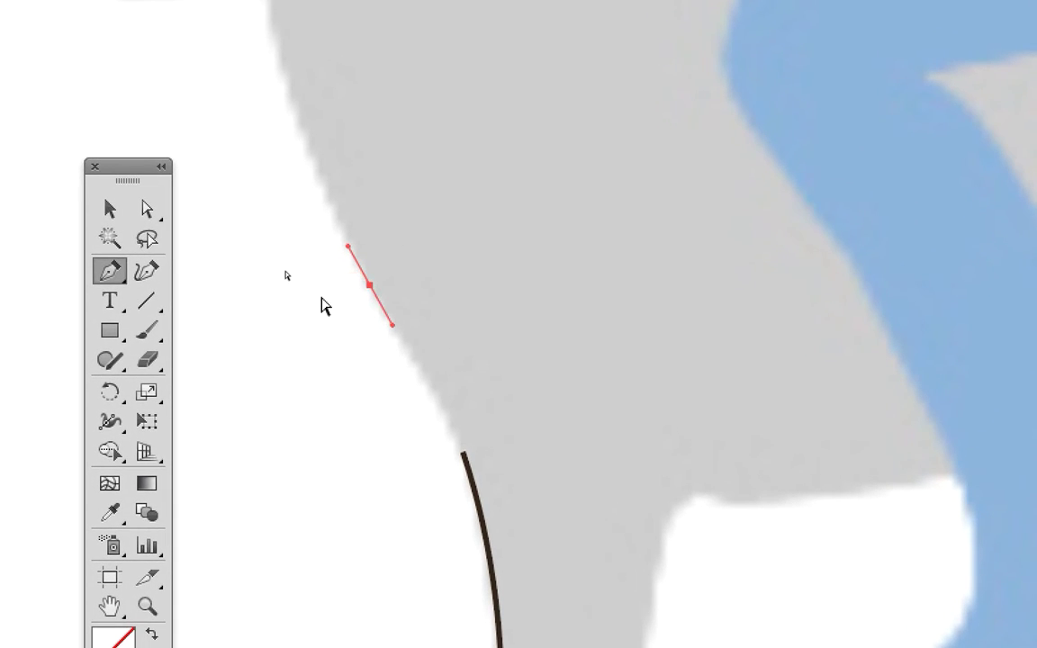
super+click(320, 297)
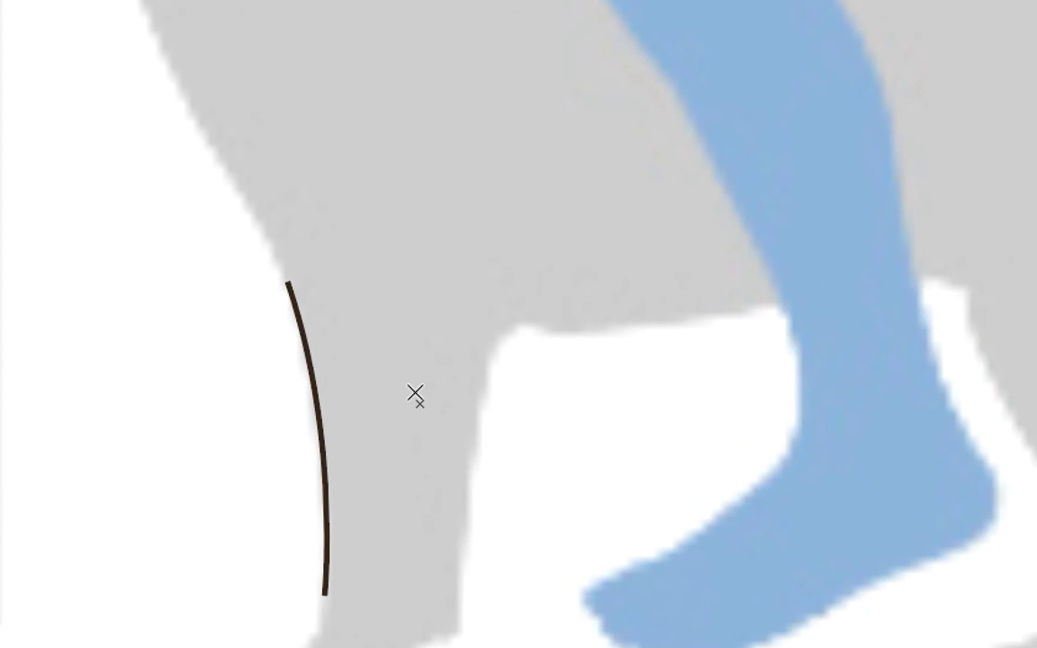
Resume the leg path from its upper end and add a smooth anchor about 24 mm up the chest, adjusting its handle to the outline
super+click(315, 403)
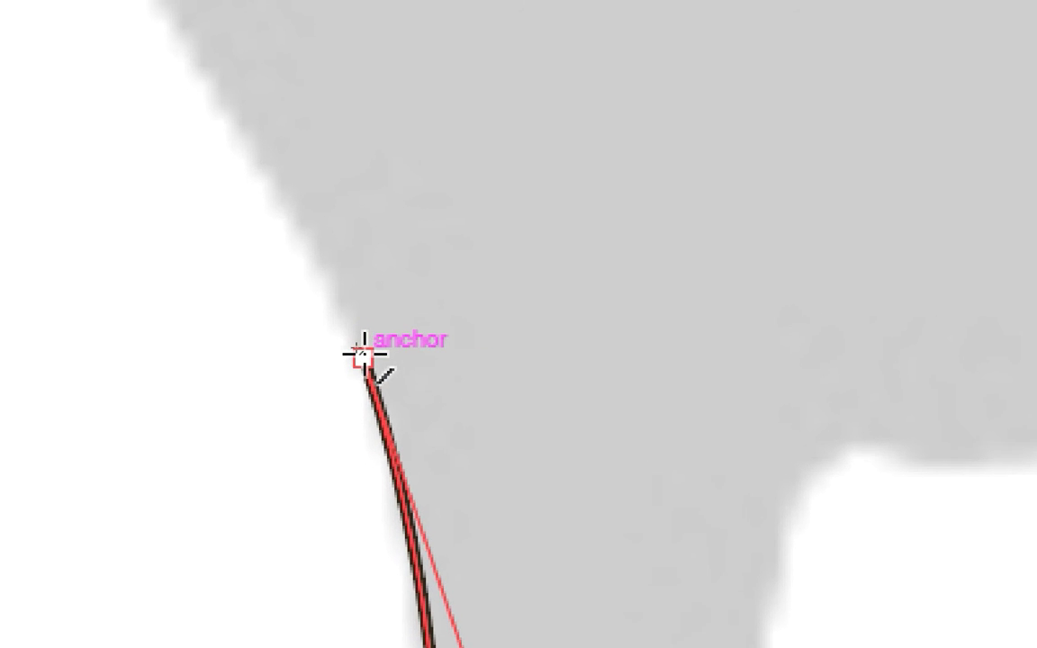
click(363, 356)
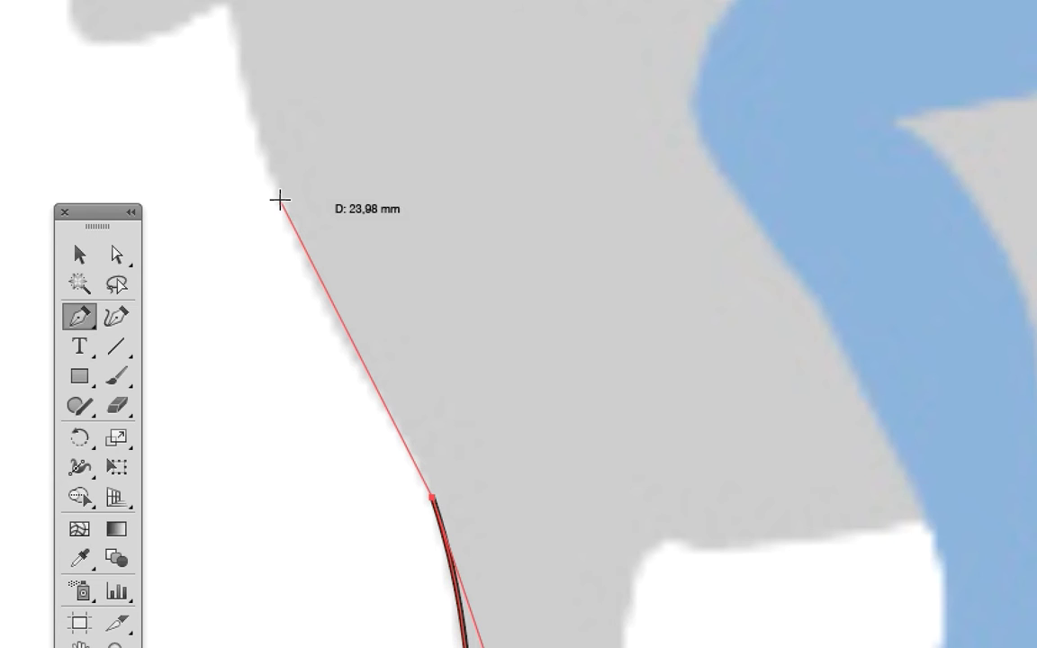
click(279, 200)
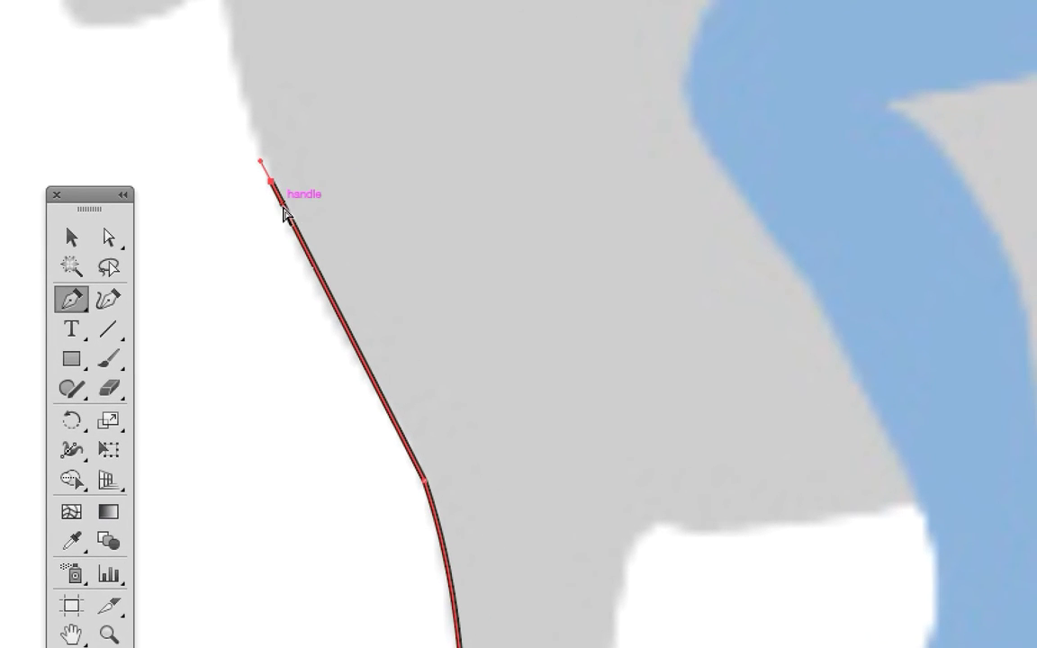
drag(283, 206, 287, 234)
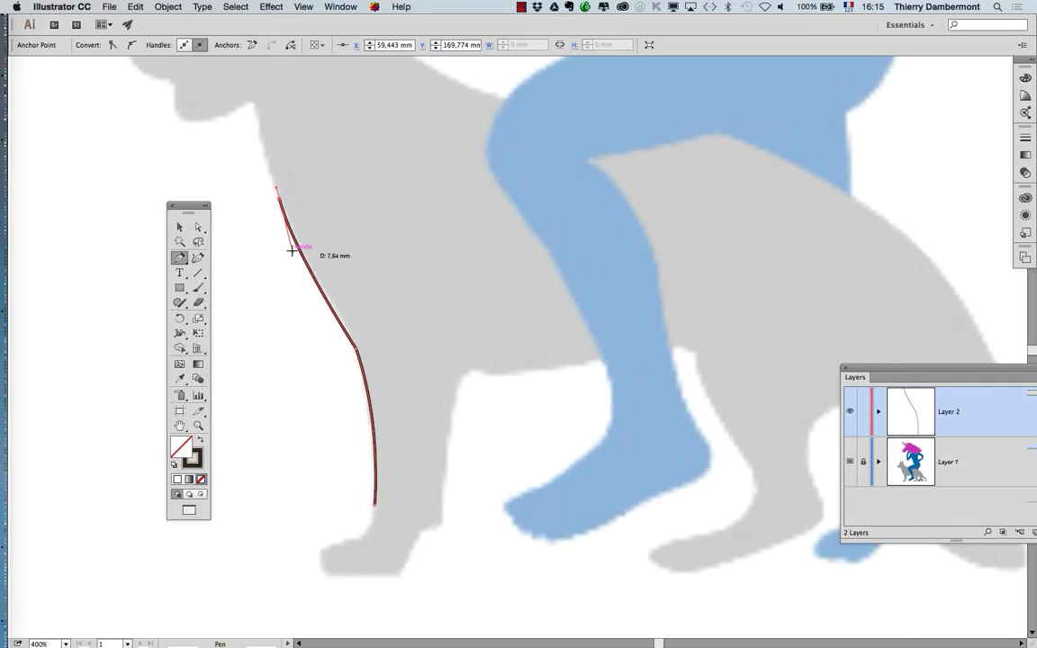
Extend the path to an anchor at the dog's throat under the jaw and adjust the handles to follow the neck outline
drag(370, 259, 509, 354)
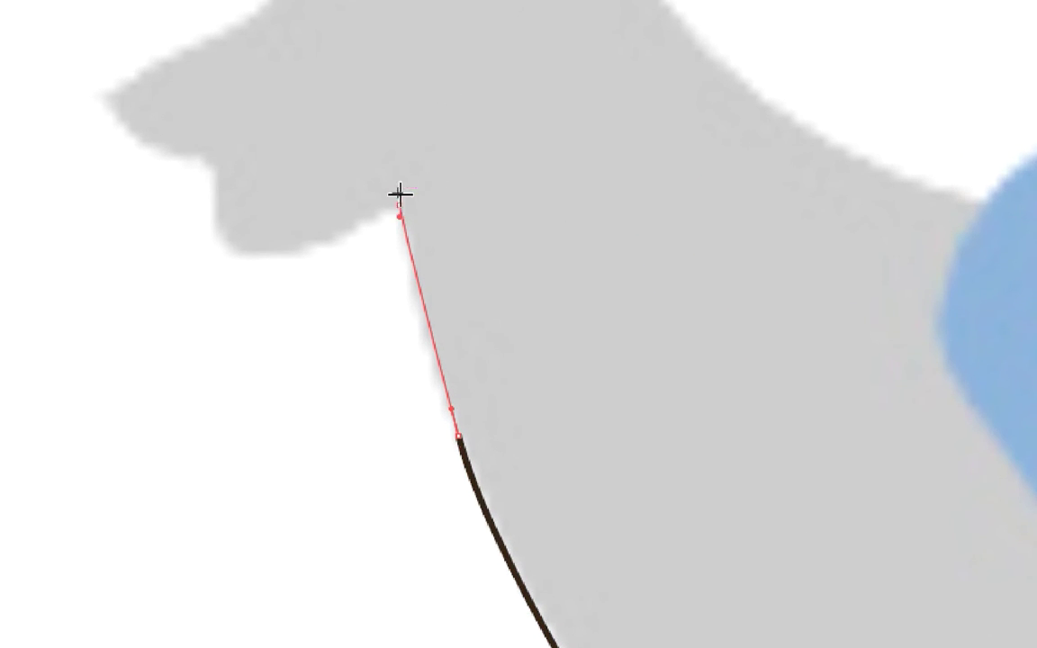
click(399, 197)
drag(399, 201, 324, 304)
drag(377, 237, 433, 318)
click(447, 350)
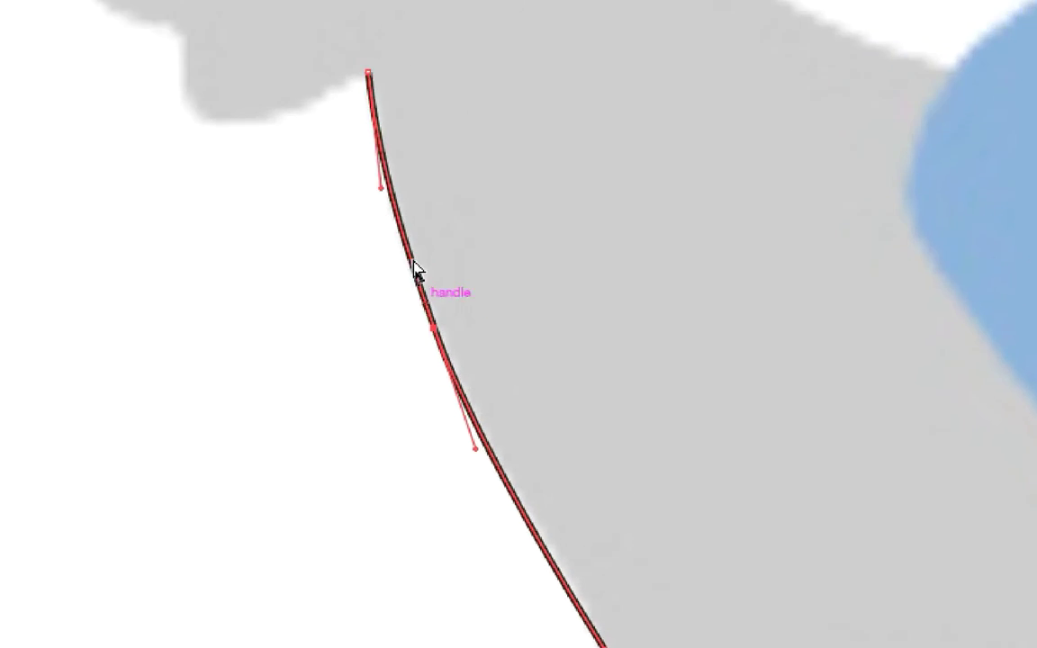
click(559, 519)
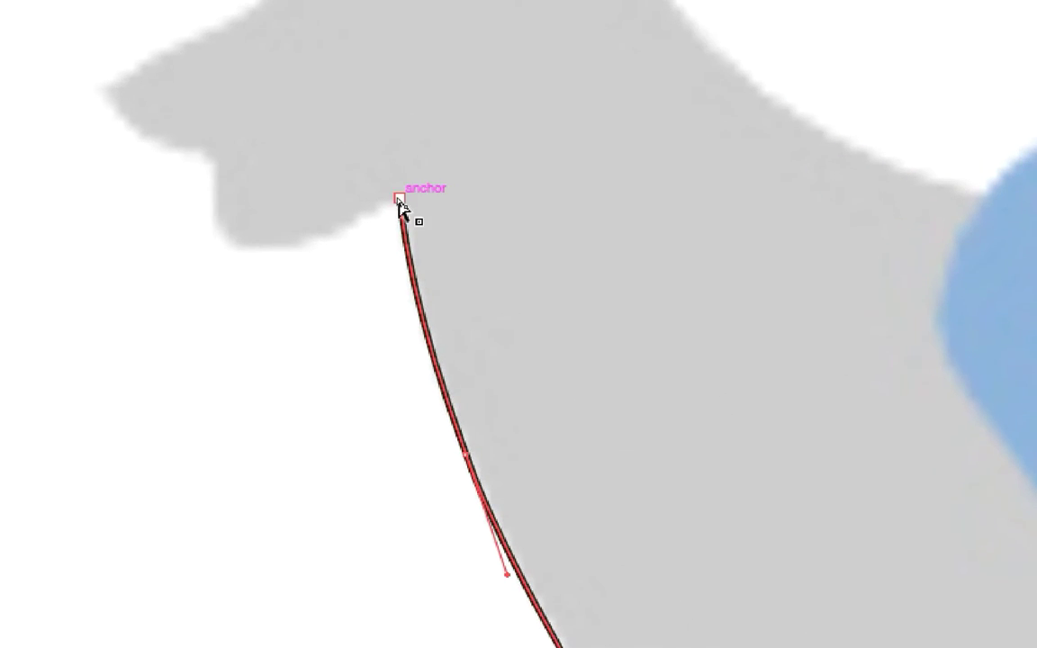
Give the throat anchor an independent outgoing handle and aim it along the underside of the dog's jaw
click(399, 199)
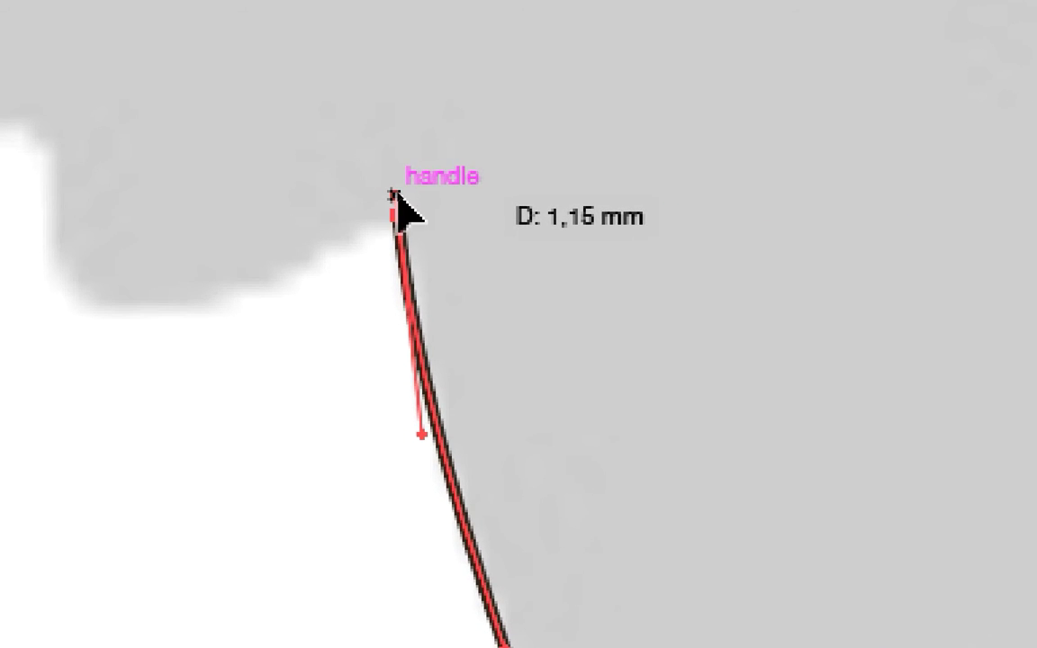
mouse_move(393, 194)
mouse_down()
mouse_move(416, 190)
mouse_move(389, 187)
mouse_move(381, 197)
mouse_move(388, 211)
mouse_move(393, 190)
mouse_move(398, 213)
mouse_move(391, 204)
mouse_up()
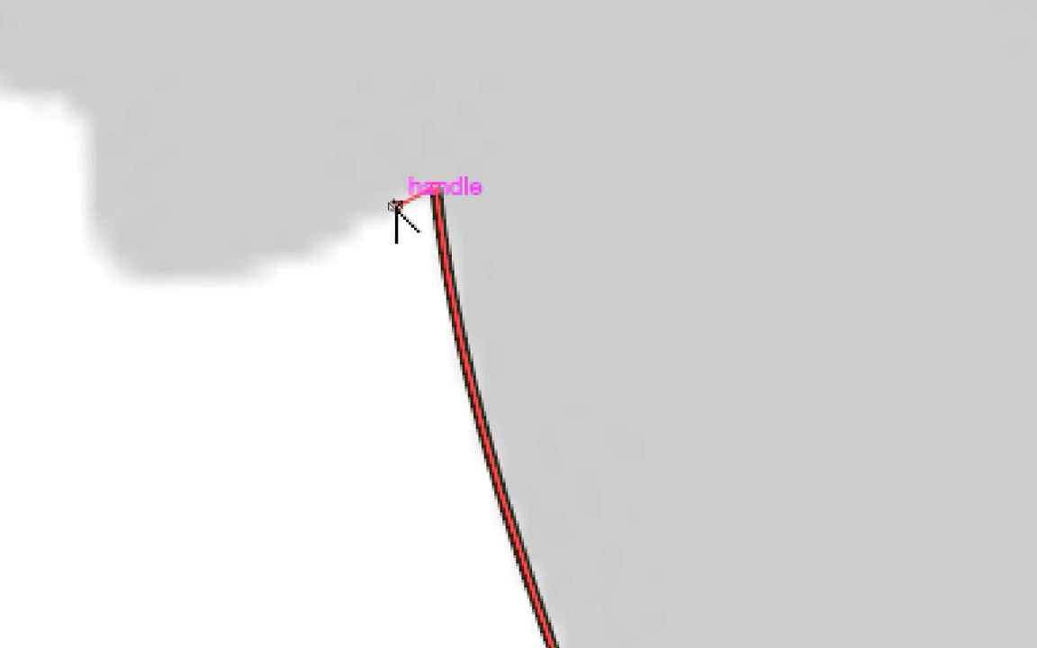
Turn off Smart Guides and delete the existing leg, chest and neck path from Layer 2
mouse_move(396, 207)
mouse_down()
mouse_move(396, 198)
mouse_move(397, 208)
mouse_up()
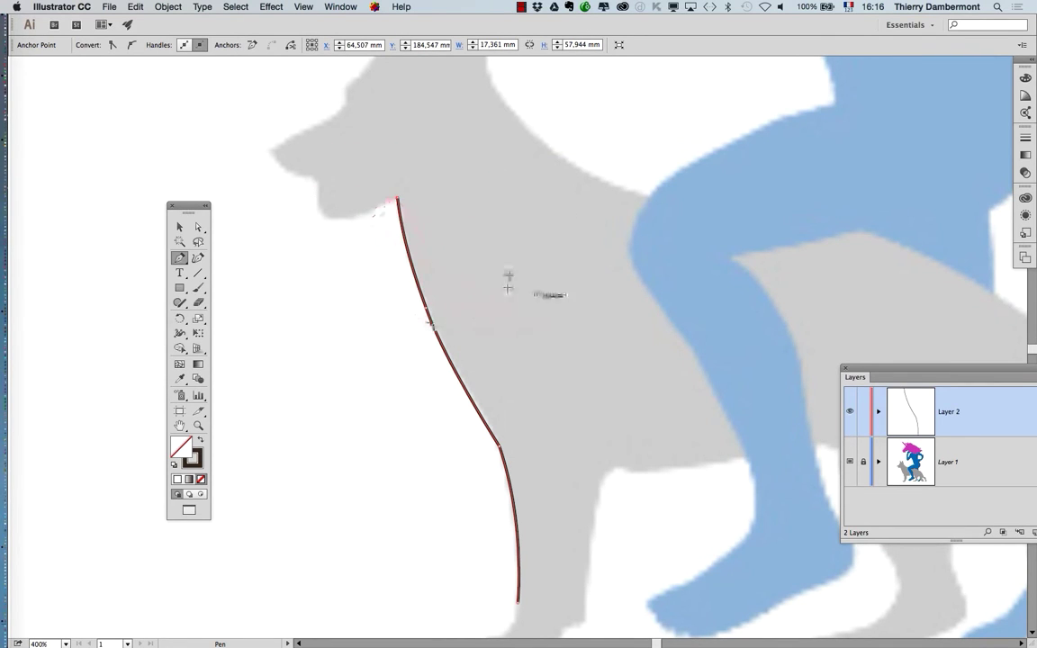
click(313, 7)
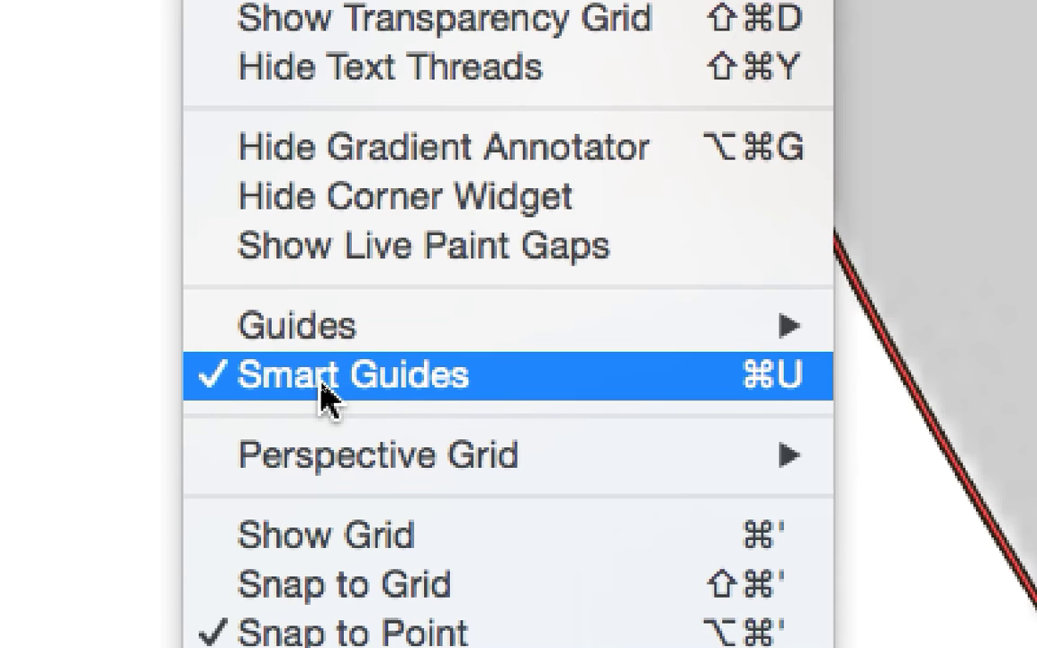
click(322, 389)
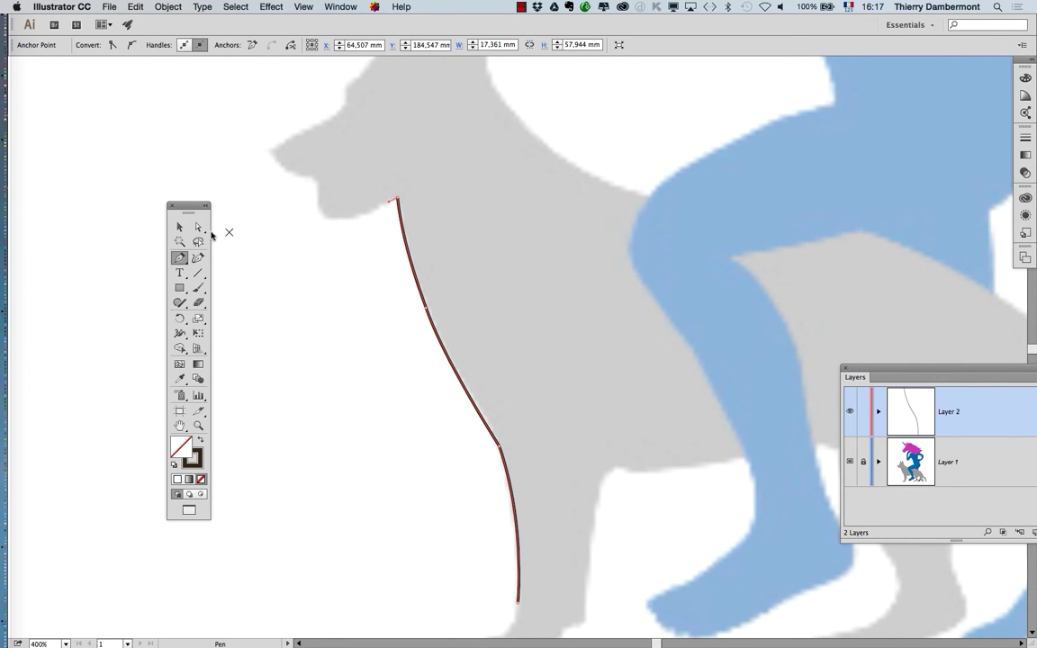
drag(384, 192, 551, 460)
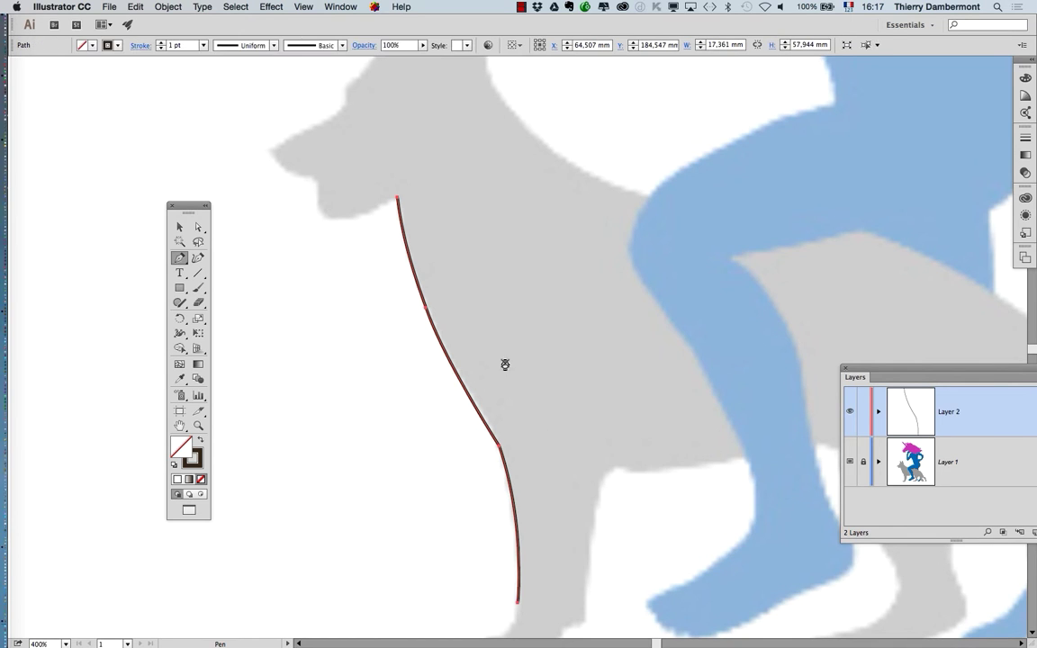
key(Delete)
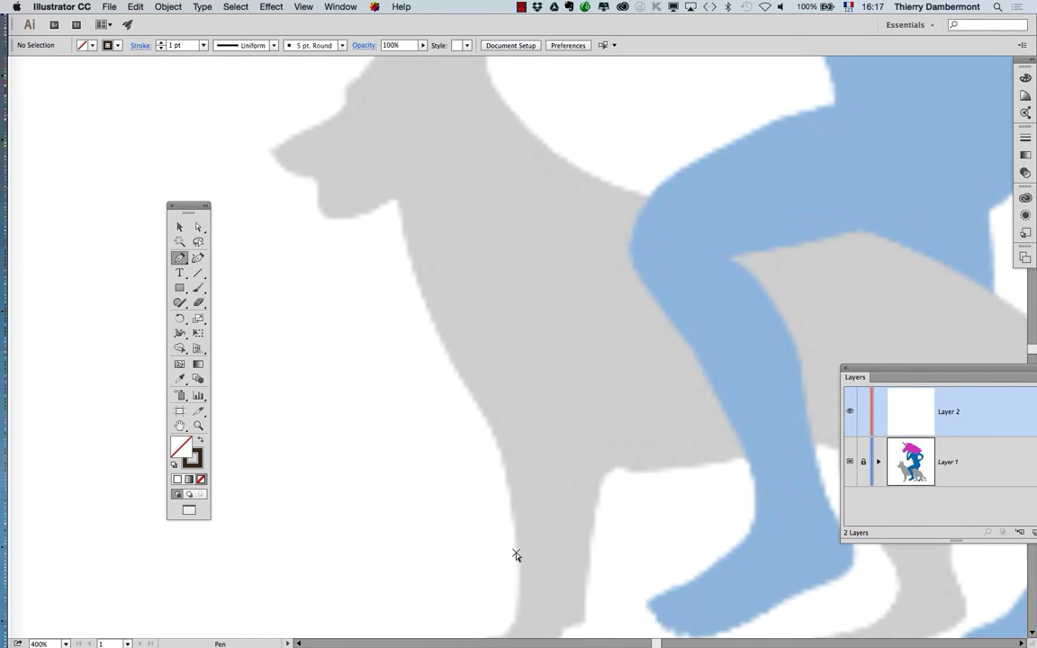
Start a new path at the dog's front ankle and add a smooth anchor at the base of the chest, adjusting its handle to the leg outline
key(space)
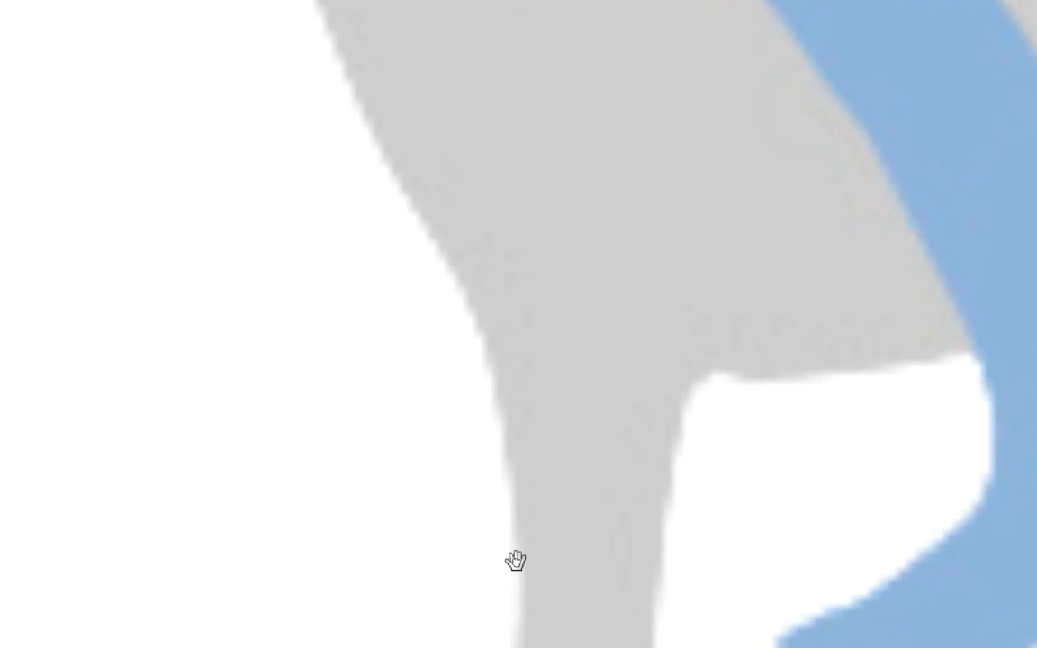
drag(515, 559, 542, 476)
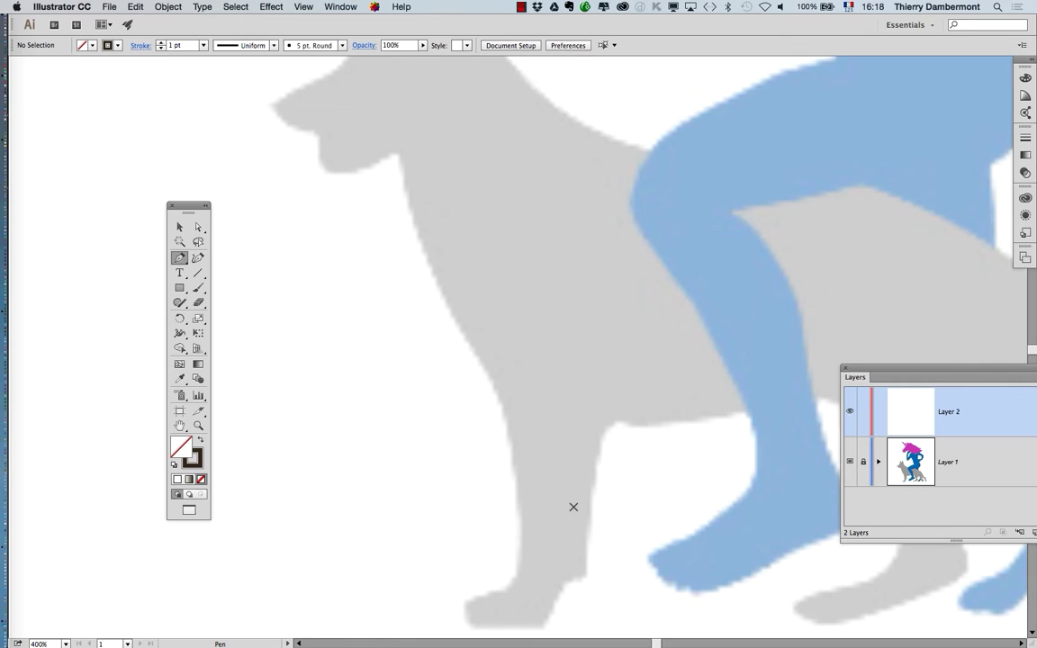
click(520, 554)
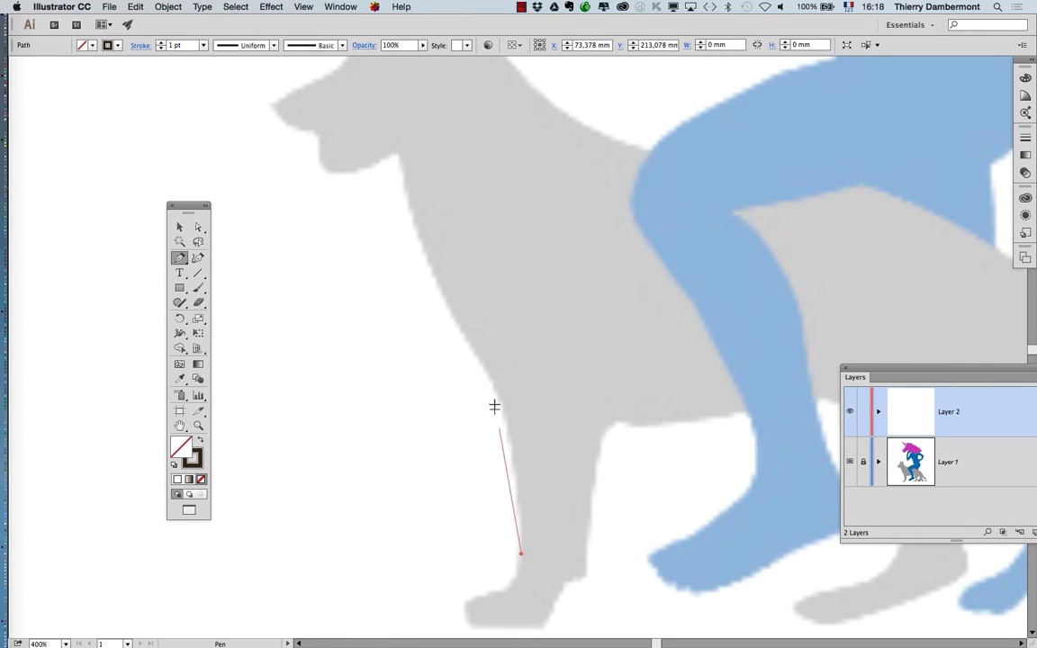
drag(500, 404, 491, 383)
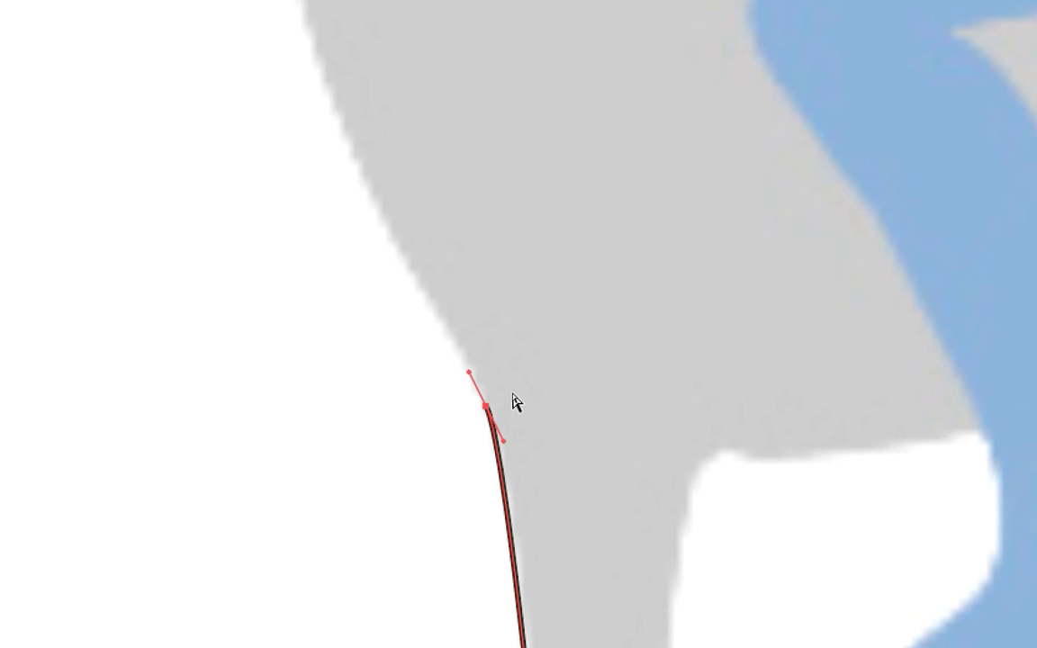
drag(507, 412, 519, 452)
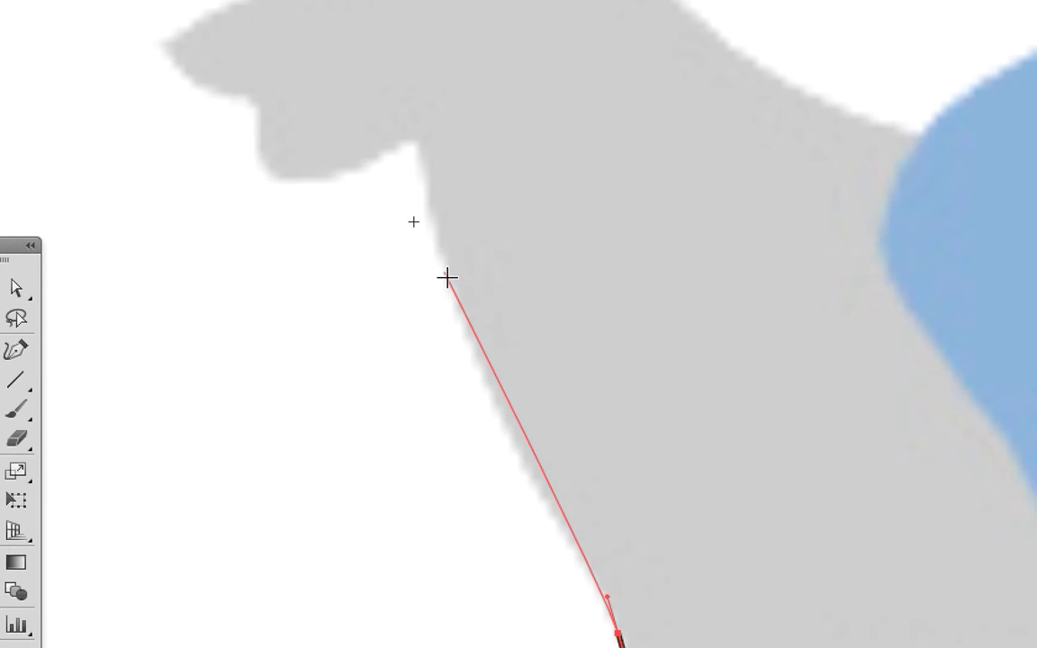
Extend the path with smooth anchors on the neck and at the throat under the jaw, adjusting their handles to follow the outline
drag(446, 278, 440, 245)
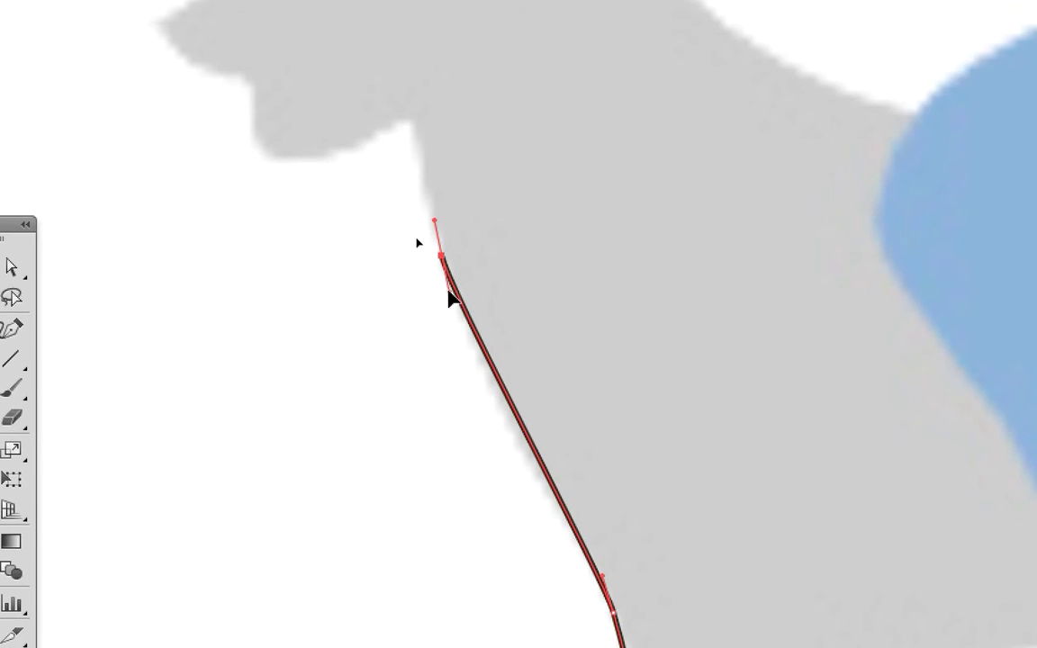
mouse_move(462, 330)
mouse_down()
mouse_move(439, 415)
mouse_move(481, 465)
mouse_move(458, 337)
mouse_up()
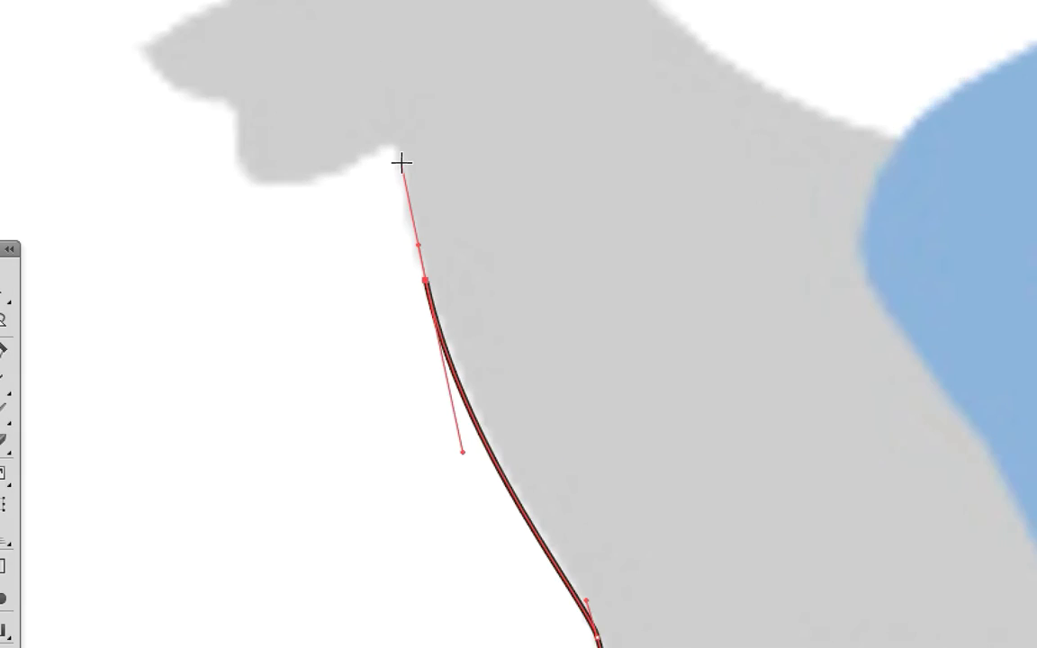
click(401, 161)
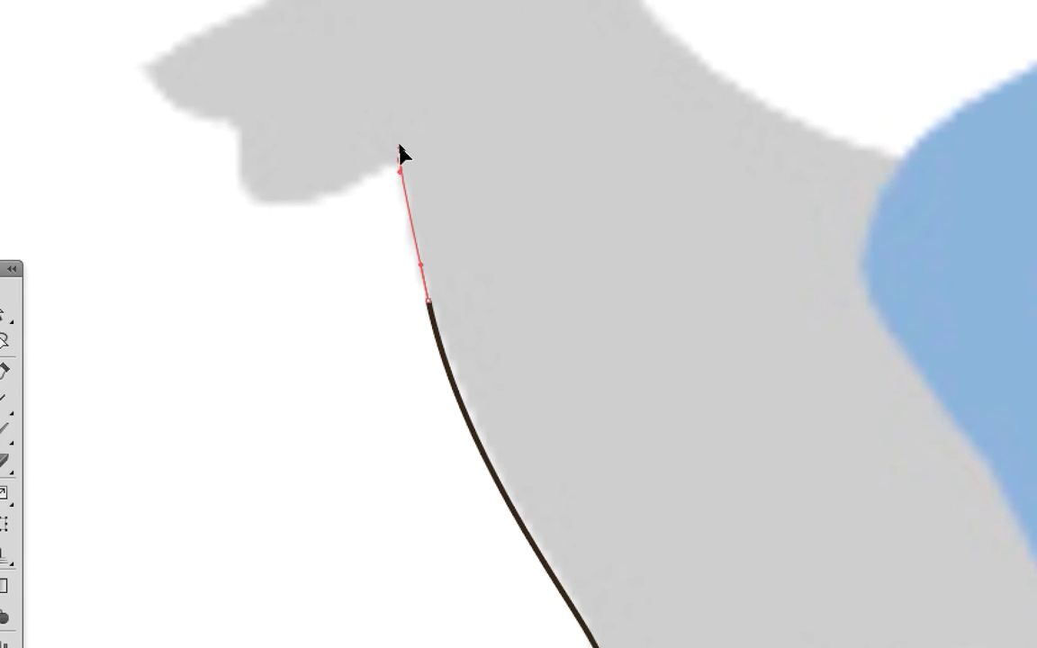
drag(399, 140, 399, 140)
mouse_move(400, 185)
ctrl+mouse_down()
mouse_move(439, 185)
mouse_move(407, 200)
mouse_move(369, 168)
mouse_move(399, 167)
ctrl+mouse_up()
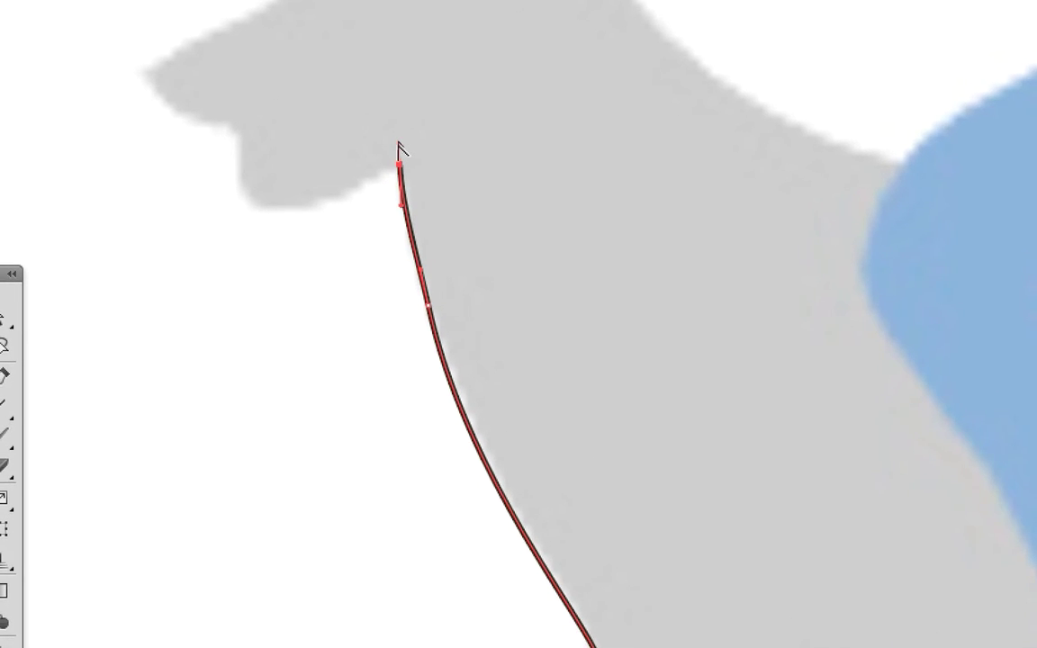
Aim the throat's outgoing handle along the jaw and add smooth anchors under the chin and below the lip, adjusting their handles to the contour
alt+drag(399, 143, 383, 163)
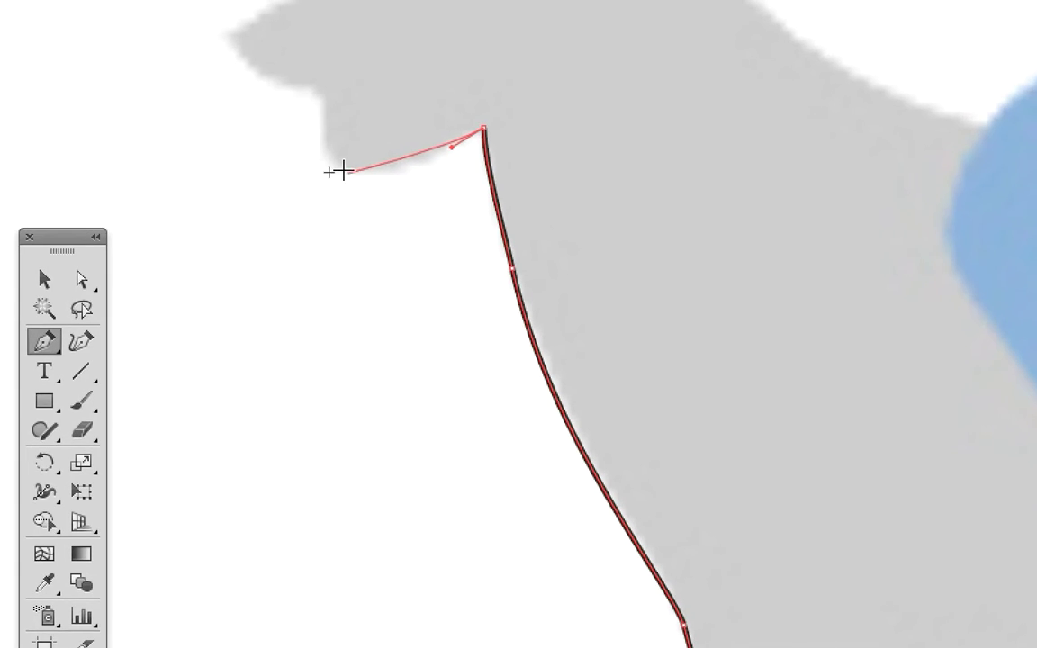
drag(285, 133, 274, 131)
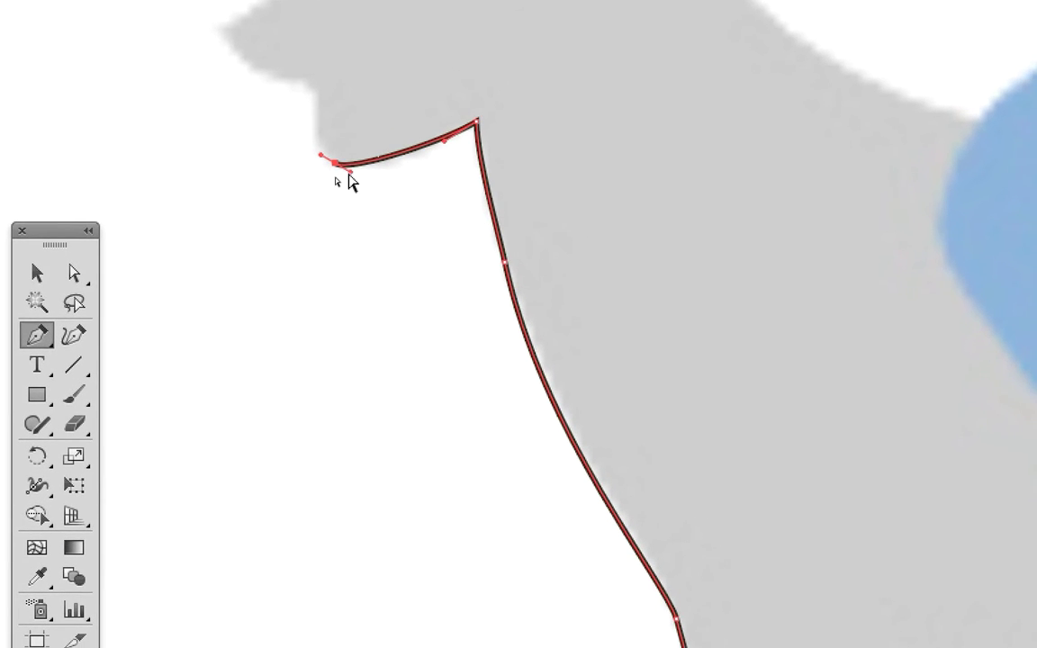
super+drag(364, 180, 388, 179)
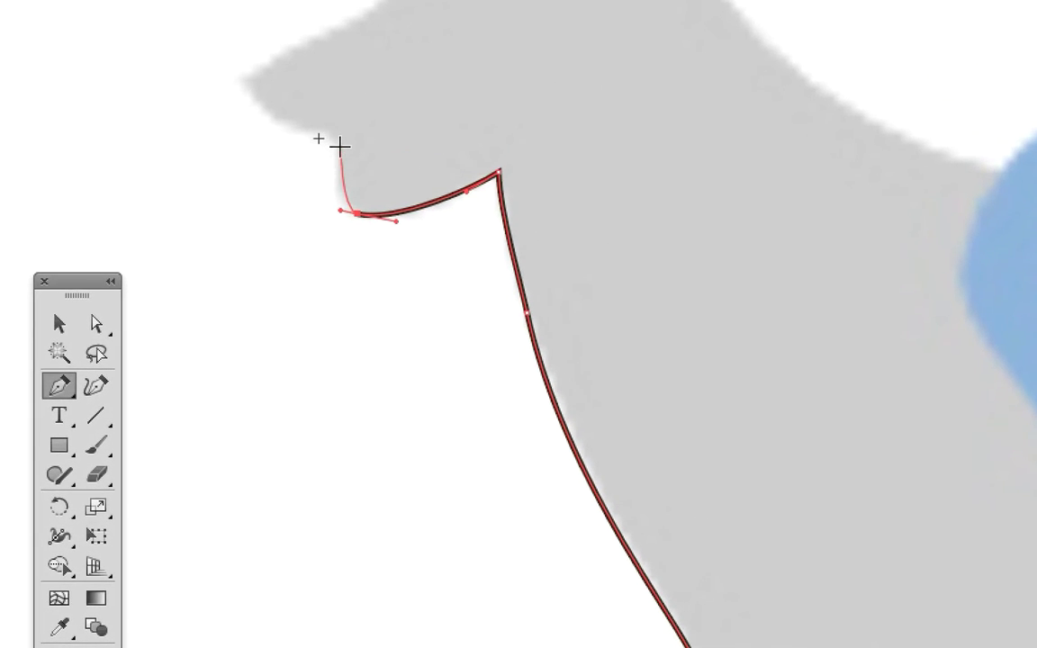
drag(309, 105, 316, 91)
super+drag(332, 157, 331, 190)
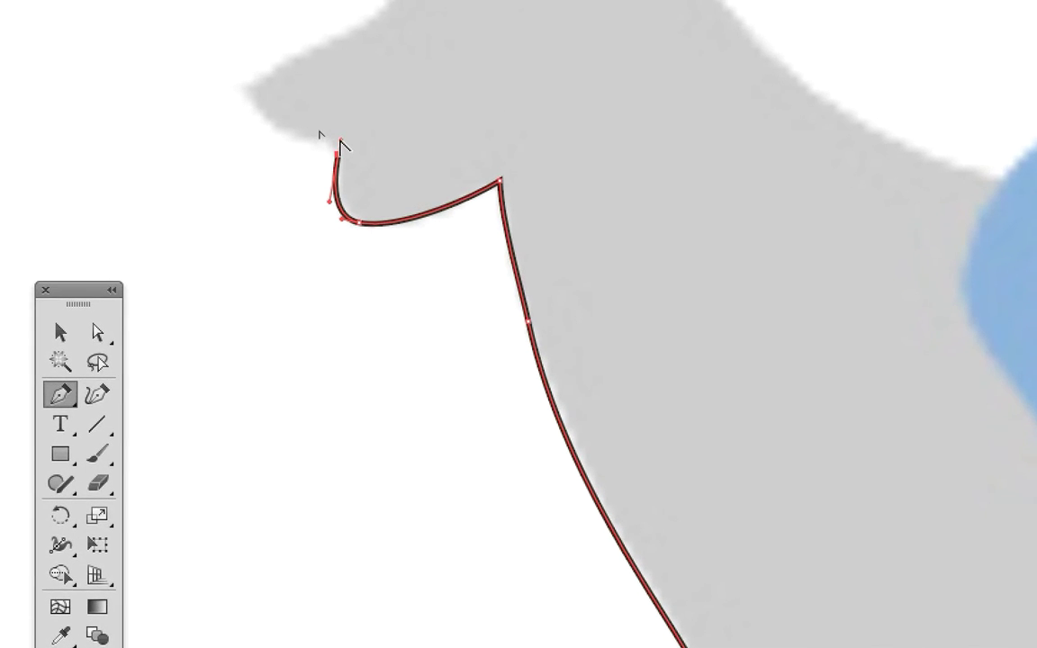
drag(427, 140, 458, 304)
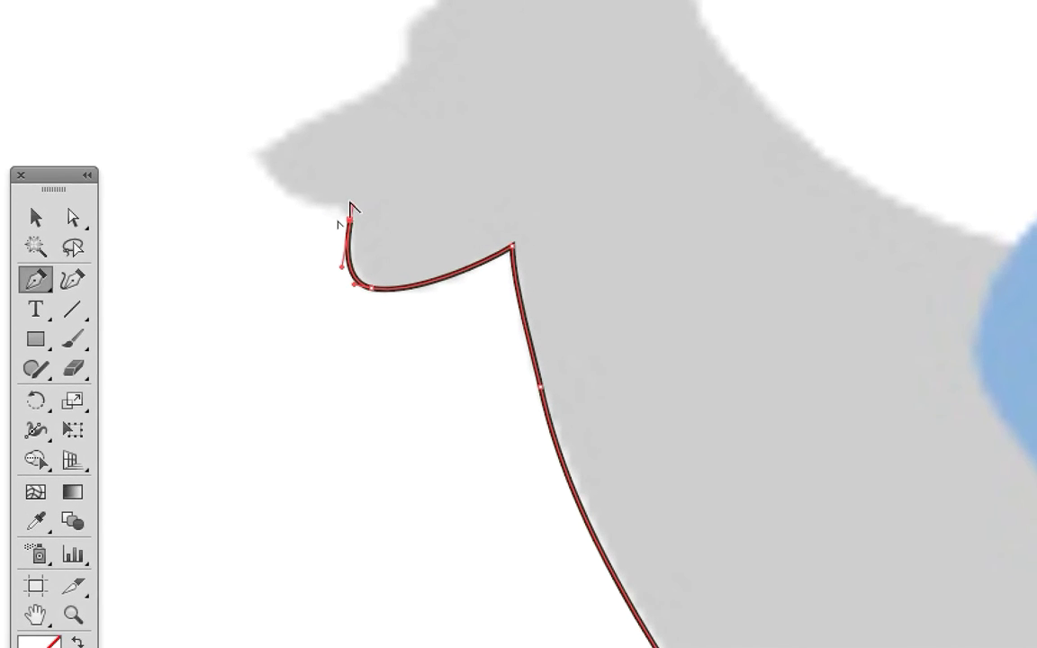
click(316, 198)
mouse_move(336, 200)
mouse_down()
mouse_move(359, 205)
mouse_move(317, 181)
mouse_move(314, 168)
mouse_move(328, 203)
mouse_up()
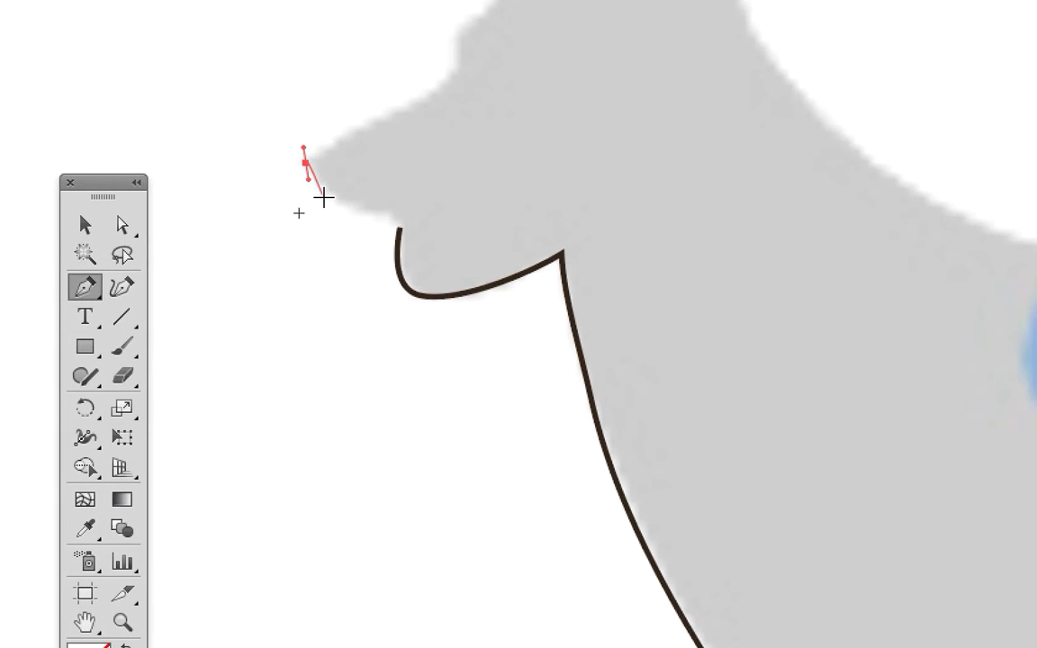
key(ctrl+z)
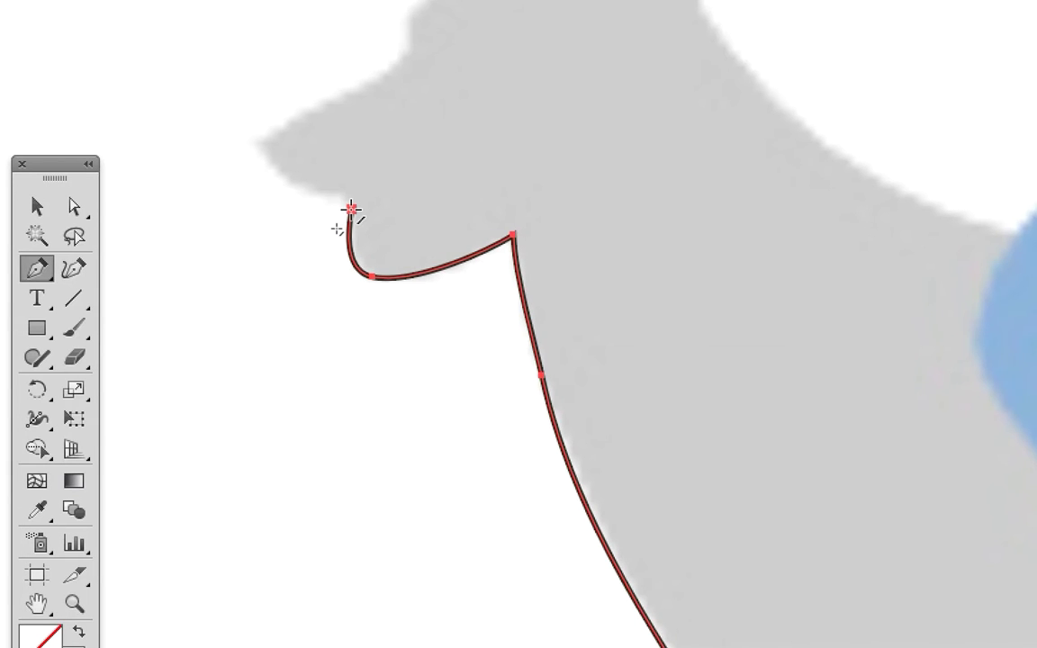
Resume the path from the lip anchor and add an anchor at the nose tip, curving the segment along the underside of the muzzle
click(351, 210)
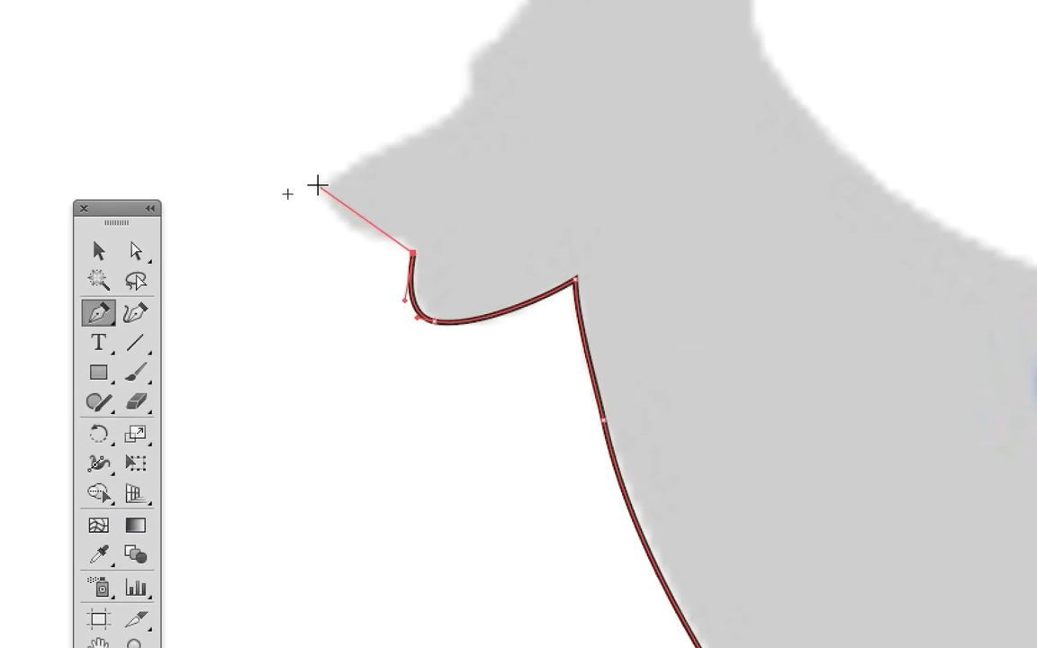
click(252, 141)
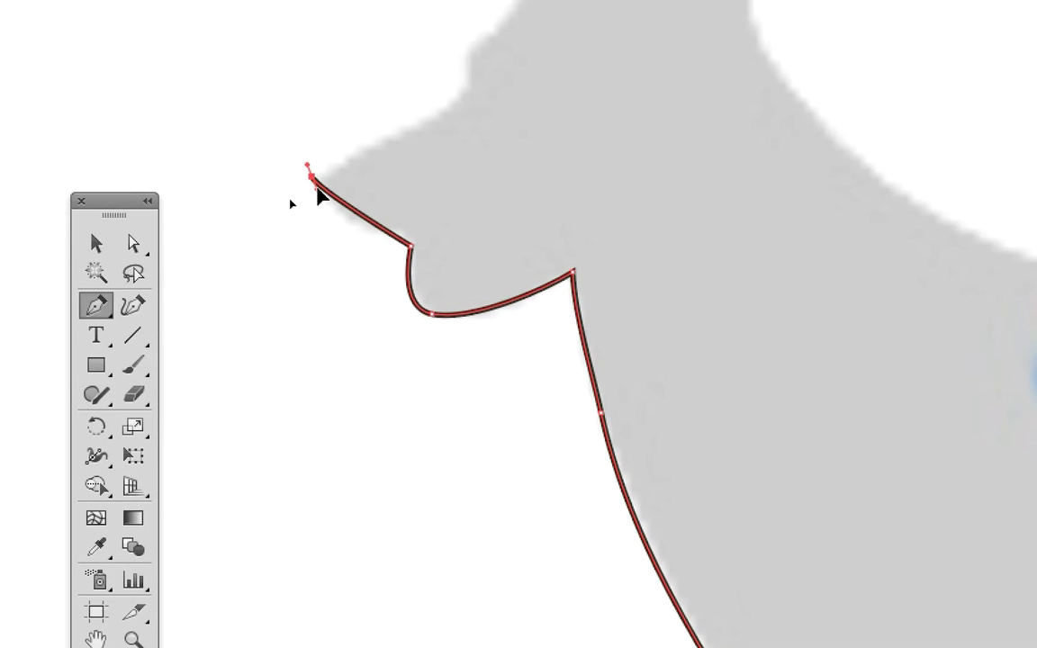
mouse_move(317, 188)
mouse_down()
mouse_move(327, 217)
mouse_move(317, 181)
mouse_move(330, 182)
mouse_up()
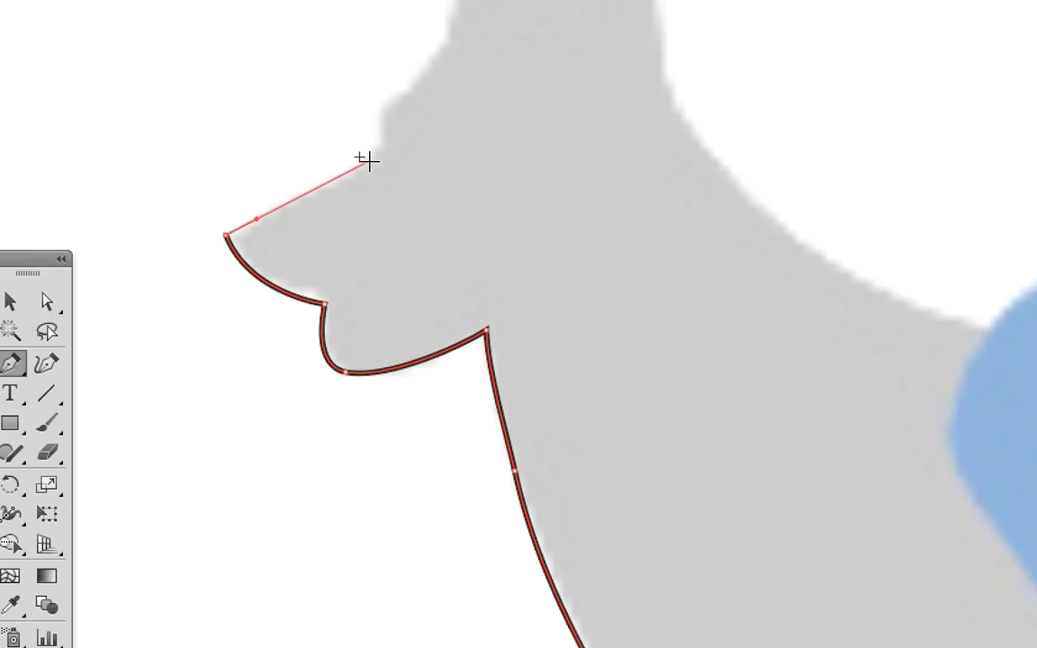
Trace the top of the muzzle, the brow and the forehead with smooth anchors up to the base of the pointed ear
click(367, 160)
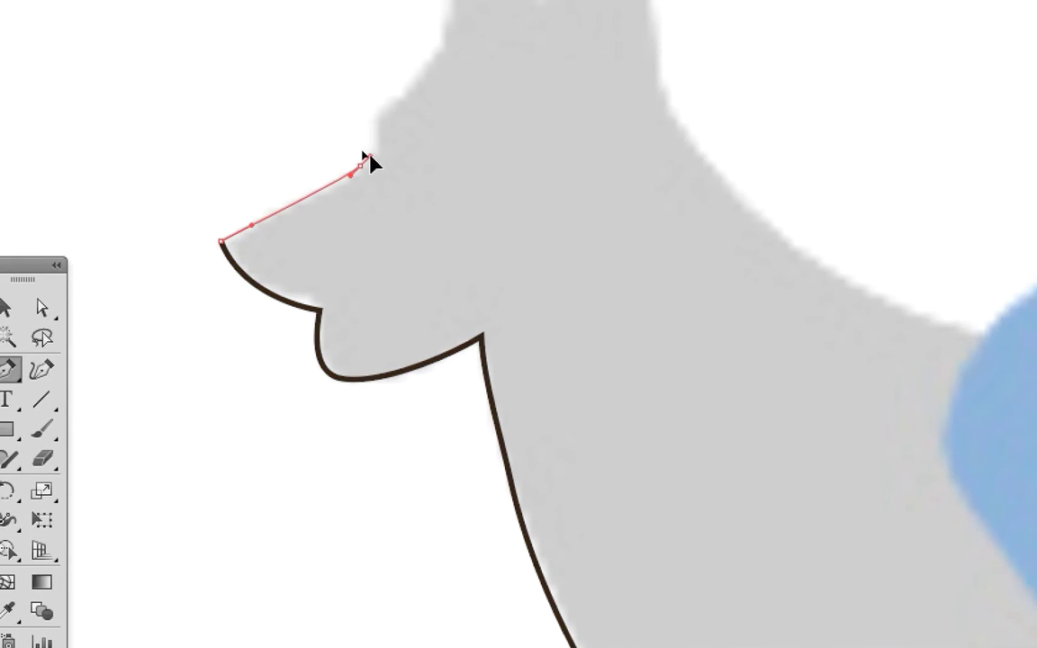
drag(370, 156, 421, 335)
key(space)
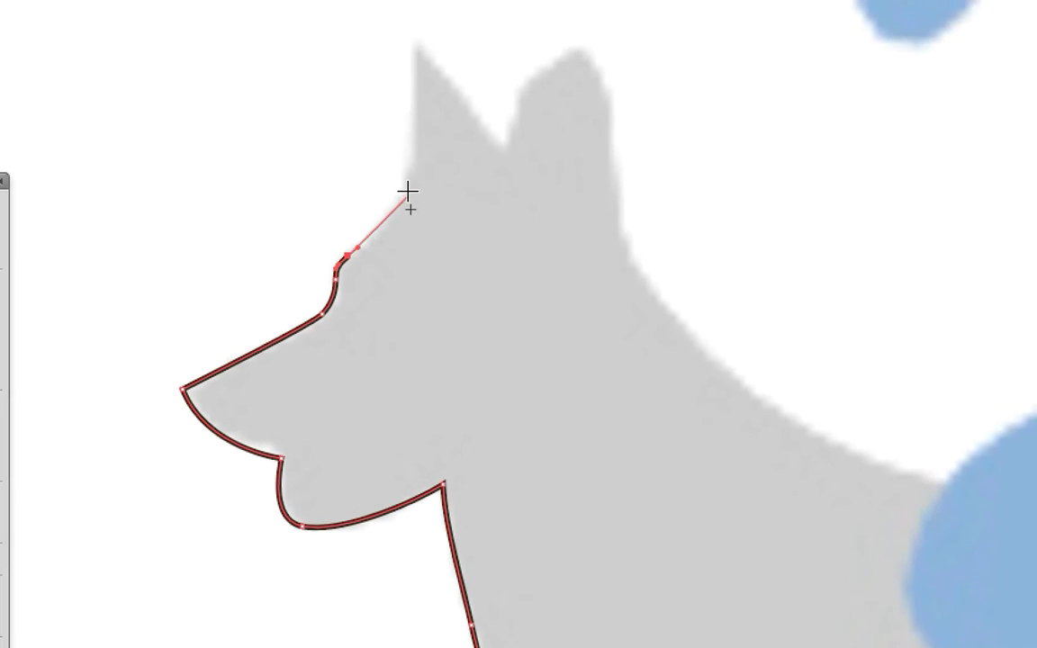
drag(408, 188, 450, 166)
Trace the pointed ear, the notch between the ears and the rounded tip of the rear ear, adjusting the handles to the contour
drag(489, 110, 496, 101)
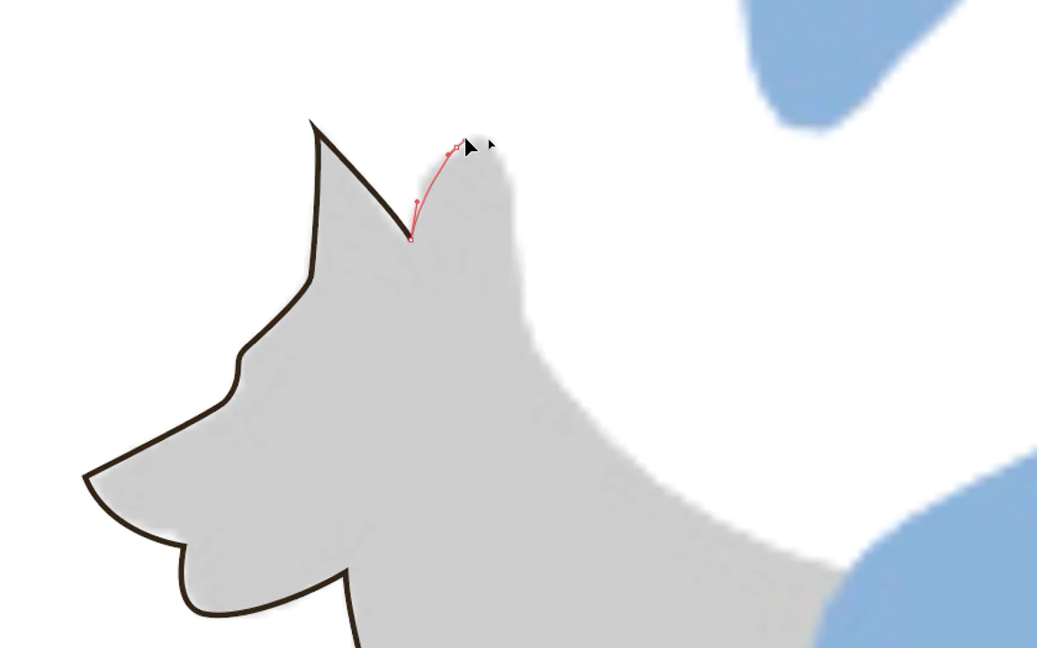
drag(464, 139, 437, 151)
drag(528, 147, 472, 121)
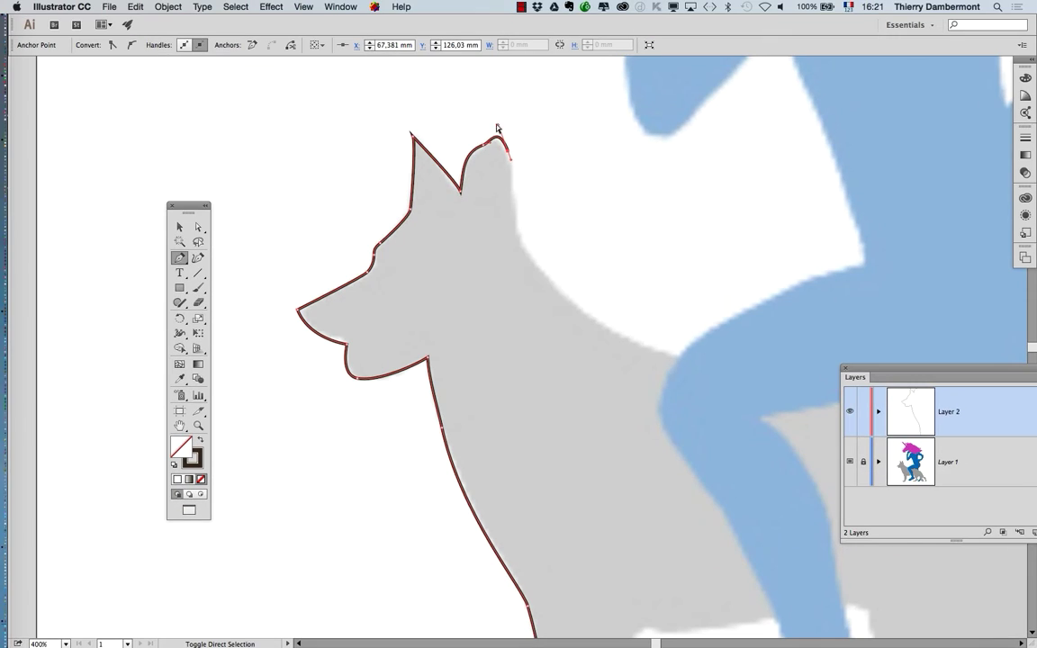
Continue the path down the back of the rear ear and curve it along the nape to a smooth anchor near the rider's knee
click(515, 228)
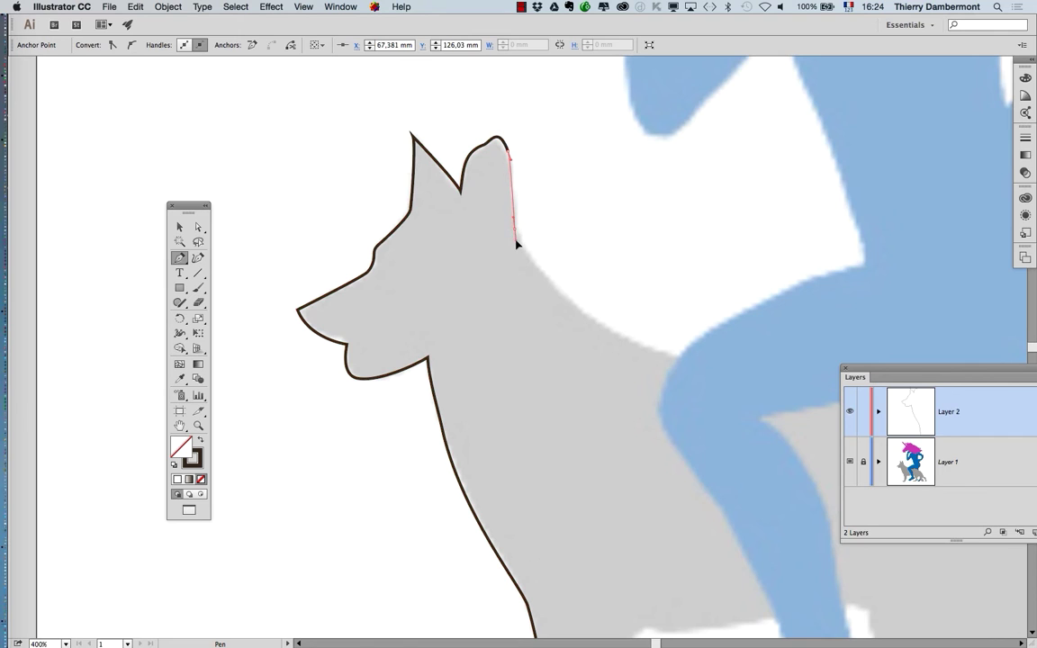
drag(515, 240, 517, 243)
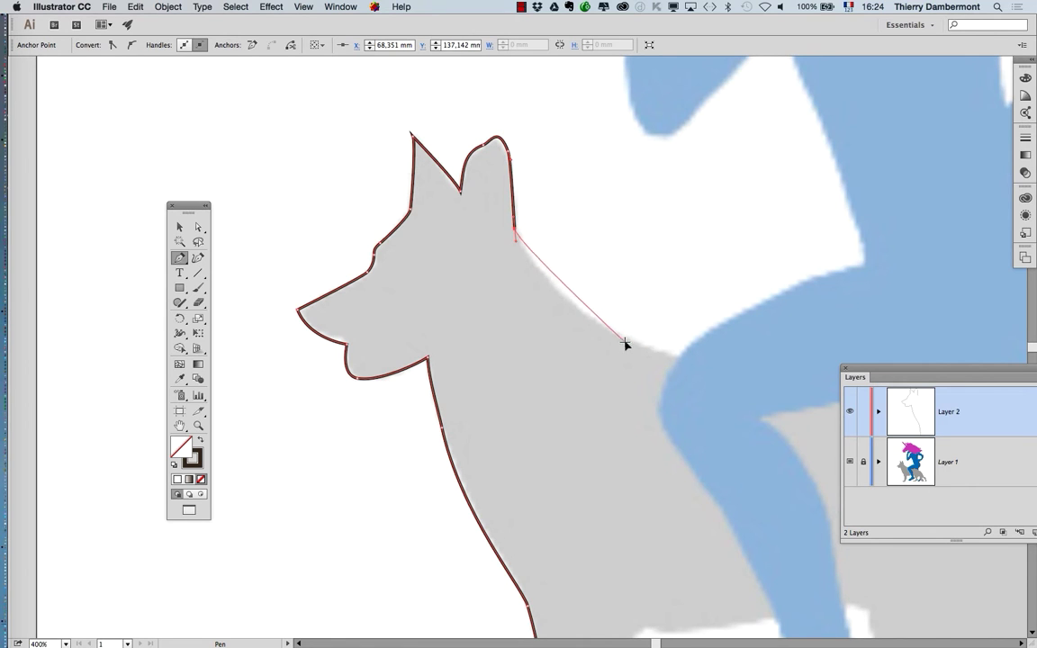
drag(624, 342, 546, 305)
Extend the path behind the rider's thigh to an anchor on the dog's back and adjust its handle to straighten the segment
drag(642, 364, 428, 255)
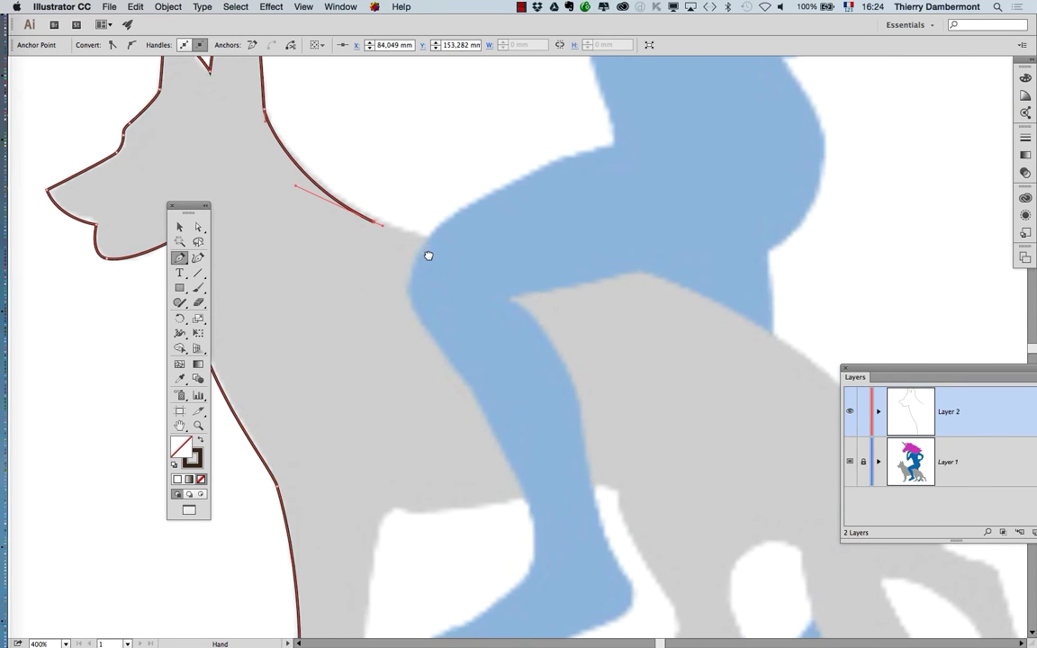
drag(662, 279, 536, 241)
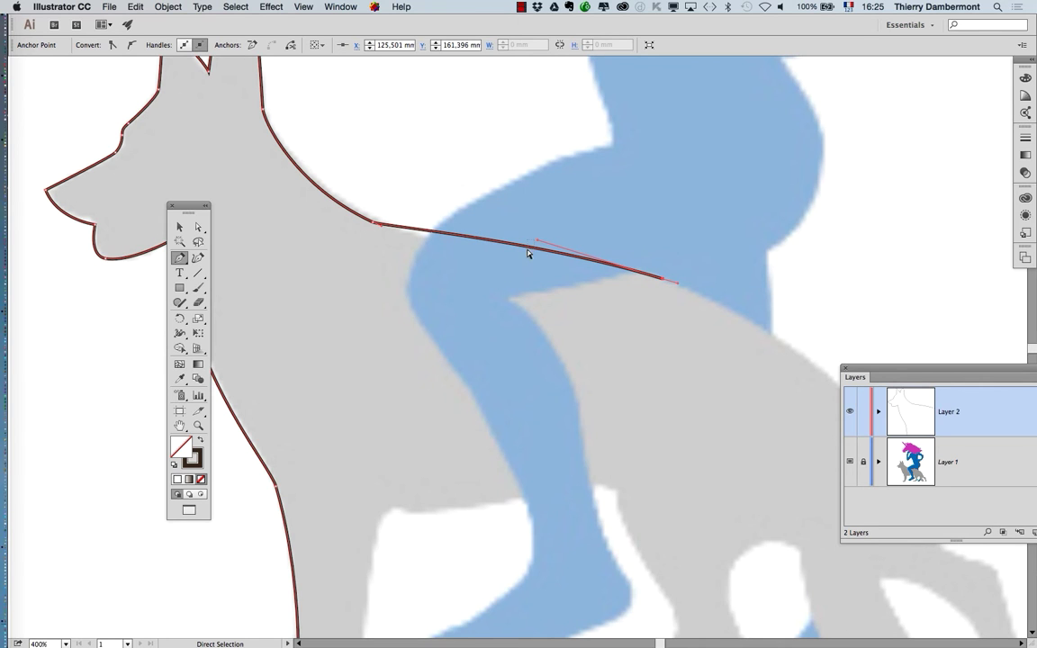
super+click(529, 248)
drag(537, 242, 524, 254)
drag(636, 307, 465, 246)
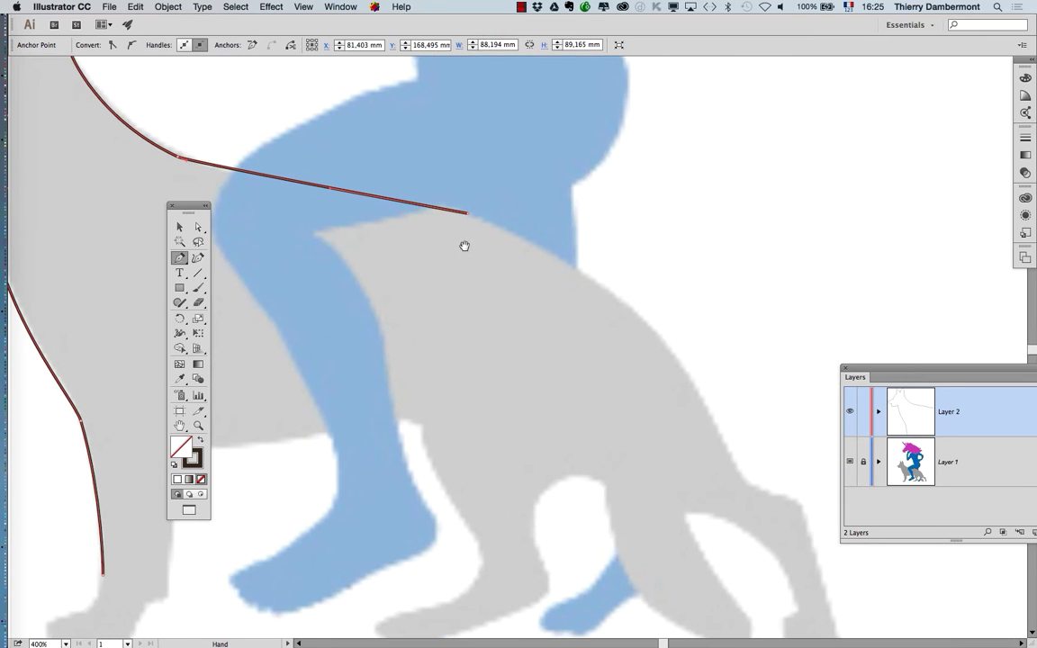
drag(675, 359, 675, 359)
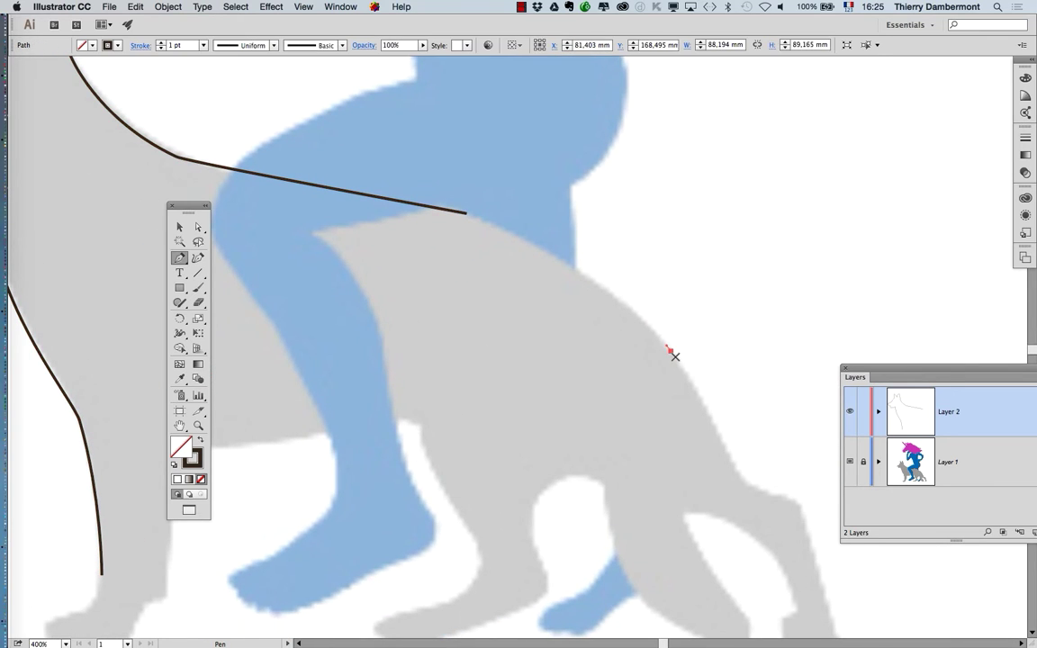
key(super+z)
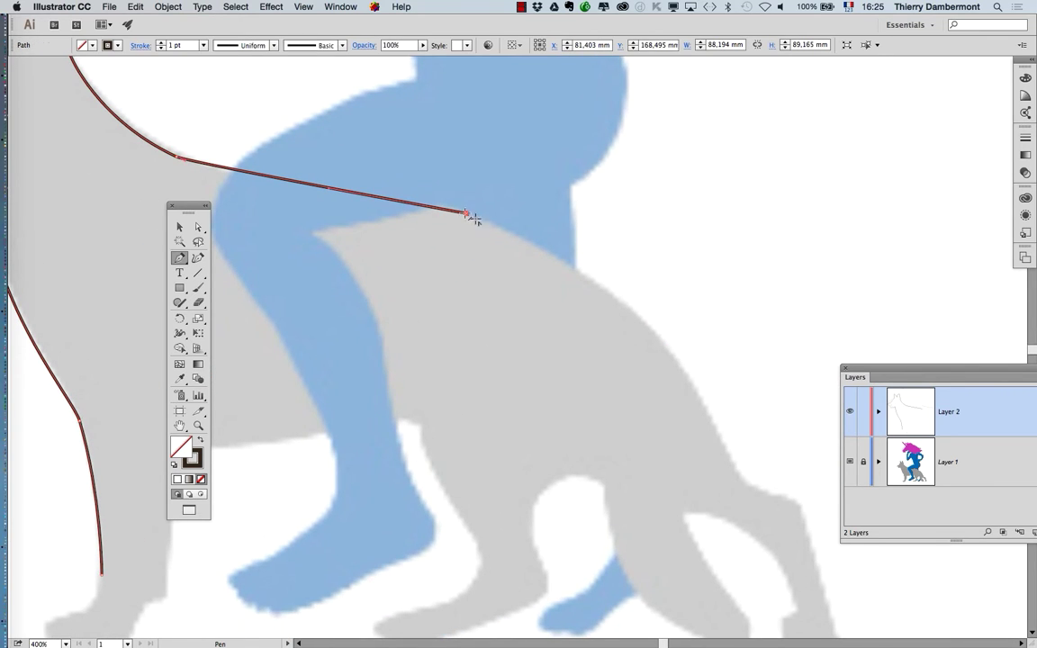
Continue the path from the dog's back over the rump and down to the hock of the rearmost leg, fitting the curves to the contour
click(467, 214)
click(696, 392)
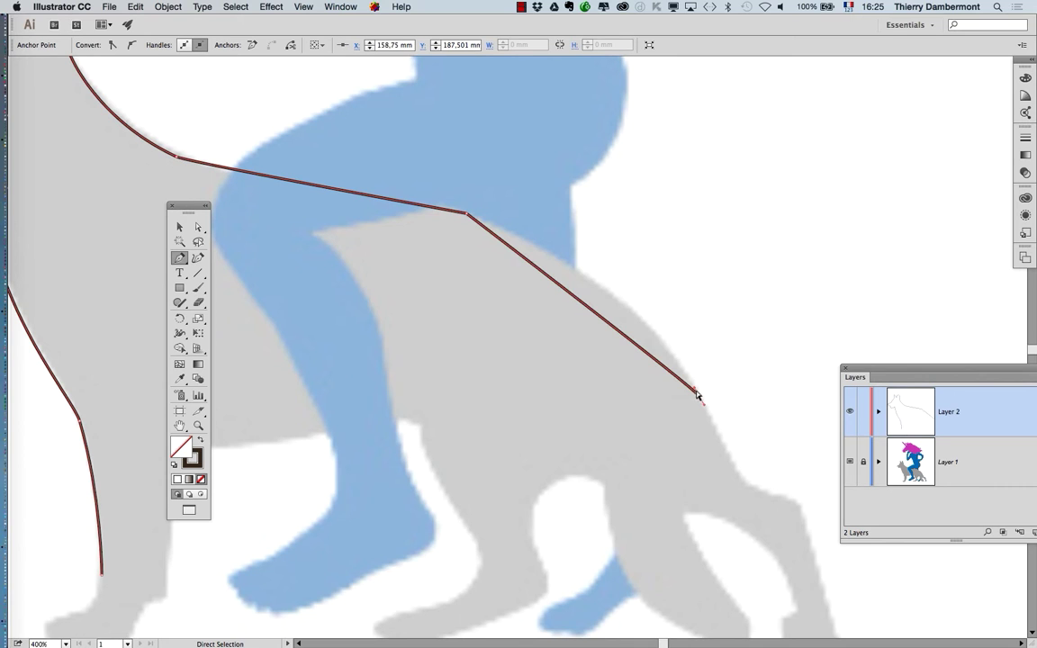
drag(696, 392, 645, 272)
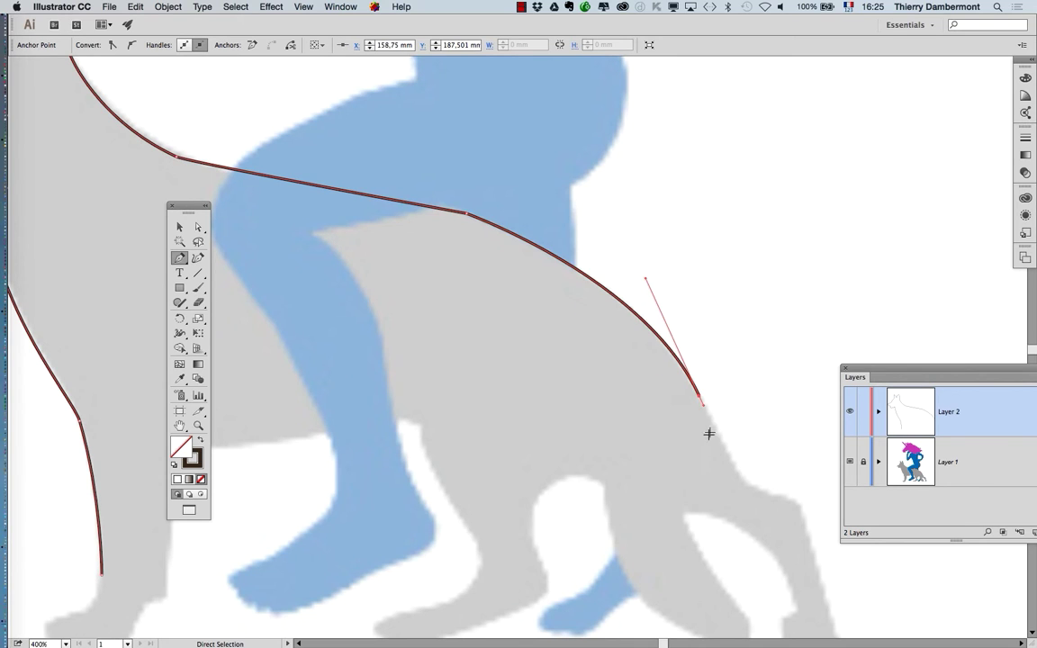
key(space)
drag(710, 432, 510, 223)
drag(546, 264, 611, 325)
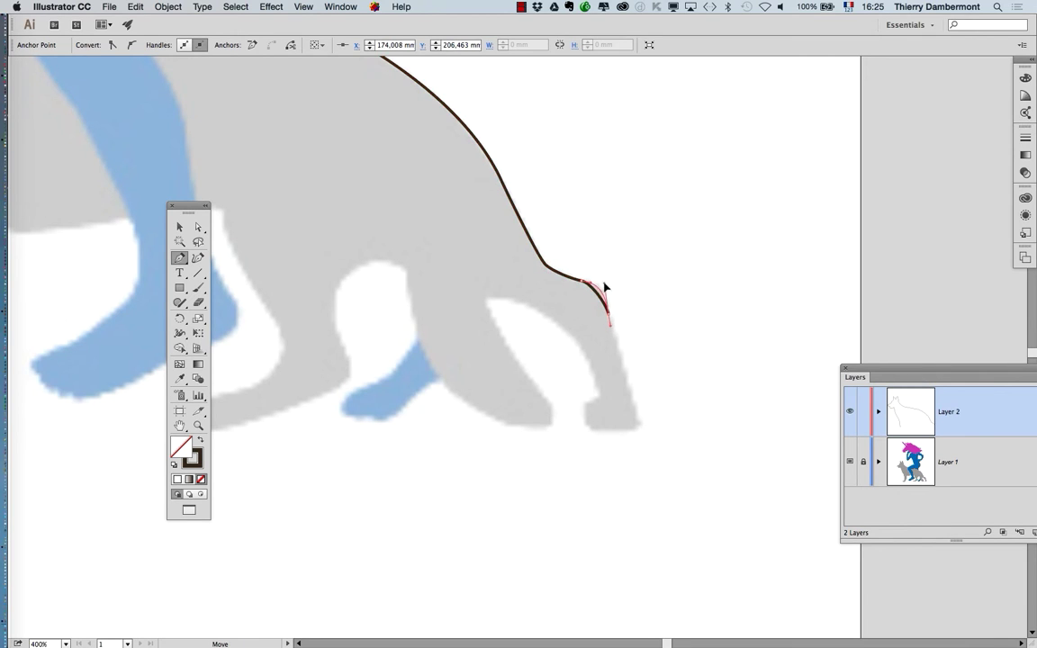
Trace the rearmost leg down around its paw and back up the inner curve to the pointed top of the gap
mouse_move(636, 411)
mouse_down()
mouse_move(624, 433)
mouse_move(646, 430)
mouse_move(636, 430)
mouse_up()
super+click(630, 434)
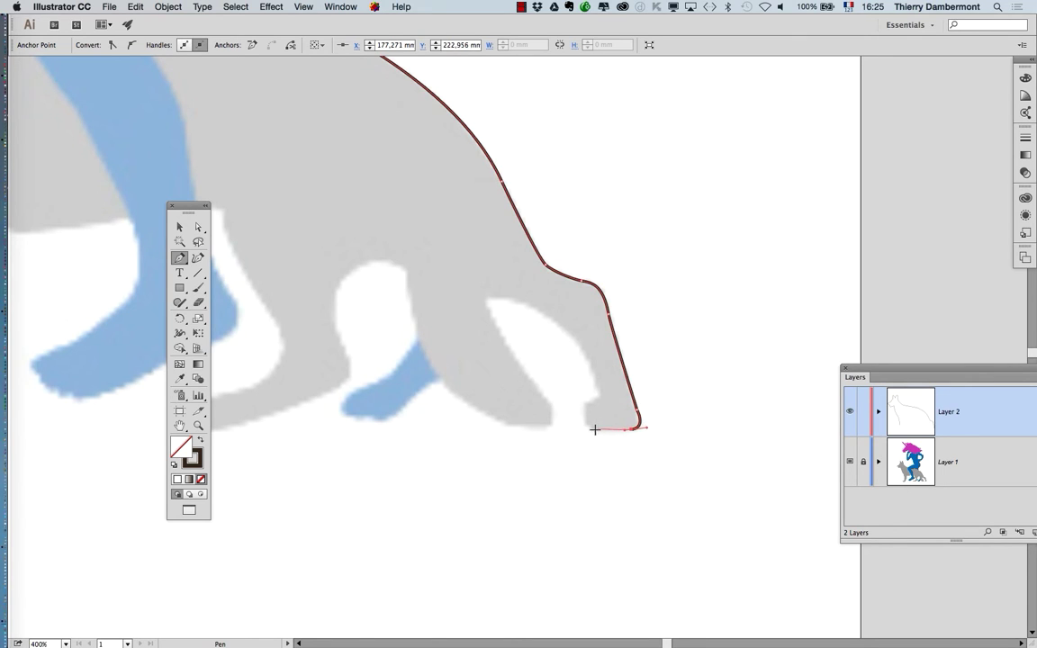
click(594, 429)
mouse_move(586, 414)
mouse_down()
mouse_move(606, 392)
mouse_move(580, 396)
mouse_move(595, 374)
mouse_move(600, 400)
mouse_up()
drag(481, 298, 568, 296)
drag(472, 297, 487, 306)
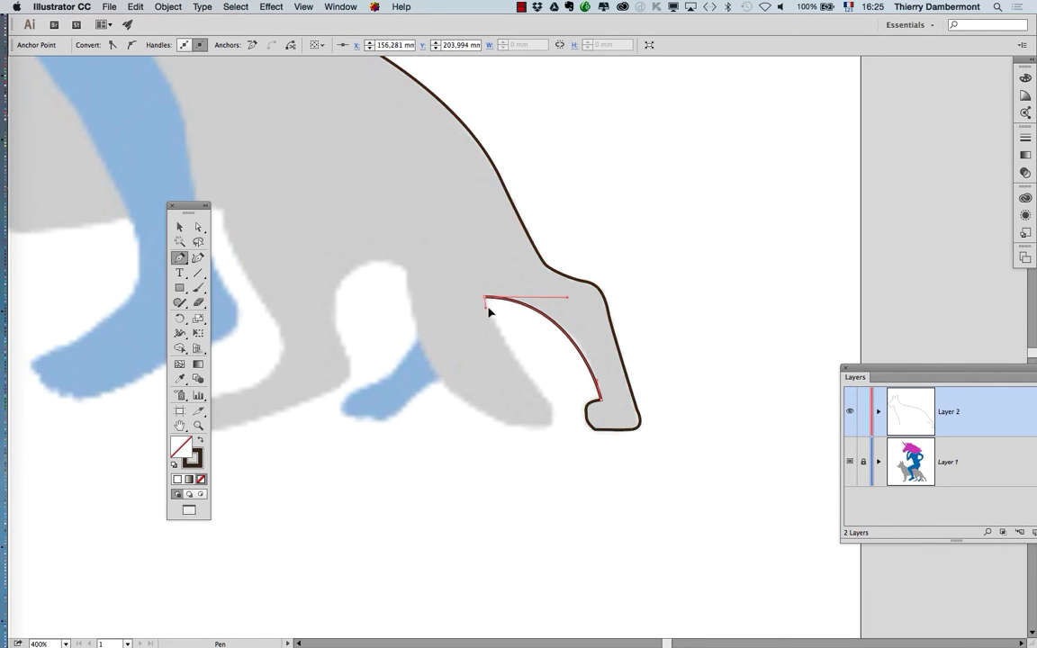
Trace the rounded, tail-like shape between the hind legs down around its tip and back up to a corner below the belly
click(542, 397)
drag(543, 397, 508, 363)
drag(553, 416, 552, 426)
click(526, 426)
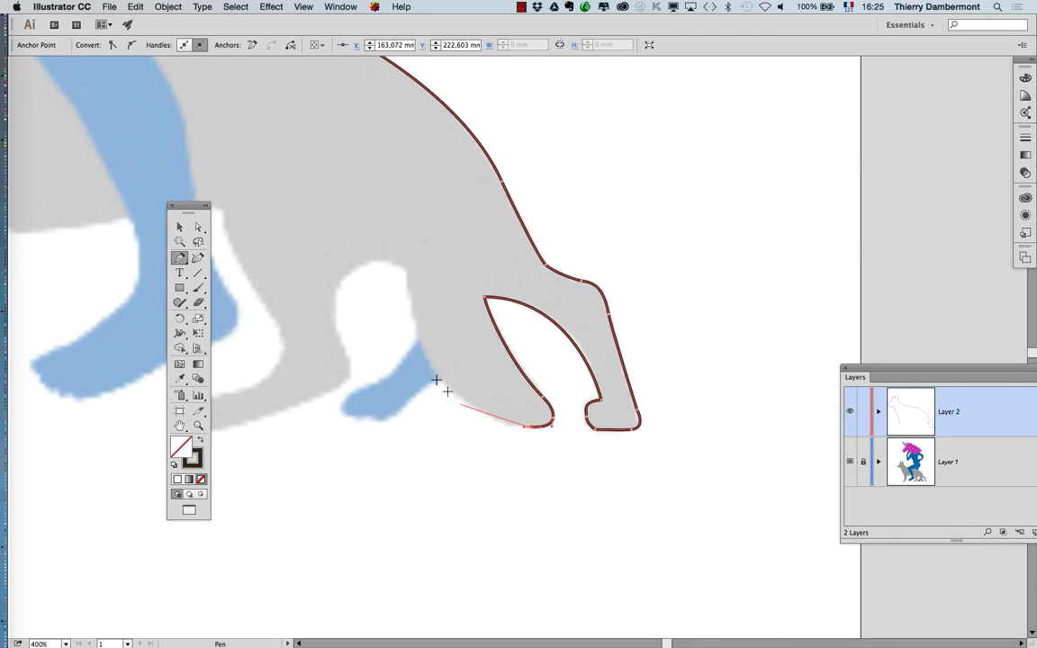
click(420, 344)
drag(419, 343, 461, 423)
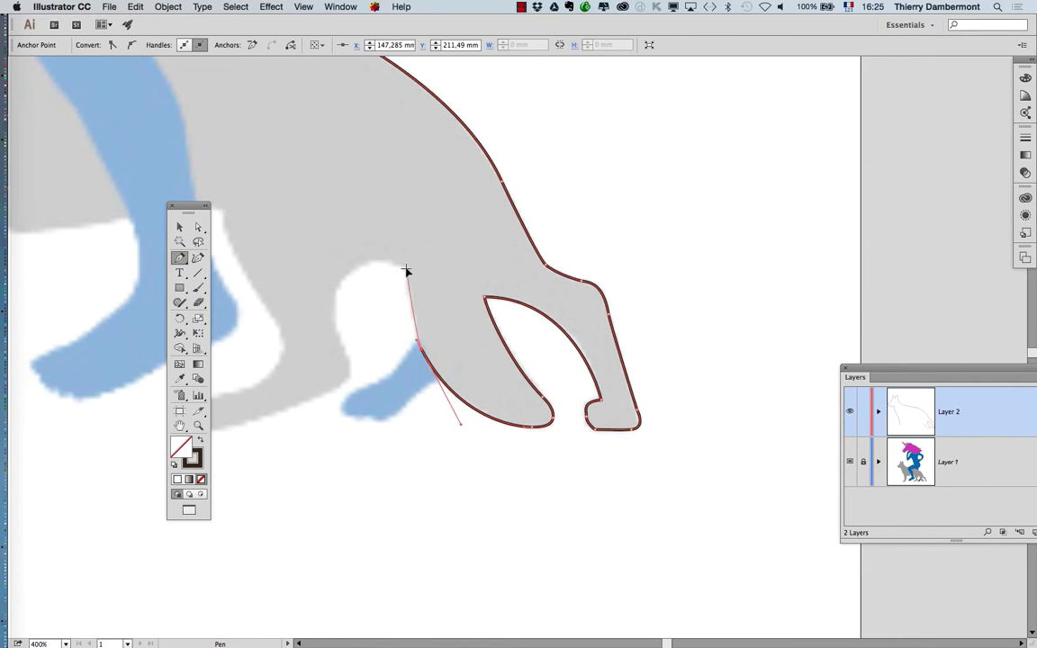
mouse_move(406, 269)
mouse_down()
mouse_move(408, 259)
mouse_move(397, 262)
mouse_up()
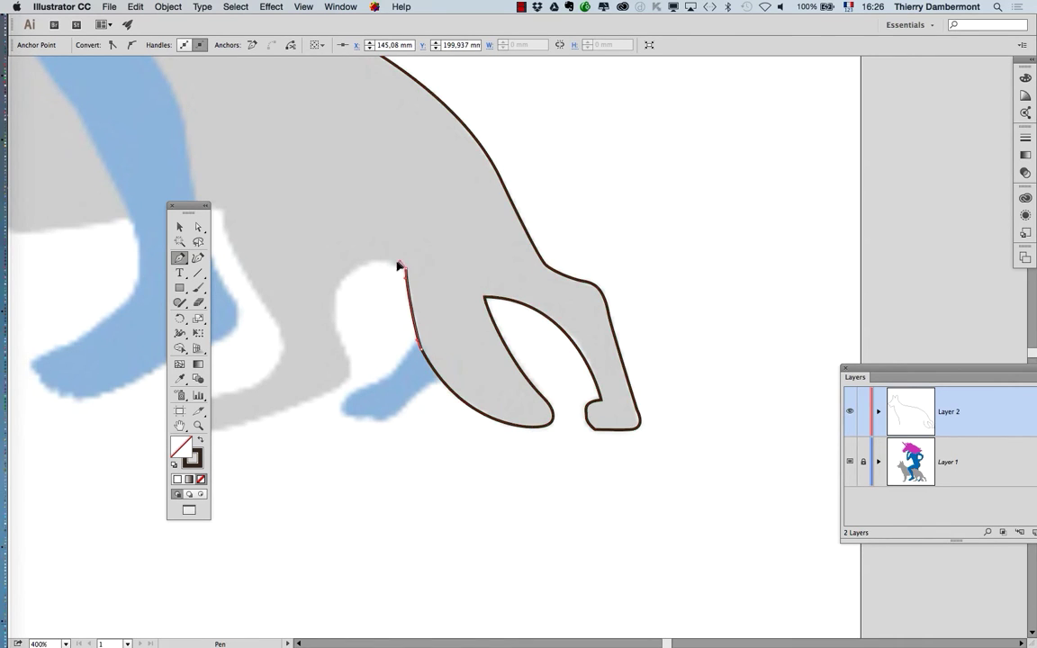
Curve the path over the rounded gap and around the heel, sole and toe of the forward hind leg
drag(396, 322, 616, 241)
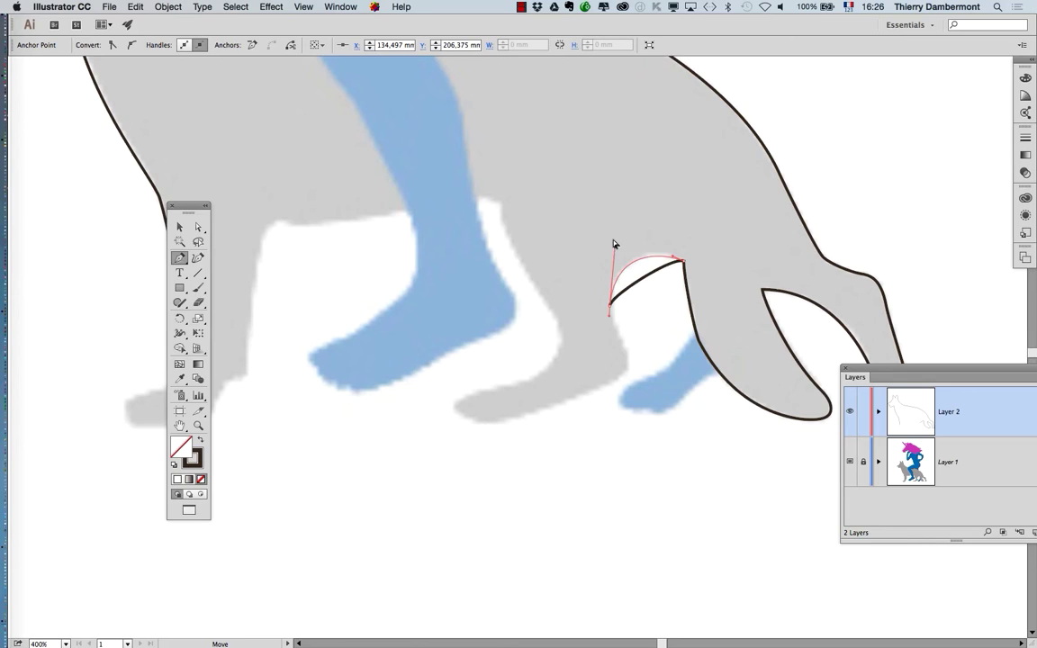
click(625, 352)
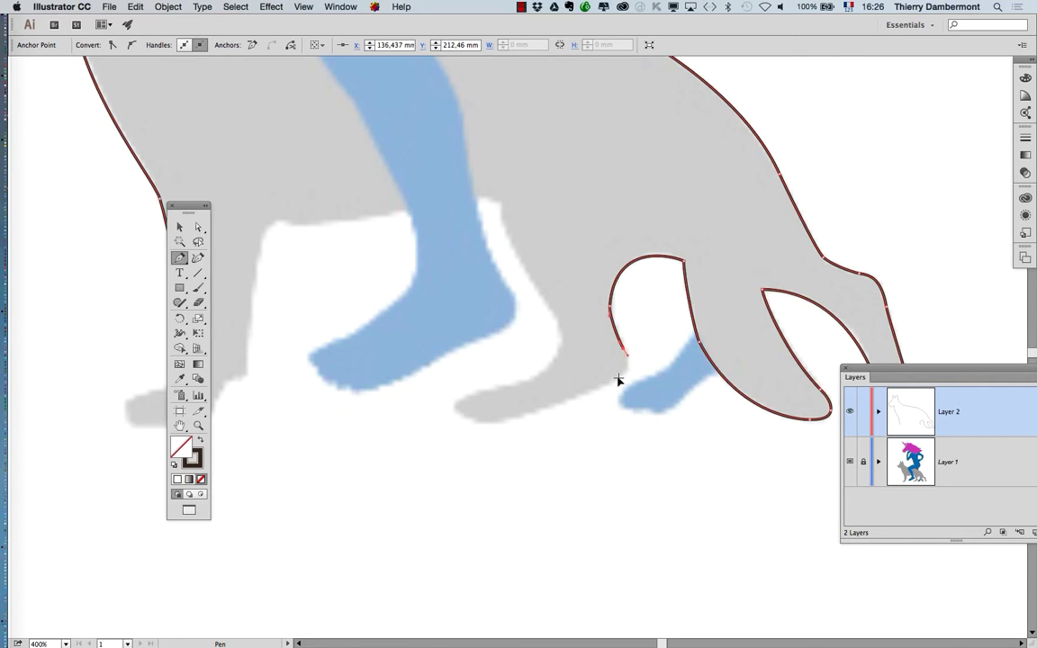
drag(619, 376, 632, 368)
click(493, 420)
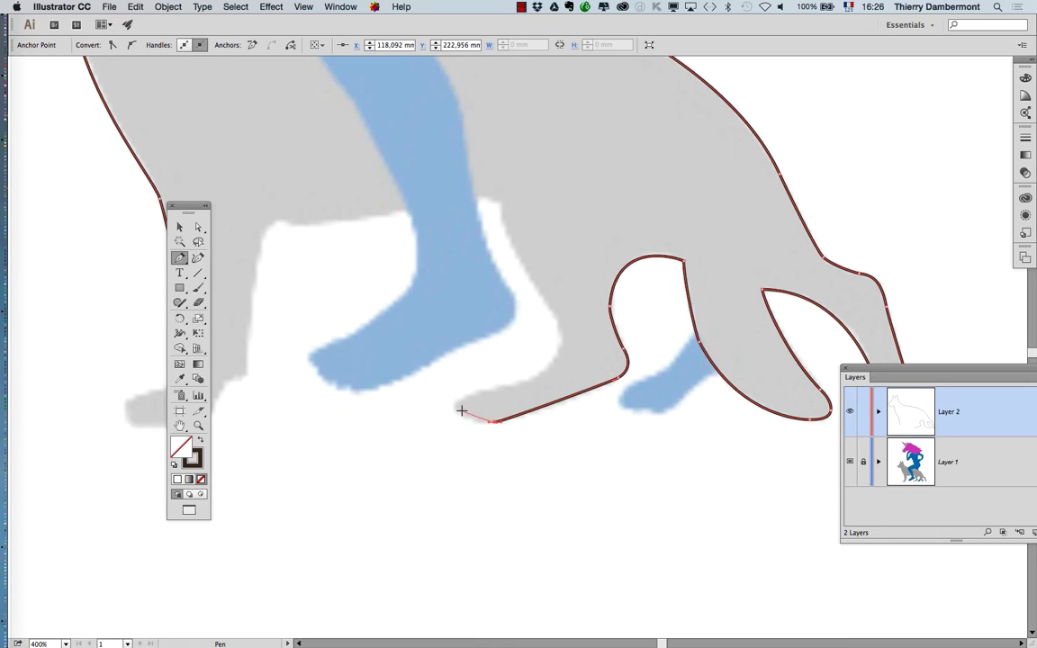
mouse_move(454, 406)
mouse_down()
mouse_move(543, 373)
mouse_move(555, 328)
mouse_move(529, 281)
mouse_up()
Trace the front edge of the forward hind leg up to a corner anchor where it meets the belly
super+click(529, 281)
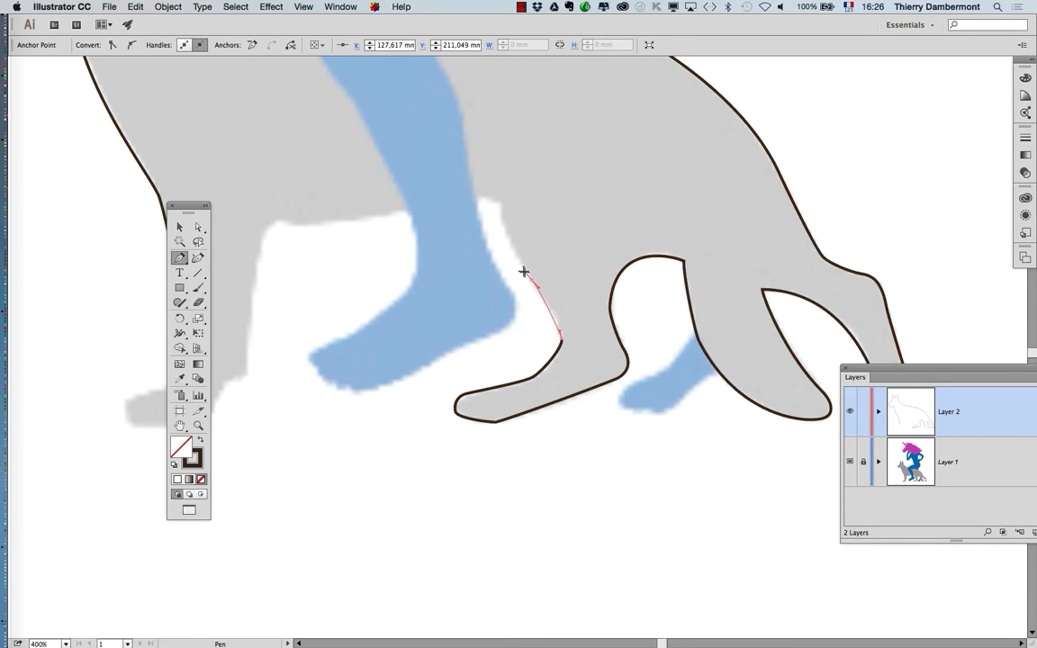
drag(535, 286, 555, 310)
drag(505, 201, 490, 229)
click(504, 200)
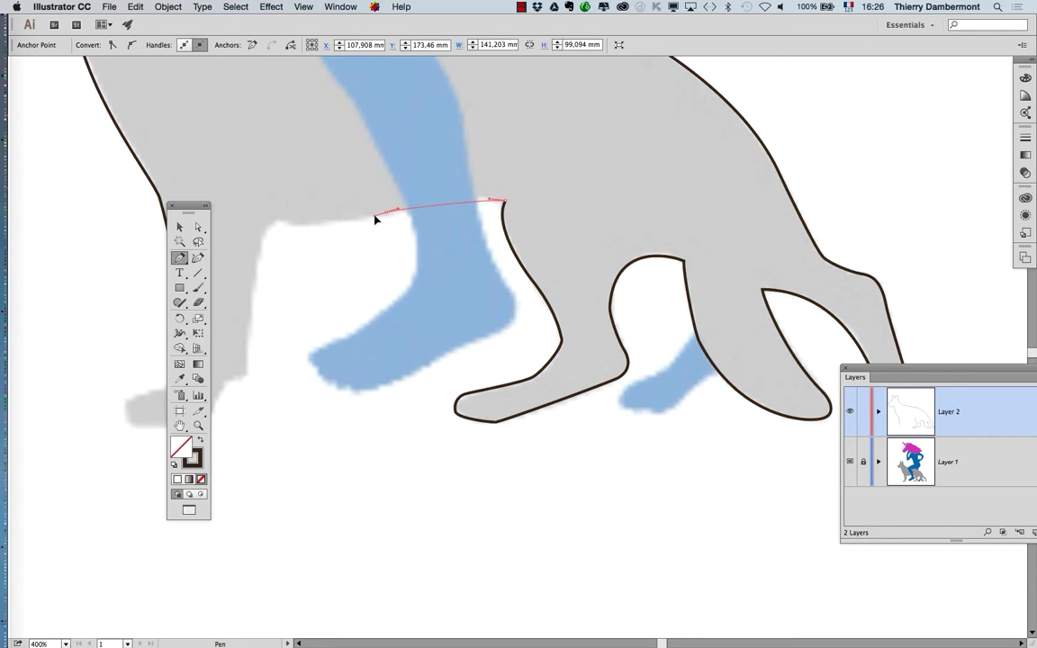
Extend the path along the belly behind the rider's leg to the top of the front leg and adjust the end anchor
drag(374, 216, 474, 195)
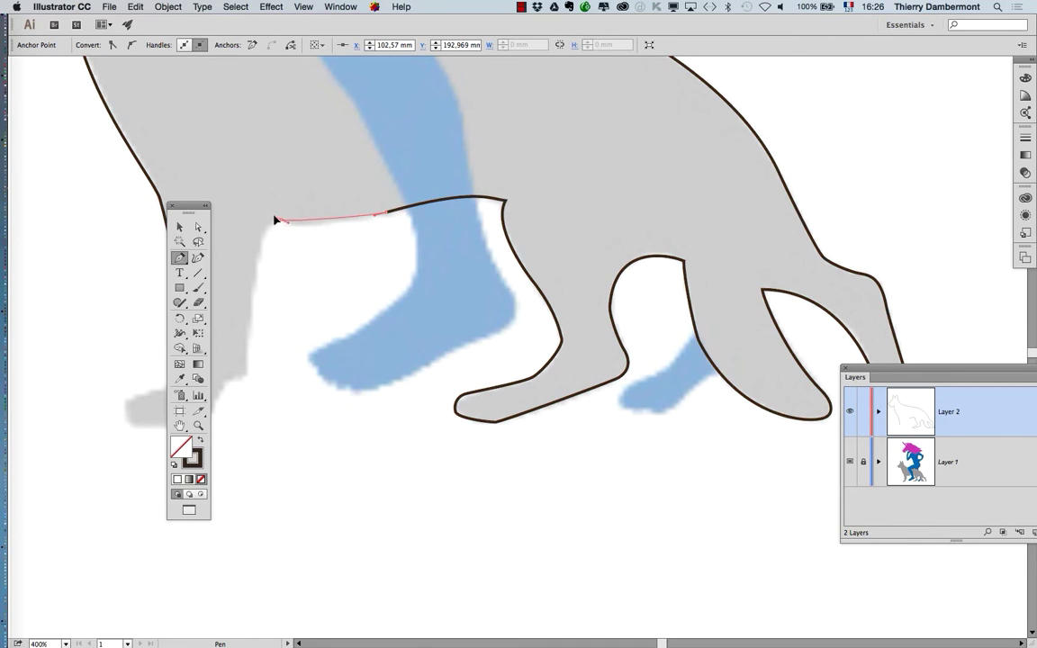
drag(274, 219, 574, 191)
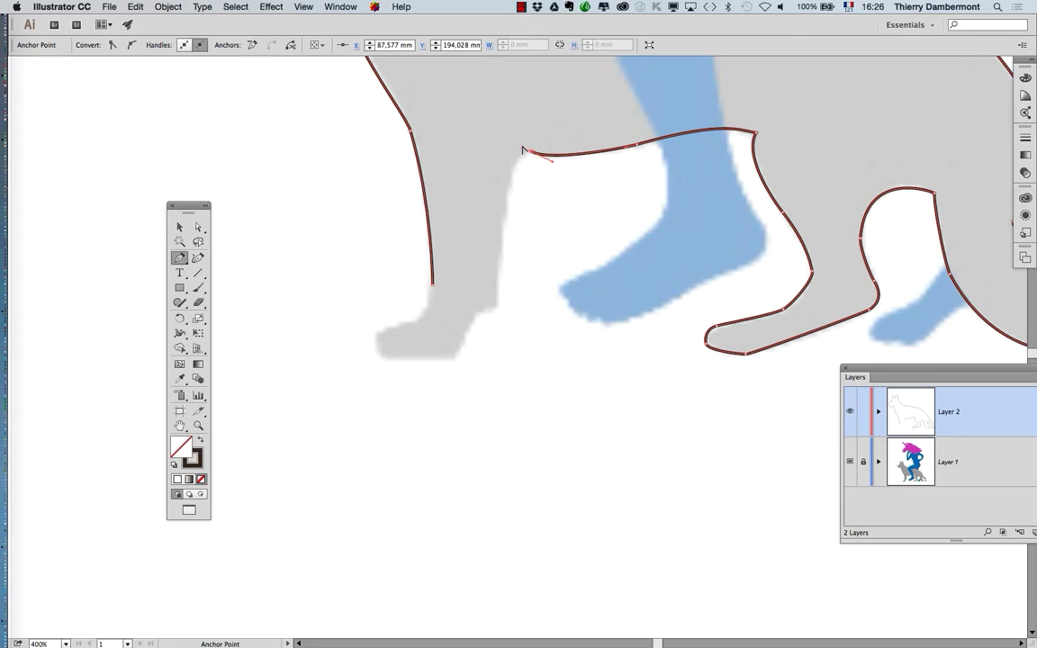
drag(523, 150, 560, 167)
drag(492, 151, 501, 162)
Resume the path at the belly's end anchor, trace the front leg and paw to close the dog's outline, and deselect it
key(p)
super+click(475, 300)
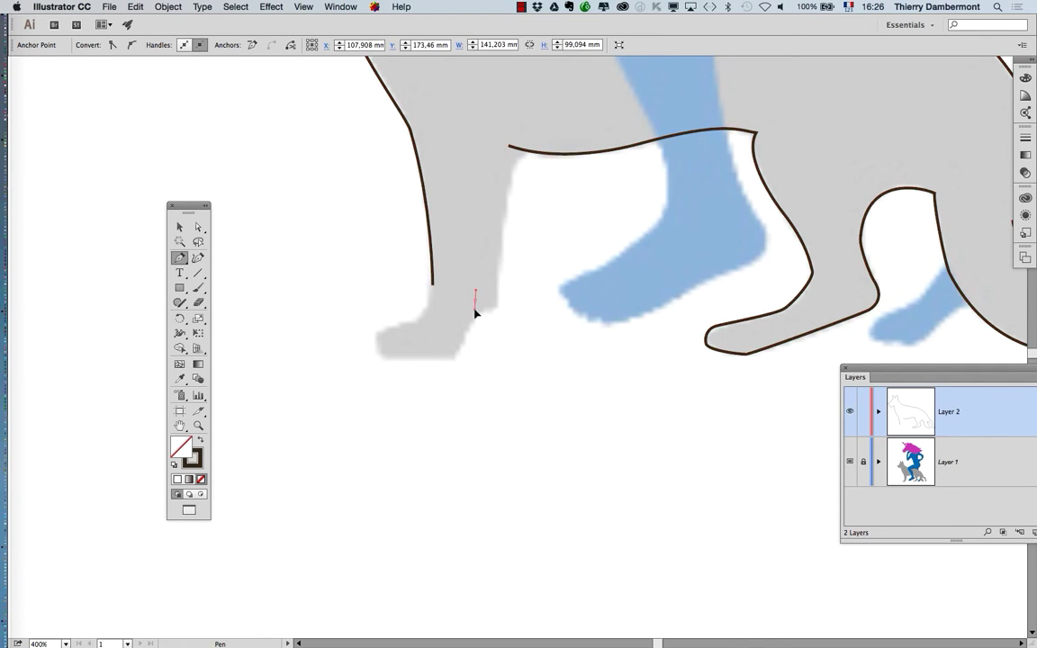
click(510, 146)
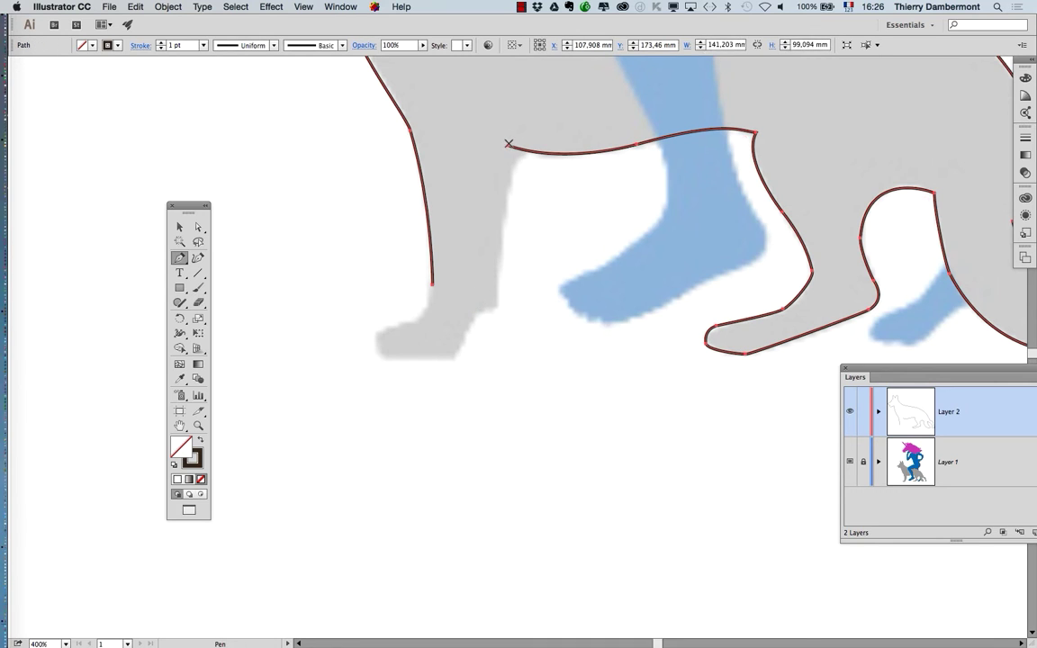
click(510, 146)
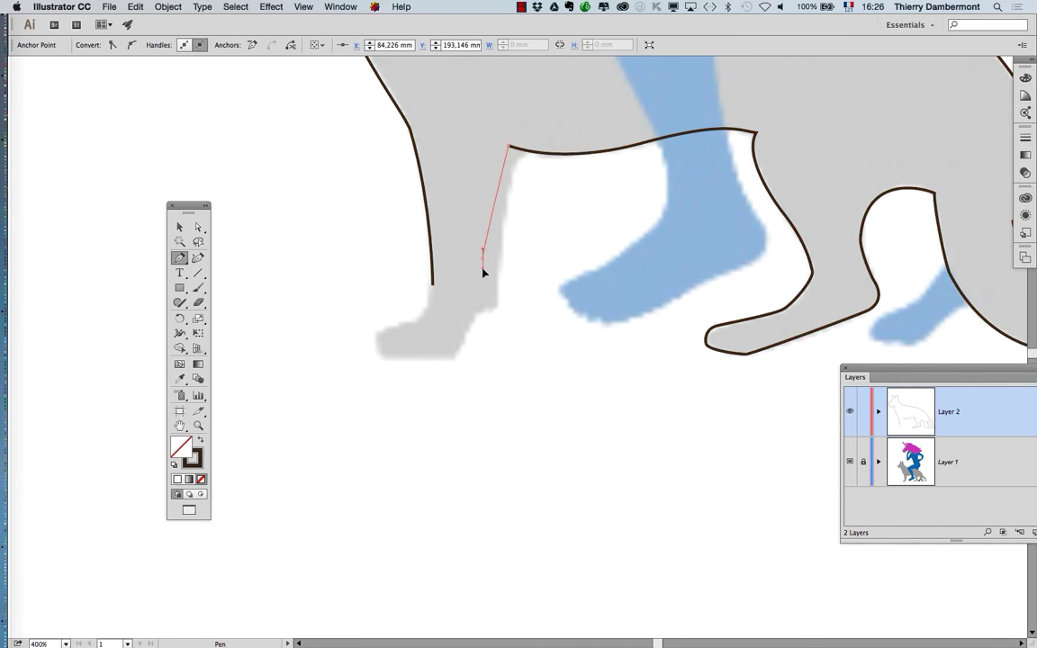
click(482, 256)
drag(482, 248, 492, 172)
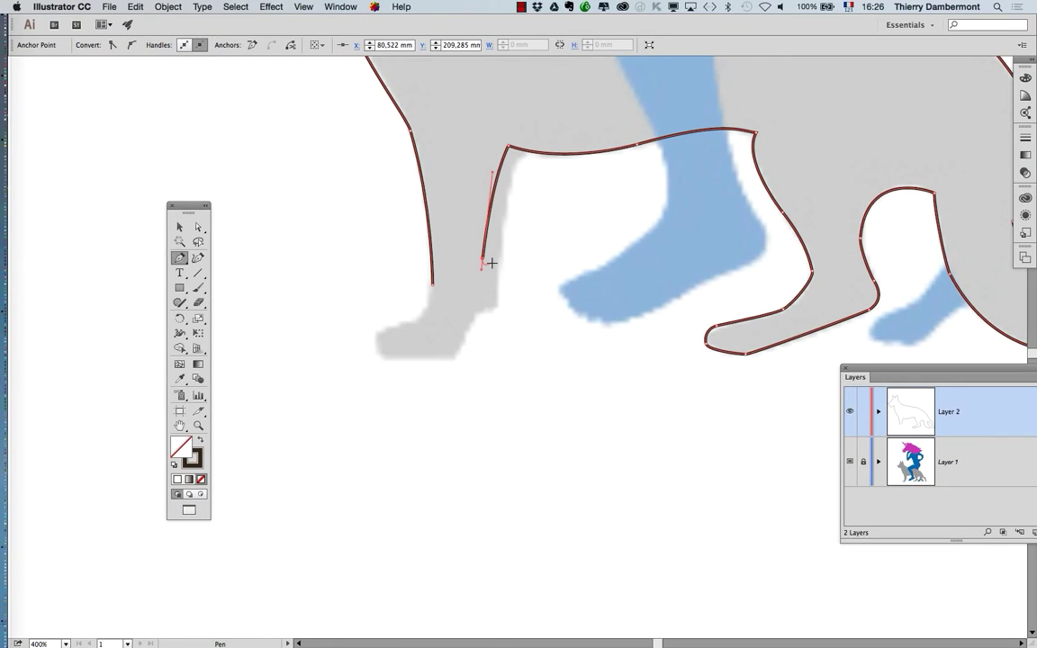
drag(459, 349, 432, 272)
super+click(506, 339)
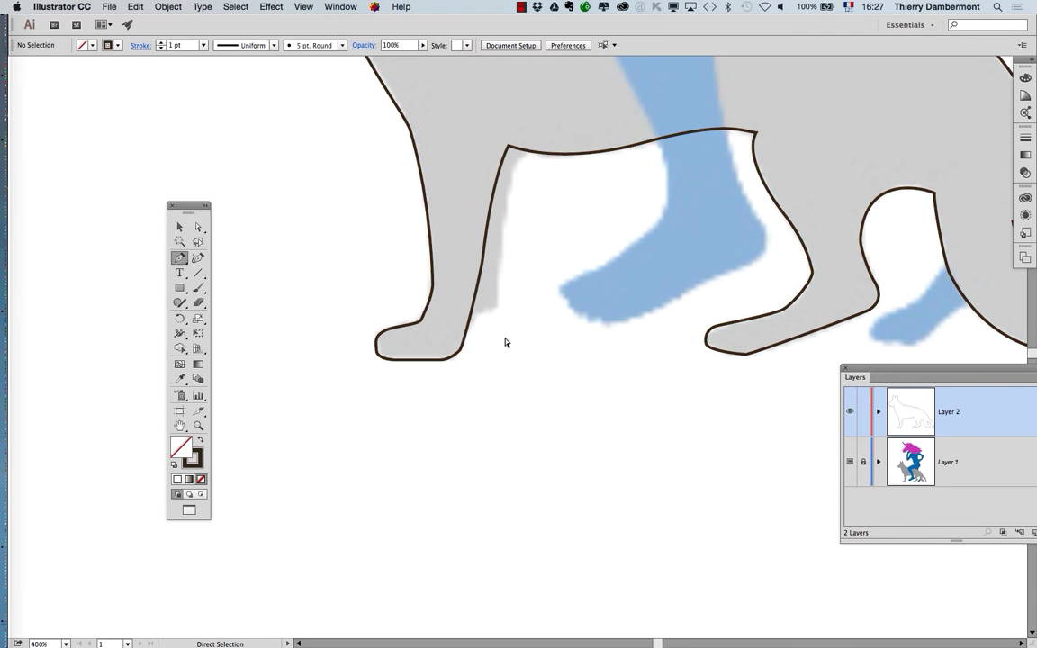
Save the drawing as "dessin de logo - 02.ai" in Illustrator CC format with the default options
alt+super+click(567, 430)
alt+super+click(566, 430)
alt+super+click(566, 430)
drag(474, 214, 490, 347)
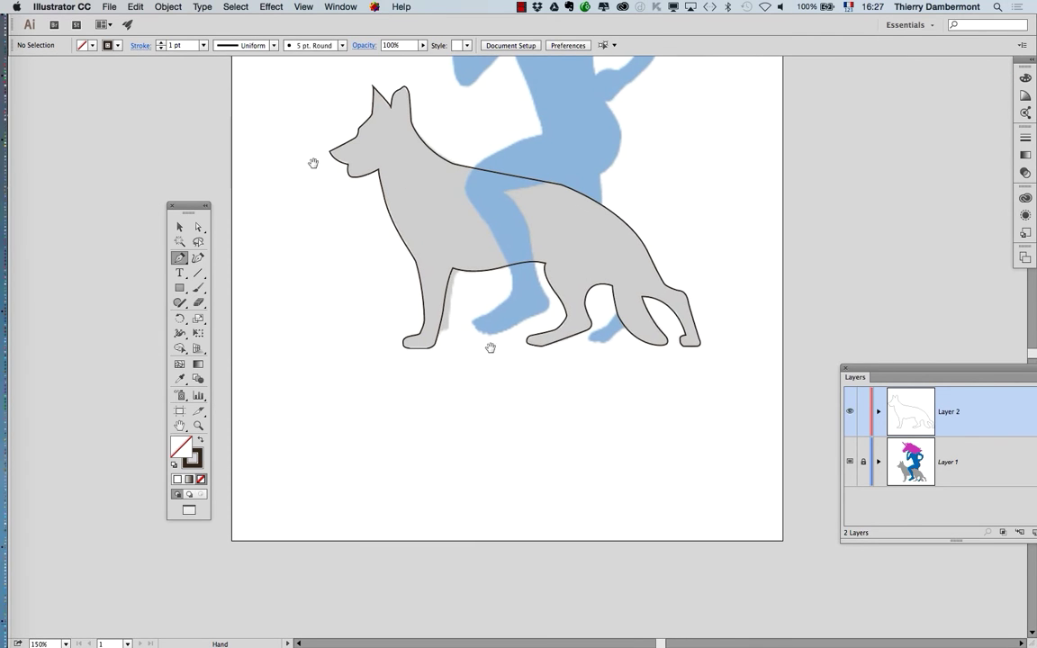
click(109, 7)
click(150, 114)
click(519, 104)
key(BackSpace)
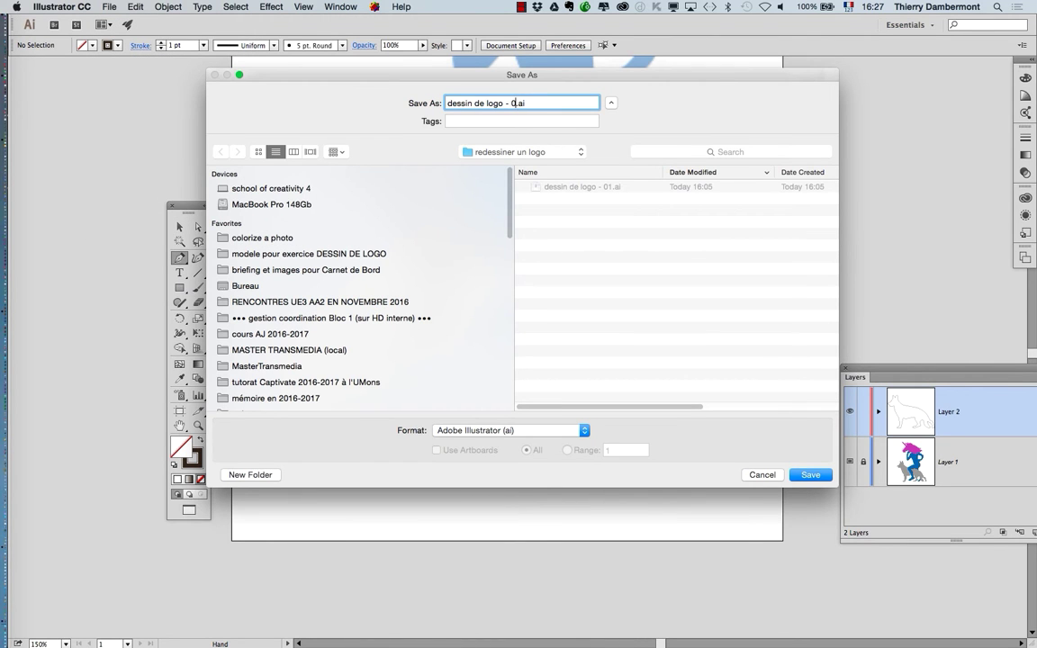
text(2)
key(Return)
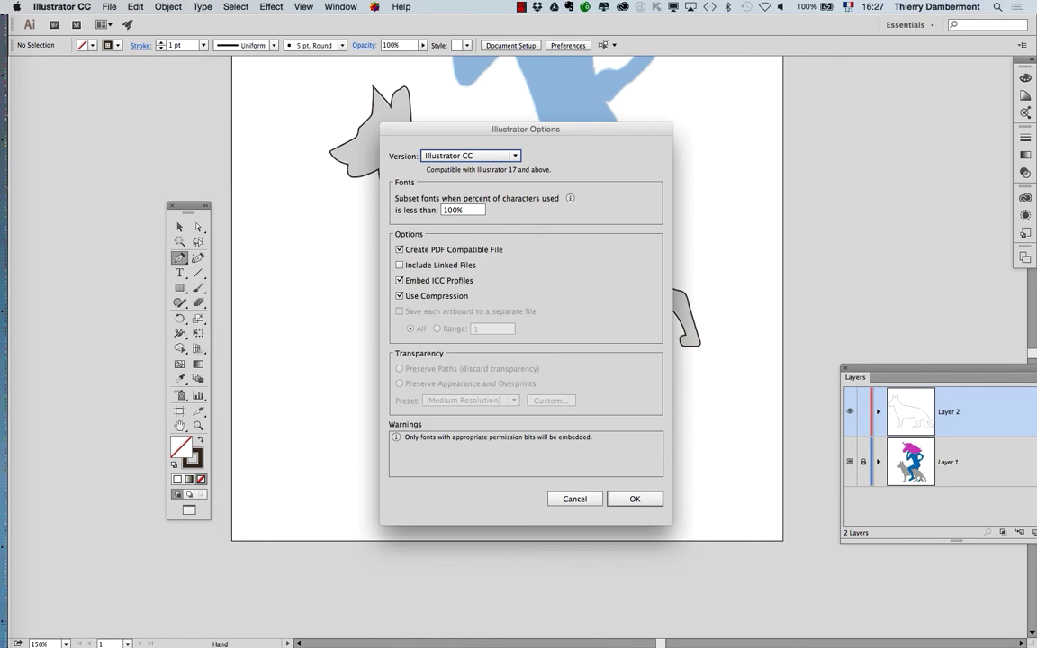
click(636, 500)
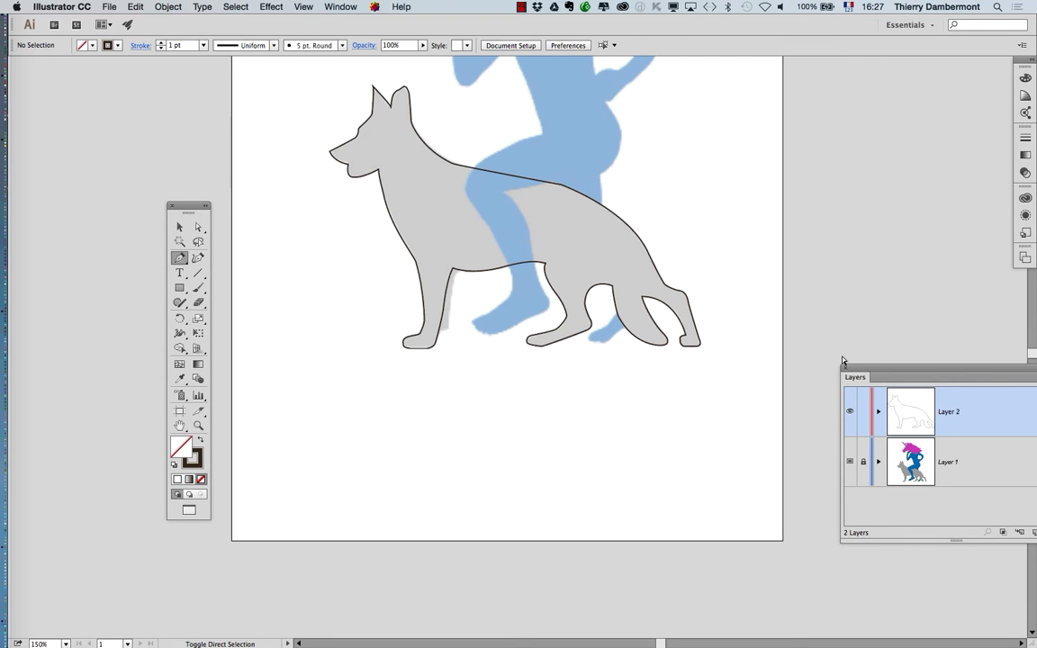
Select and deselect the dog's outline a few times to examine the bounding box around it
key(super+a)
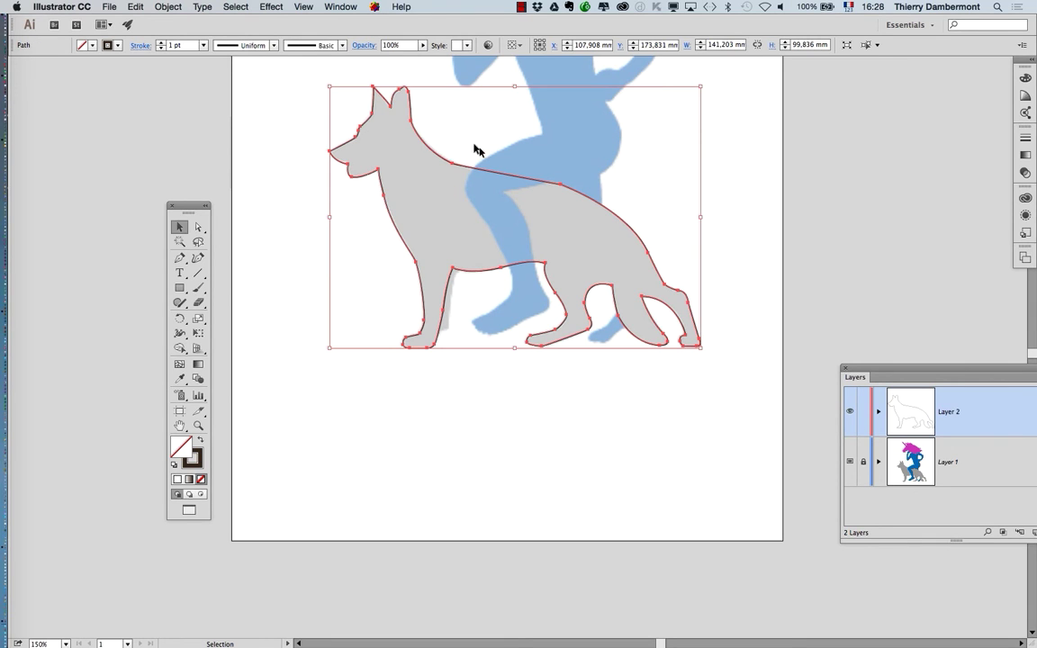
click(258, 222)
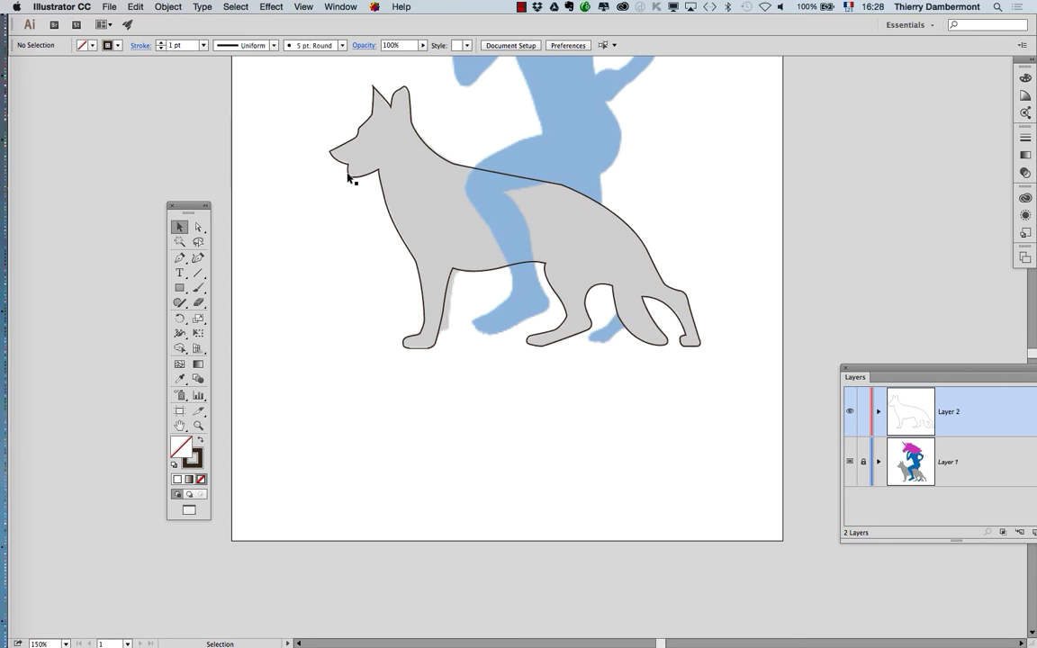
click(349, 178)
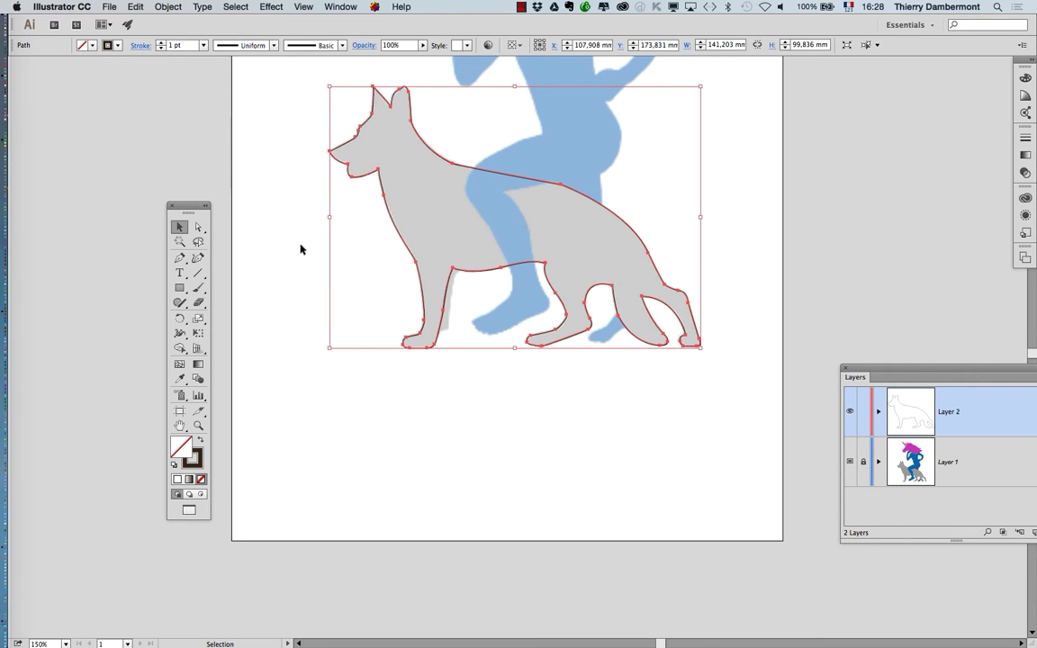
click(319, 181)
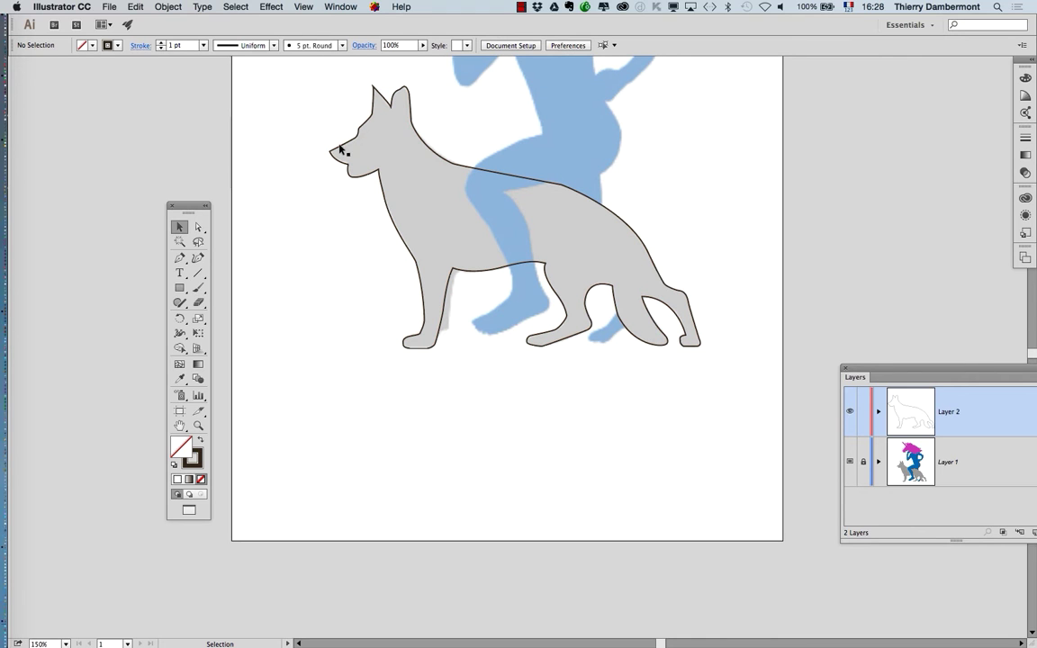
click(343, 149)
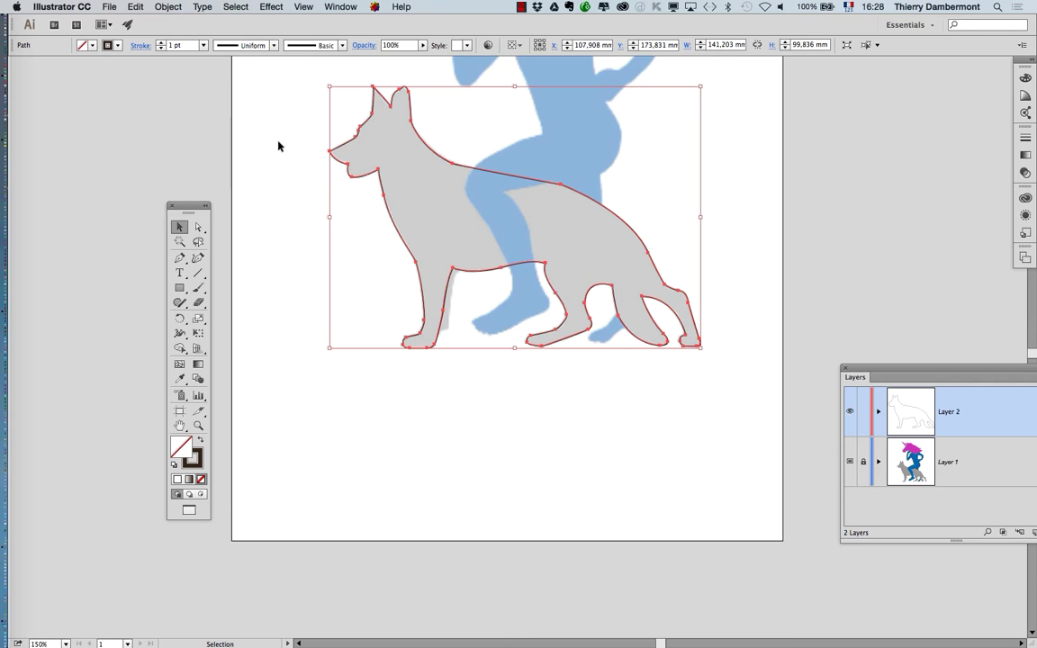
click(297, 105)
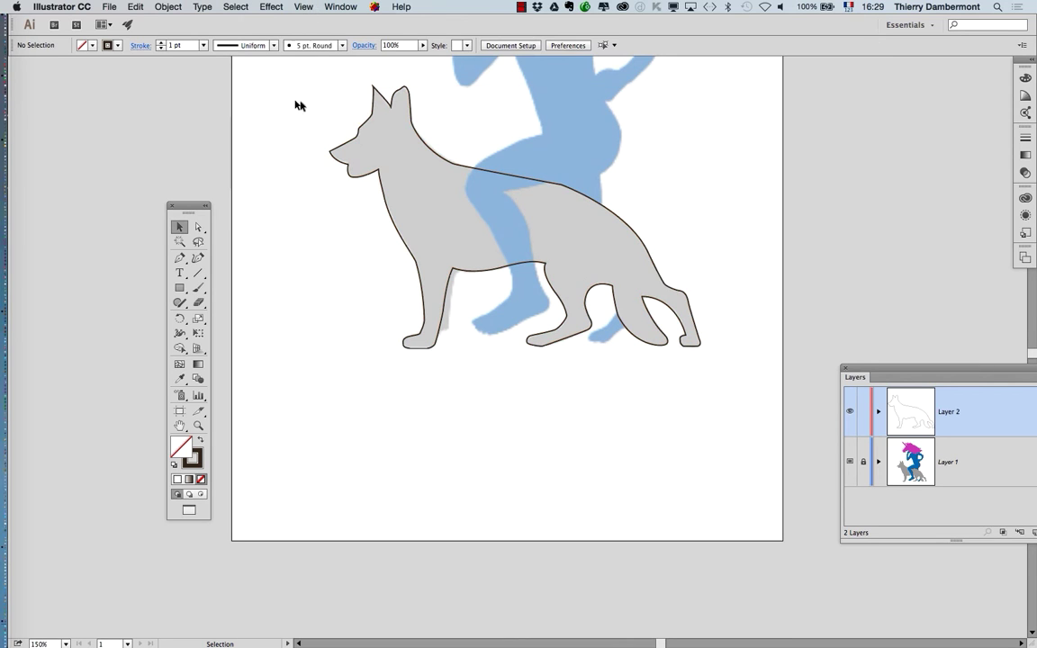
Select the dog's outline and hide the bounding box
click(363, 129)
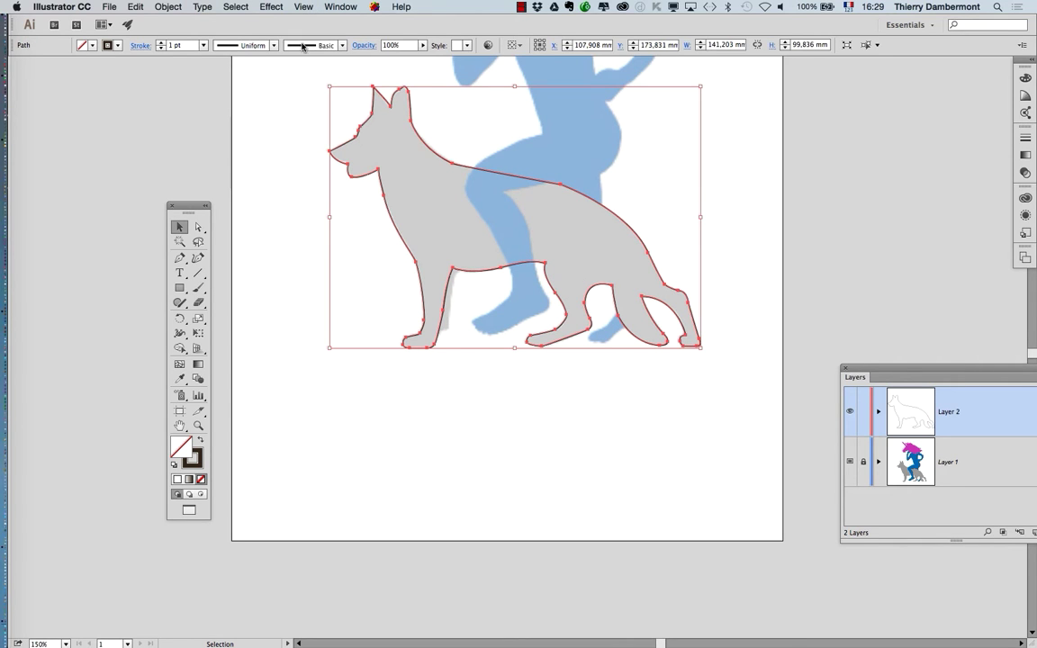
click(303, 6)
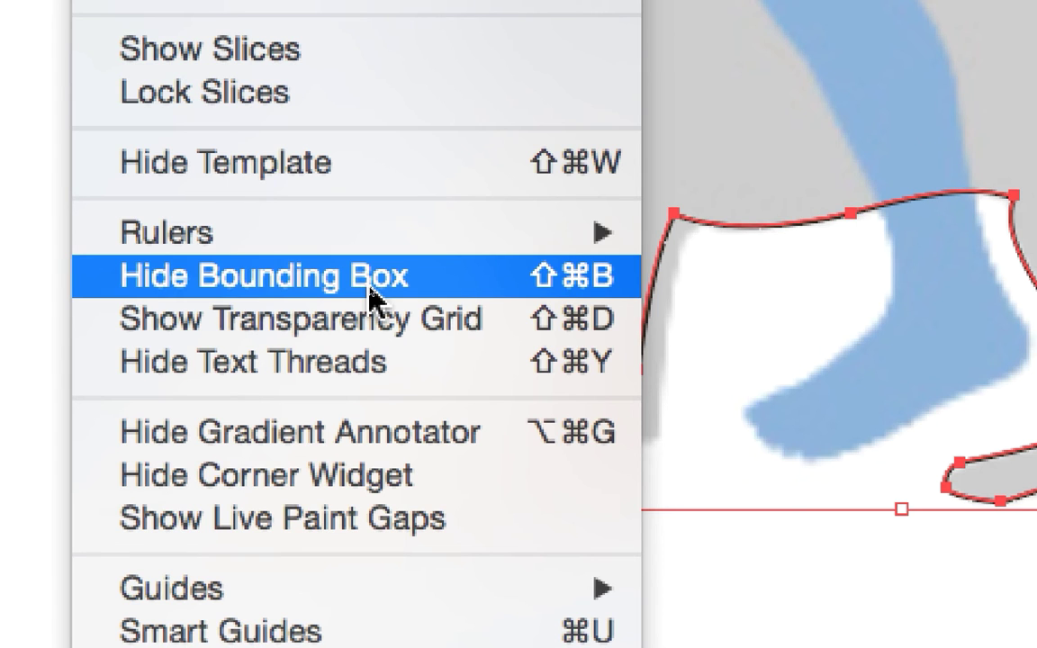
click(369, 285)
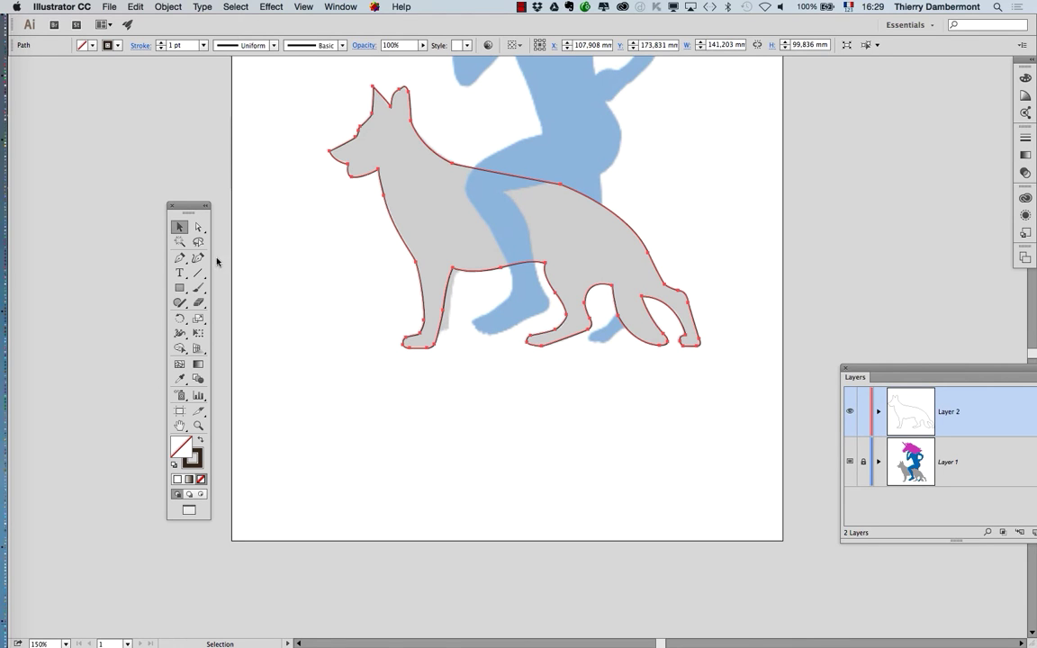
Activate Free Transform on the dog's outline to view its bounding box, and return to the Selection tool
drag(191, 213, 265, 96)
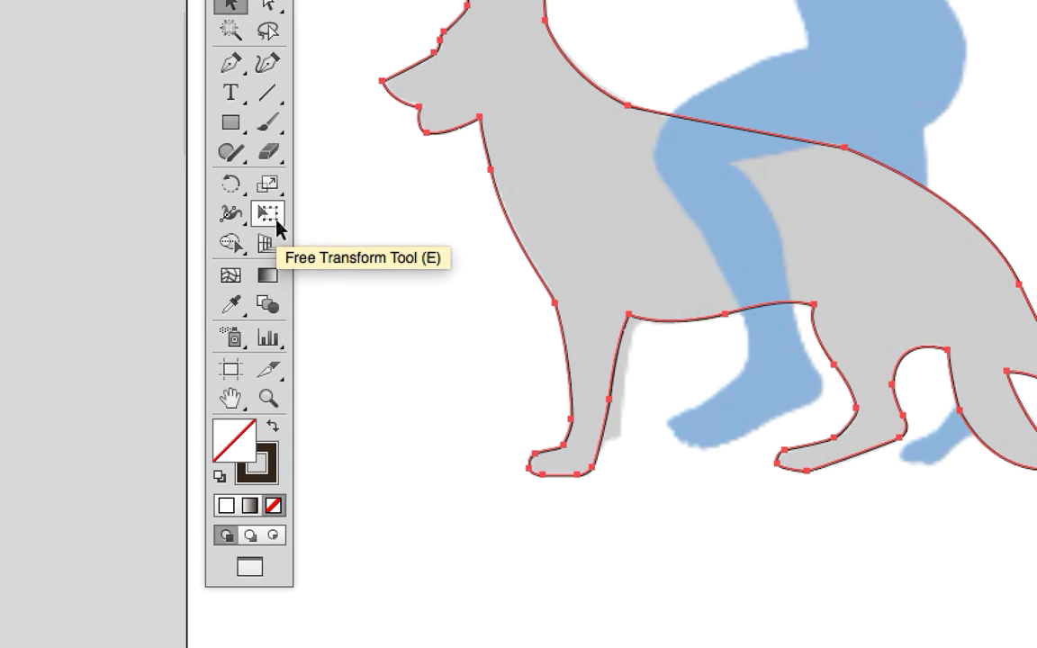
click(276, 220)
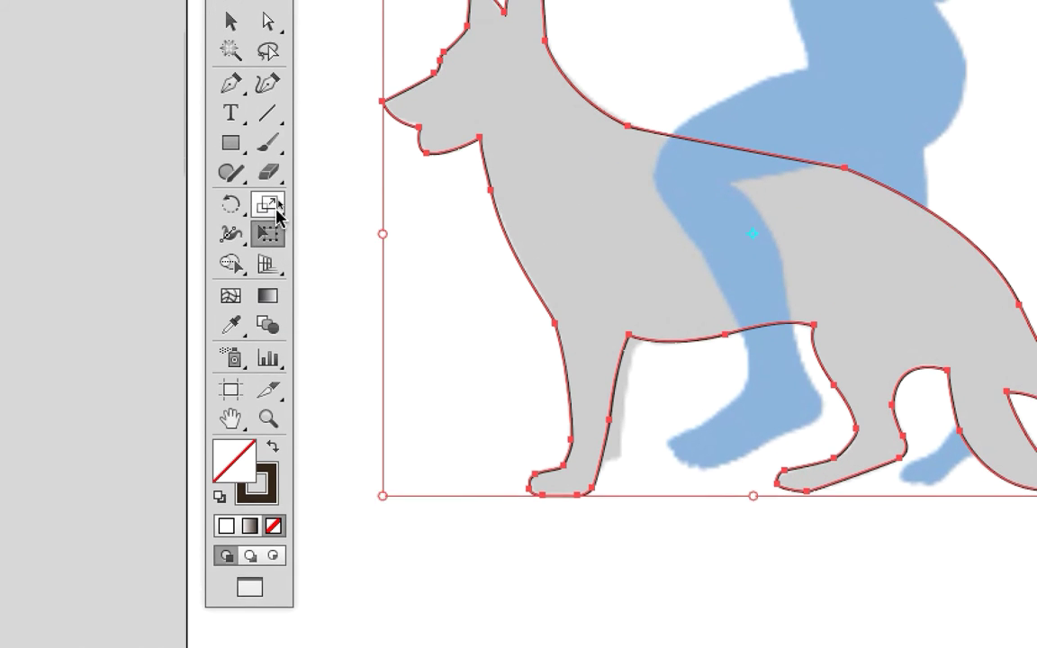
click(235, 10)
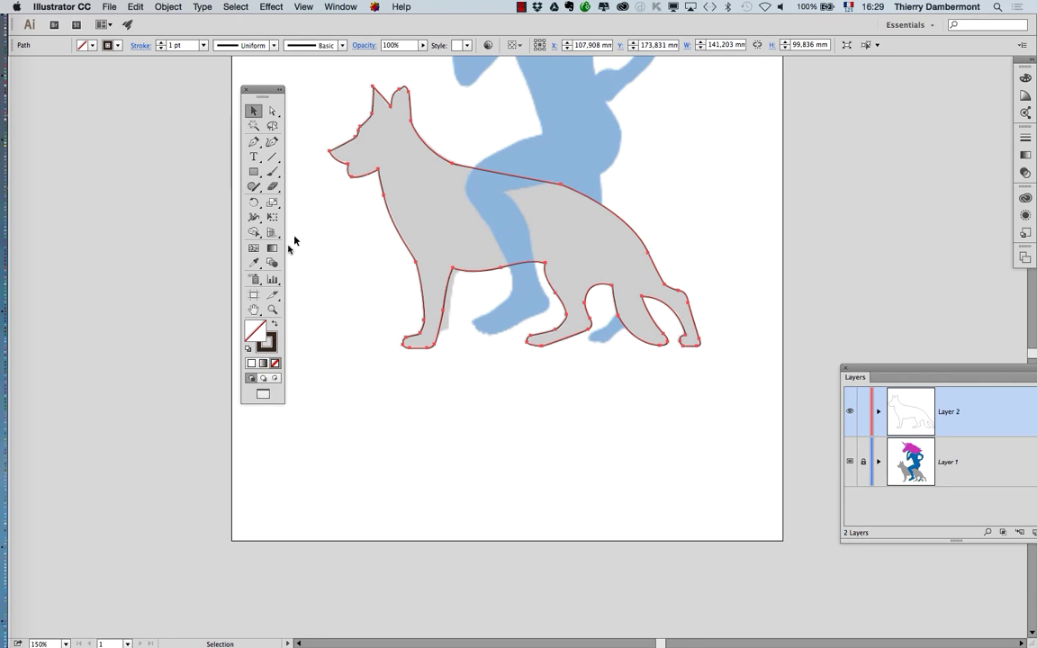
click(270, 220)
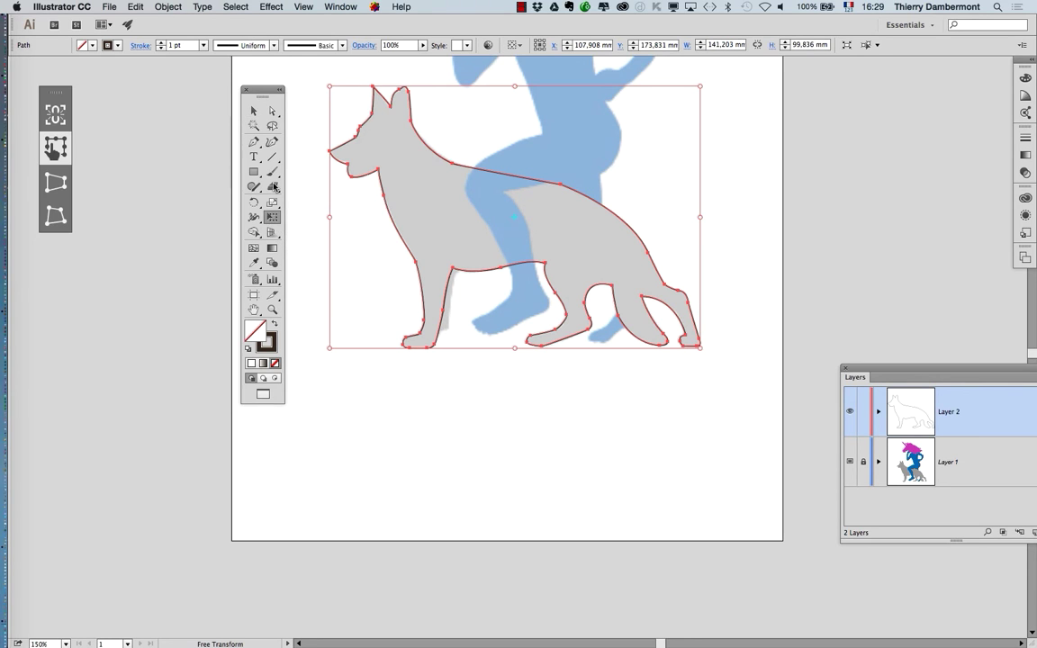
key(v)
Save the drawing as "dessin de logo - 03.ai" in Illustrator CC format with the default options
click(110, 6)
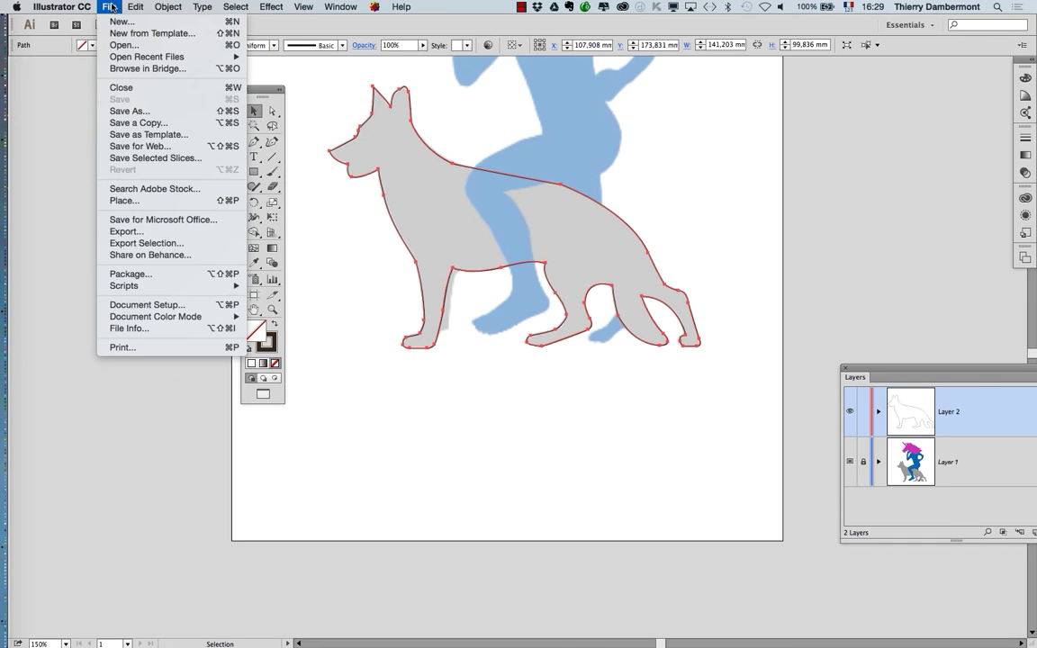
click(129, 111)
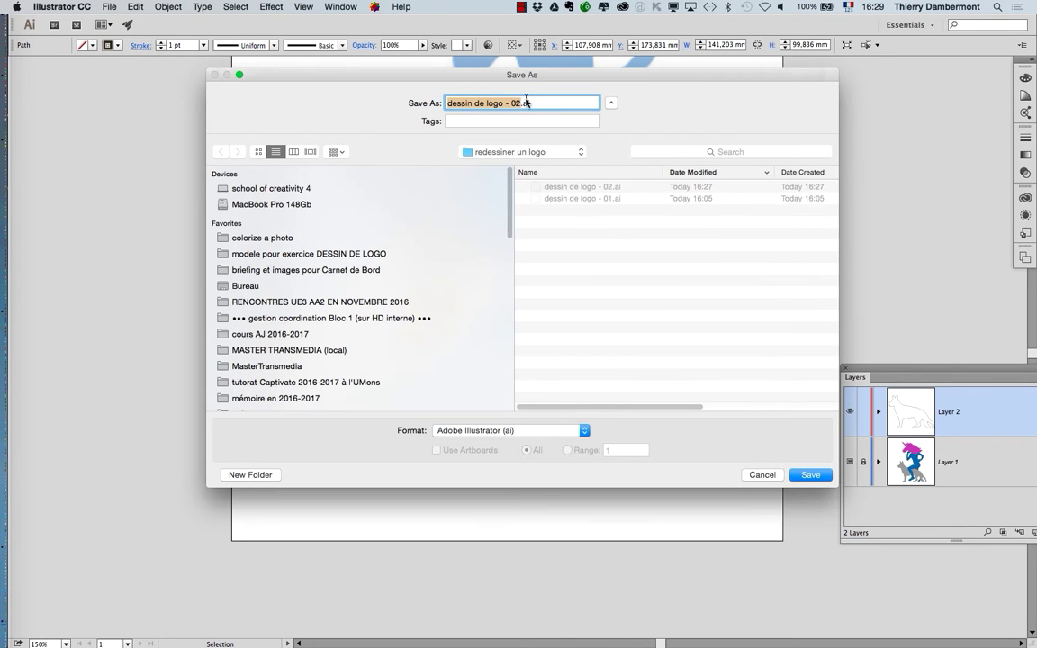
click(519, 105)
text(3)
key(Return)
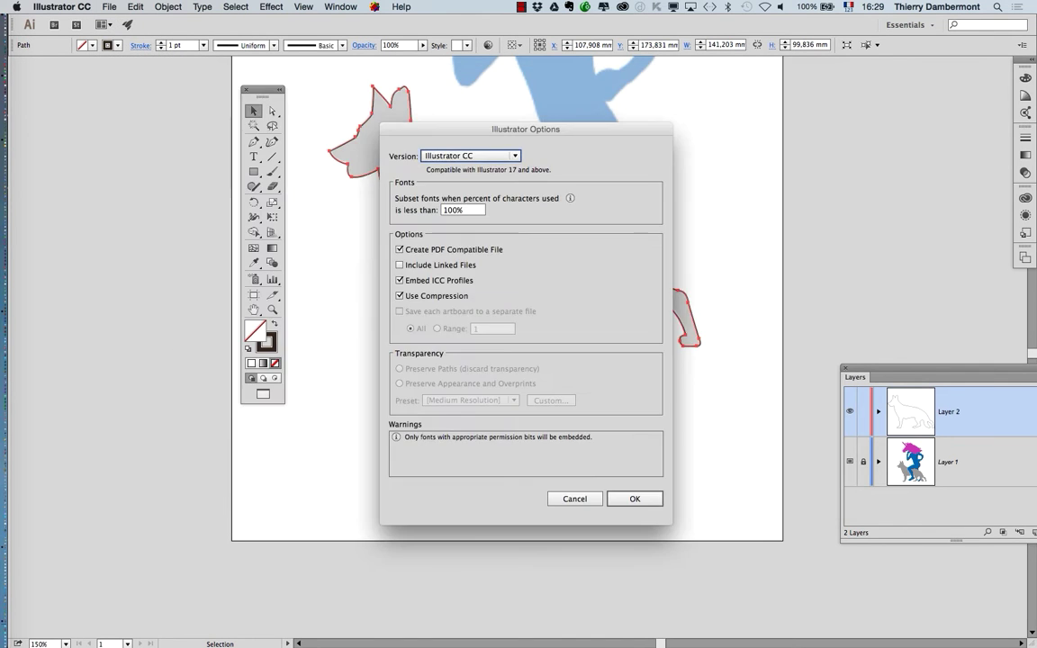
click(634, 500)
Expand Layer 2's contents and lock the dog's path
key(space)
drag(540, 165, 490, 354)
drag(265, 93, 145, 90)
key(space)
drag(401, 238, 392, 216)
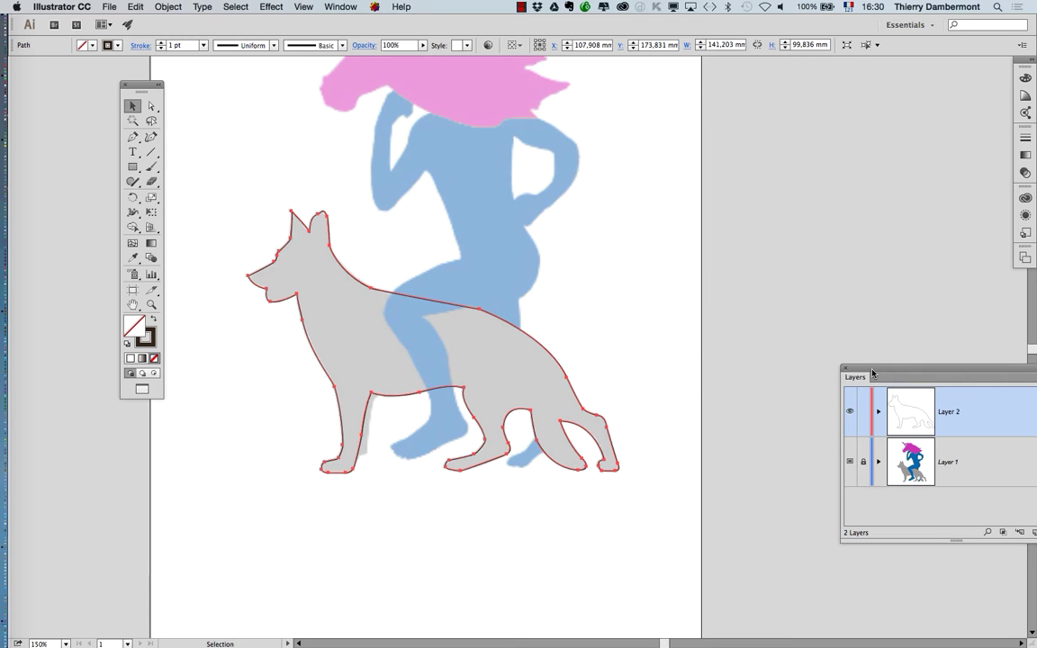
drag(872, 373, 701, 171)
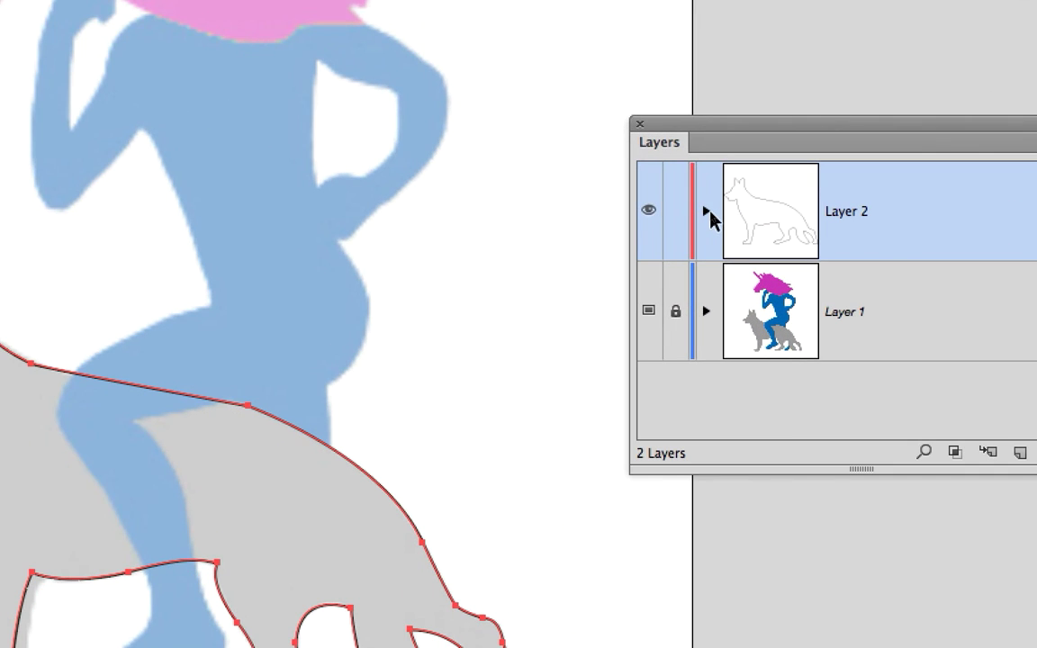
click(707, 212)
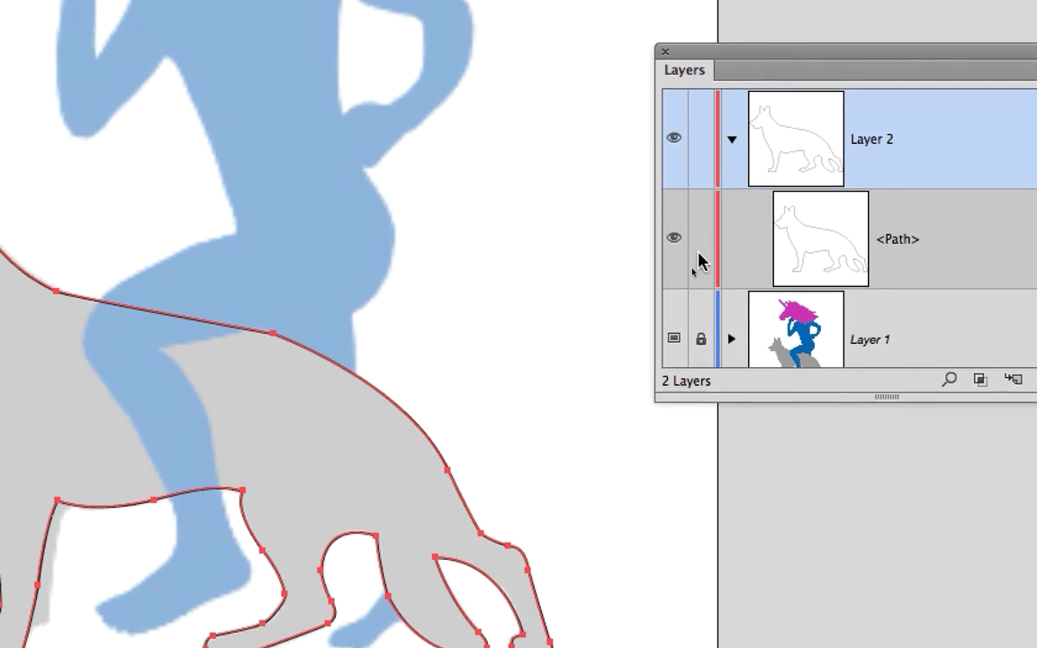
click(561, 241)
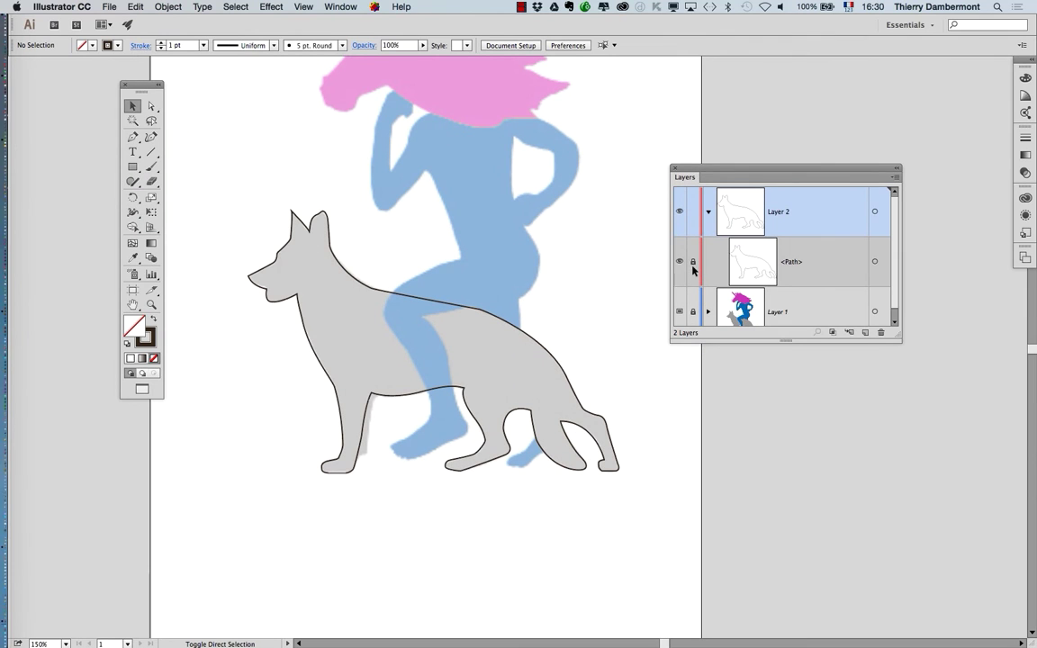
drag(719, 171, 783, 184)
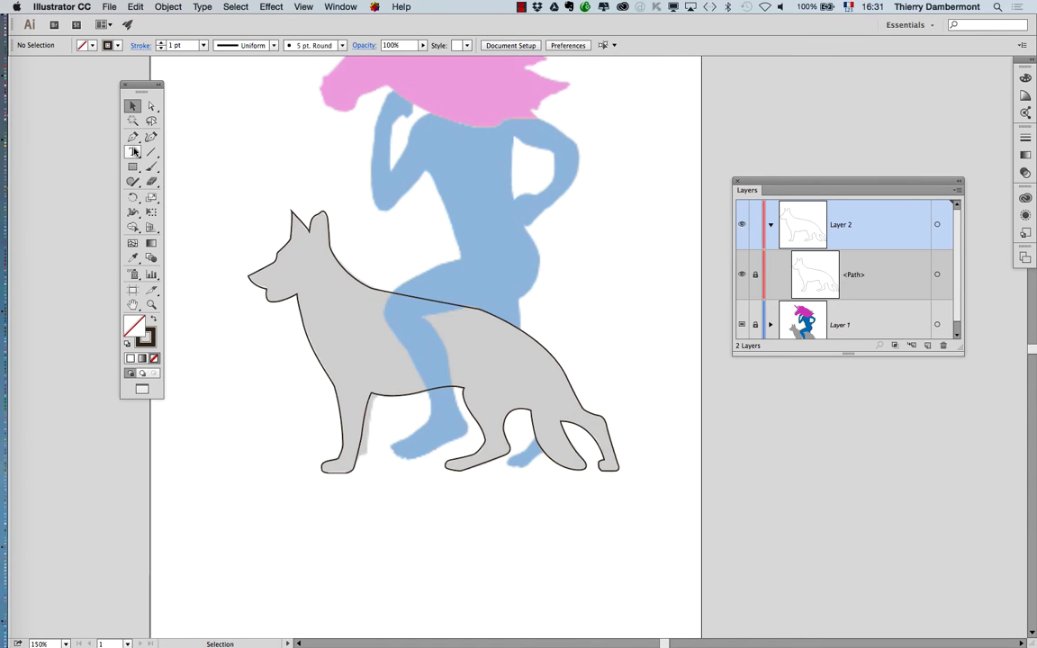
Start a Pen path at the woman's raised wrist and trace around the fist and down the inner forearm to the elbow crease
click(134, 138)
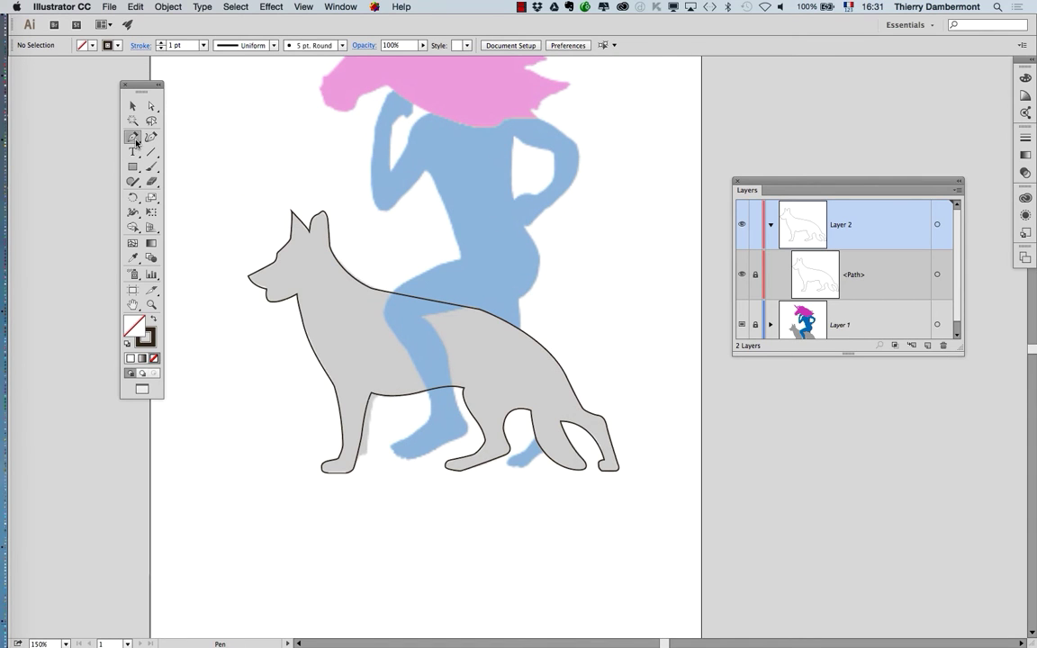
scroll(419, 99, up, 1)
scroll(417, 105, up, 1)
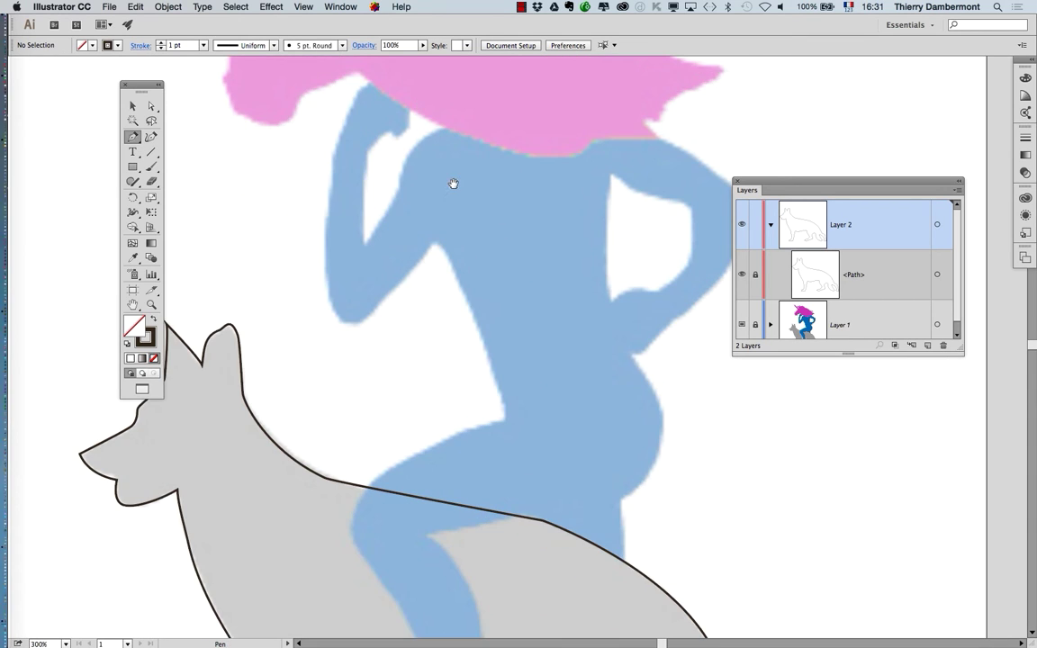
drag(454, 182, 409, 240)
click(306, 160)
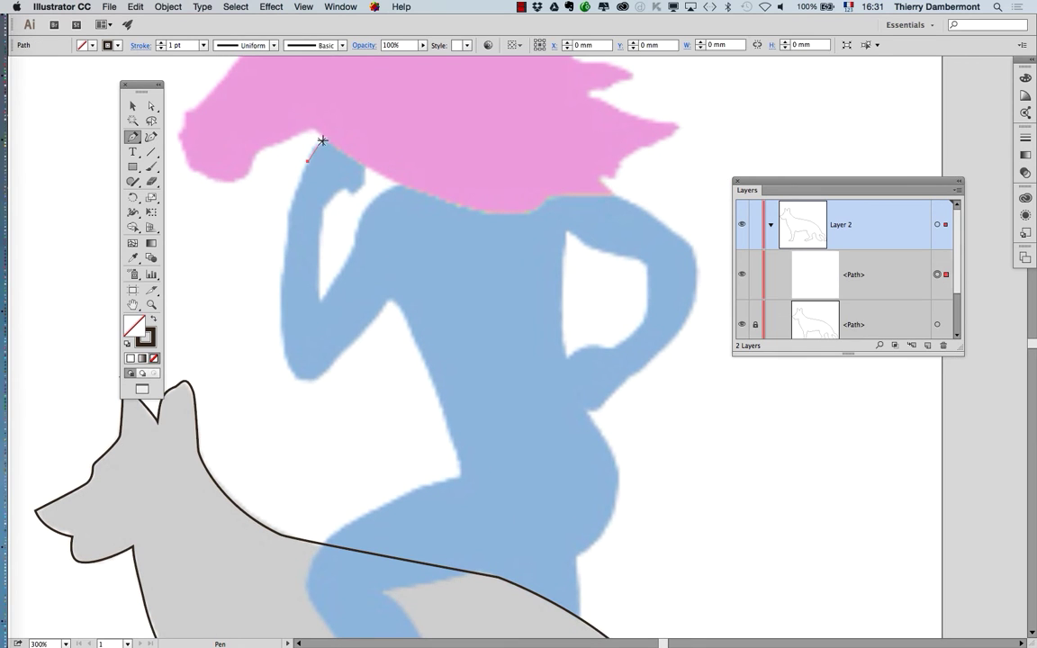
drag(342, 138, 351, 138)
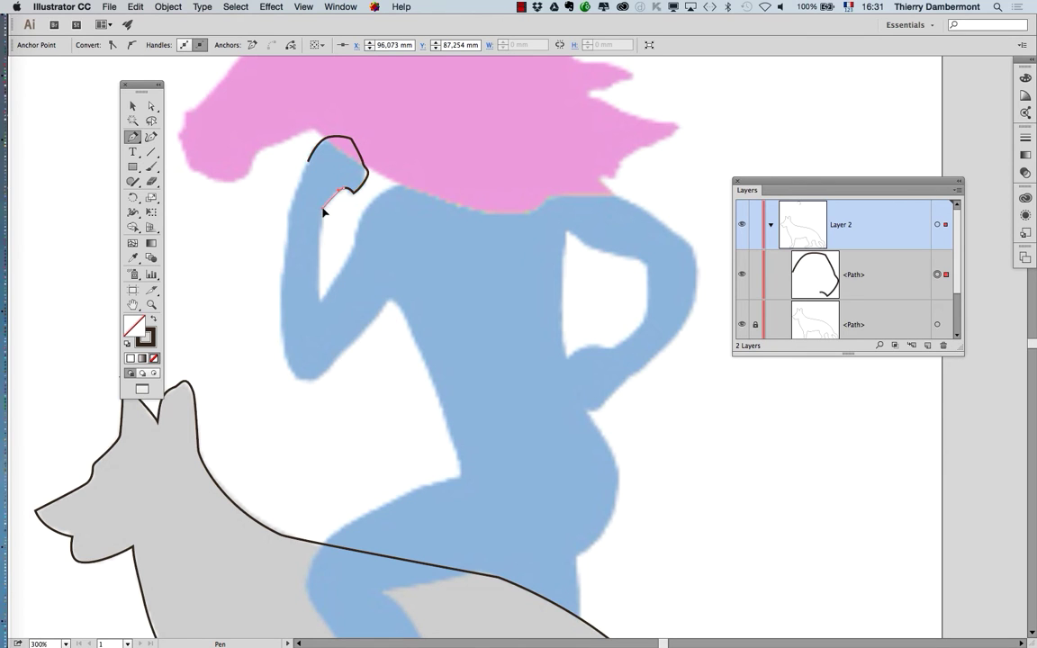
click(324, 321)
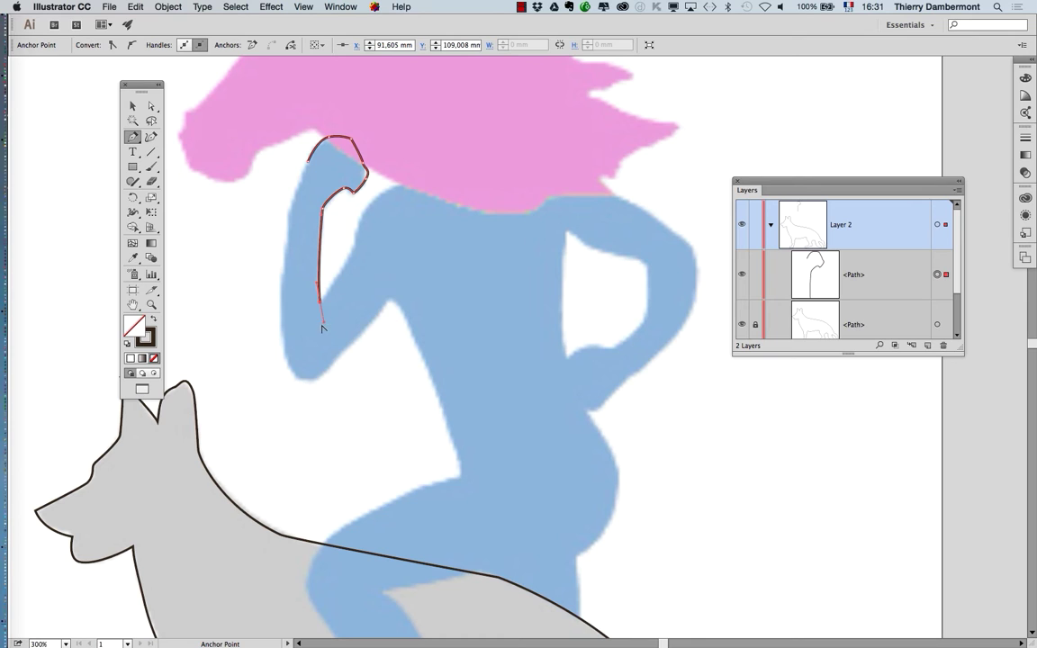
drag(340, 278, 339, 283)
drag(354, 245, 358, 236)
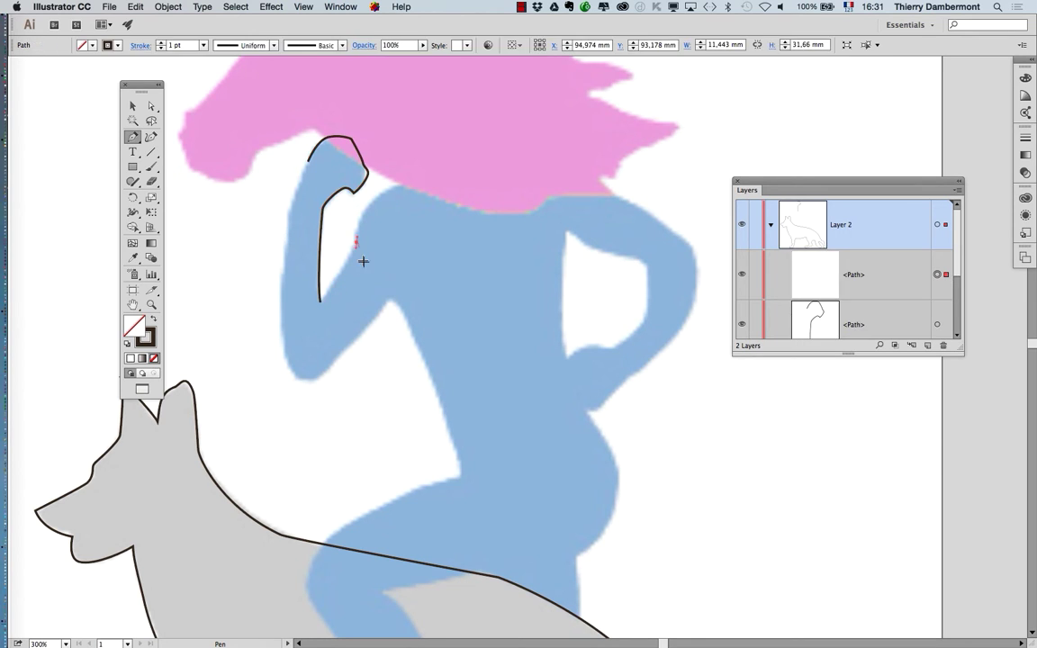
key(super+z)
Resume the path at the elbow crease and trace the upper arm, then across beneath the mane to the far shoulder
click(321, 302)
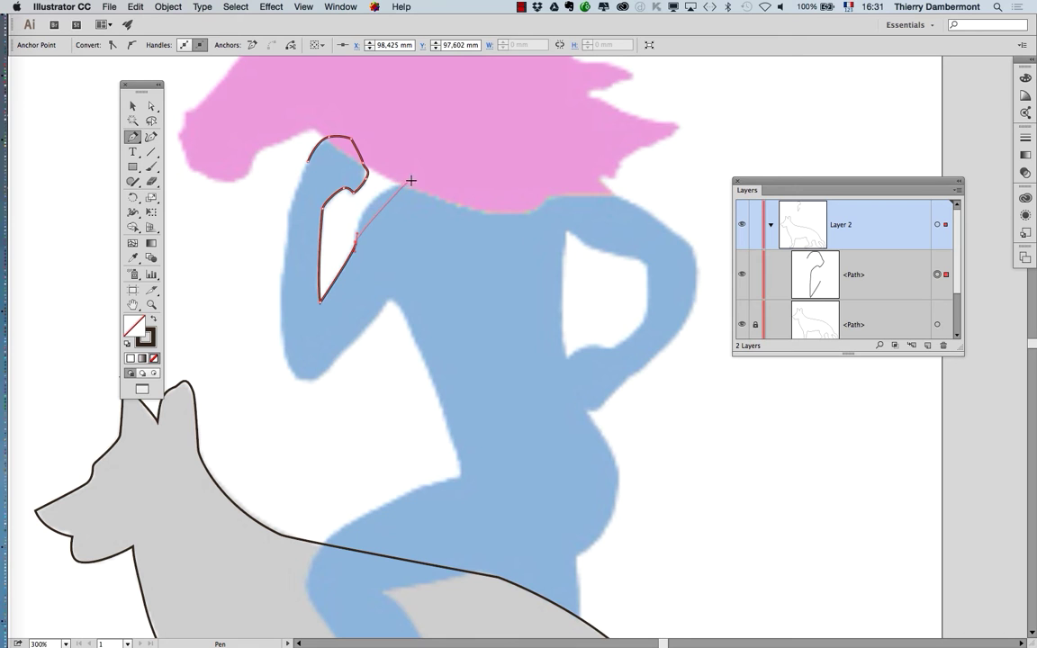
drag(400, 186, 355, 192)
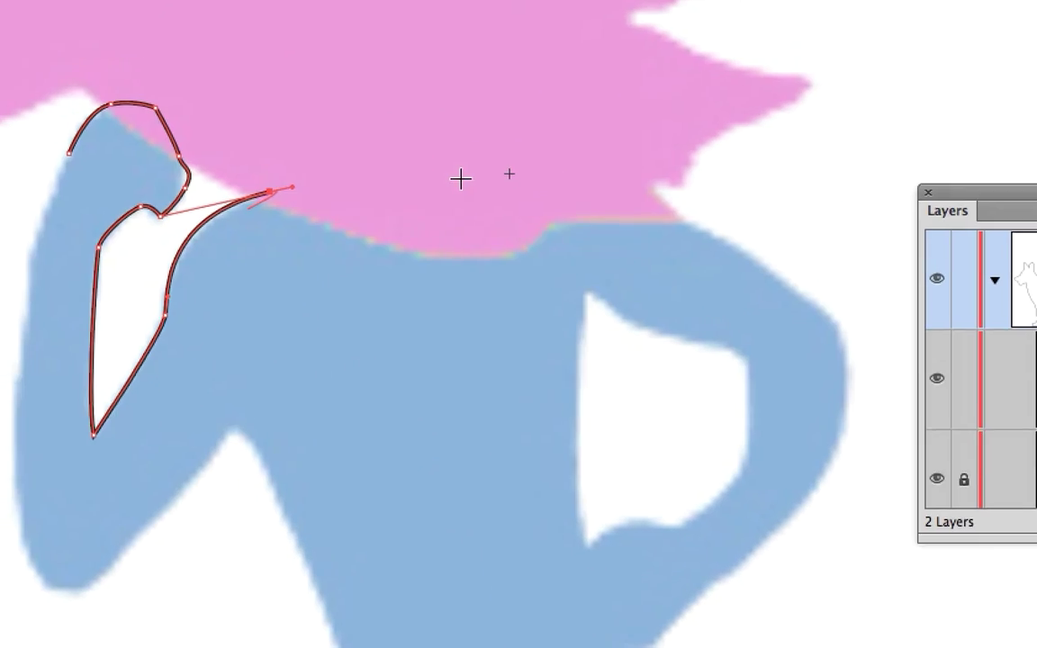
drag(527, 175, 533, 174)
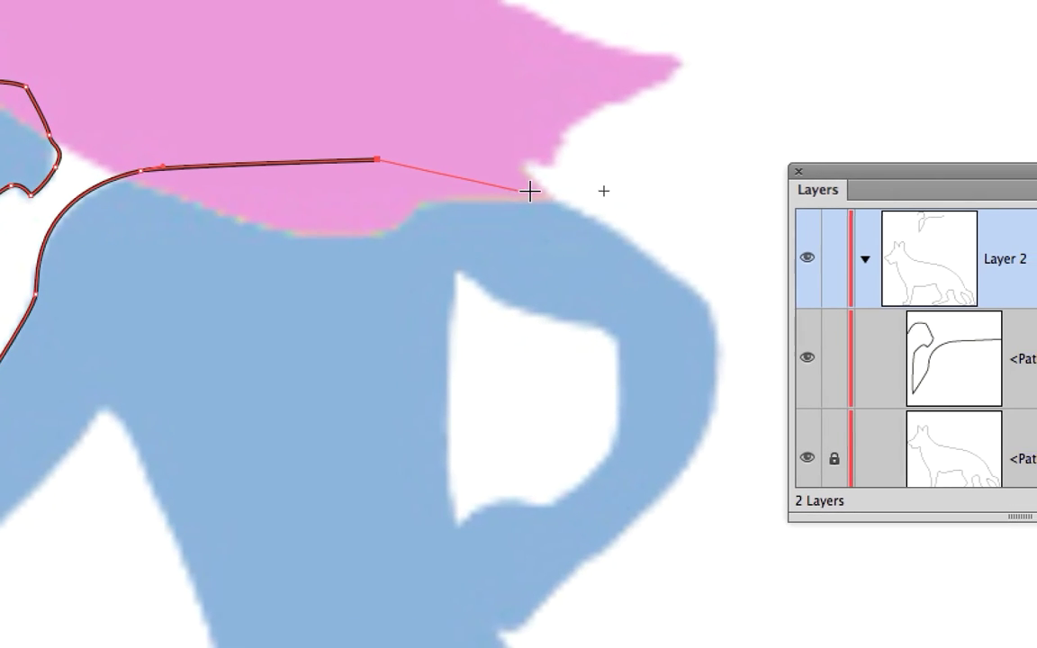
drag(535, 191, 596, 236)
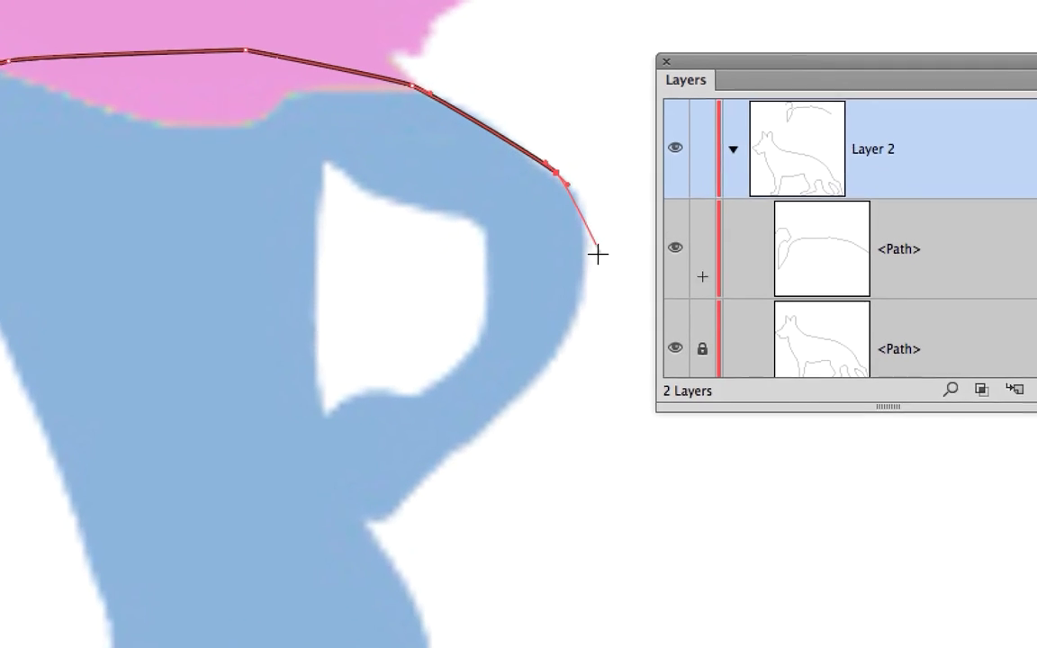
Continue the woman's outline around the outside of the bent elbow and down the forearm, correcting the anchor's handles
drag(619, 299, 619, 302)
drag(593, 249, 595, 255)
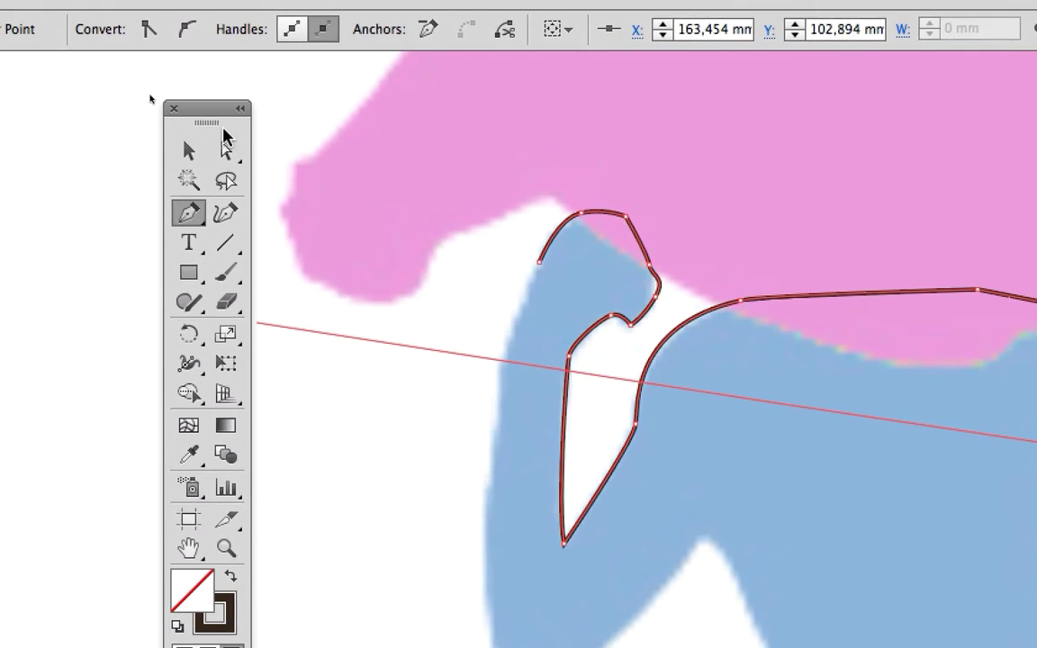
click(224, 140)
click(187, 202)
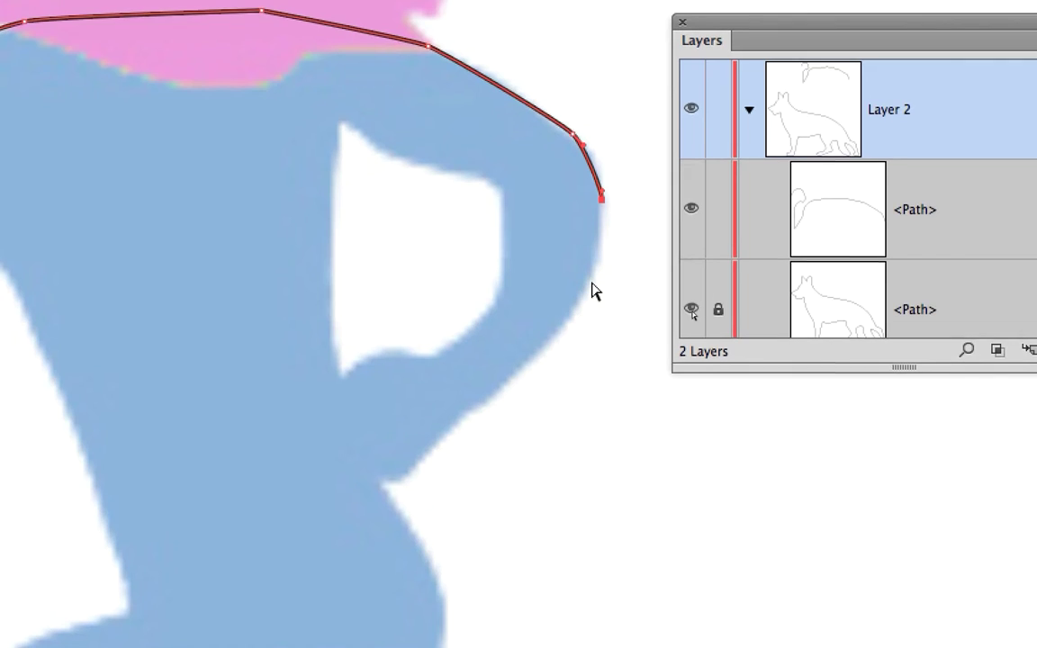
drag(569, 324, 623, 222)
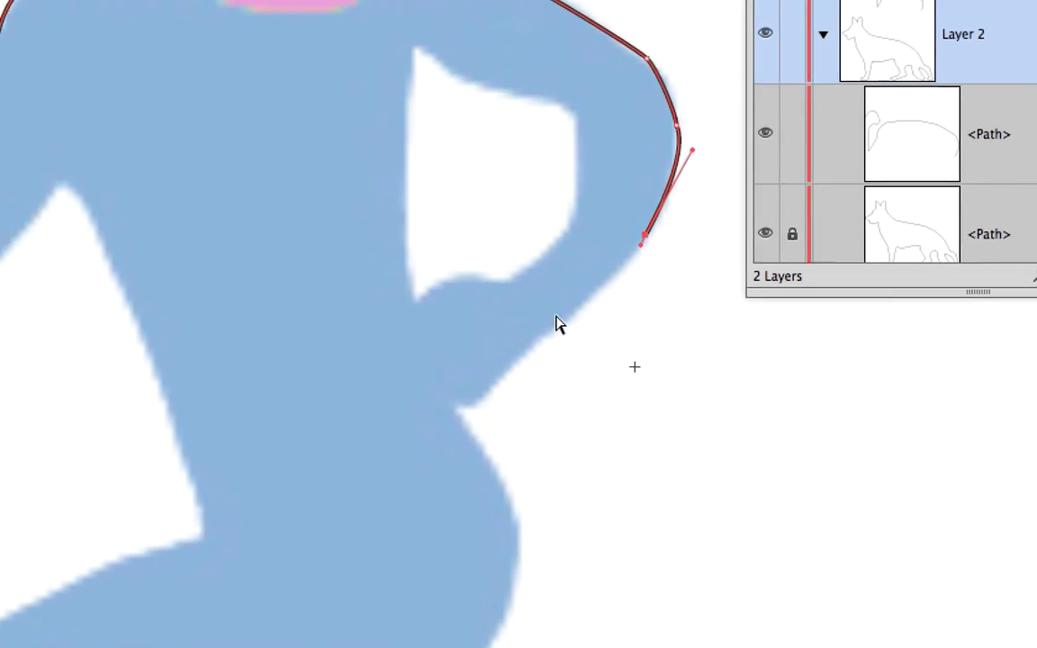
drag(554, 321, 551, 321)
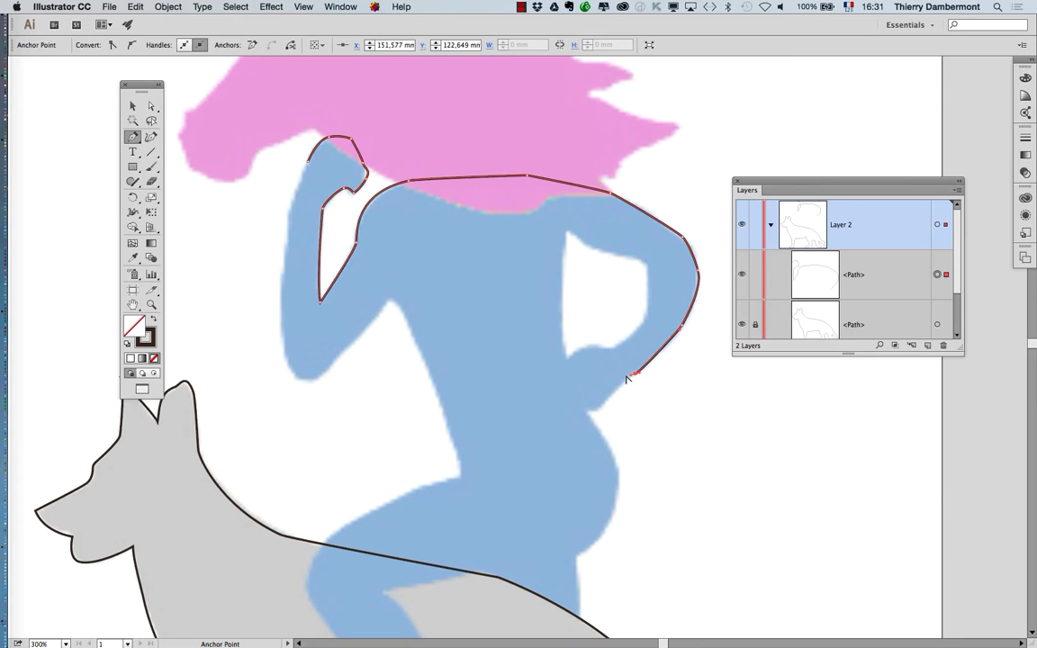
Extend the outline along the wrist and hand resting on the hip to the notch at the waist
scroll(627, 379, up, 1)
scroll(613, 369, down, 5)
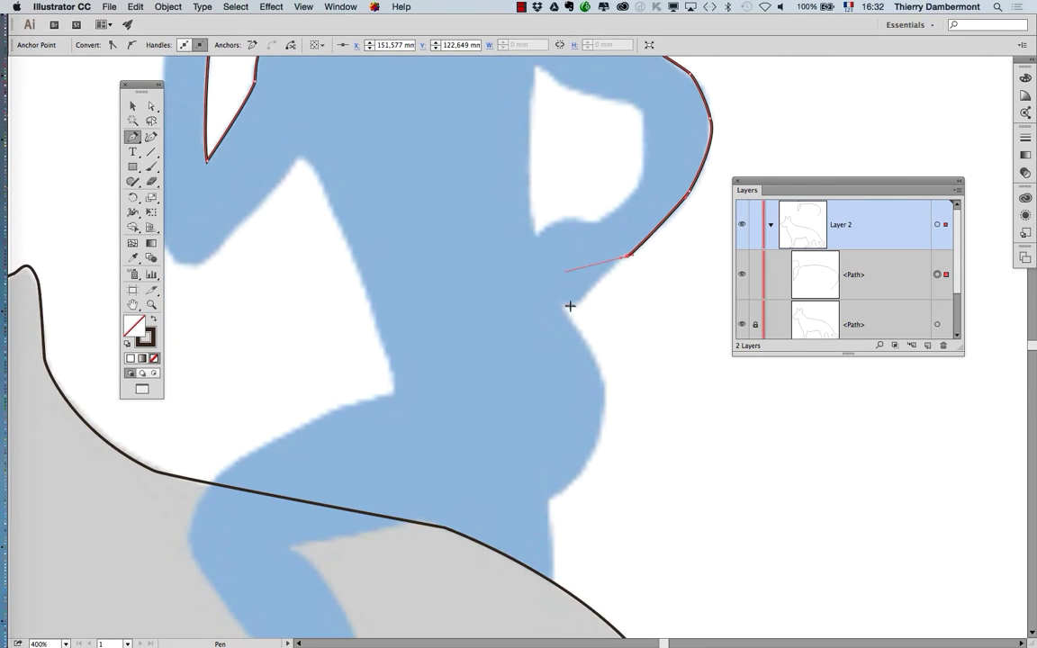
super+click(609, 272)
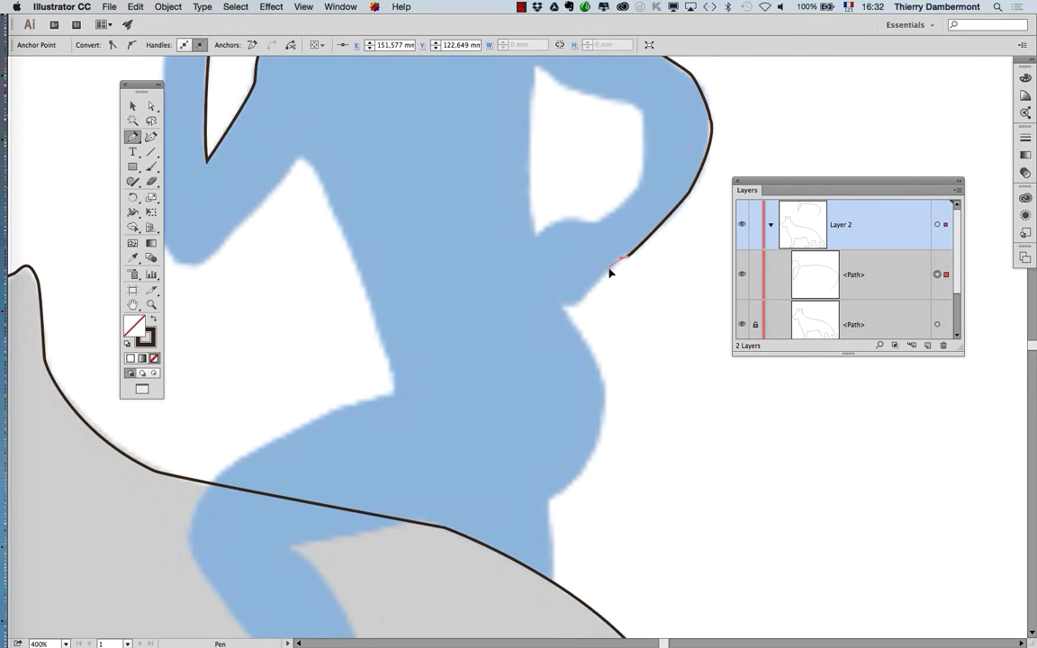
click(576, 302)
click(554, 303)
drag(554, 302, 521, 191)
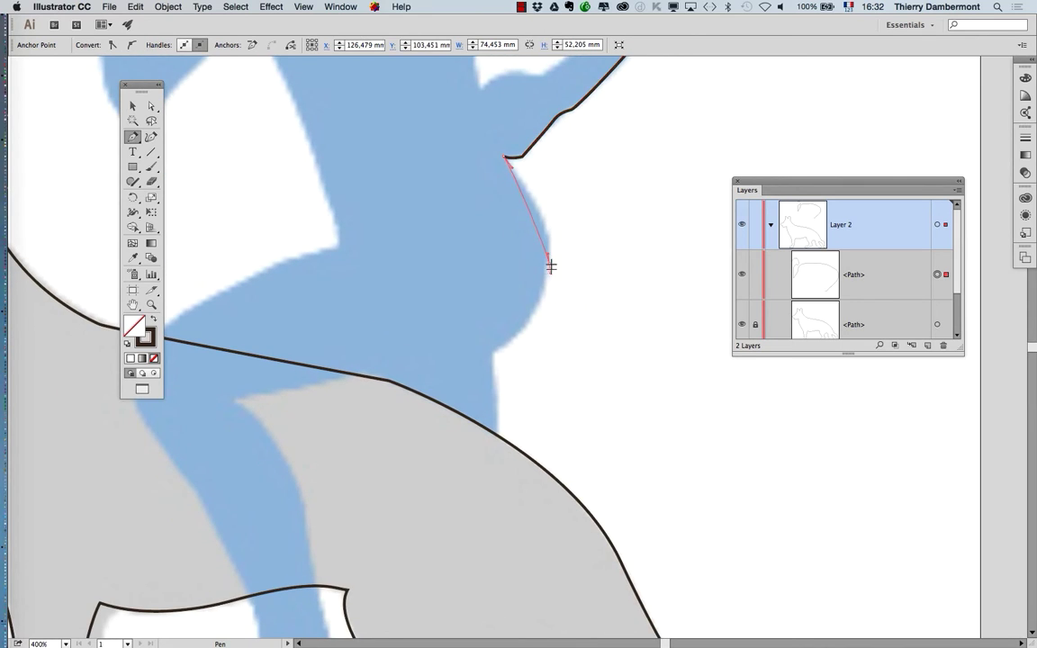
Trace the curve of the woman's buttock from the waist notch to the crease above the thigh
click(550, 263)
drag(549, 258, 554, 221)
drag(482, 356, 546, 322)
Continue the woman's outline from the buttock crease down the back of the thigh to the dog's back, adjusting the anchor's handles
key(space)
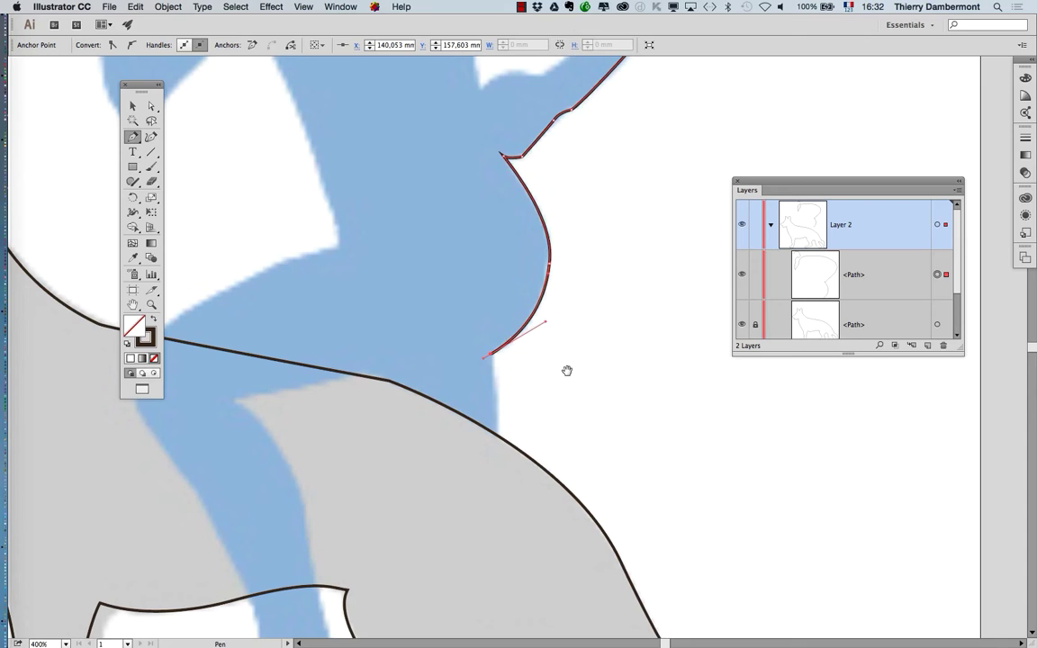
drag(567, 370, 588, 209)
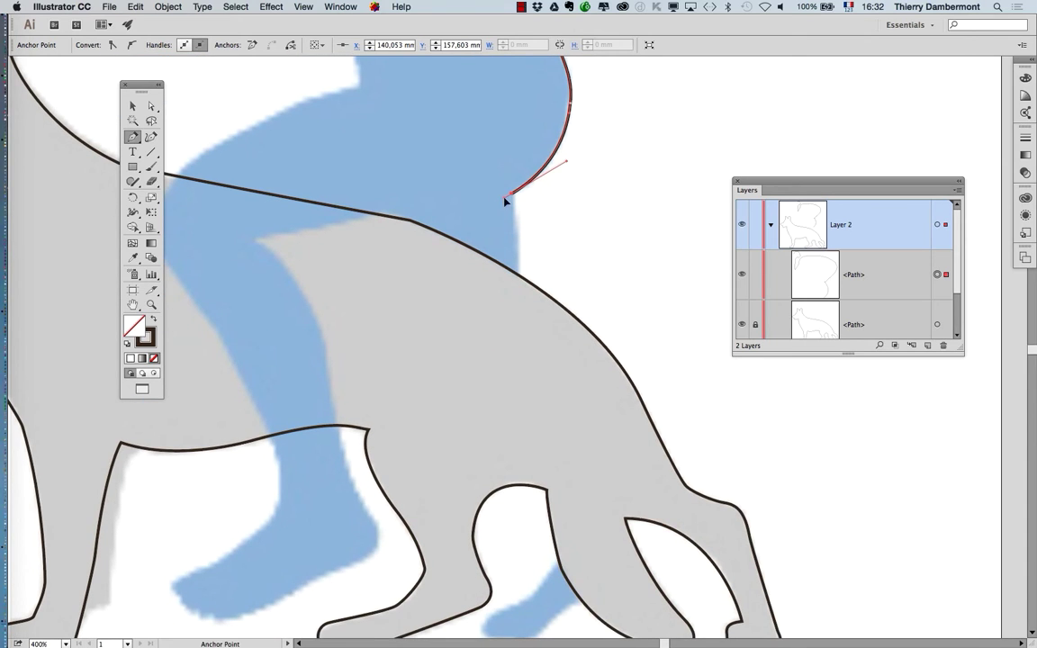
alt+click(512, 202)
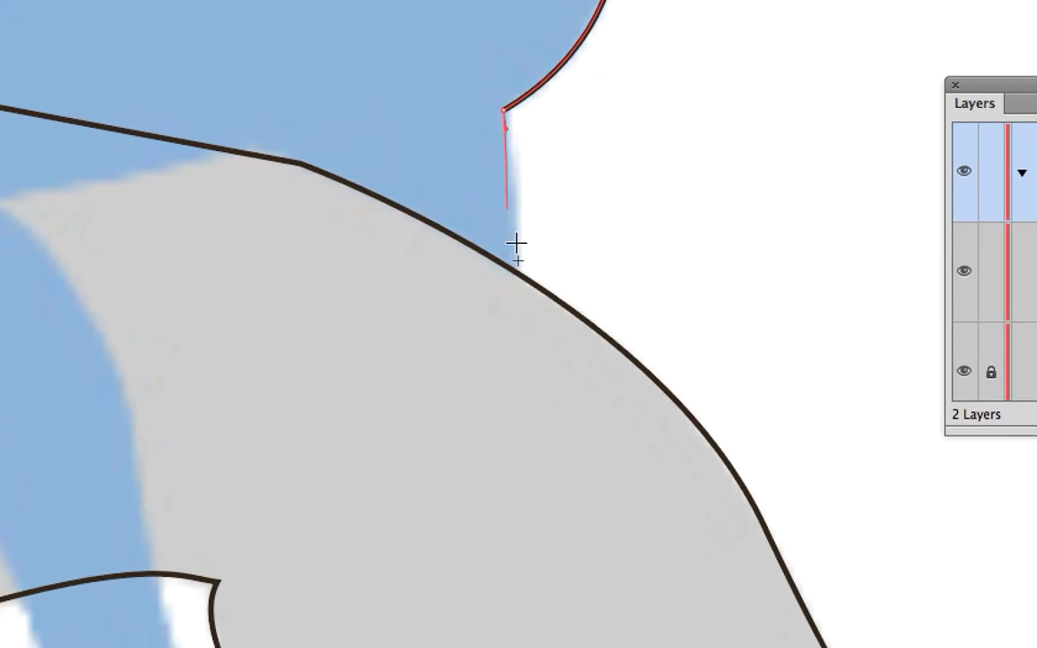
drag(516, 272, 515, 298)
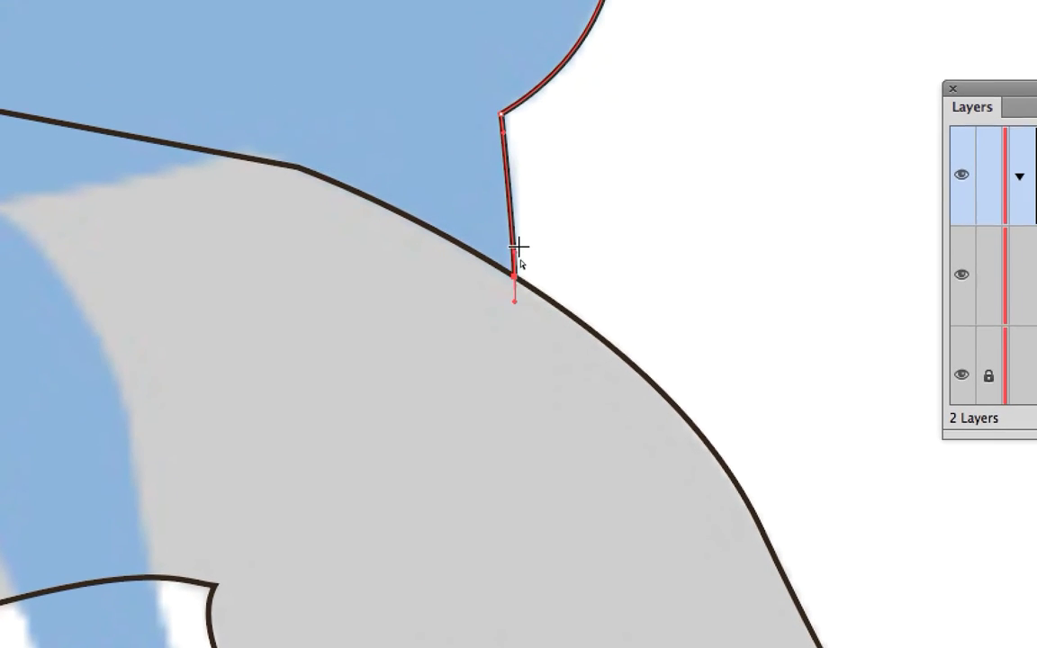
drag(514, 252, 517, 230)
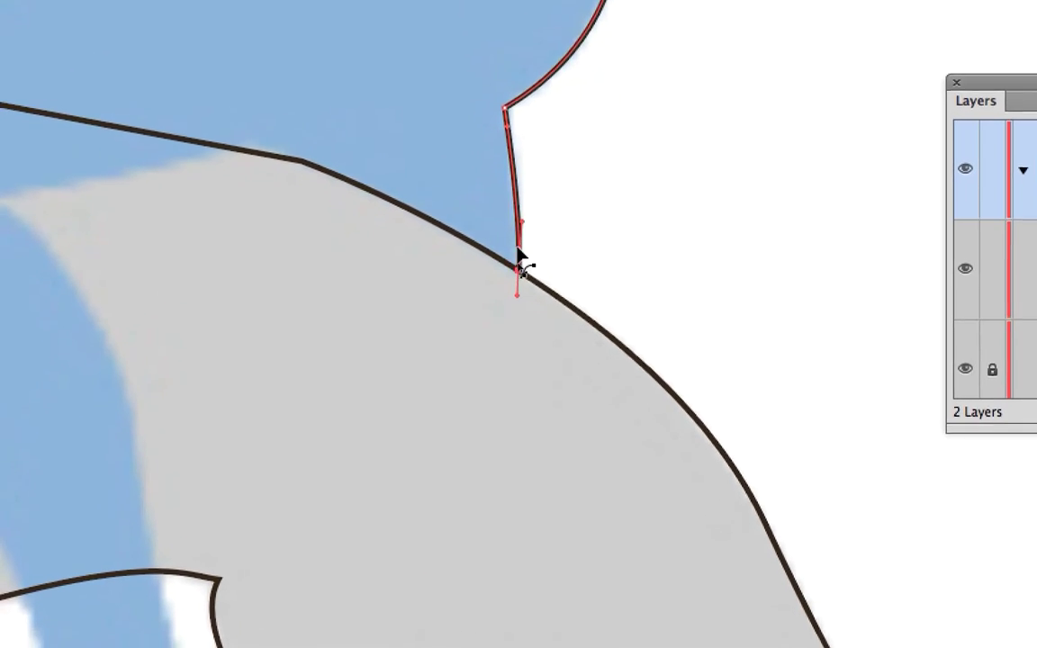
Extend the path along the dog's back line, ending that stretch in a corner, and trace the thigh's underside to the crease behind the knee
drag(516, 294, 434, 219)
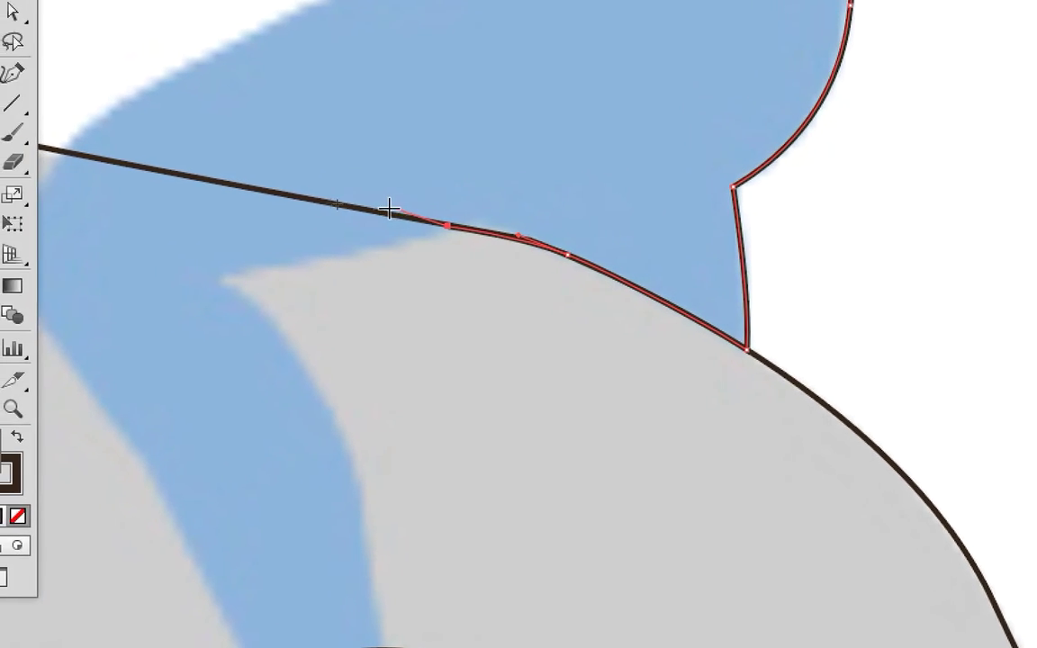
drag(260, 191, 401, 252)
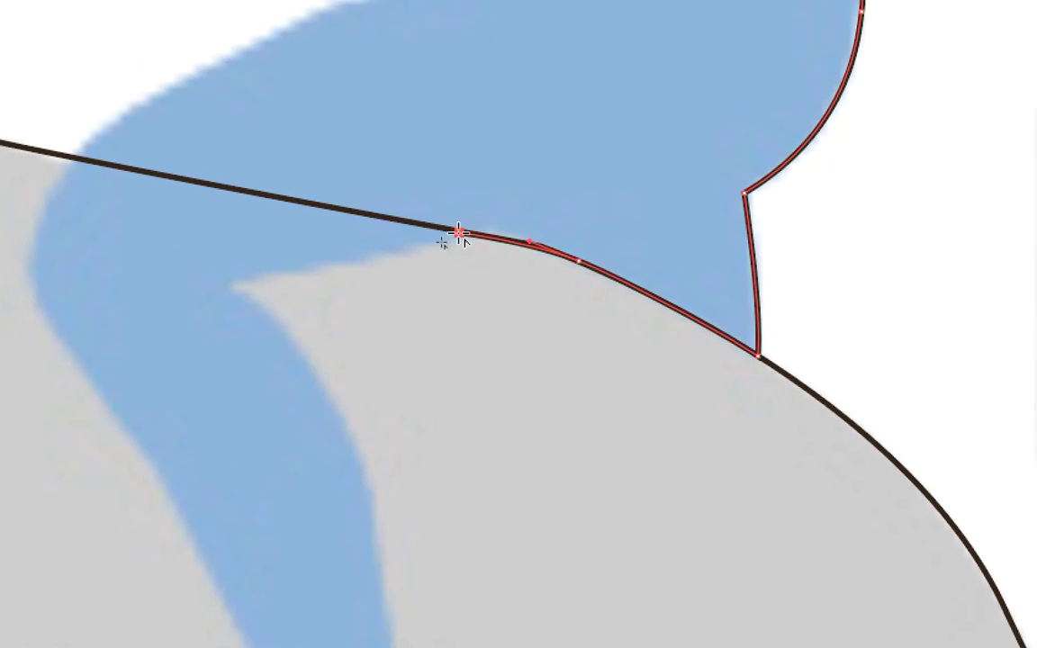
click(458, 233)
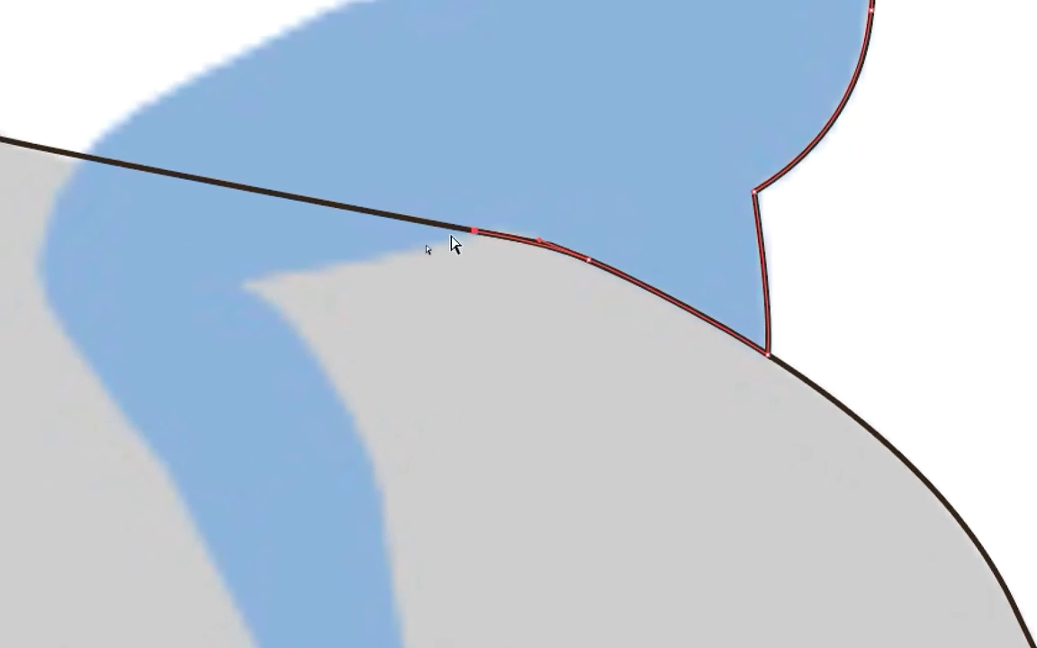
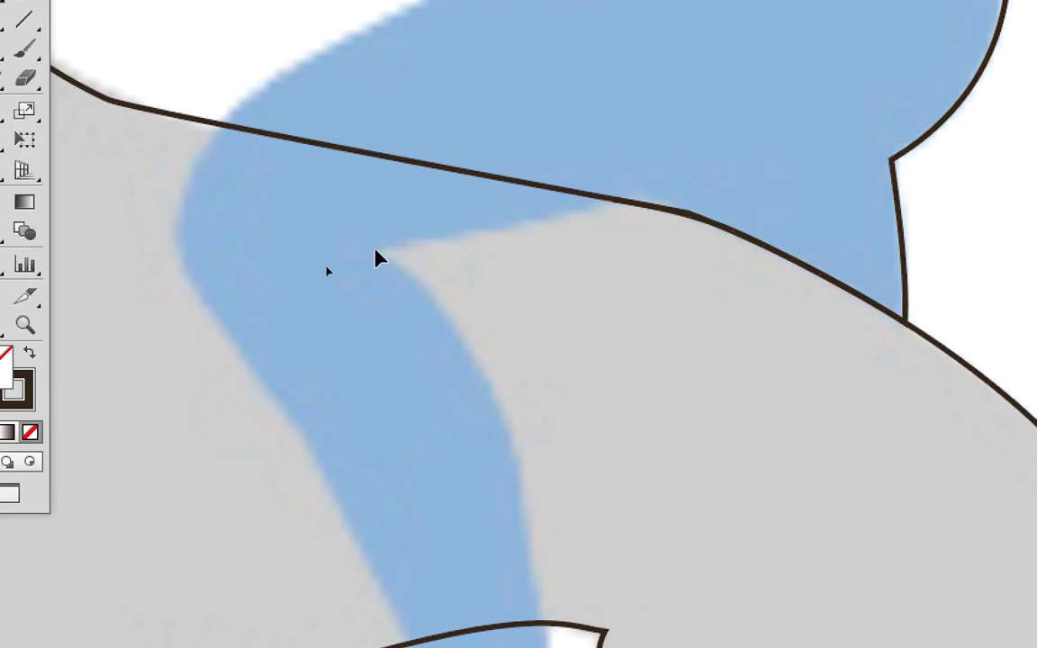
drag(372, 249, 482, 240)
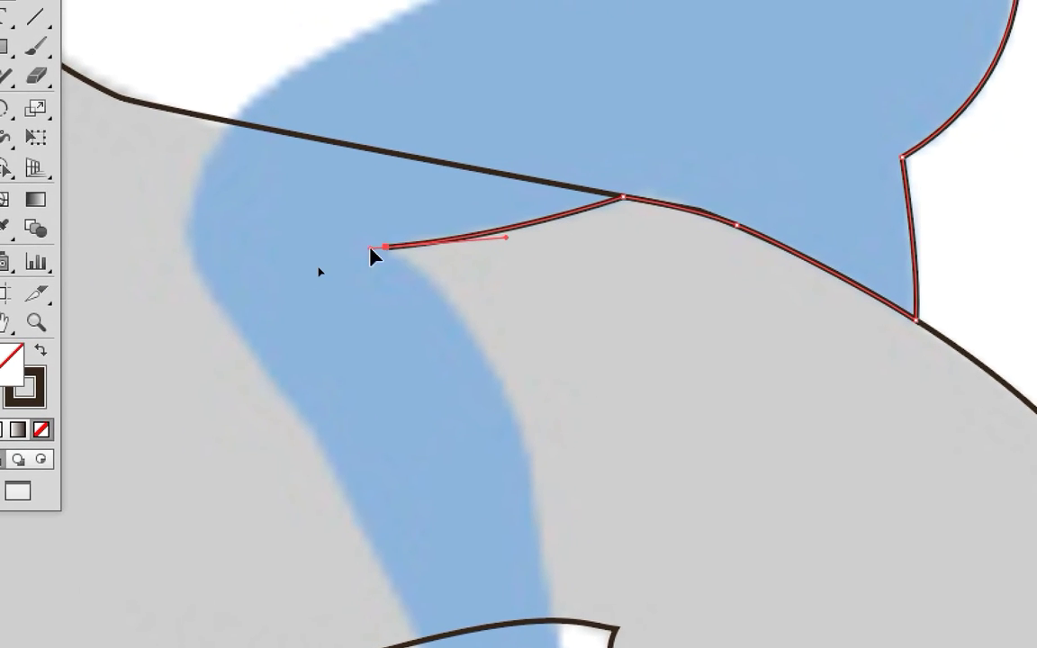
drag(372, 249, 413, 255)
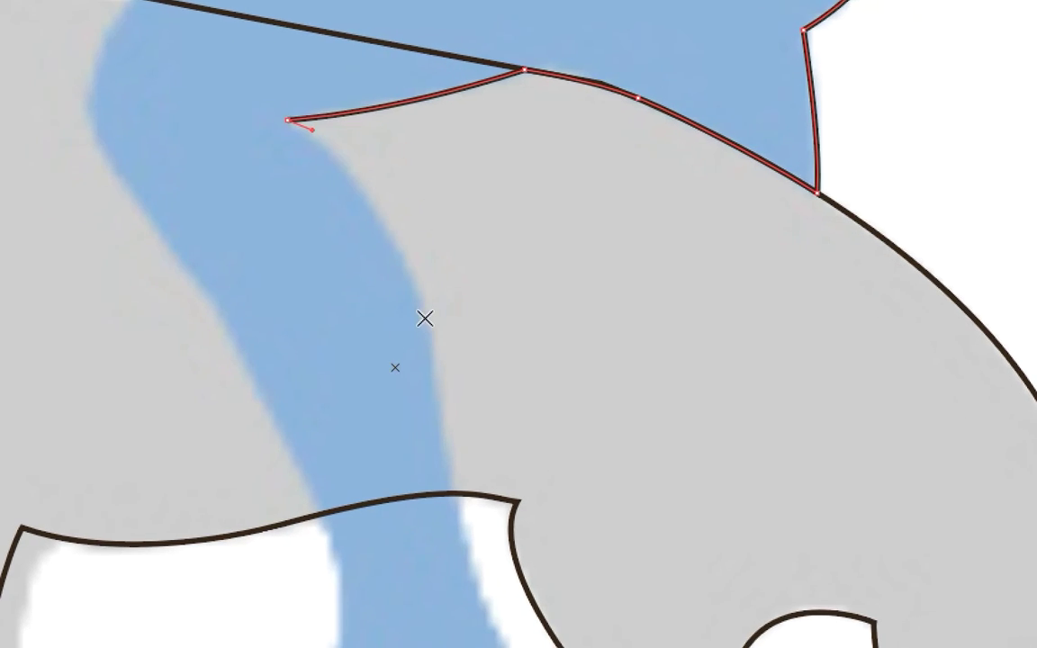
drag(450, 380, 454, 391)
key(ctrl+z)
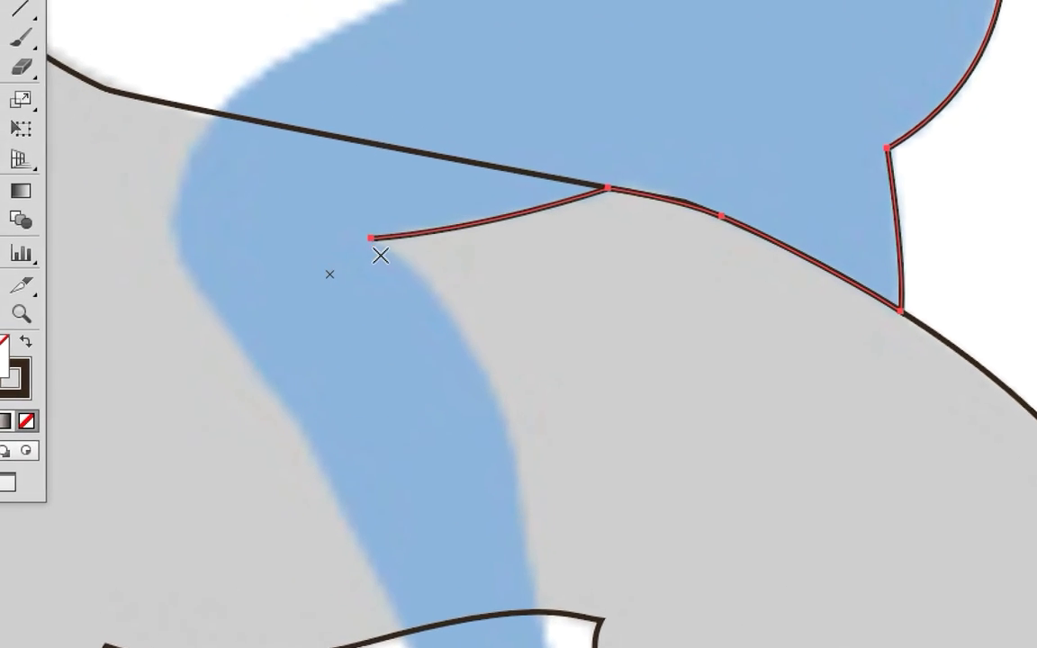
Resume the path at the crease behind the knee and trace the back of the calf down to the heel
click(358, 208)
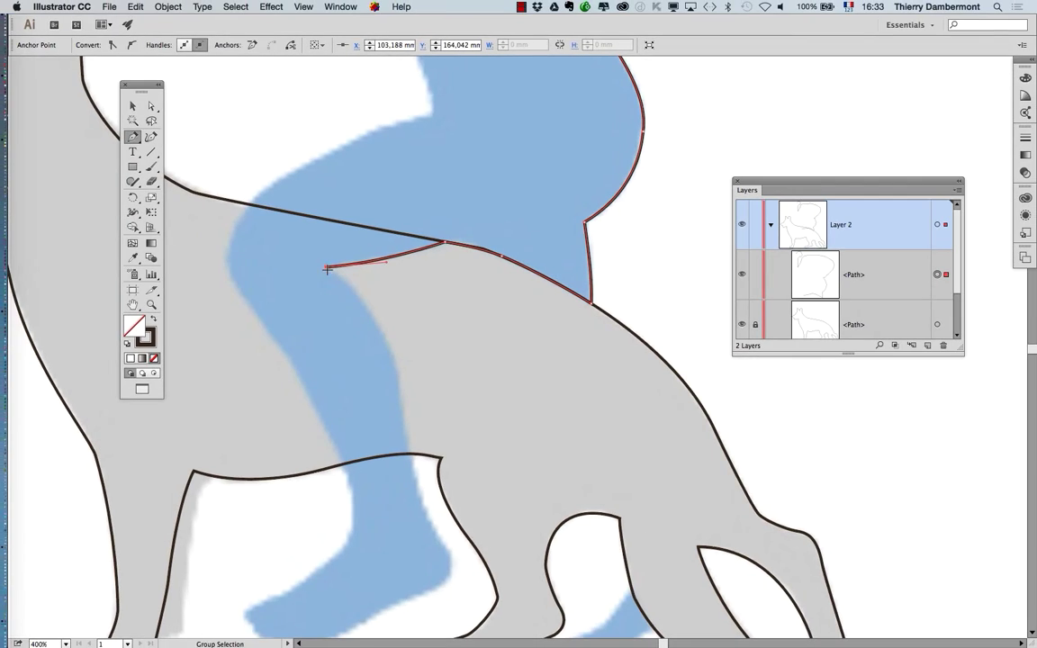
drag(498, 428, 538, 360)
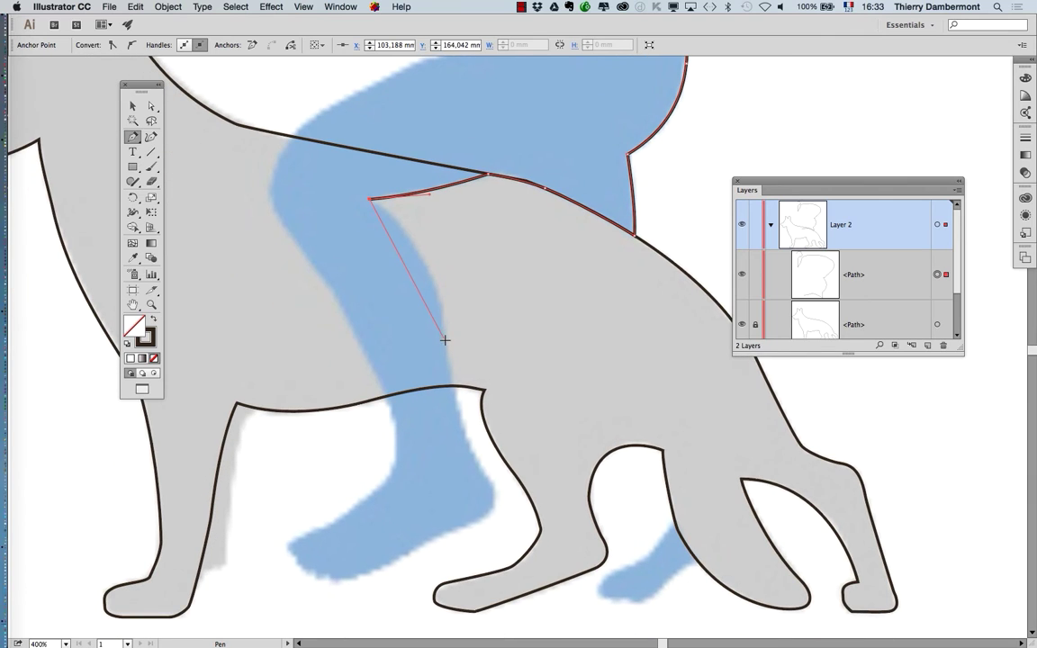
drag(444, 339, 450, 258)
mouse_move(474, 449)
mouse_down()
mouse_move(477, 457)
mouse_move(461, 431)
mouse_up()
click(494, 495)
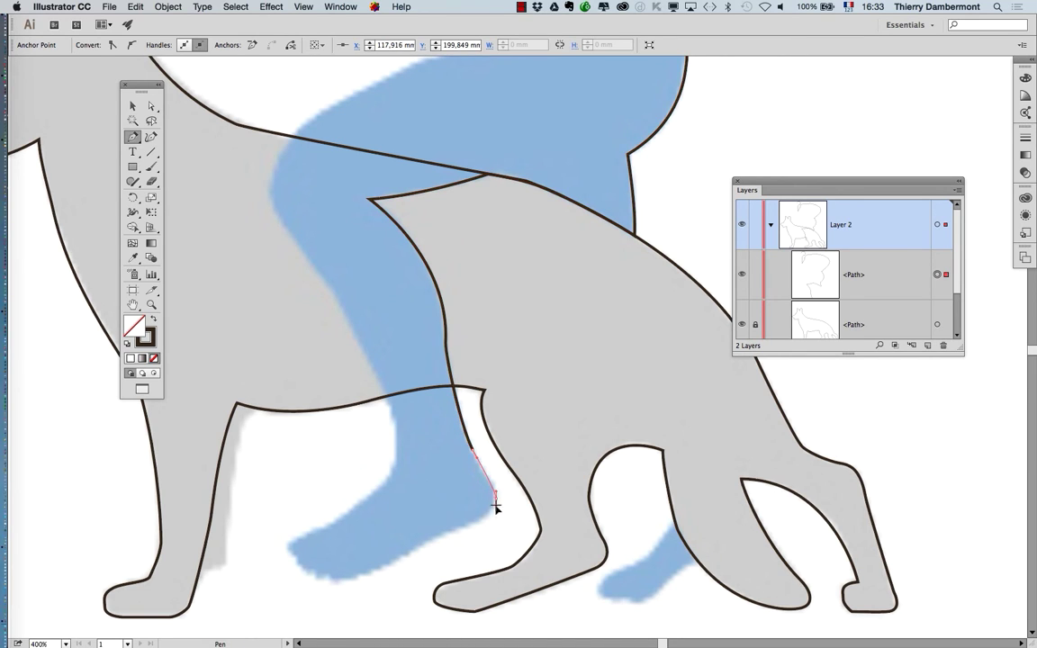
Trace around the heel, sole and toes, and back over the top of the foot to the front of the ankle
drag(473, 523, 463, 524)
drag(399, 555, 309, 533)
alt+click(296, 553)
mouse_move(374, 496)
mouse_down()
mouse_move(391, 482)
mouse_move(363, 501)
mouse_up()
drag(394, 415, 406, 474)
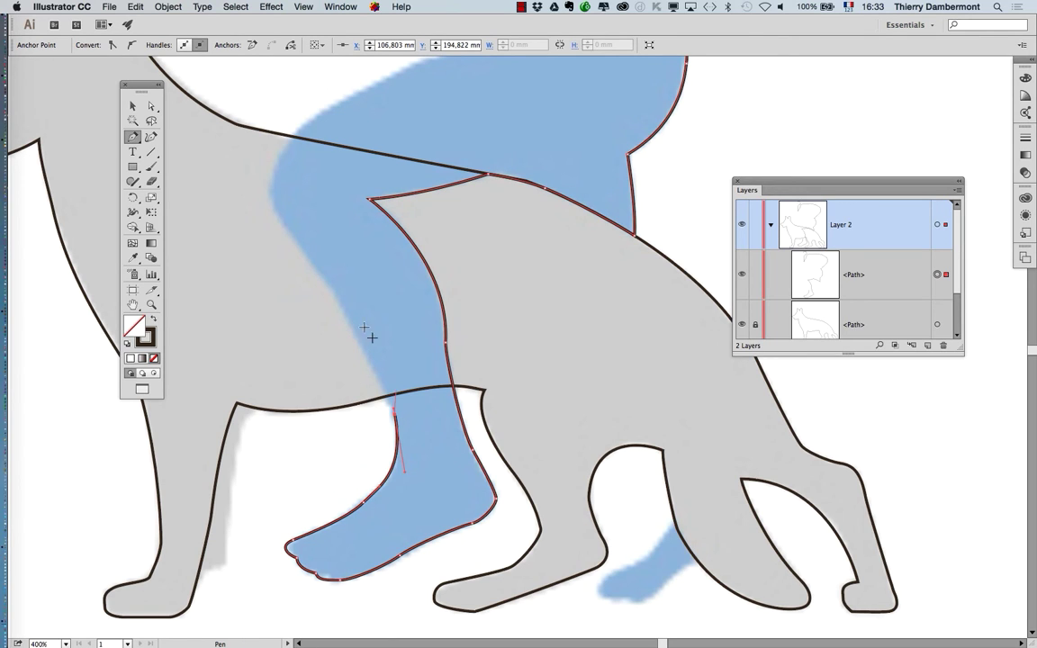
Trace the shin up from the ankle and curve the outline around the knee to the start of the upper thigh
drag(310, 260, 300, 250)
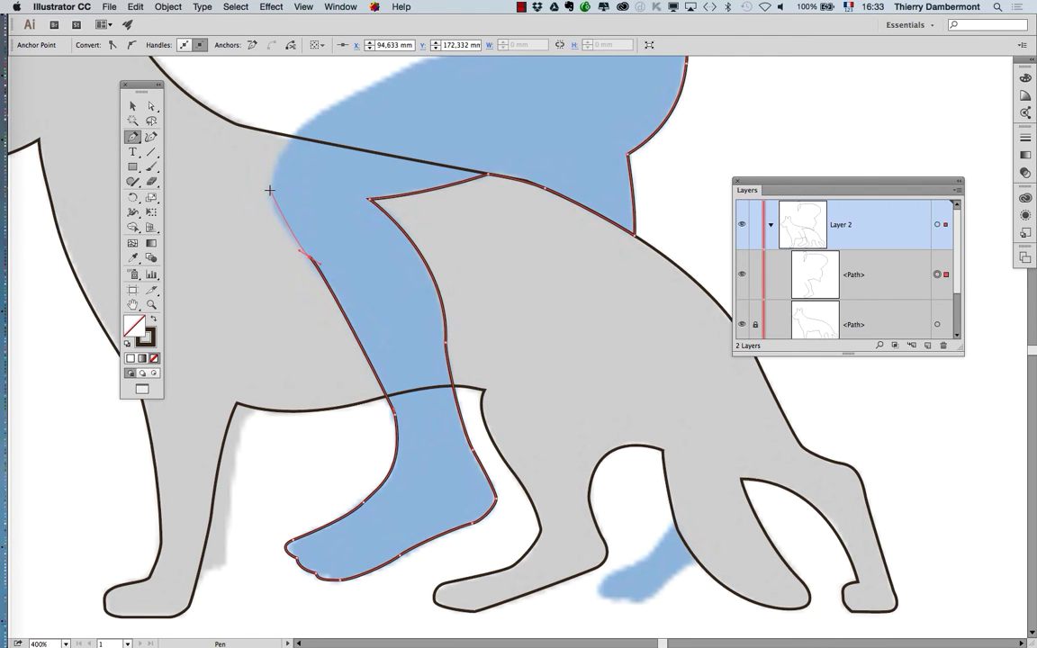
drag(299, 203, 334, 308)
click(358, 213)
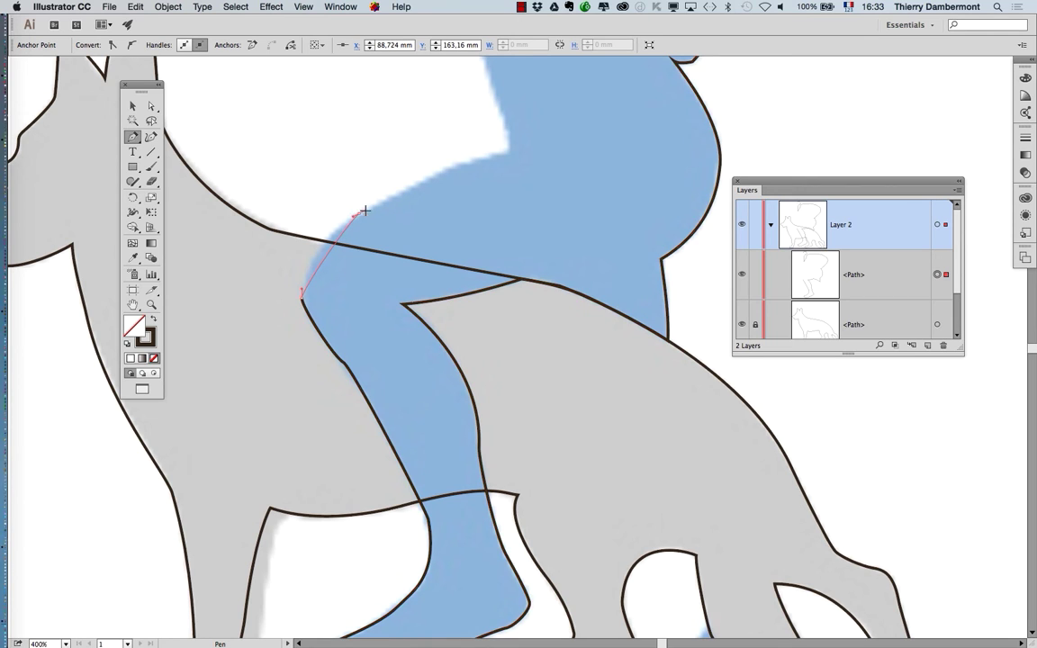
drag(352, 217, 306, 240)
Trace the top of the thigh to the hip crease, reshape the curve with its handle and make the anchor a corner
click(505, 152)
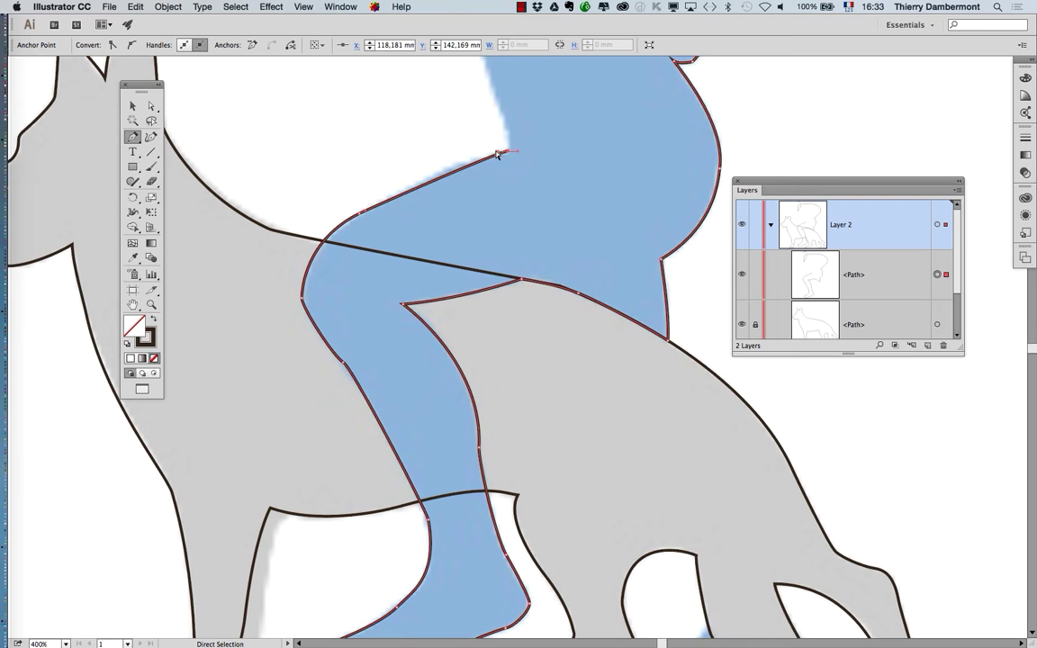
drag(497, 153, 455, 158)
drag(492, 202, 504, 416)
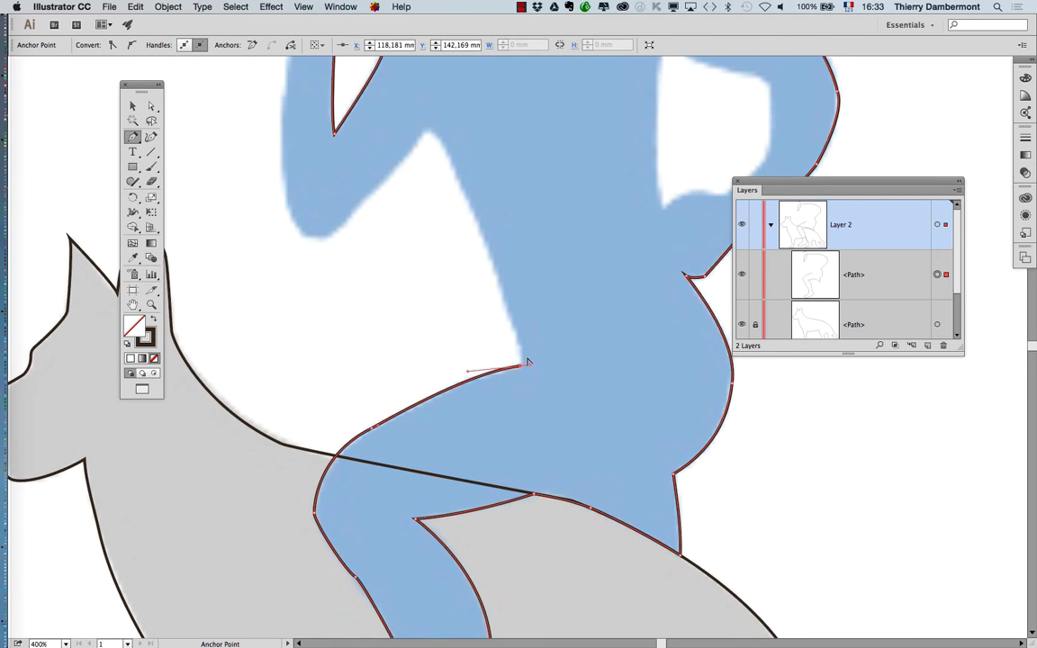
mouse_move(530, 365)
mouse_down()
mouse_move(523, 352)
mouse_move(521, 367)
mouse_up()
click(521, 367)
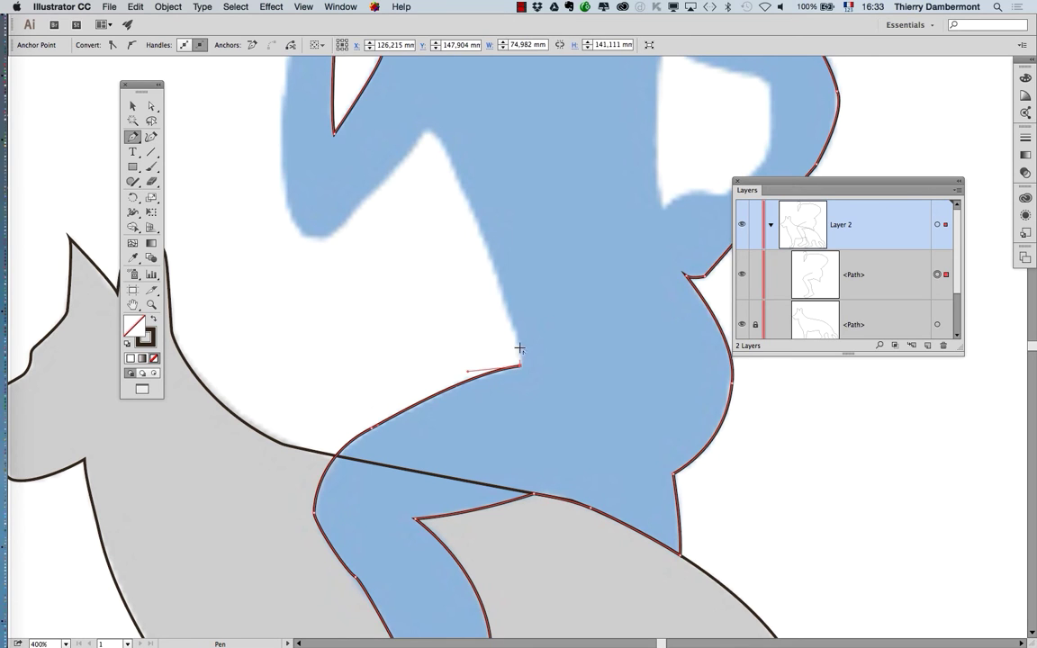
Trace the front of the woman's torso upward from the hip crease along the belly, adjusting the new anchor's handles
click(472, 213)
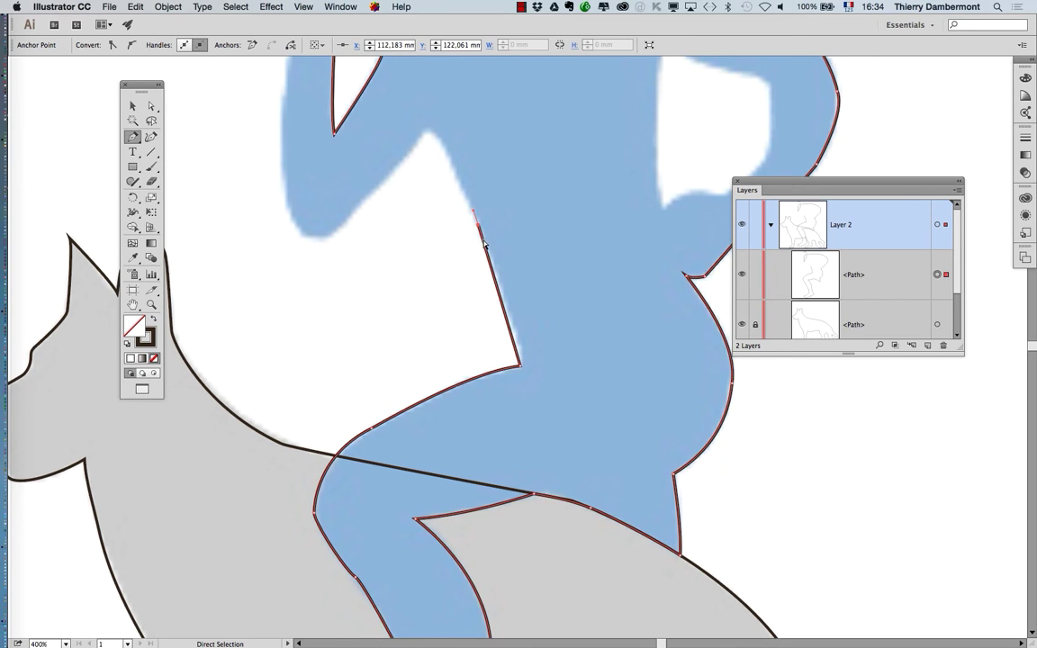
super+click(485, 243)
drag(469, 228, 528, 352)
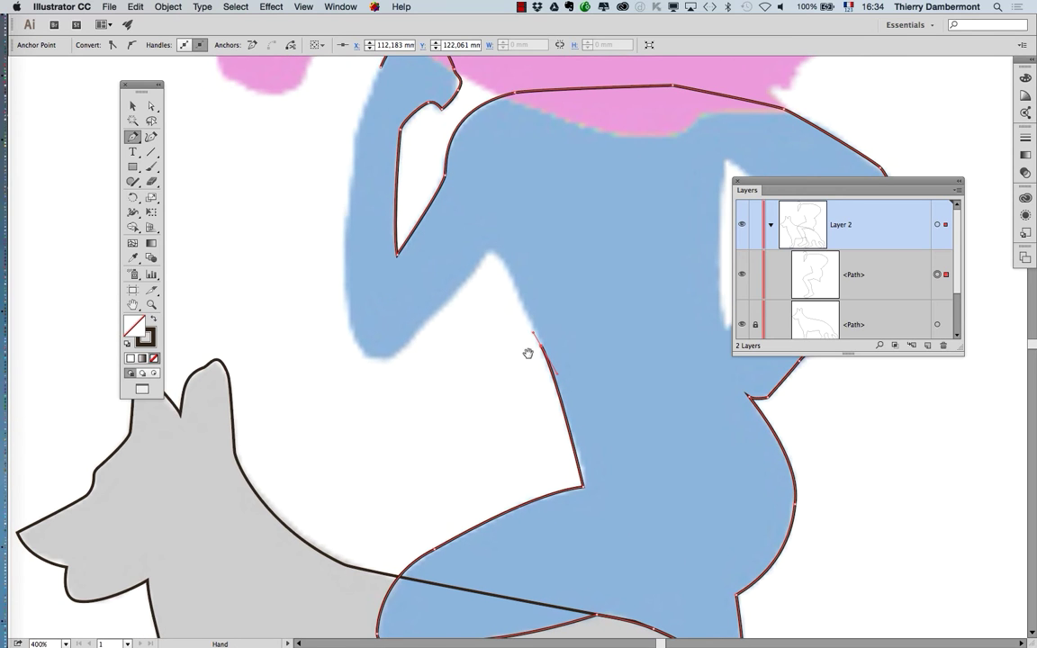
Continue the blue figure's outline with the Pen tool around the armpit, along the upper arm, around the elbow and up the raised forearm
super+click(505, 268)
mouse_move(502, 259)
mouse_down()
mouse_move(488, 253)
mouse_move(475, 270)
mouse_up()
super+click(471, 268)
key(super+z)
click(417, 329)
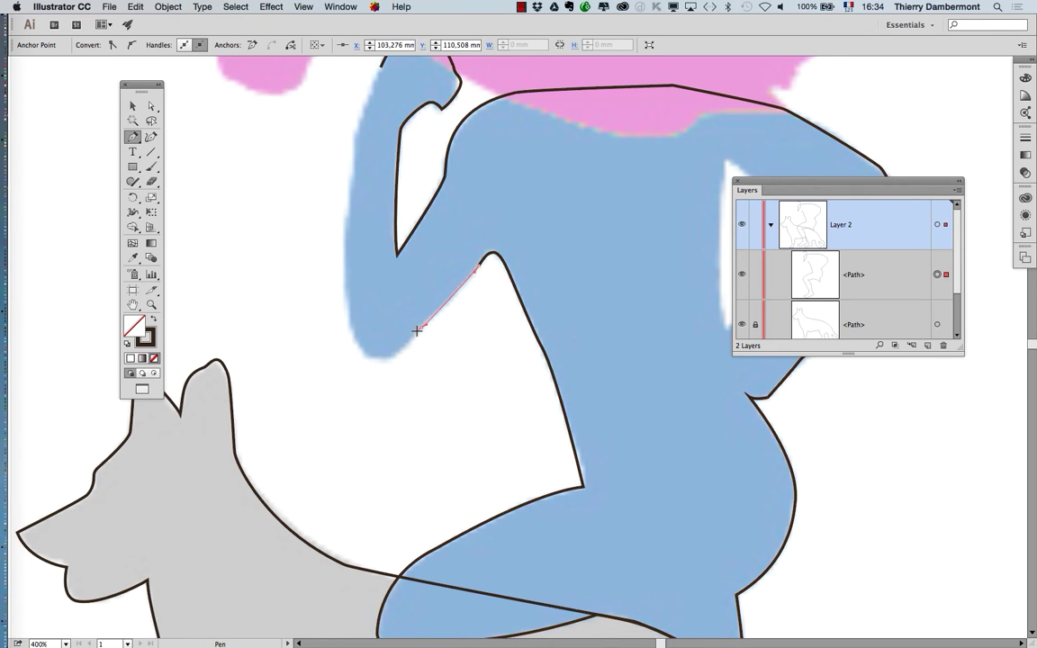
drag(378, 357, 364, 359)
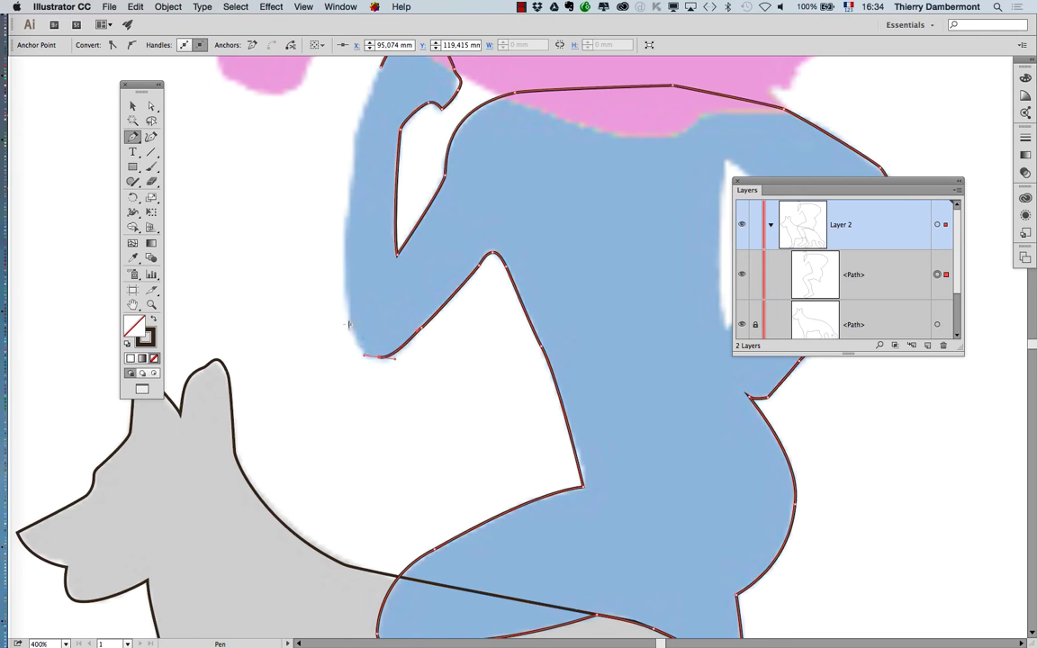
drag(350, 298, 348, 299)
drag(353, 130, 390, 208)
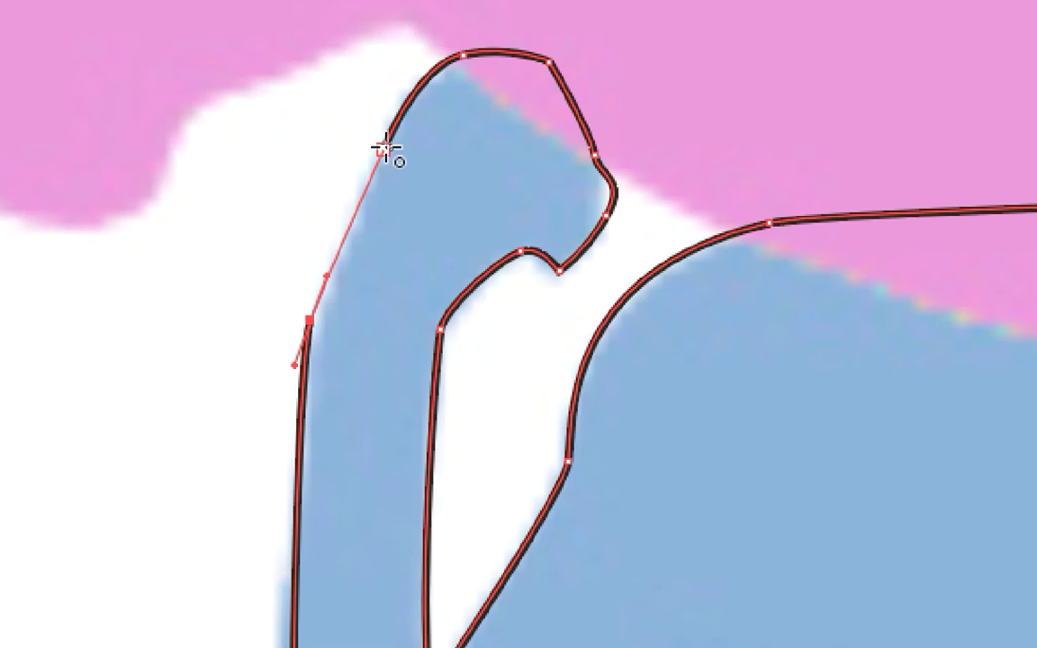
click(386, 148)
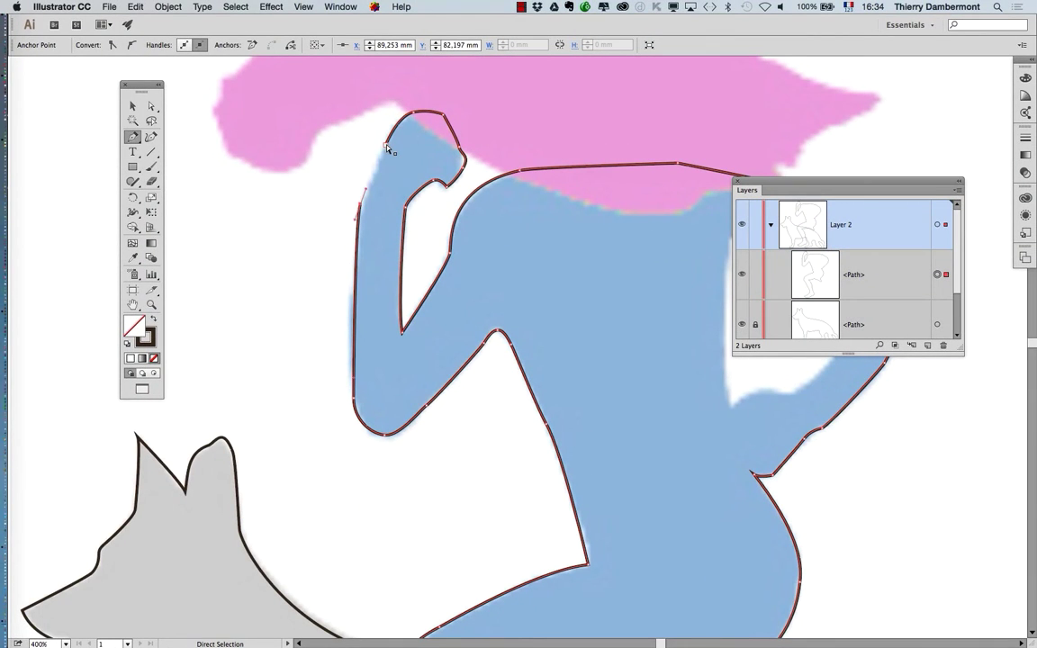
Select the body outline and join its open ends at the raised forearm to close the path
click(132, 105)
click(351, 241)
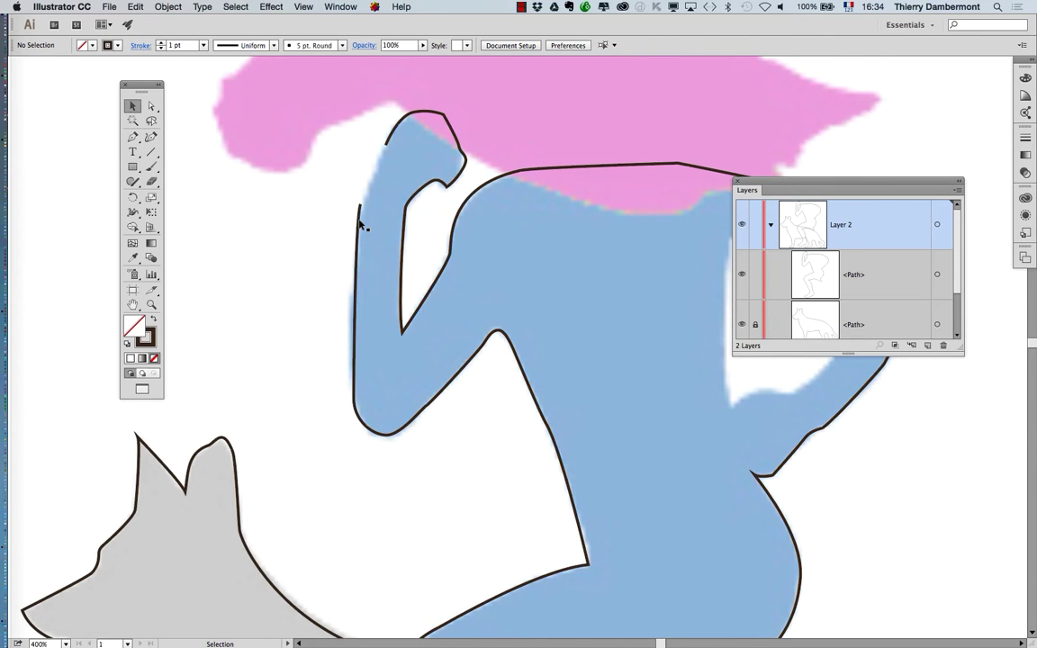
click(359, 224)
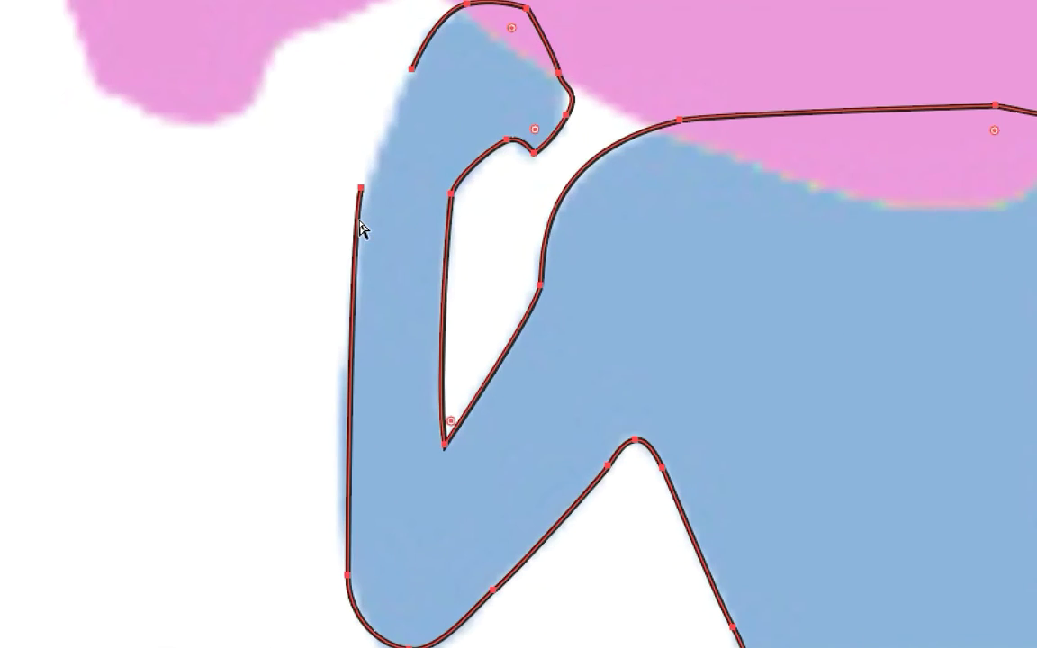
key(super+j)
key(v)
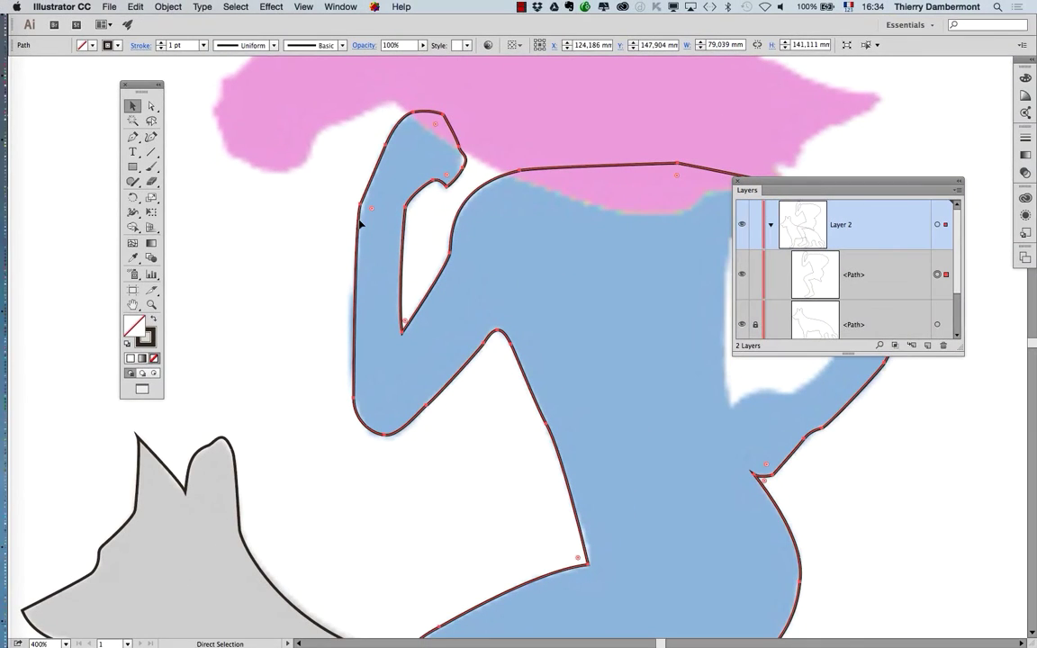
click(169, 6)
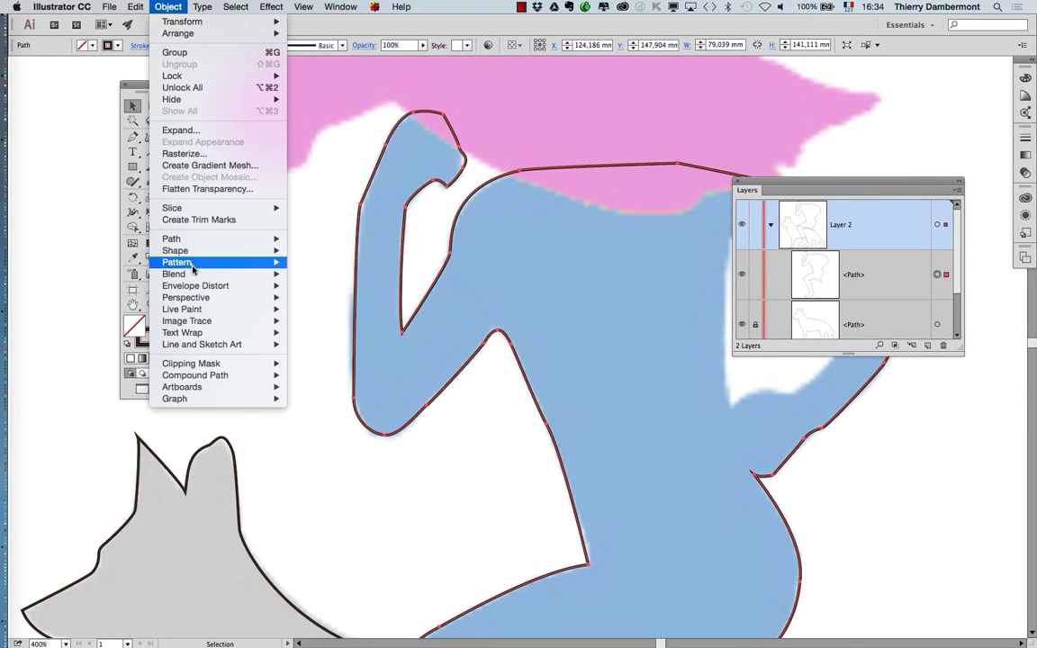
mouse_move(194, 241)
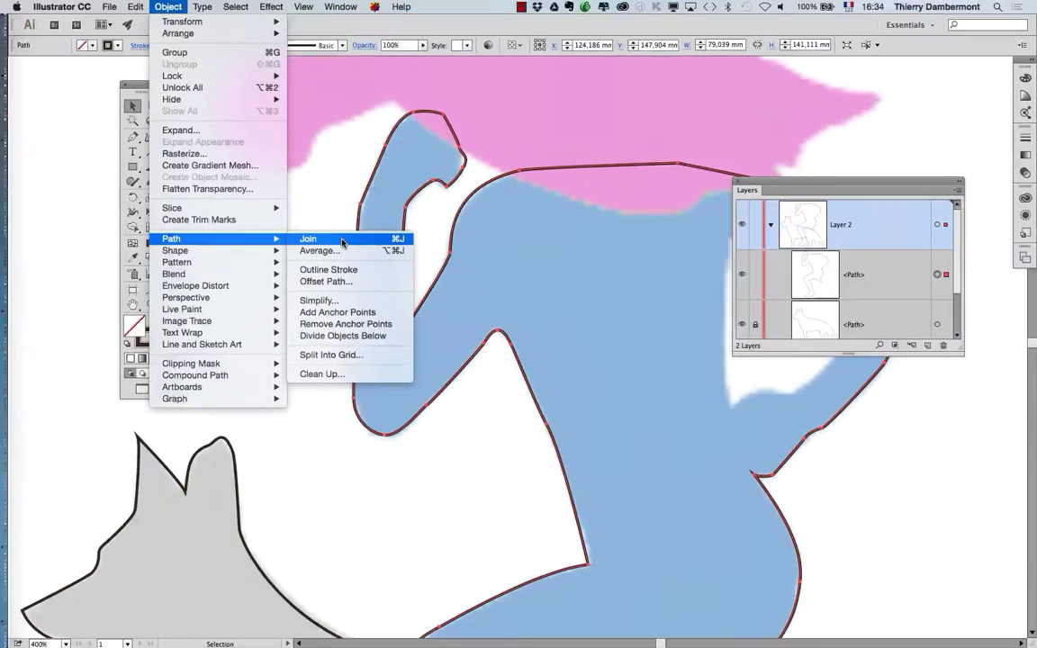
click(342, 241)
Begin a new Pen path along the upper edge of the white opening between the torso and the arm on the hip
scroll(519, 297, down, 3)
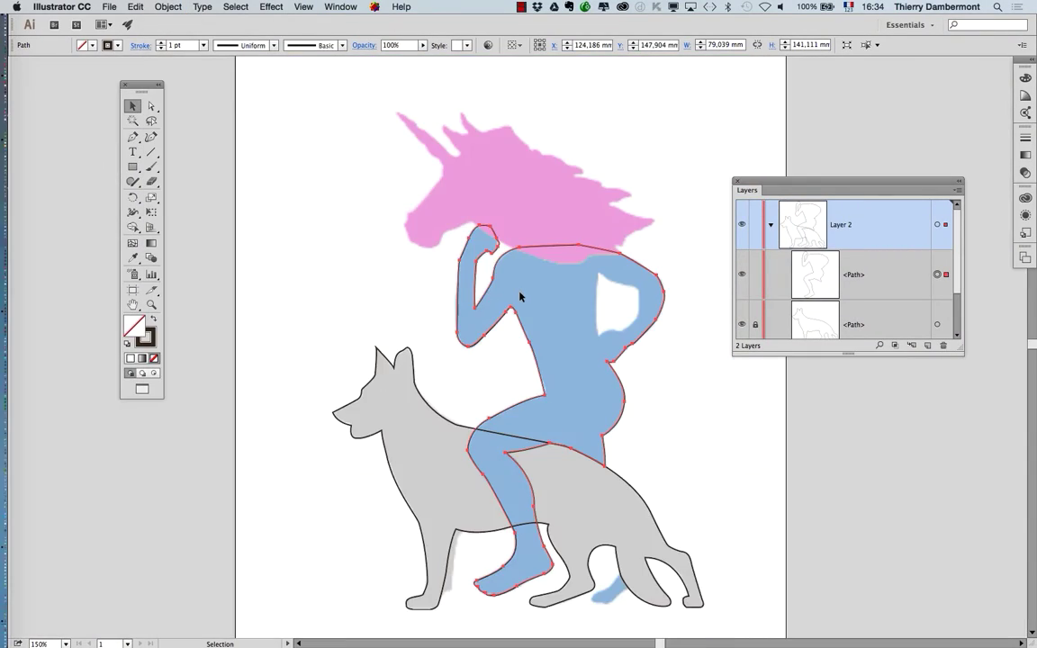
scroll(629, 330, up, 2)
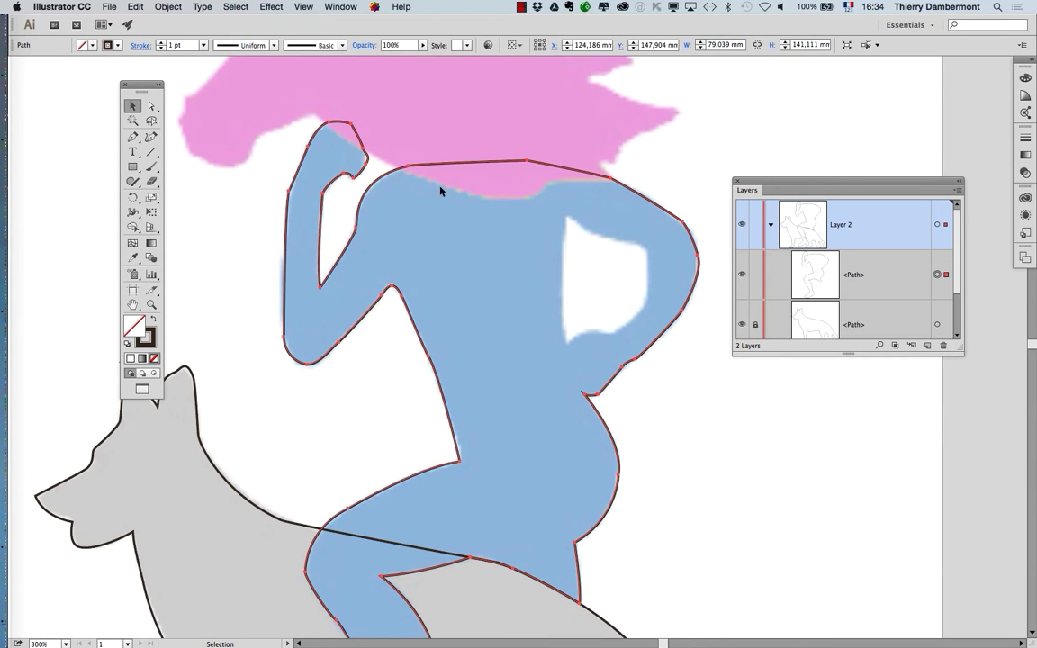
click(135, 137)
scroll(610, 253, up, 1)
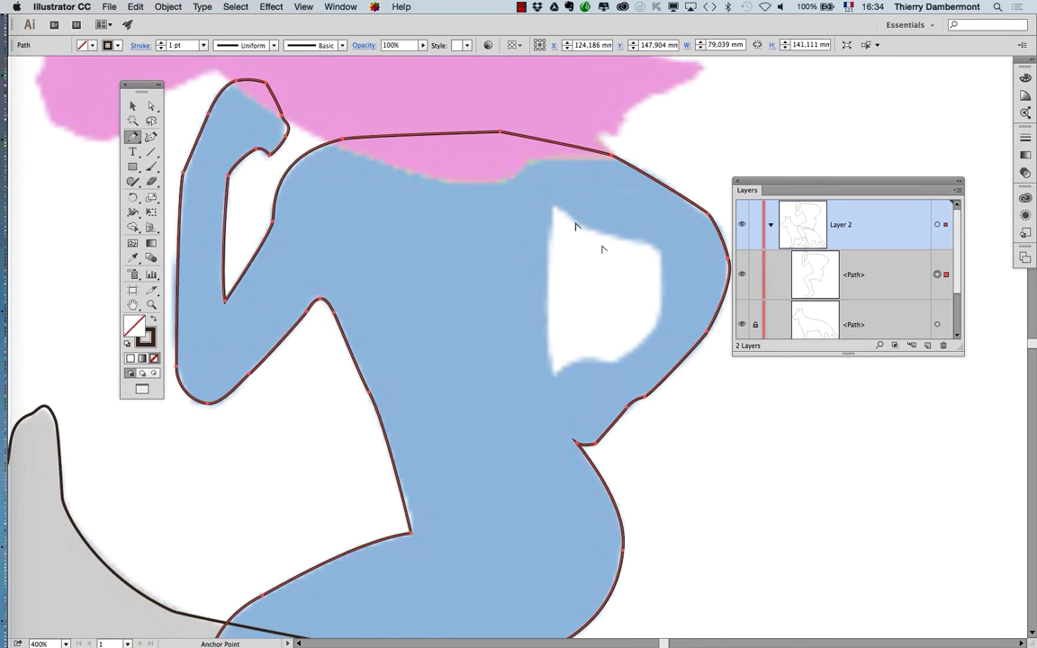
click(553, 204)
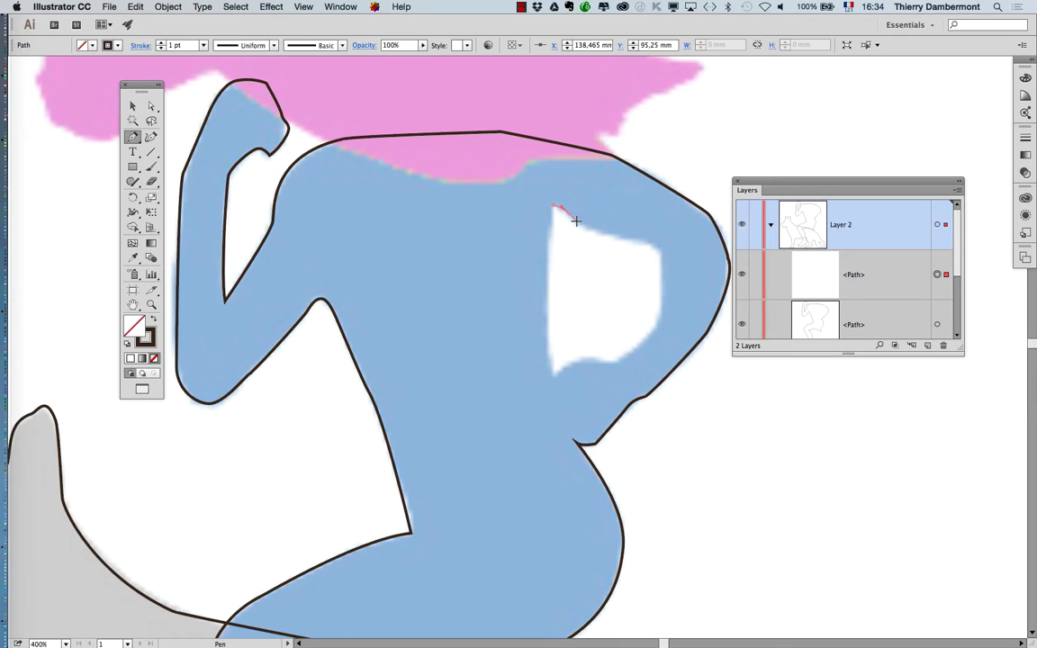
click(612, 235)
click(643, 243)
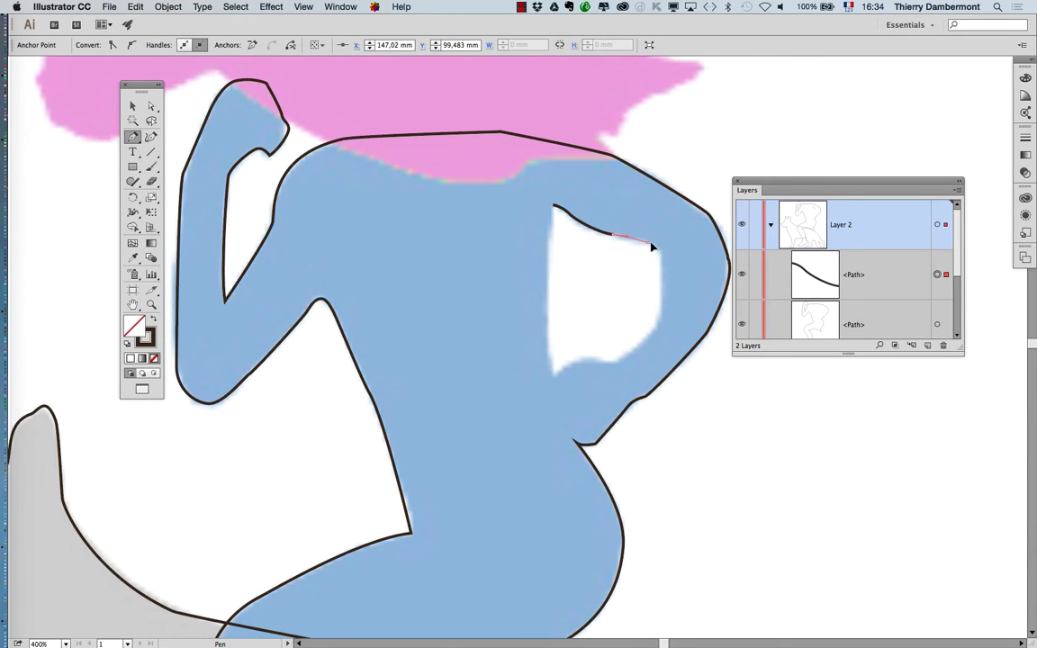
click(660, 252)
Trace the remaining sides of the arm opening, close the path at its starting point and deselect it
click(659, 327)
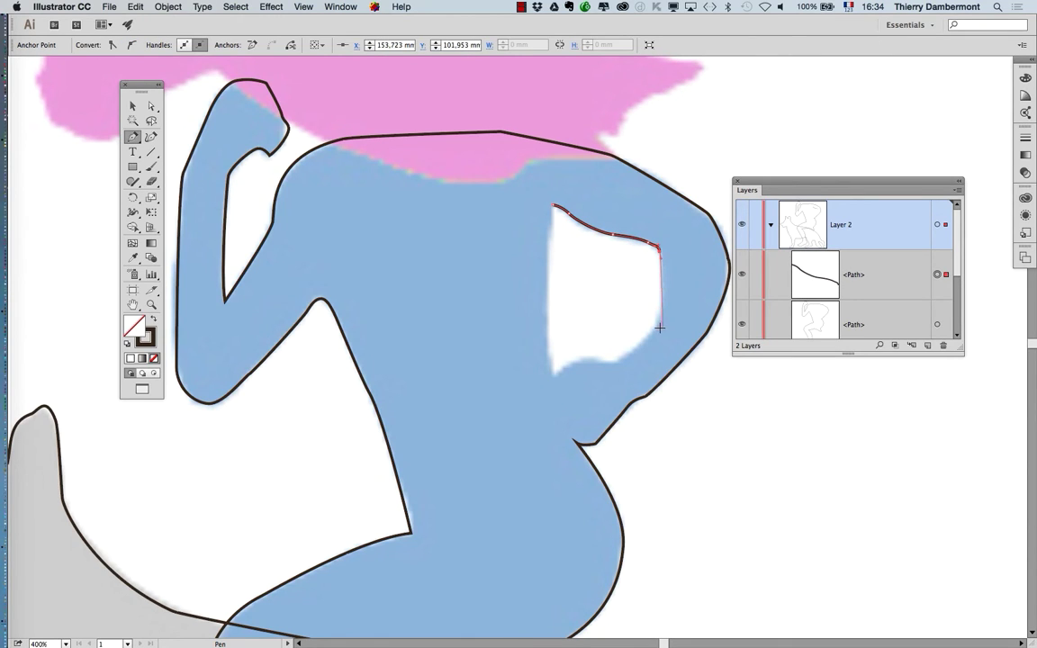
drag(661, 319, 551, 261)
click(551, 389)
click(552, 205)
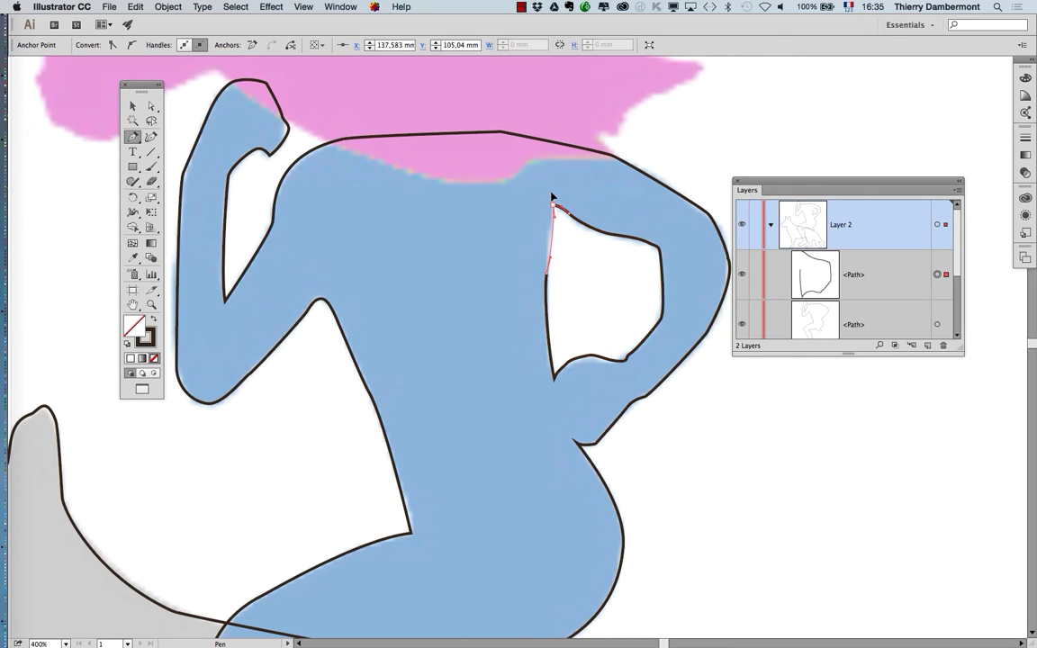
drag(554, 194, 552, 191)
super+click(519, 213)
Save the drawing as a new version named dessin de logo - 04.ai in Adobe Illustrator format
alt+super+click(576, 282)
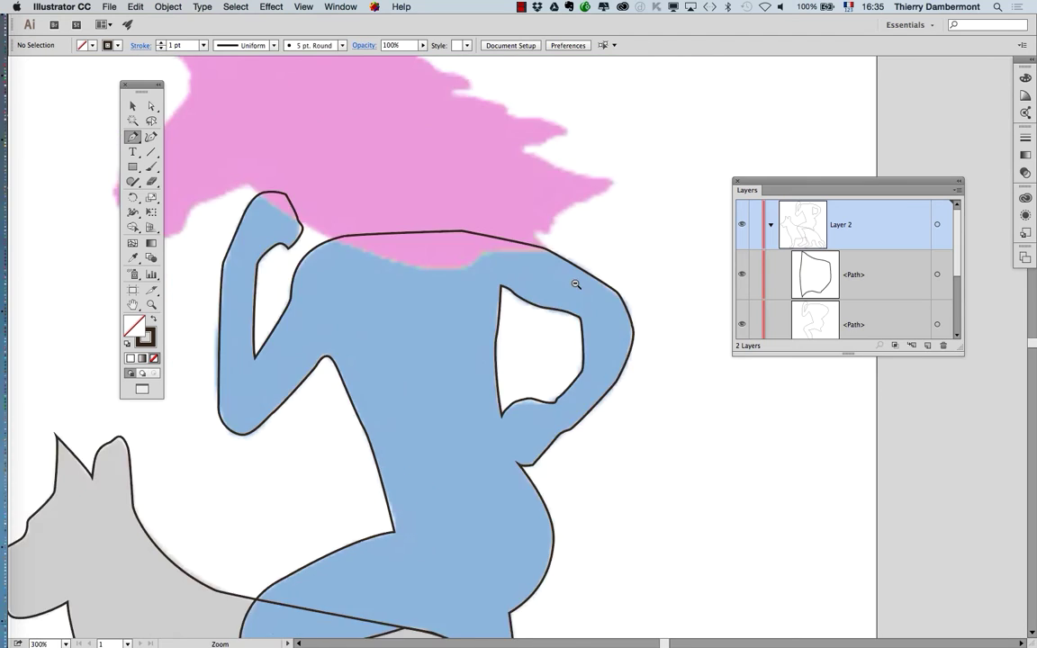
alt+super+click(577, 282)
alt+super+click(577, 282)
drag(439, 318, 558, 160)
click(108, 6)
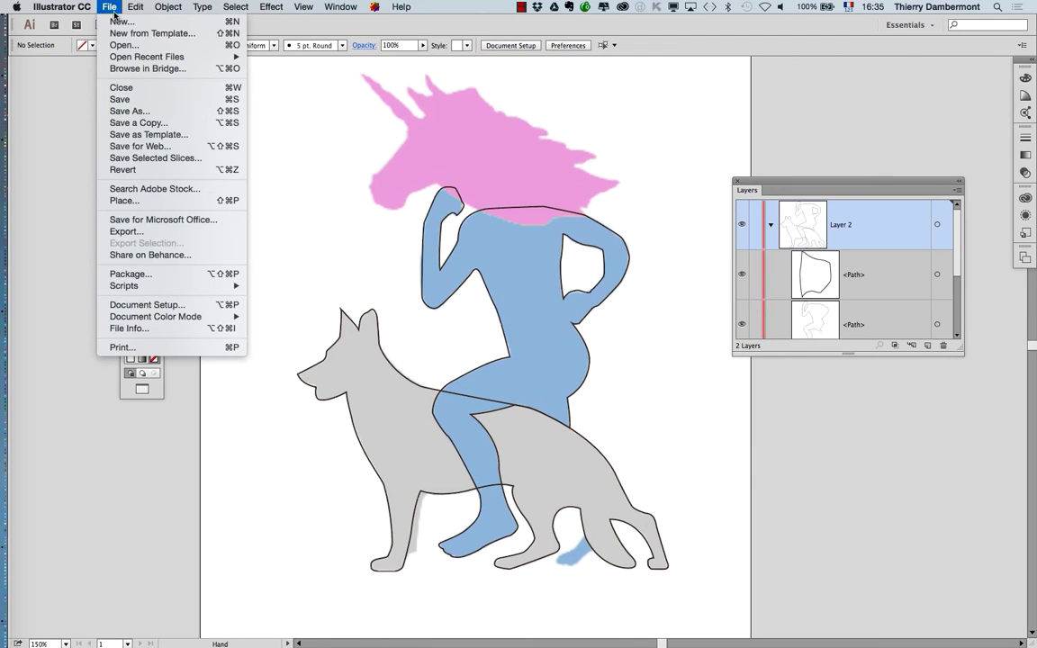
click(162, 111)
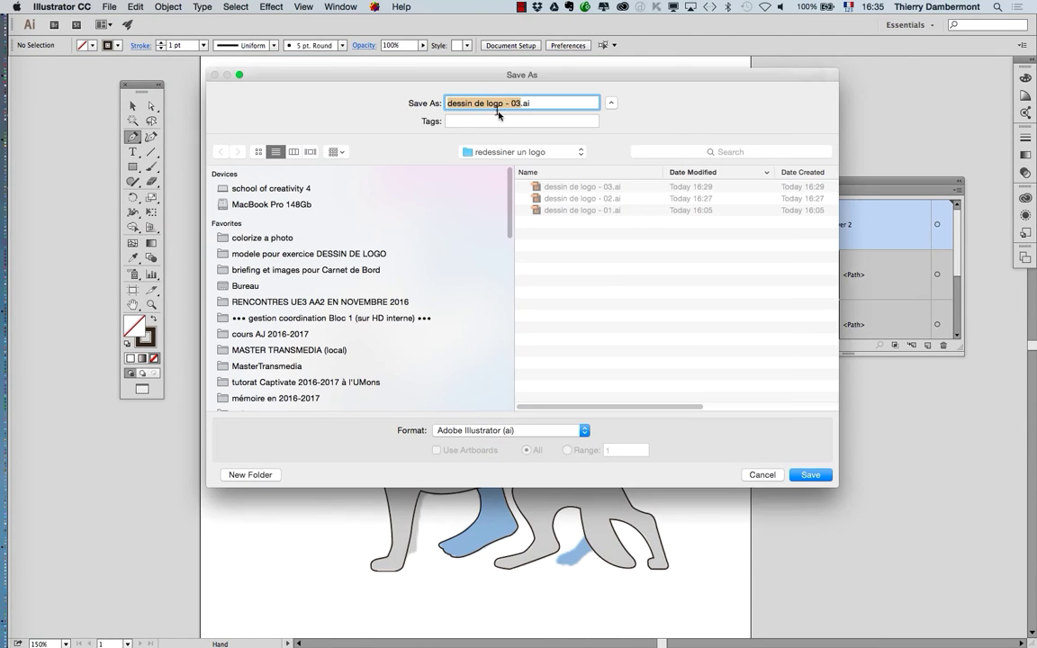
click(518, 105)
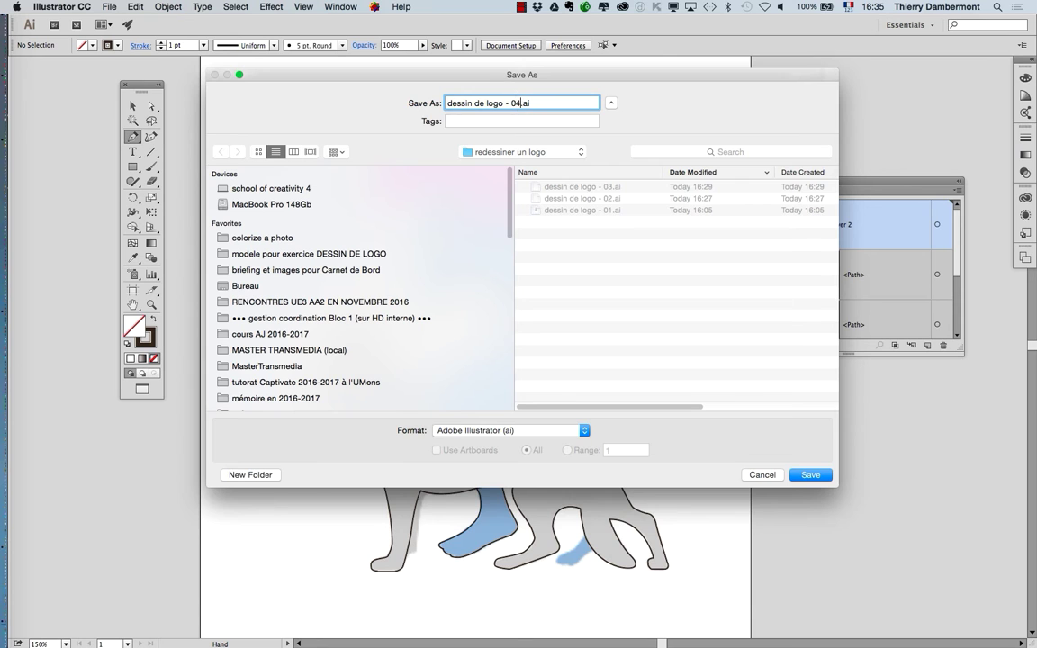
text(4)
key(Return)
click(635, 498)
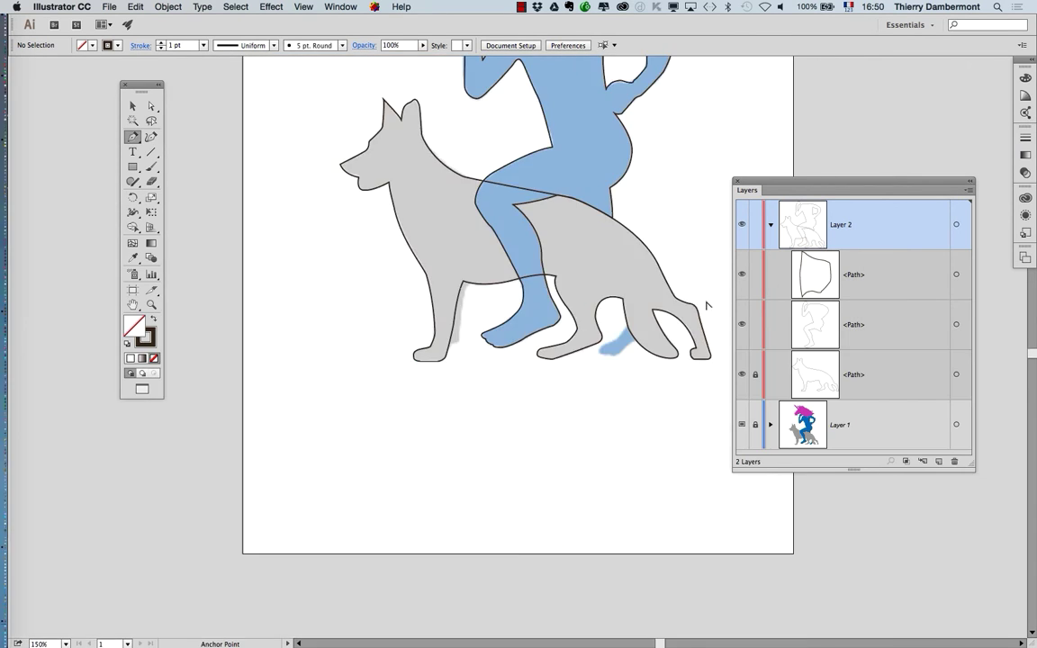
Trace the top contour of the small blue rear foot with the Pen tool, extending the ankle inside the dog's hind leg
drag(651, 272, 497, 300)
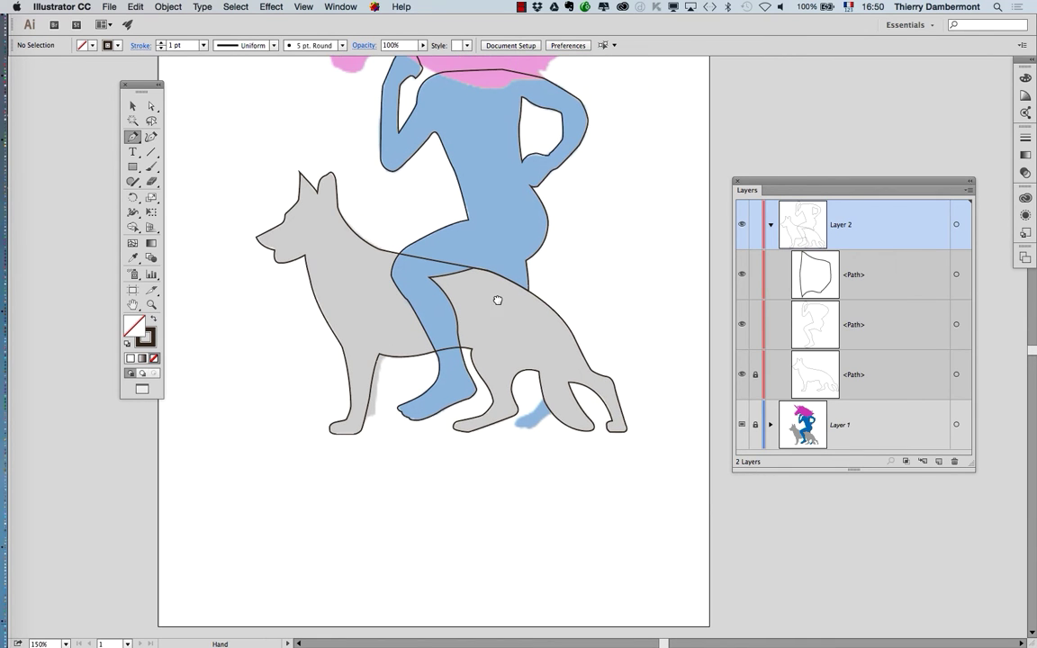
scroll(494, 307, up, 2)
drag(610, 474, 584, 420)
scroll(558, 490, up, 5)
scroll(418, 473, down, 1)
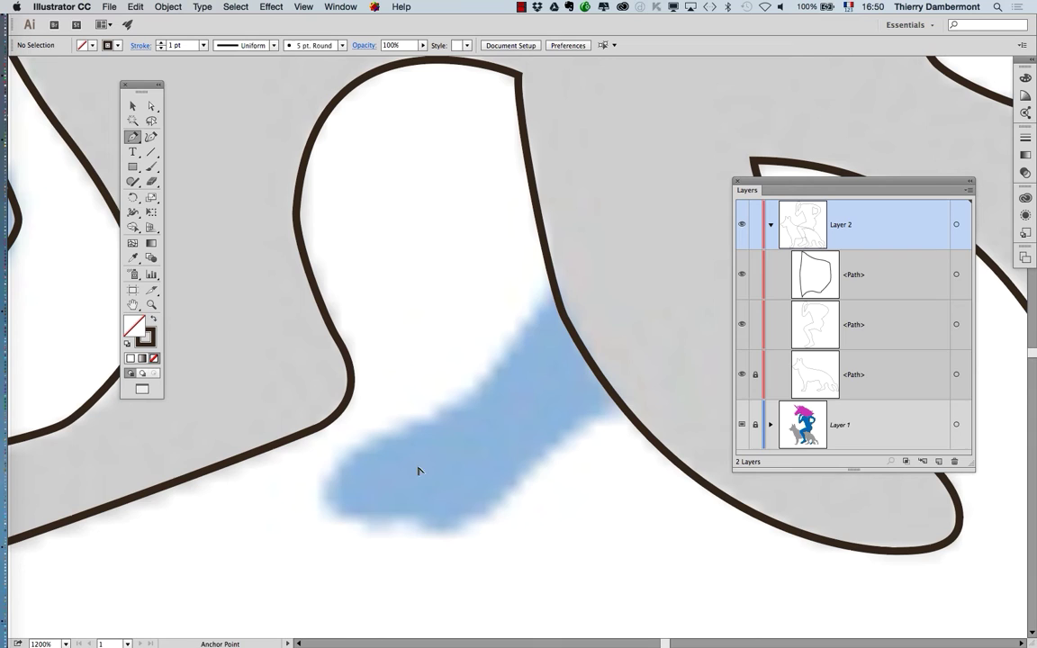
click(326, 474)
click(358, 443)
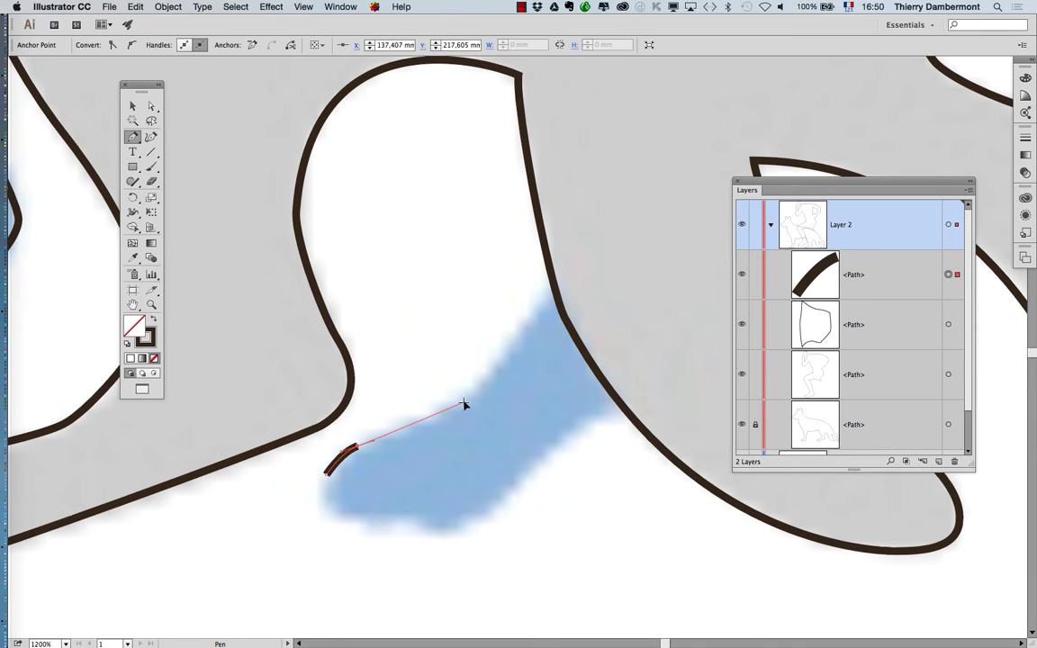
drag(463, 405, 587, 243)
click(585, 244)
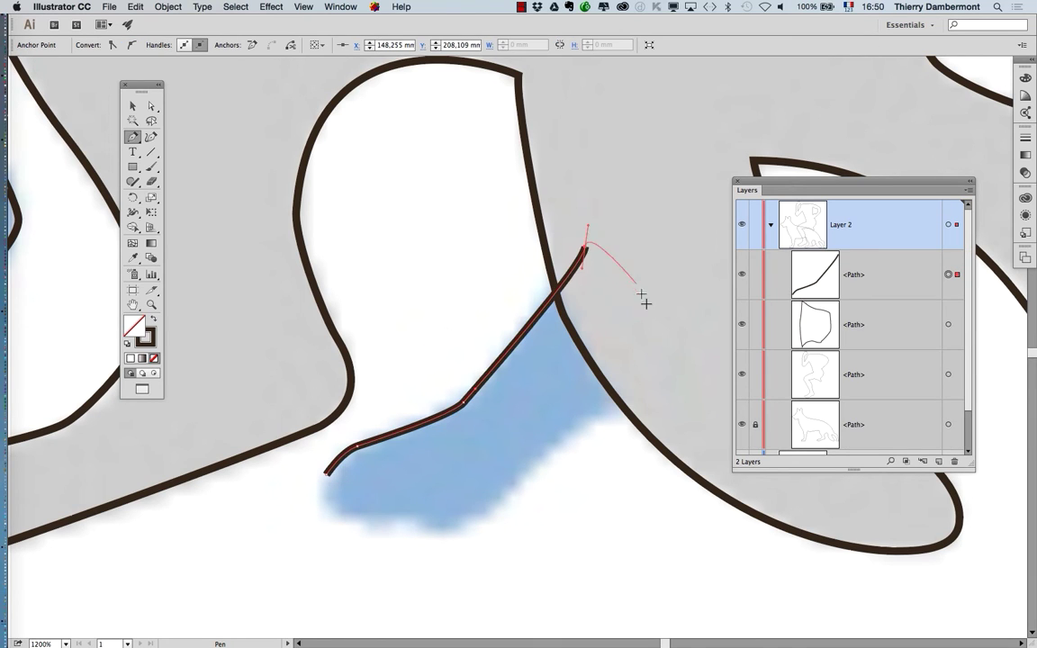
Trace the ankle's overlap on the dog's leg, the heel and the sole, and close the rear foot's path at the toes
click(675, 357)
click(627, 413)
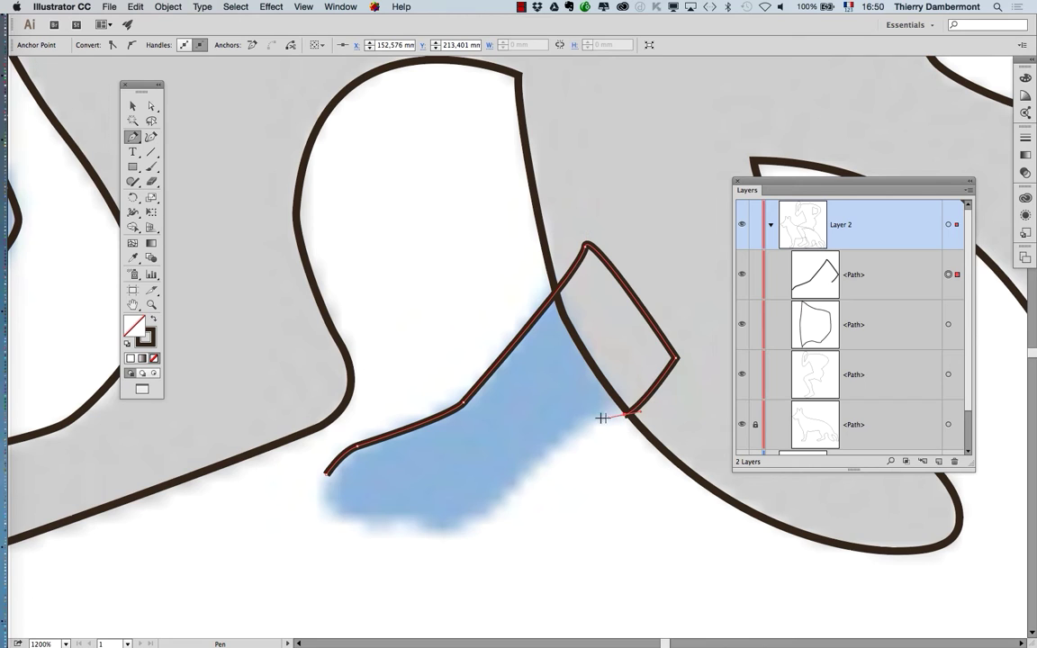
drag(594, 418, 407, 529)
drag(330, 520, 349, 455)
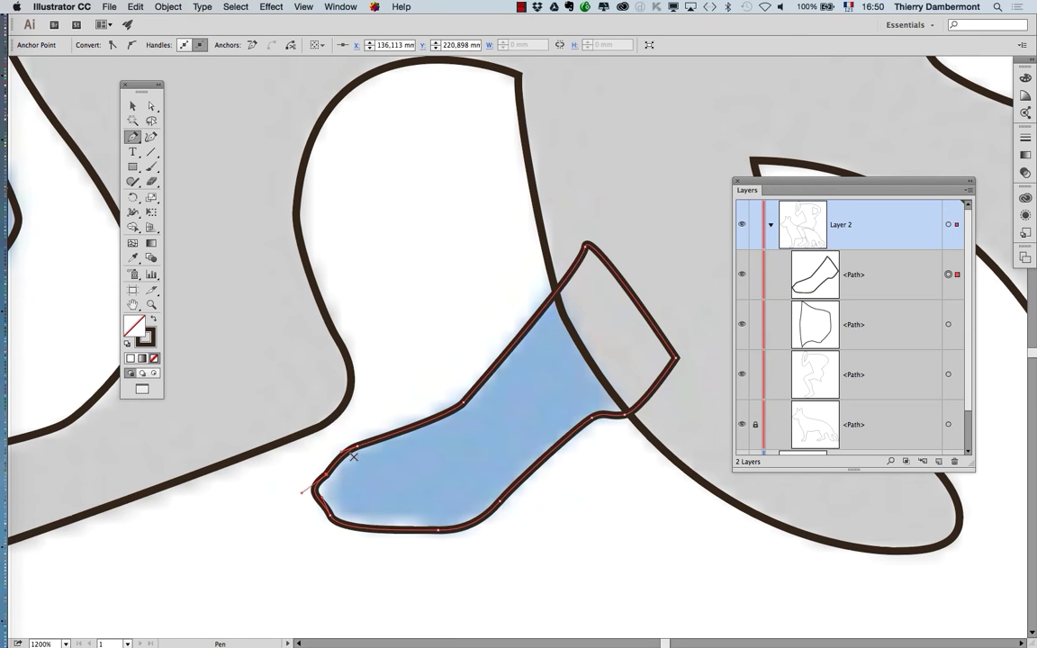
Frame the pink unicorn head and the figure's shoulders, moving the Layers panel clear of the head
alt+super+click(446, 368)
alt+super+click(446, 369)
alt+super+click(446, 369)
alt+super+click(446, 369)
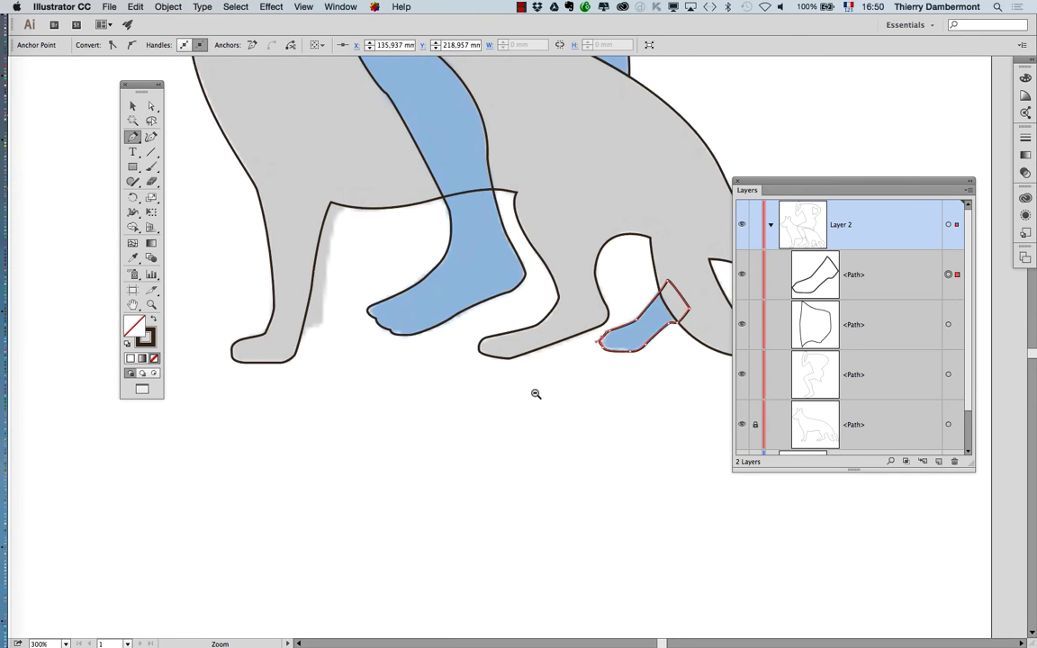
alt+super+click(535, 394)
drag(568, 318, 565, 646)
drag(525, 313, 522, 510)
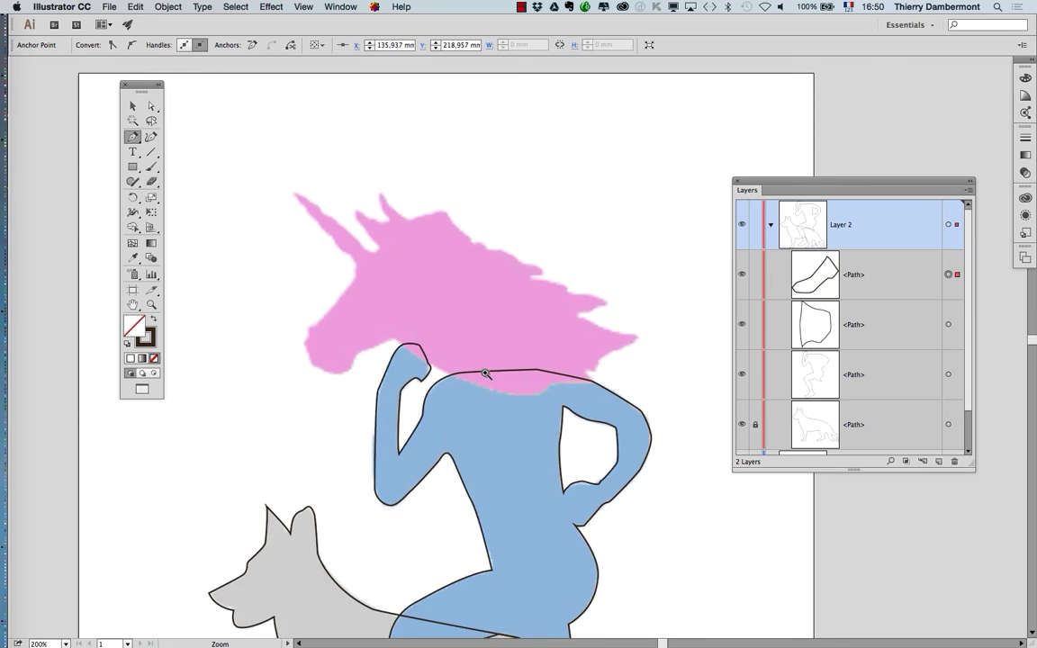
drag(486, 373, 514, 373)
drag(764, 182, 873, 191)
super+click(468, 293)
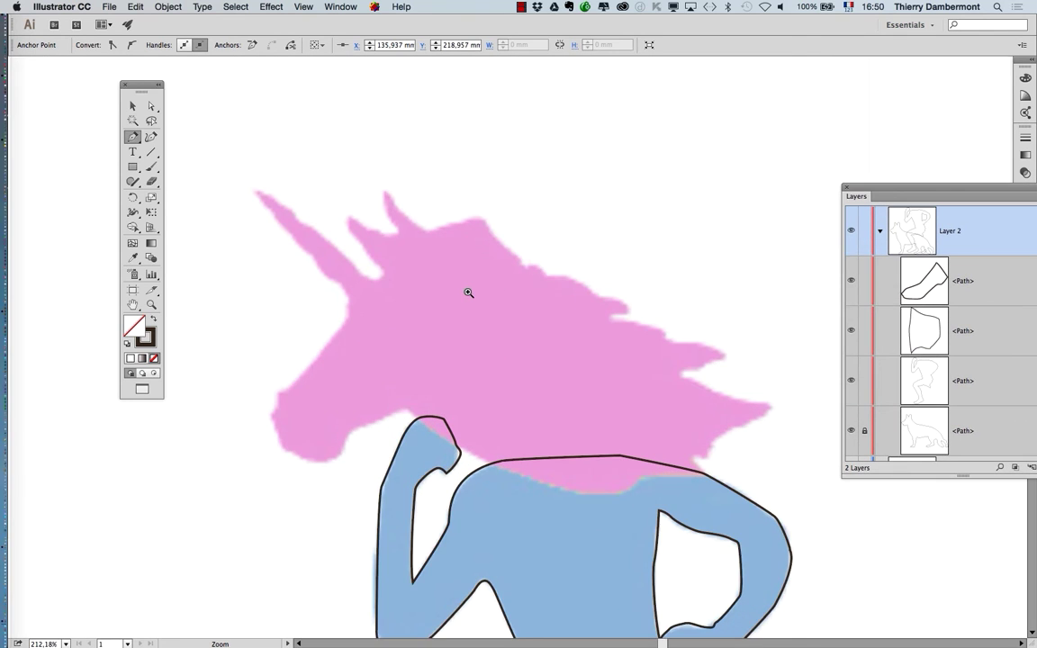
drag(475, 348, 513, 257)
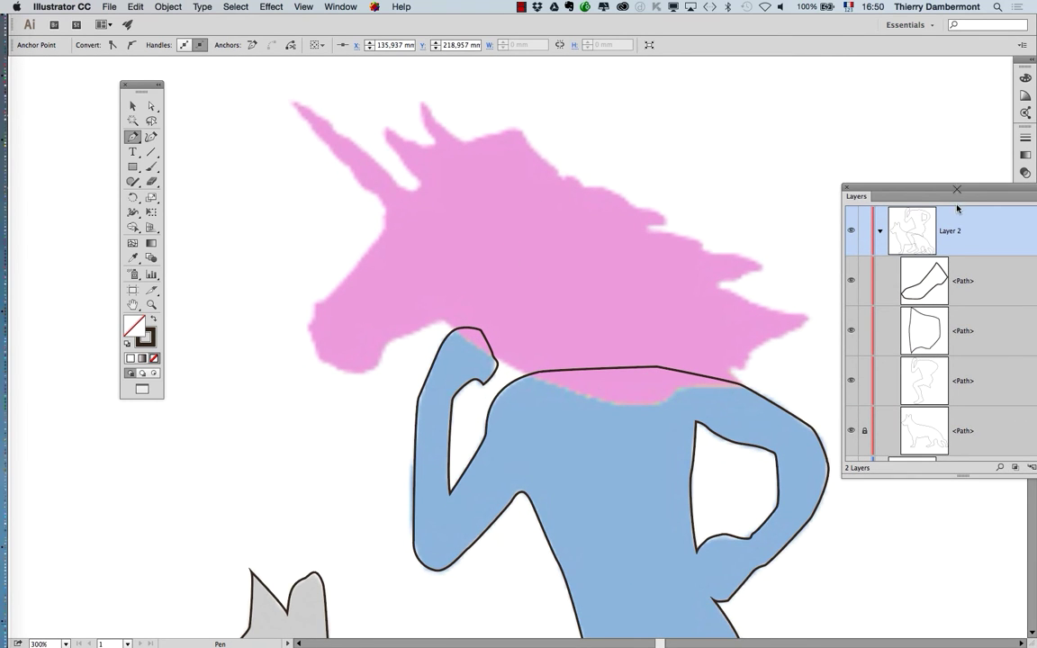
Enlarge the Layers panel, lock the rear foot, arm opening and body paths in Layer 2, and move the panel clear of the head
drag(894, 188, 726, 87)
drag(911, 368, 948, 524)
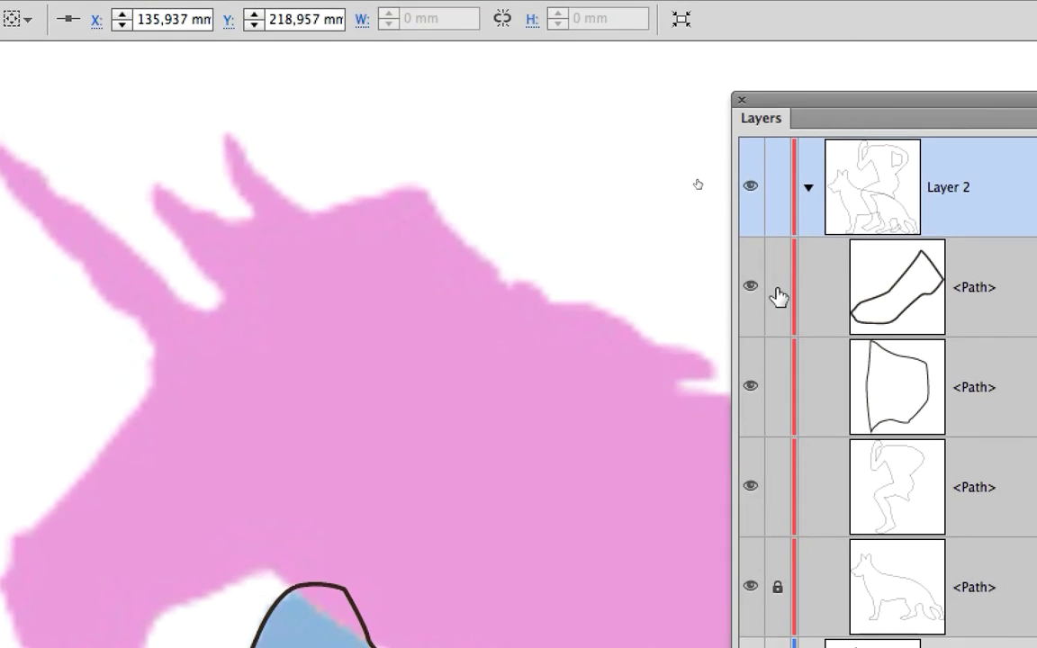
click(780, 296)
click(776, 380)
click(780, 402)
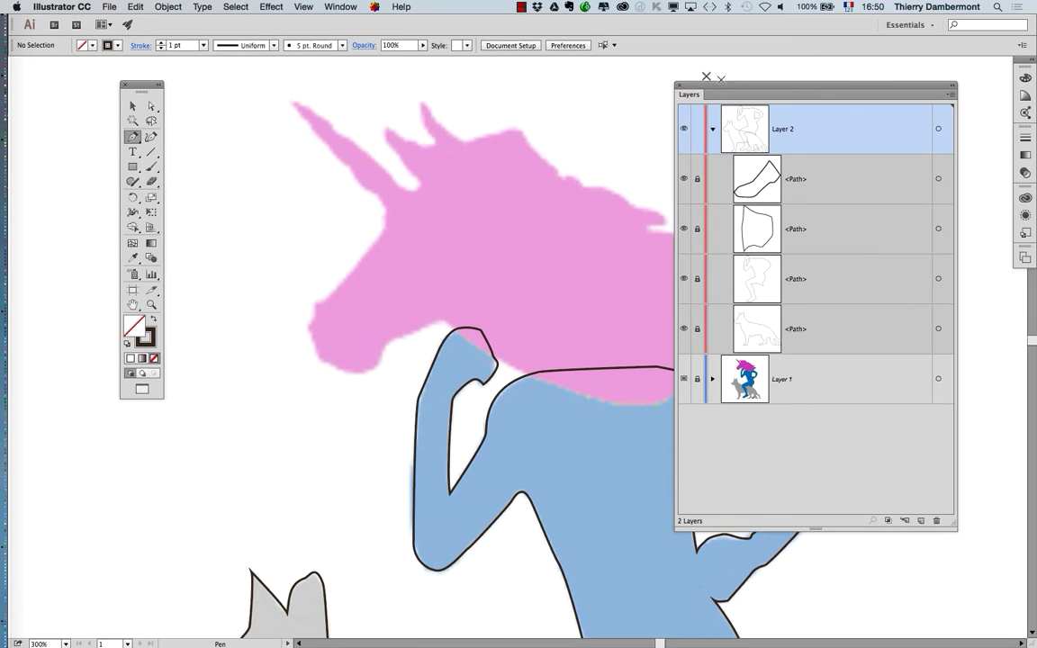
drag(689, 90, 891, 266)
Trace the lower edge of the unicorn's neck with the Pen tool, curving from the shoulders up to the throat behind the jaw
scroll(547, 286, down, 3)
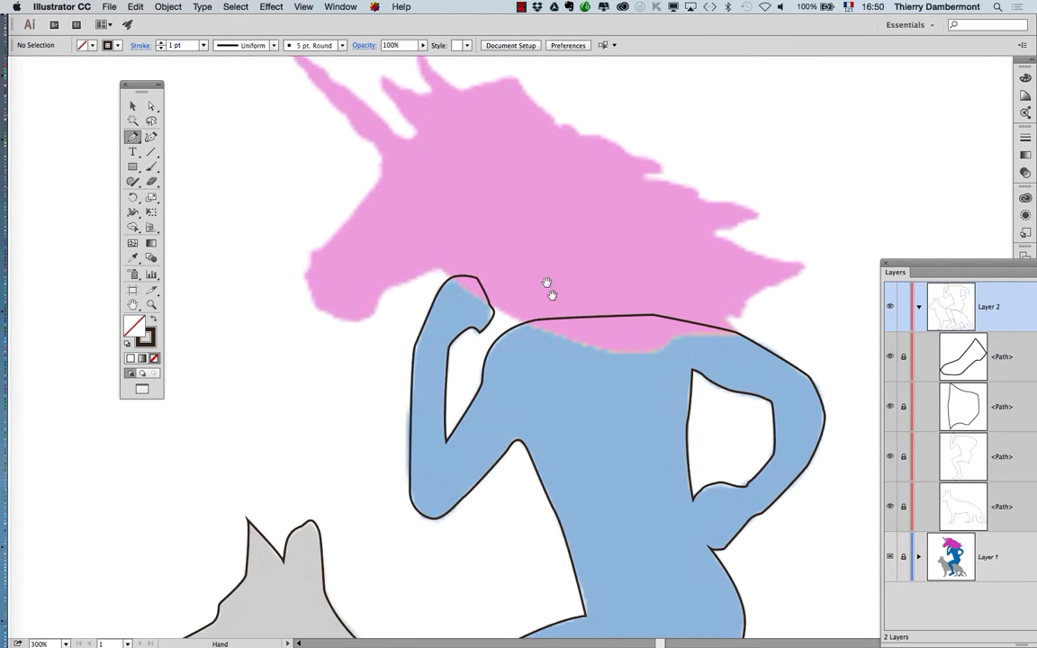
click(659, 352)
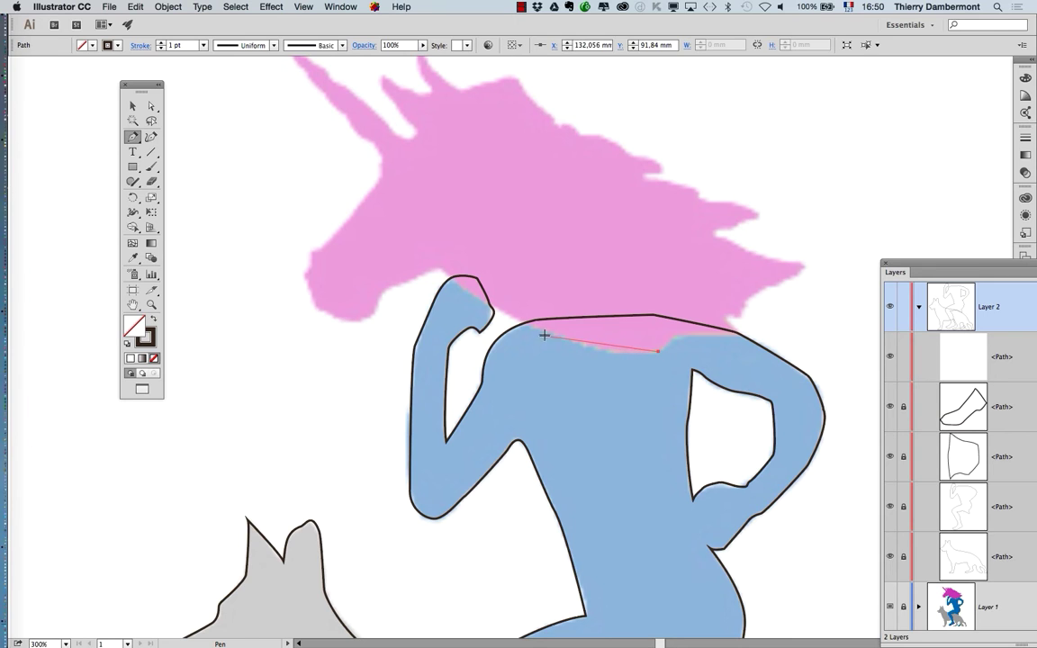
click(541, 331)
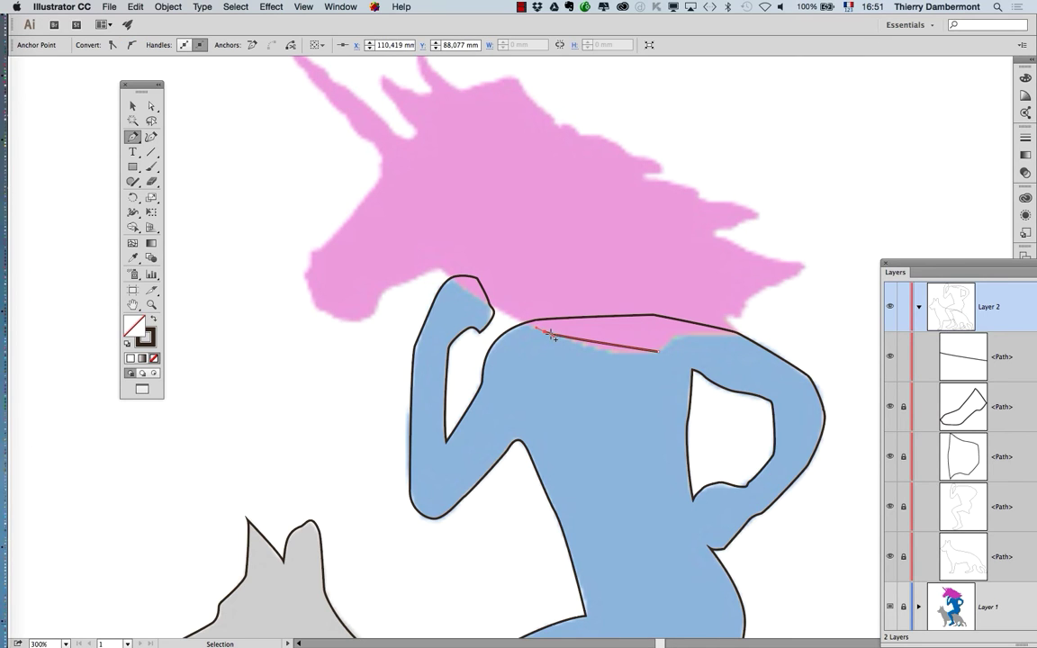
click(151, 108)
click(134, 136)
drag(554, 338, 601, 359)
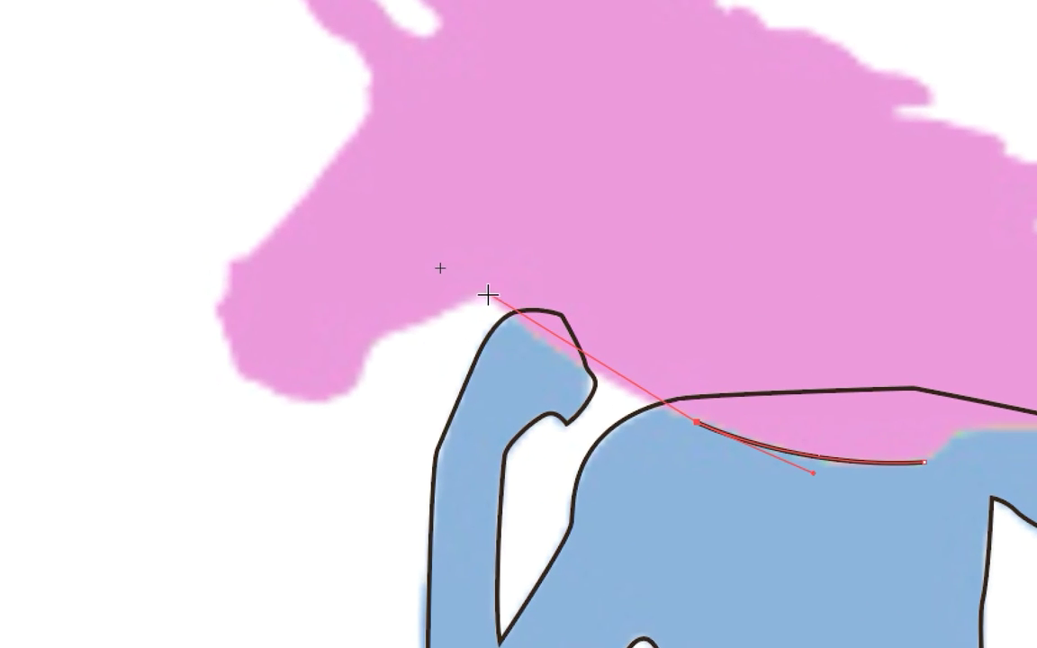
drag(484, 295, 514, 316)
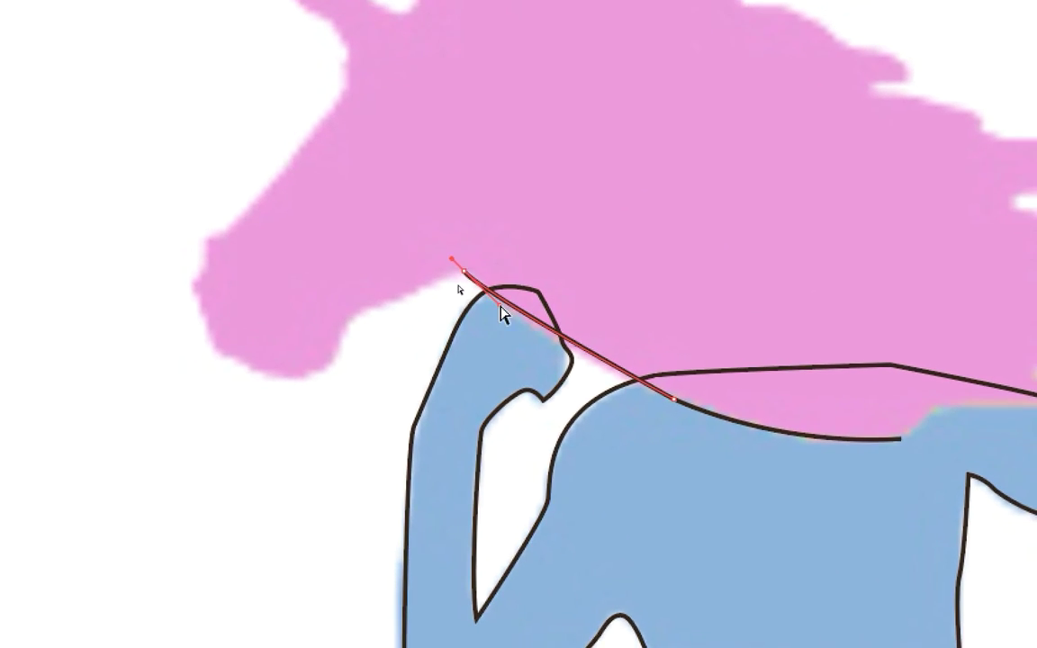
drag(467, 271, 483, 297)
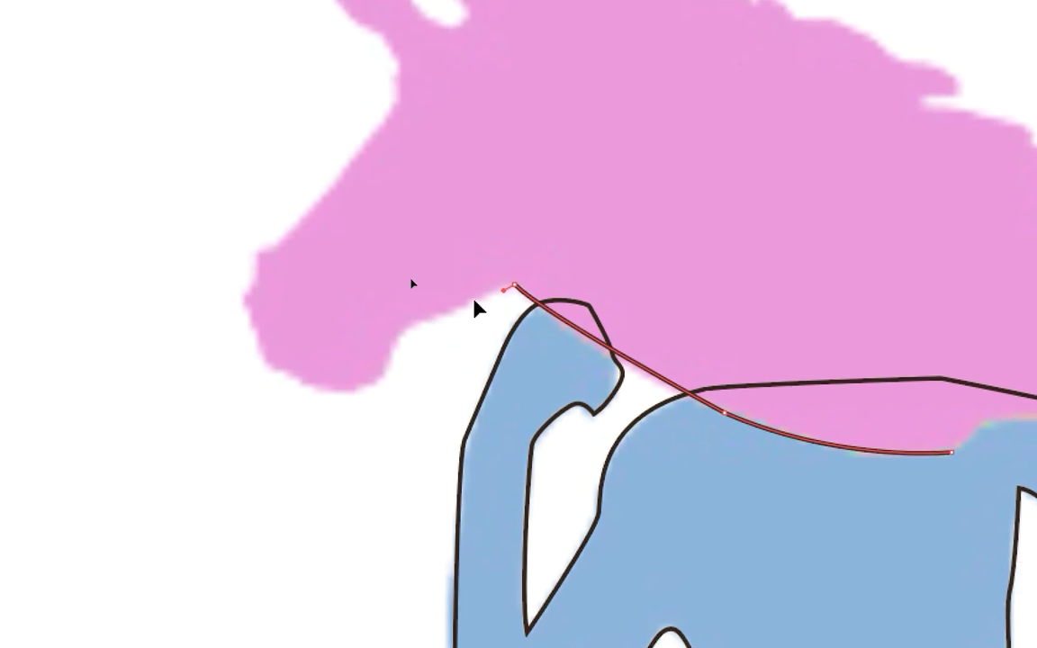
Continue the head path around the jaw, muzzle and forehead up to the base of the horn
drag(414, 321, 408, 272)
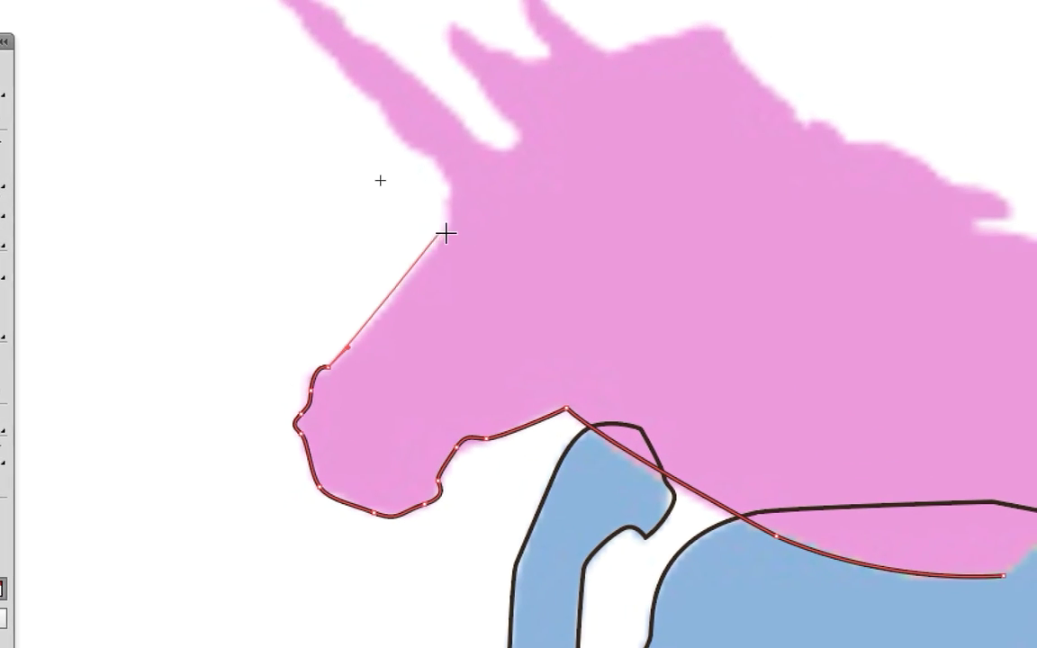
drag(444, 239, 446, 227)
drag(447, 186, 453, 178)
drag(432, 223, 415, 300)
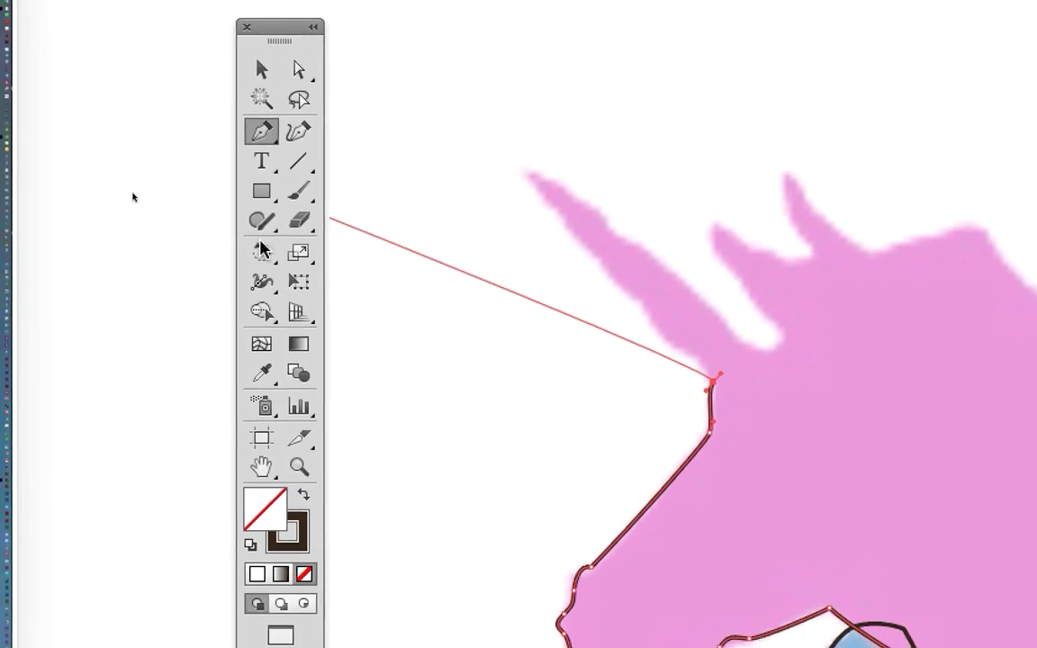
Switch to the Pencil tool, reselect the open head path and extend it around the horn and the first pointed tuft behind it
click(260, 238)
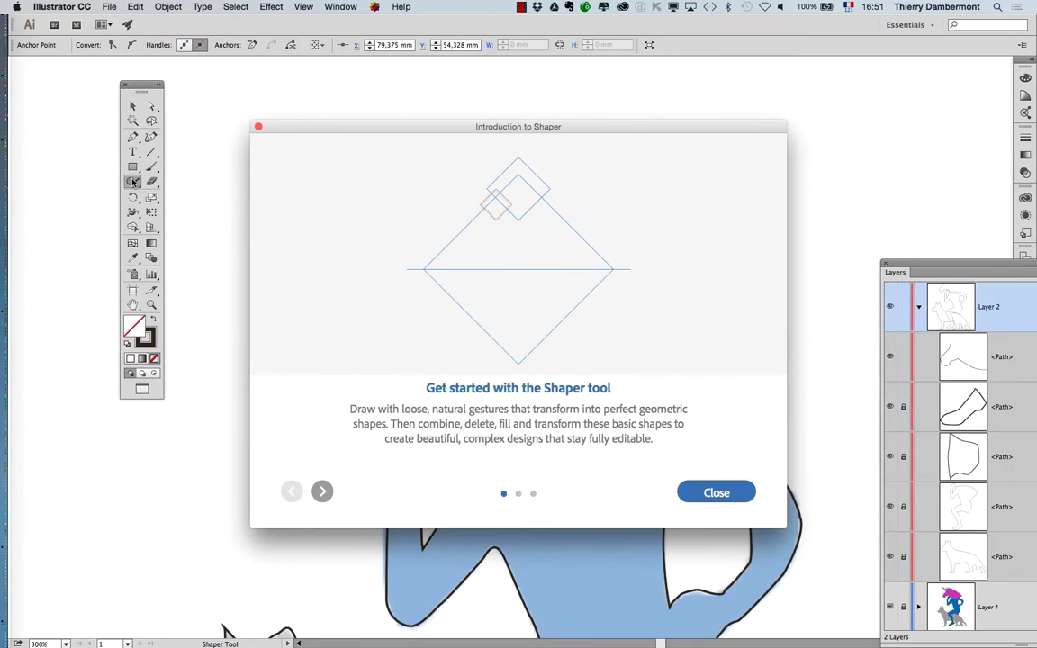
click(716, 492)
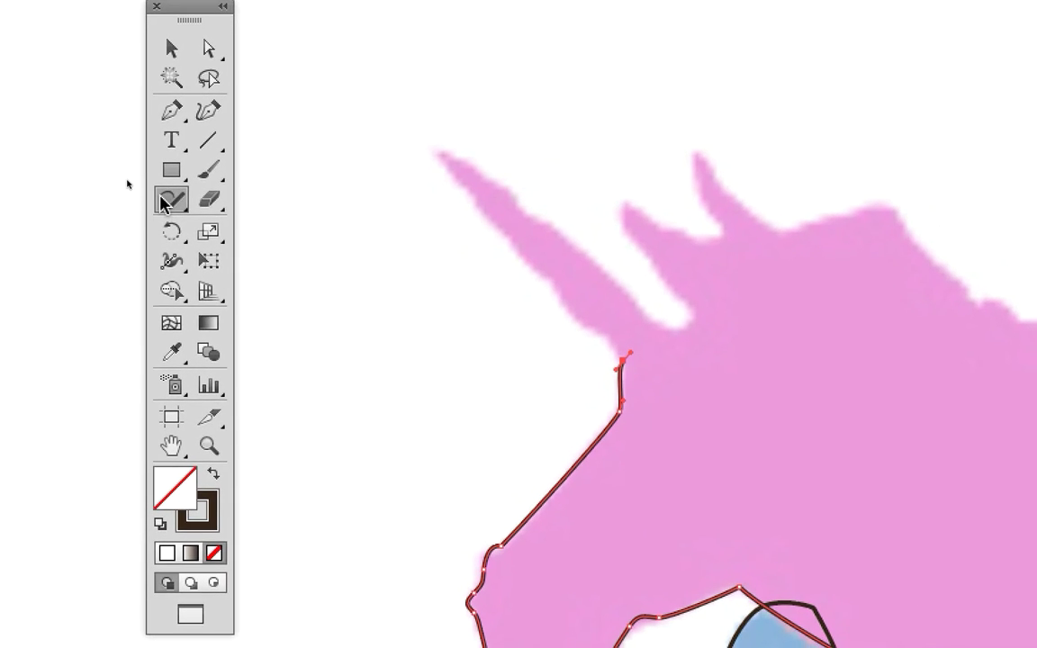
click(161, 196)
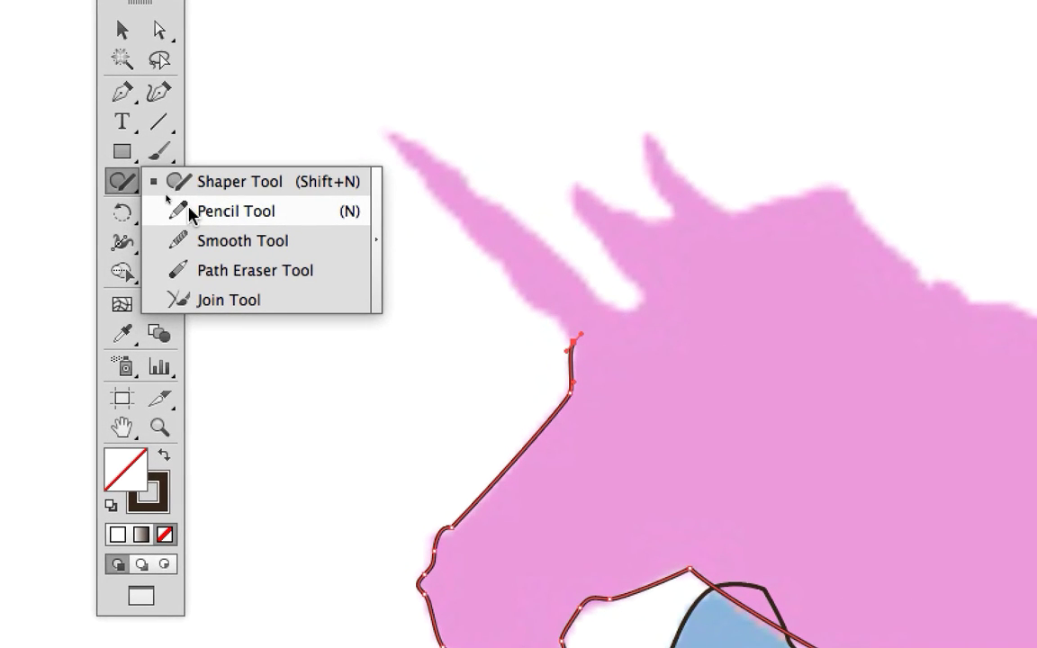
click(190, 213)
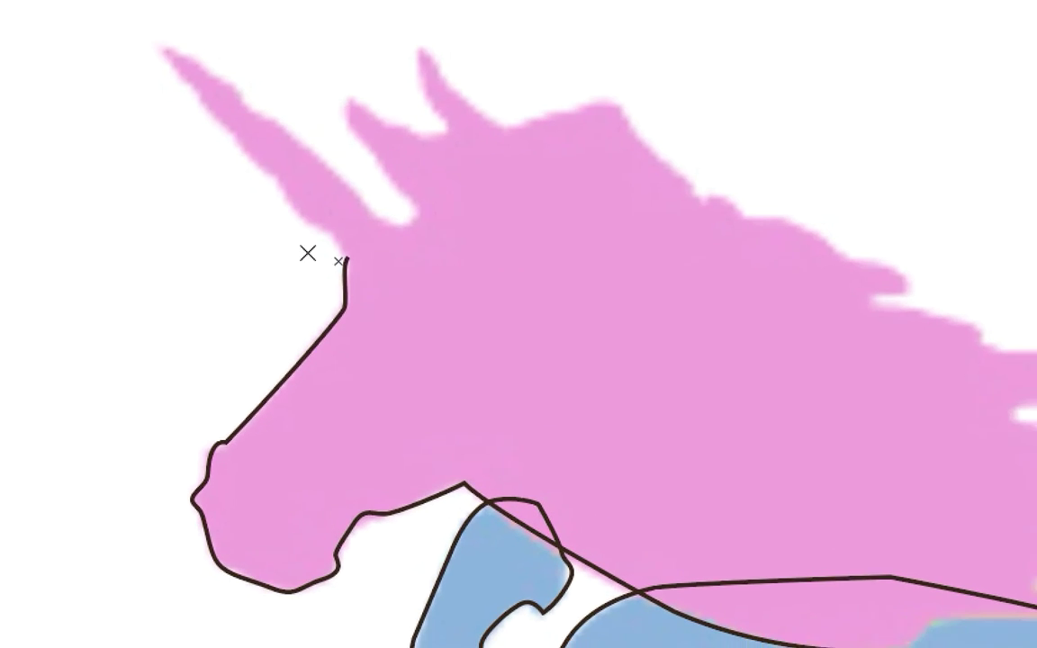
ctrl+click(322, 256)
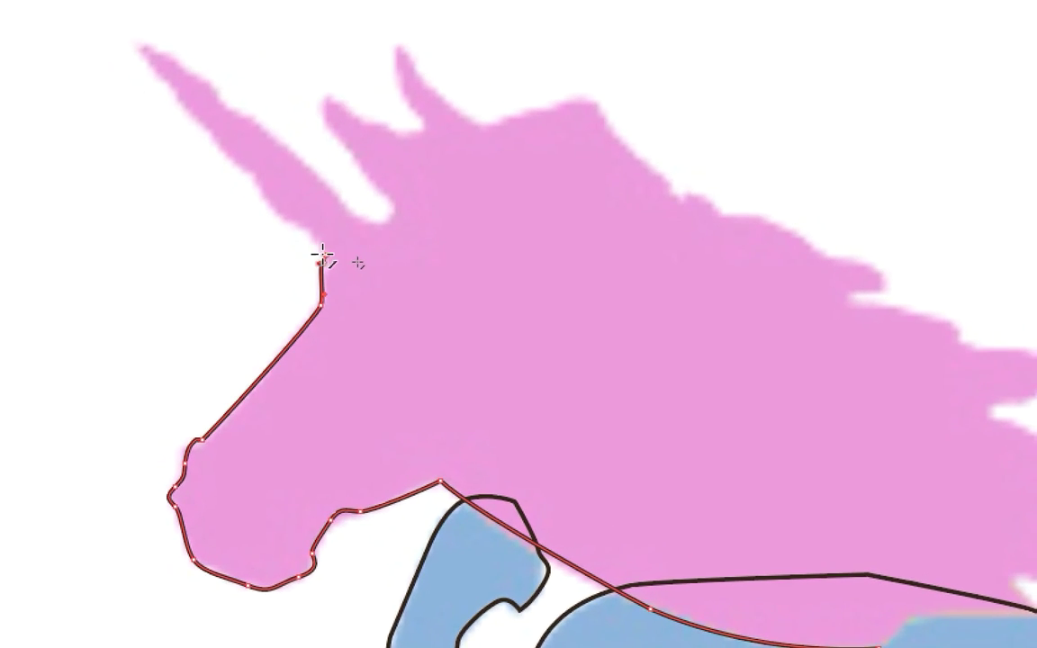
drag(321, 252, 317, 245)
drag(305, 240, 227, 142)
mouse_move(277, 205)
mouse_down()
mouse_move(252, 176)
mouse_move(424, 319)
mouse_move(454, 326)
mouse_move(475, 316)
mouse_up()
mouse_move(346, 235)
mouse_down()
mouse_move(268, 147)
mouse_move(290, 131)
mouse_move(346, 163)
mouse_up()
drag(346, 208, 347, 210)
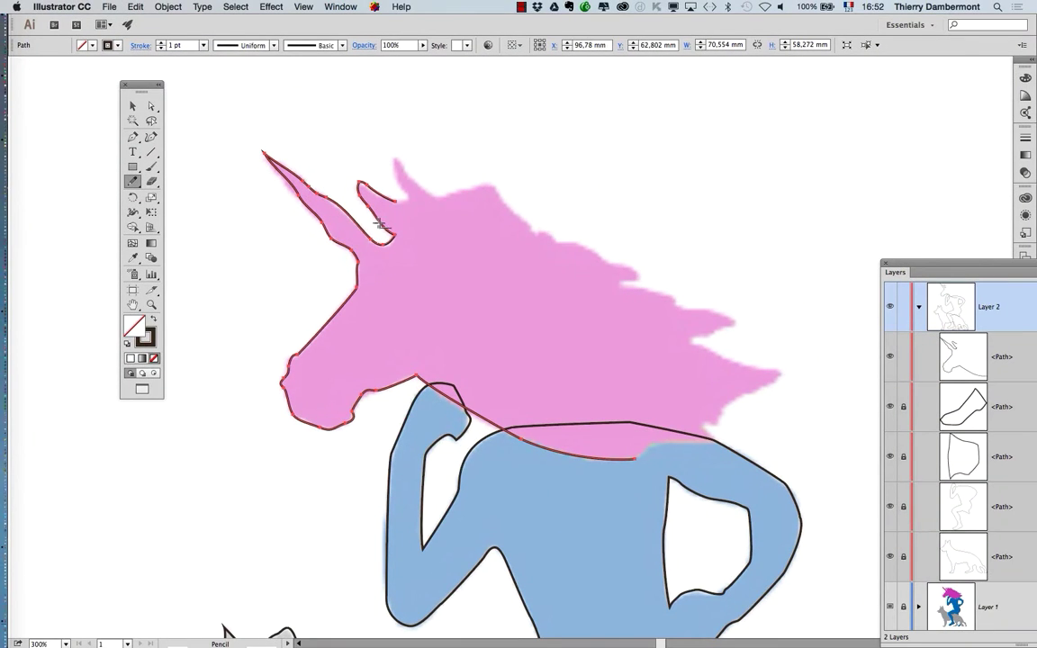
Extend the head path with the Pencil tool around the second pointed tuft and along the crown to the top of the mane
scroll(385, 222, up, 2)
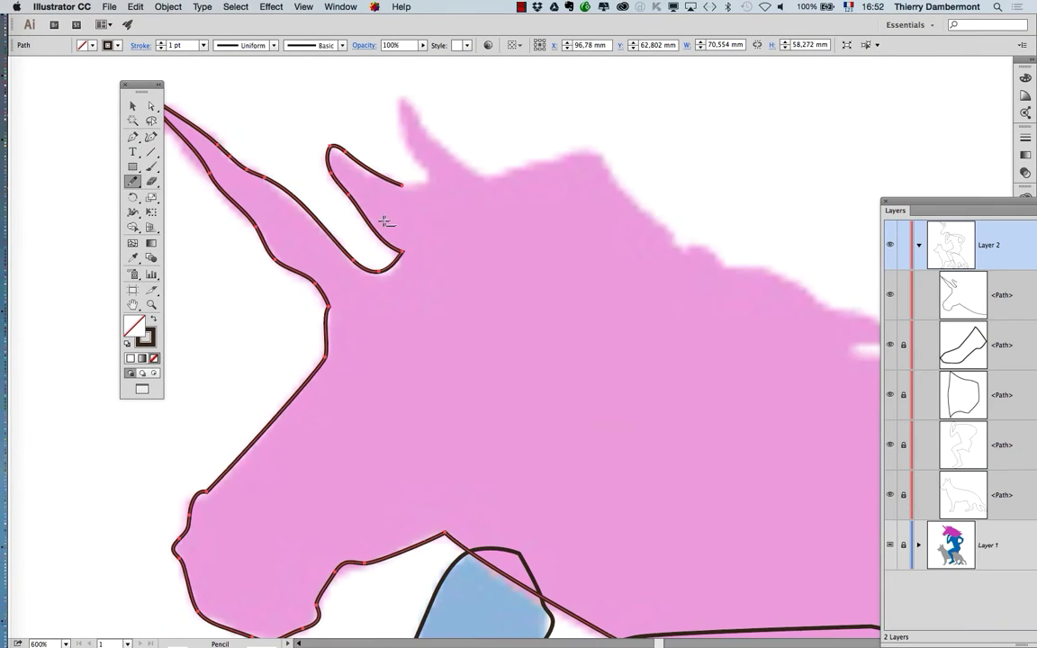
drag(446, 217, 448, 317)
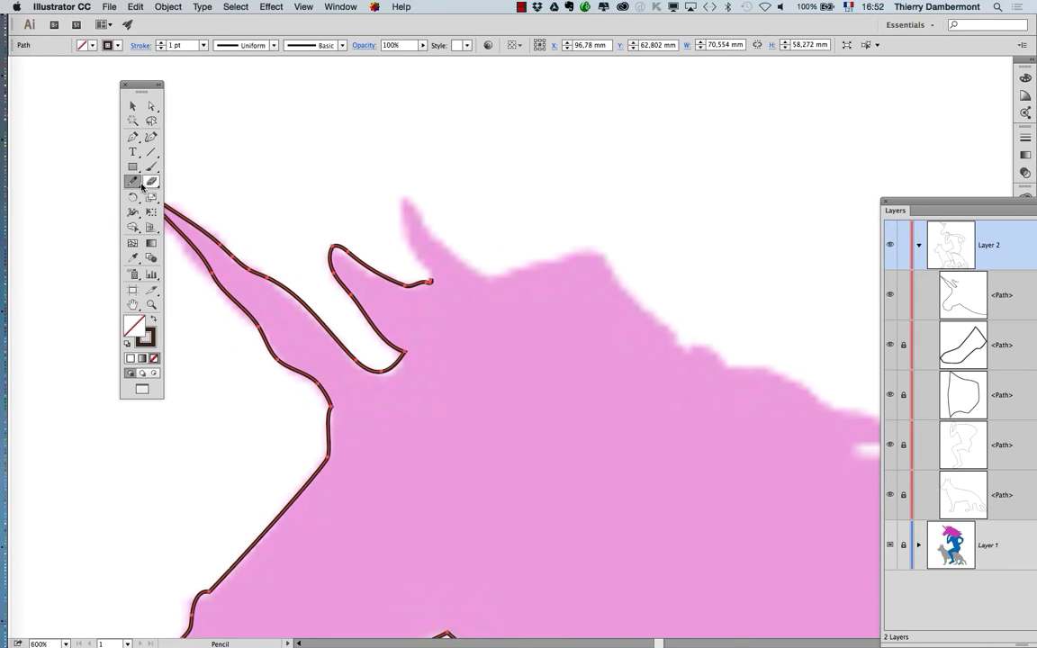
double_click(133, 181)
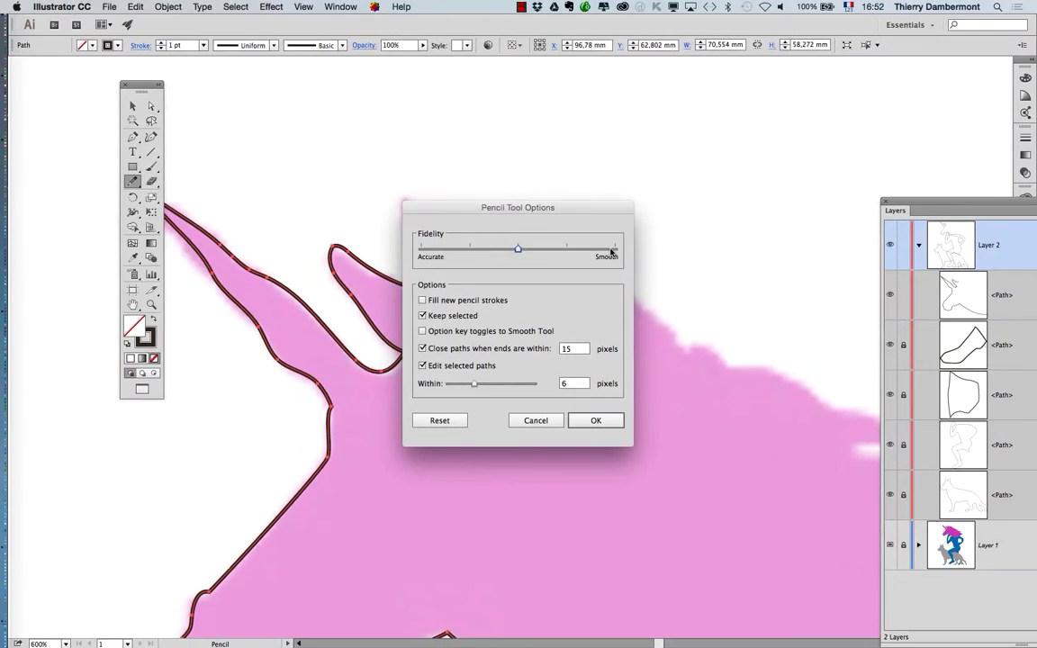
click(531, 423)
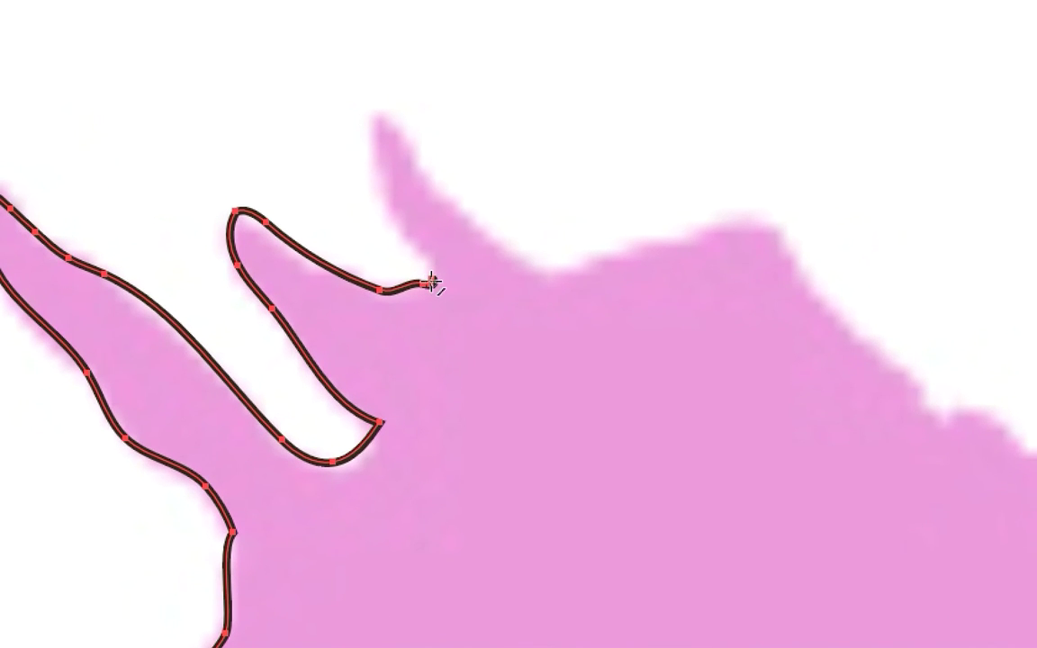
mouse_move(431, 283)
mouse_down()
mouse_move(429, 256)
mouse_move(386, 207)
mouse_move(367, 138)
mouse_up()
mouse_move(407, 230)
mouse_down()
mouse_move(407, 220)
mouse_move(430, 234)
mouse_move(470, 277)
mouse_move(544, 258)
mouse_up()
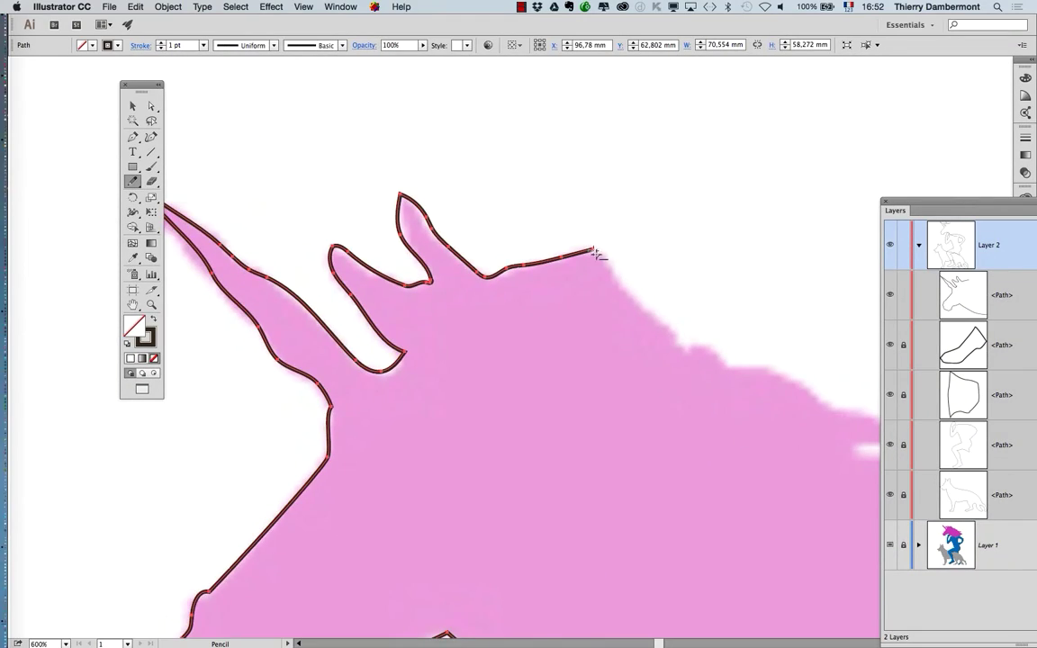
Trace the mane's jagged back edge and tips with the Pencil tool and close the head path at its starting point on the shoulders
scroll(595, 252, down, 2)
drag(587, 311, 520, 278)
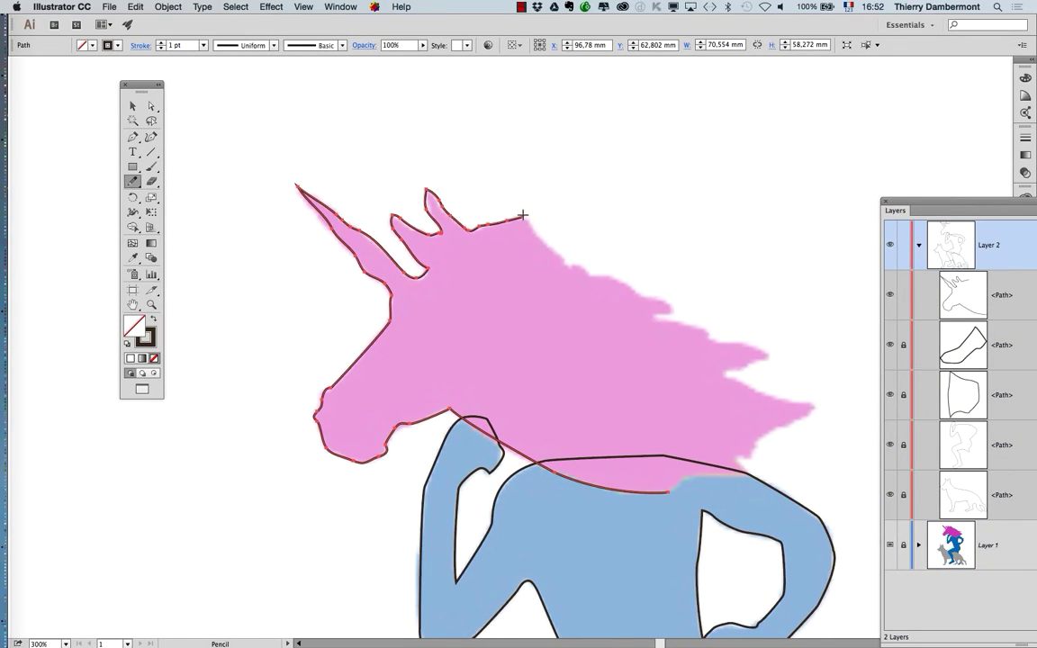
mouse_move(577, 265)
mouse_down()
mouse_move(521, 217)
mouse_move(574, 270)
mouse_up()
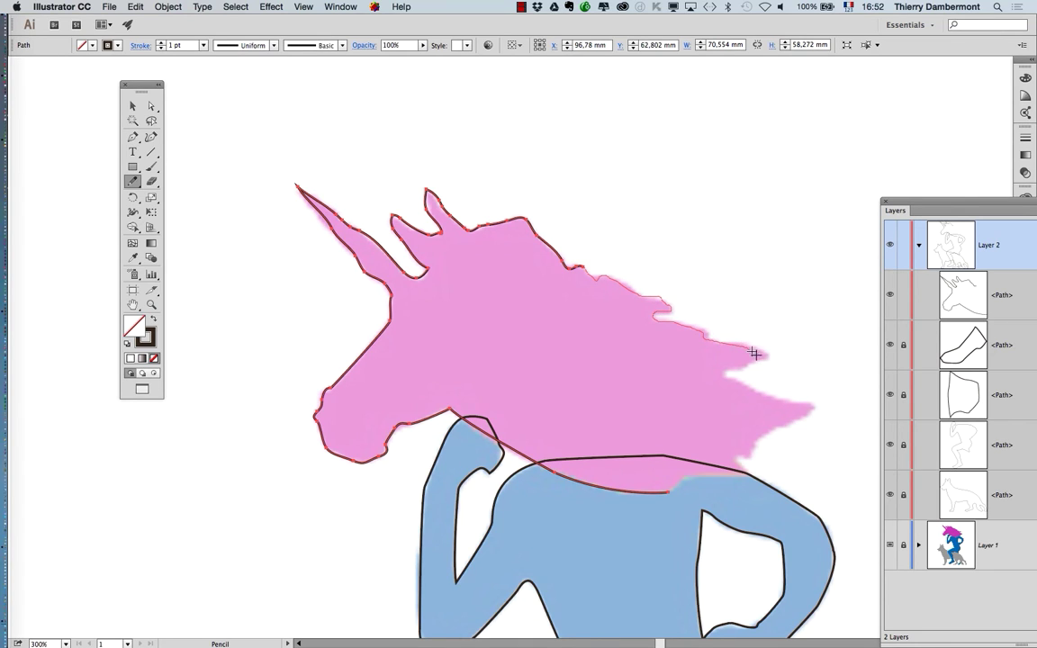
drag(743, 386, 795, 404)
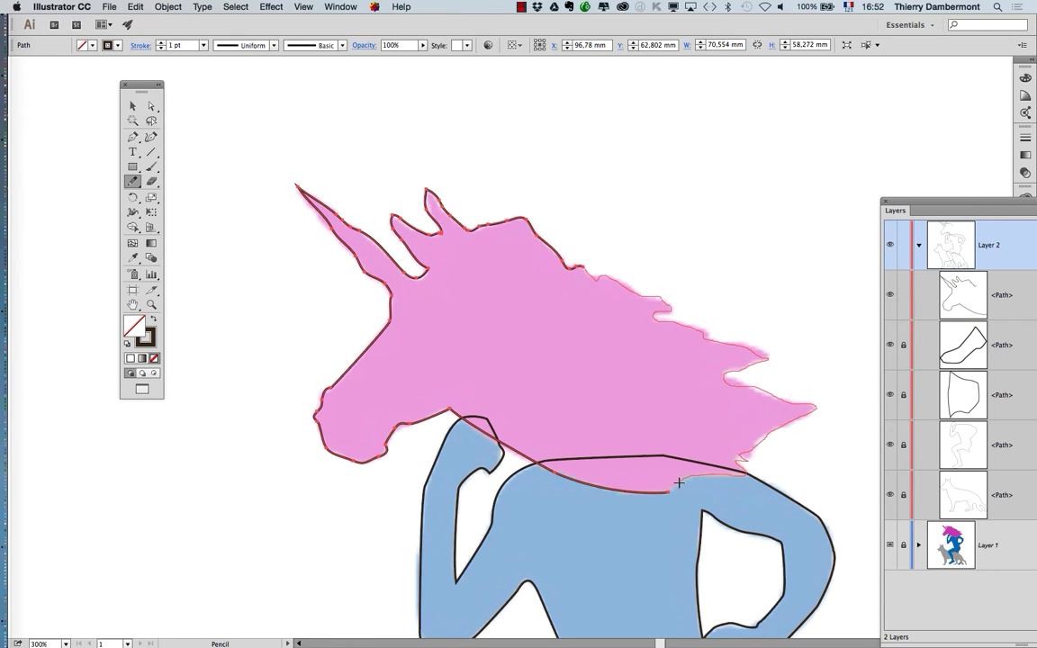
drag(670, 492, 670, 492)
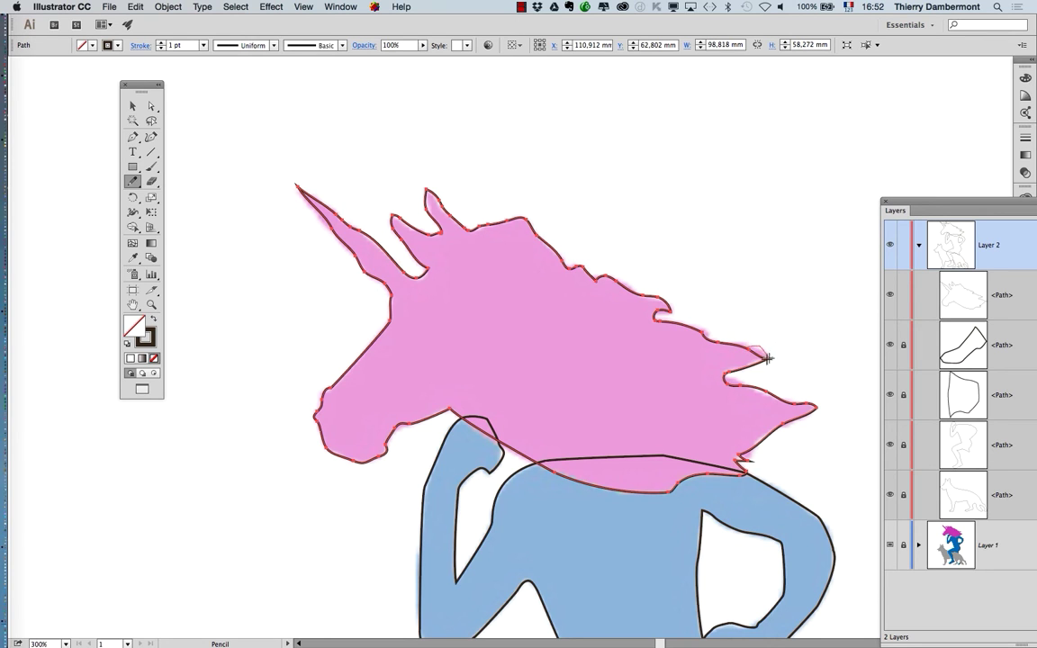
Redraw the upper edge of the mane's middle strand and the notch below it with the Pencil tool
scroll(766, 358, up, 2)
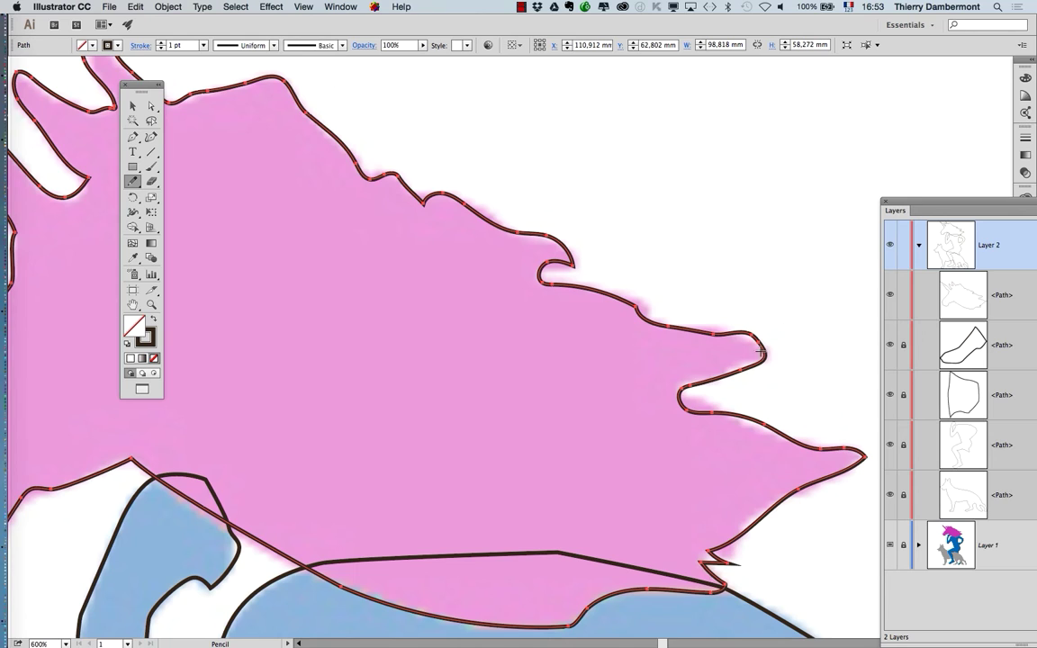
drag(684, 330, 680, 330)
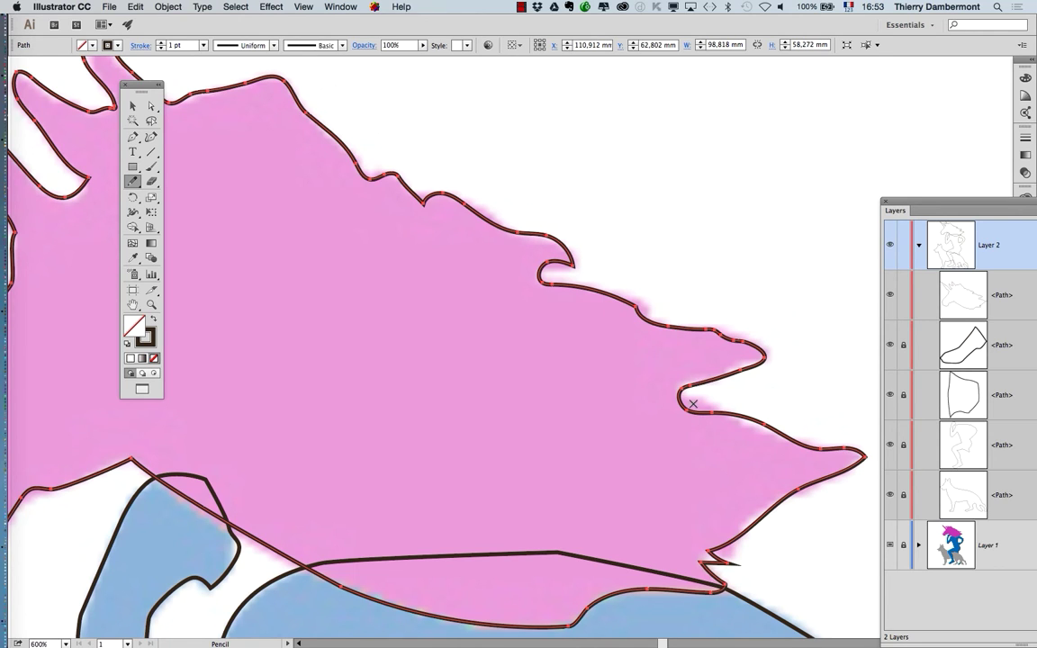
drag(709, 397, 791, 440)
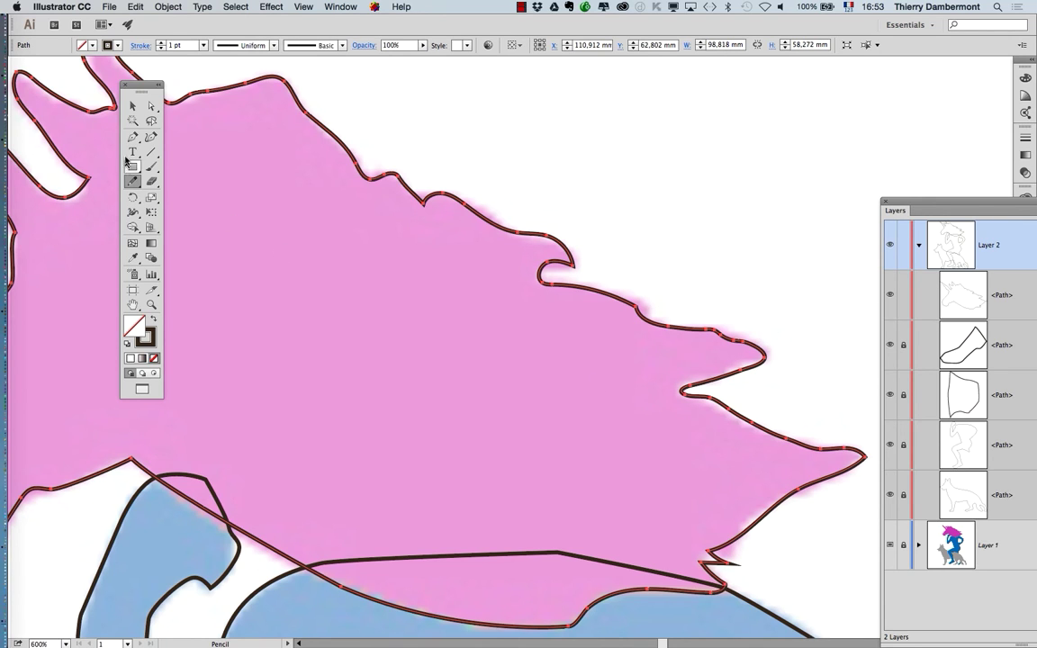
Adjust the anchor points above the mane's middle strand and at its tip to follow the template, and deselect the path
click(133, 137)
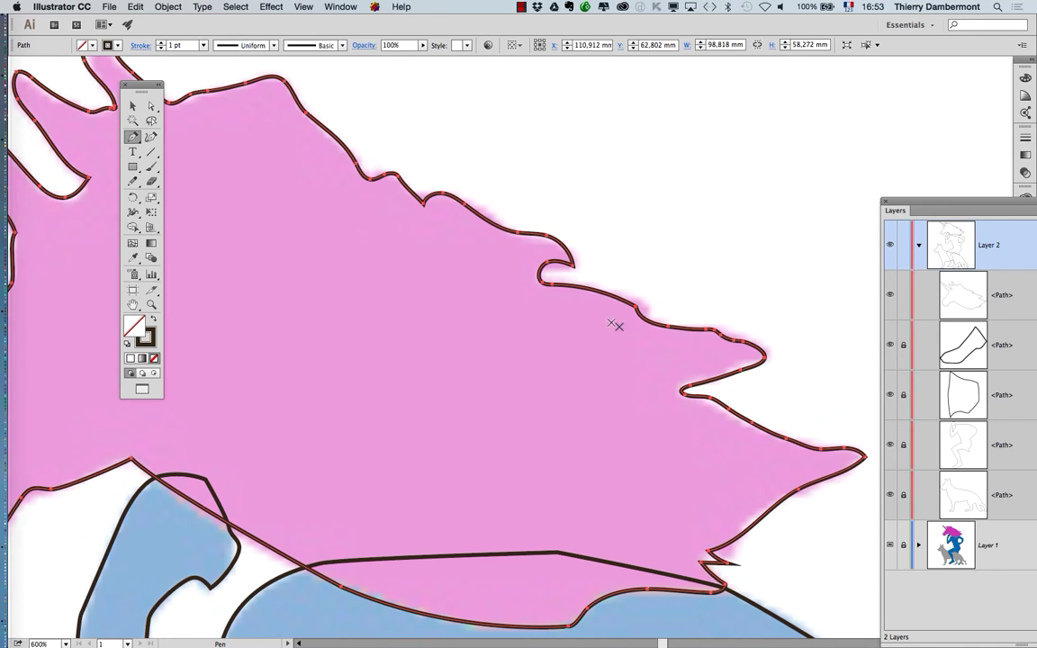
super+click(656, 315)
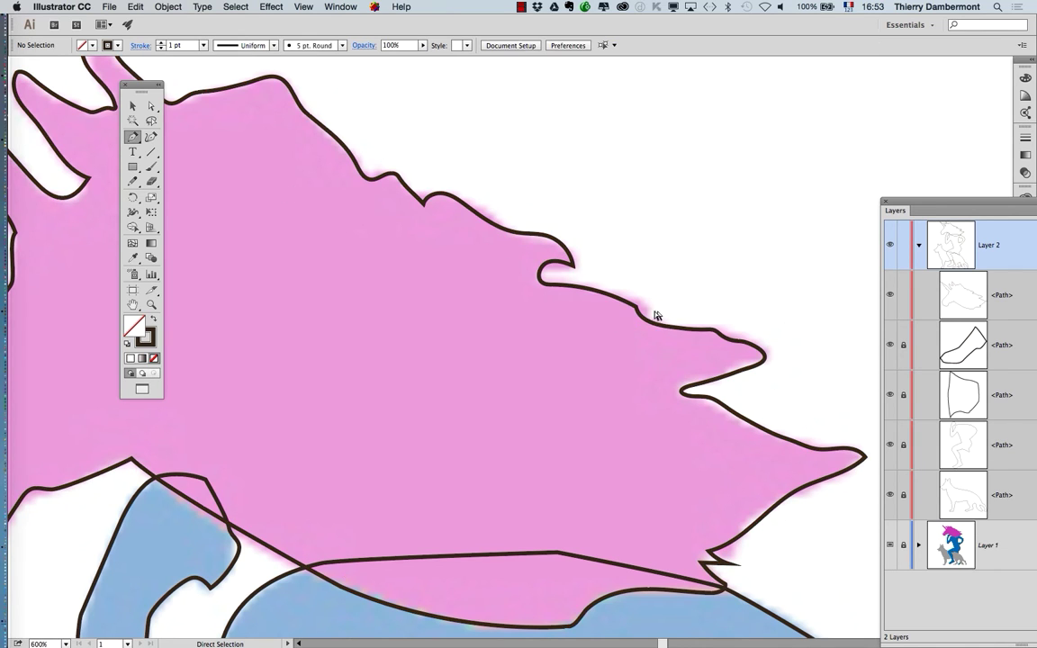
drag(636, 308, 668, 327)
drag(765, 358, 725, 362)
super+click(734, 387)
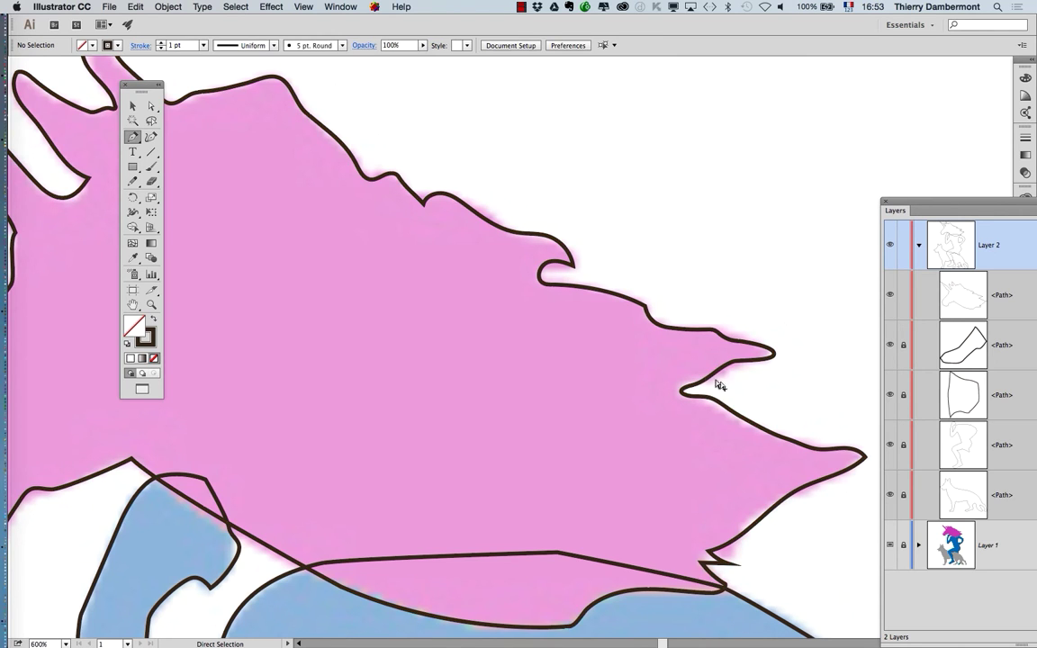
Save the drawing as a new version named "dessin de logo - 05.ai" in Adobe Illustrator format
key(super+minus)
key(super+minus)
key(super+minus)
key(super+minus)
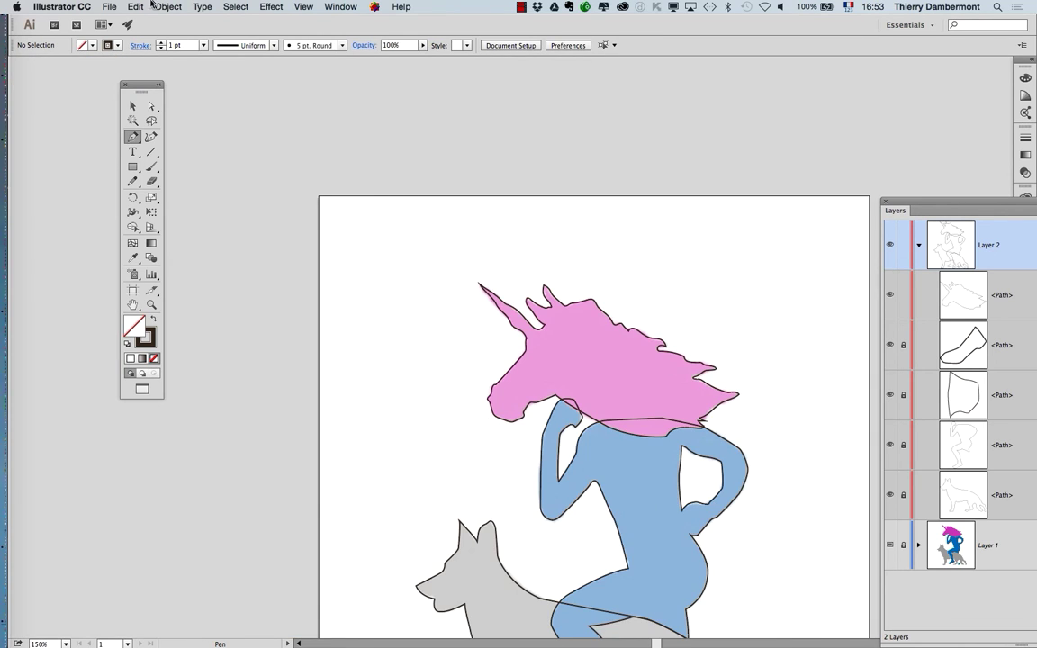
click(108, 6)
click(150, 113)
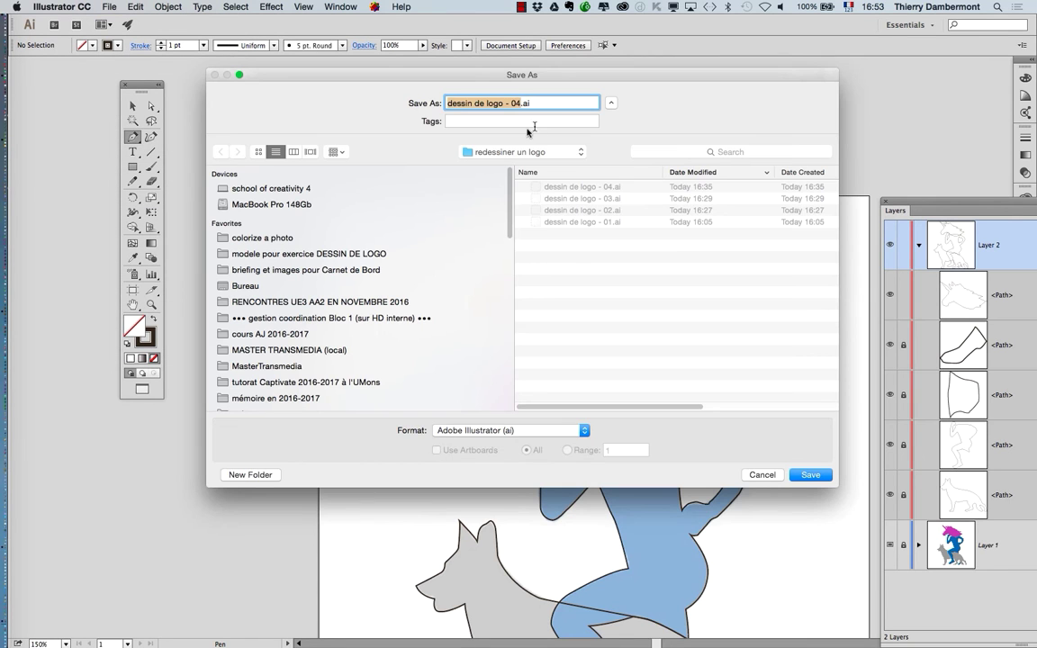
click(518, 103)
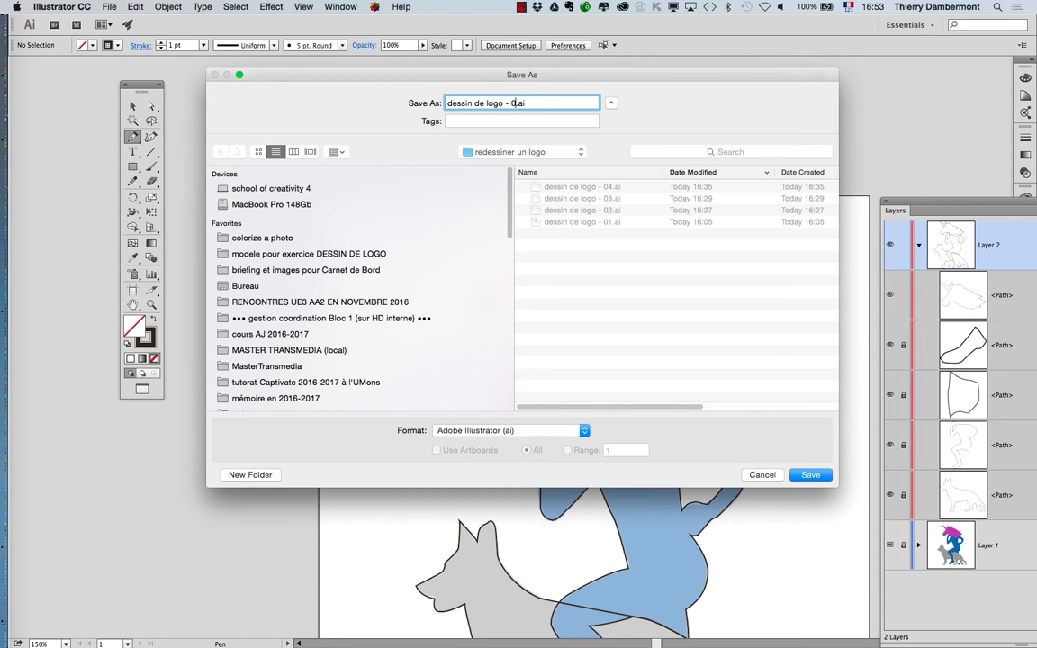
text(5)
key(Return)
click(630, 497)
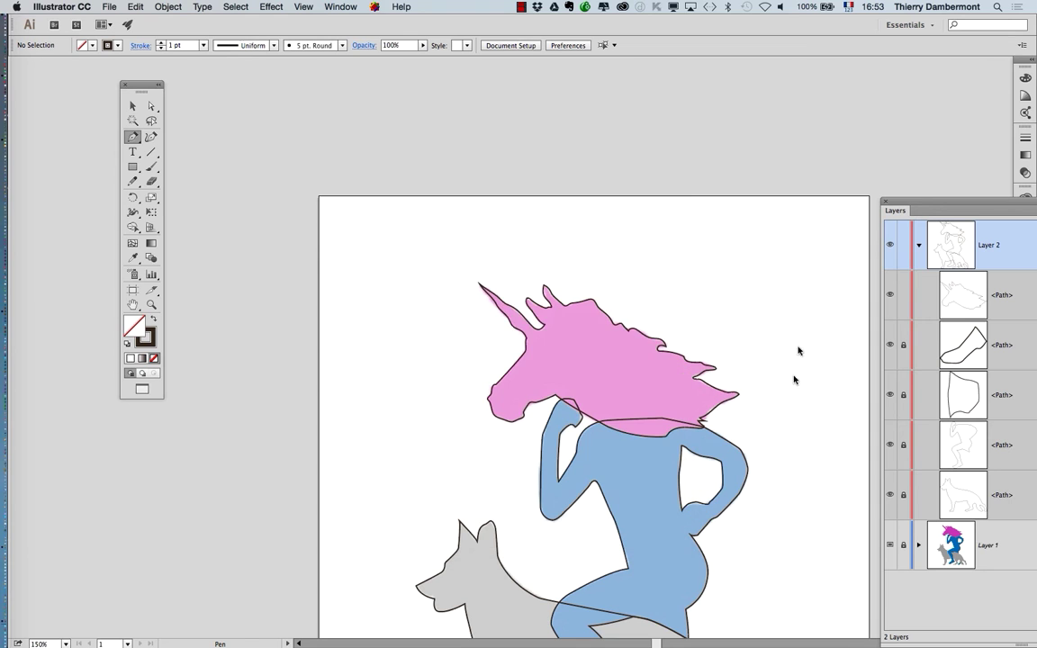
Switch to the Finder and open a new Finder window
key(super+Tab)
key(super+Tab)
key(super+Tab)
click(77, 8)
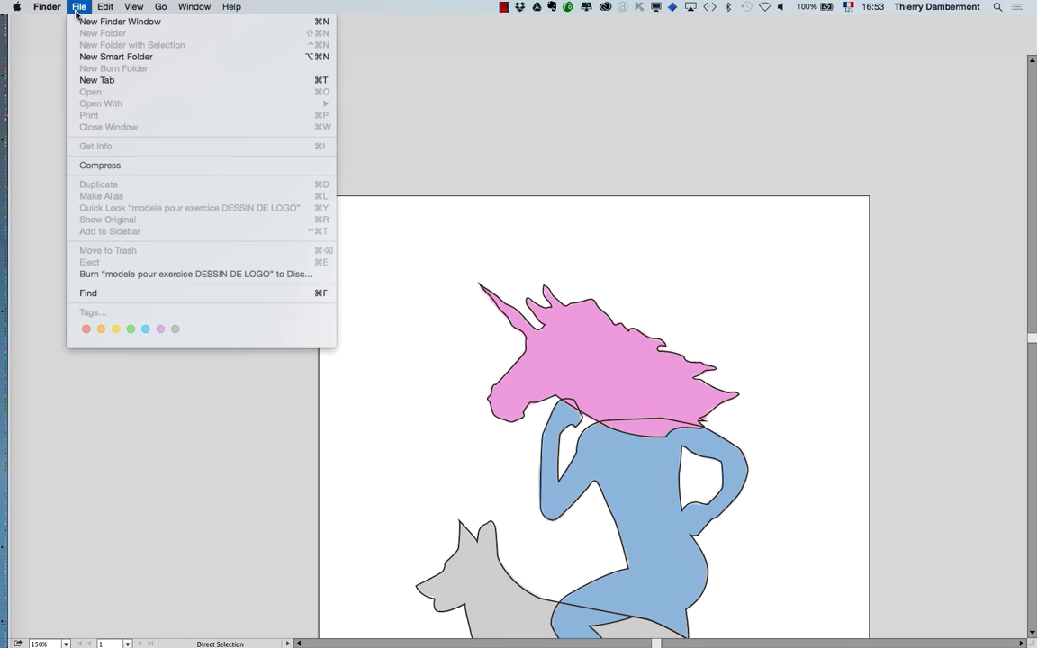
click(86, 22)
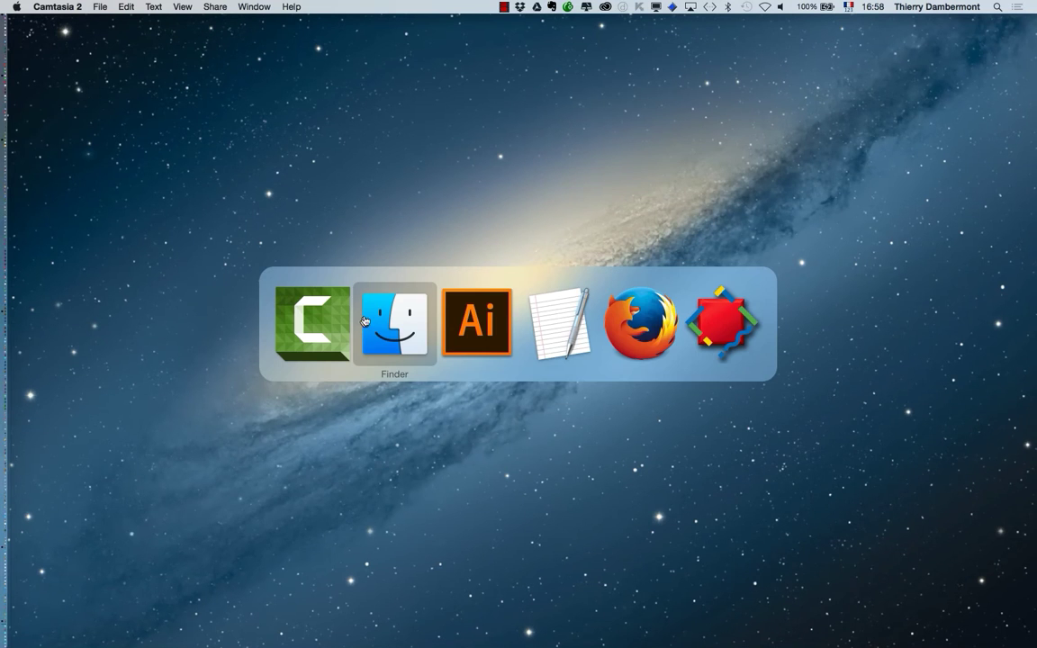
Switch to Illustrator, reopen the recent file "dessin de logo - 05.ai" and arrange the Layers panel beside the full drawing
key(super+Tab)
click(109, 6)
mouse_move(125, 60)
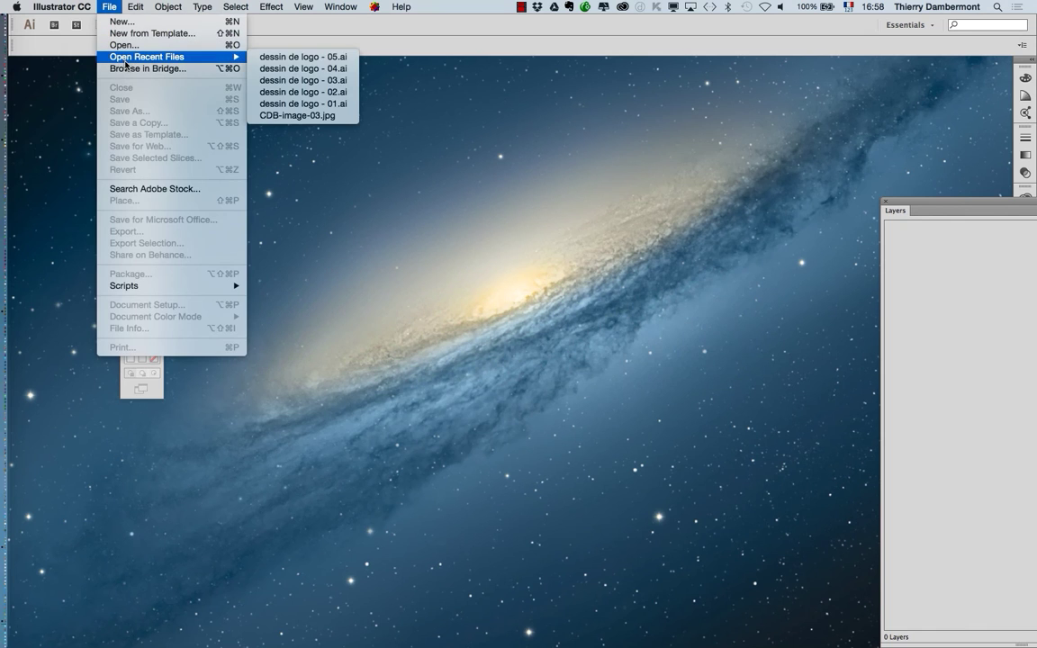
click(270, 68)
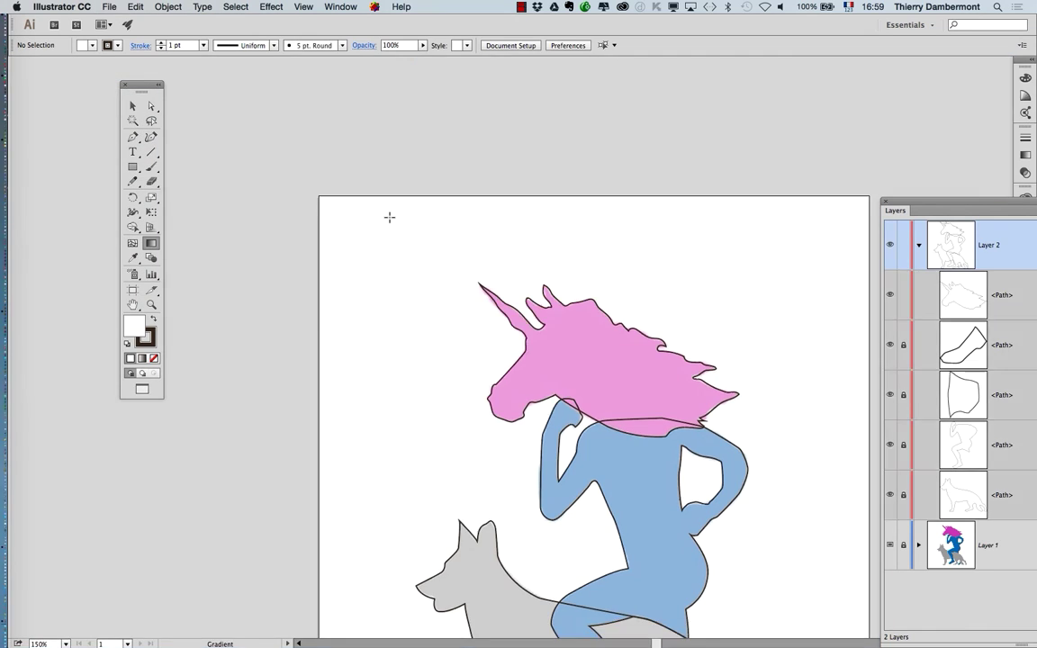
drag(572, 364, 420, 189)
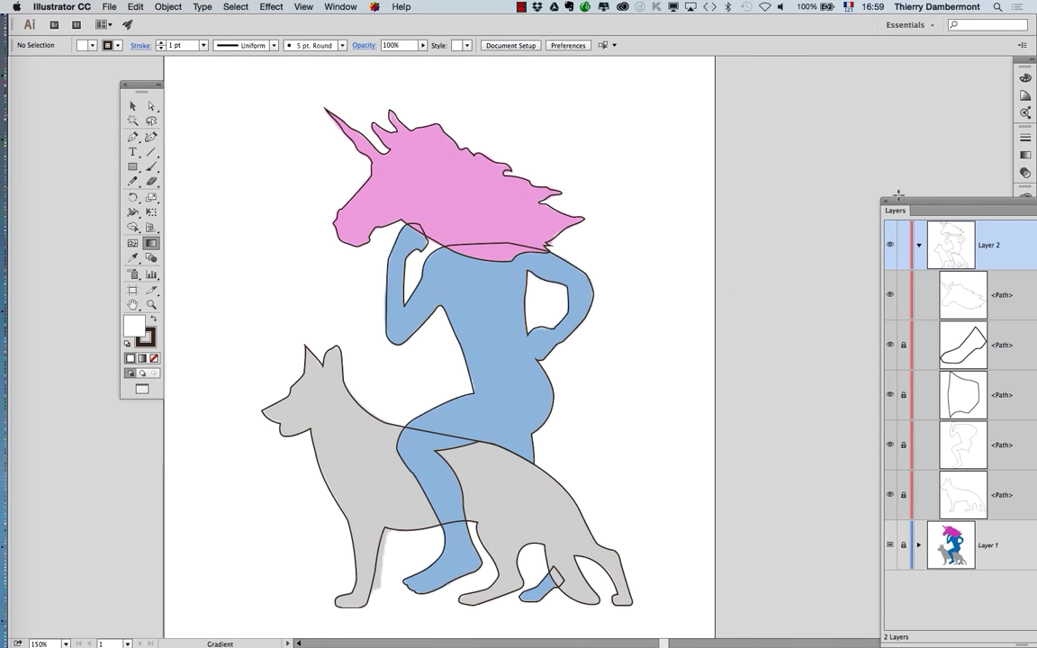
drag(922, 204, 743, 82)
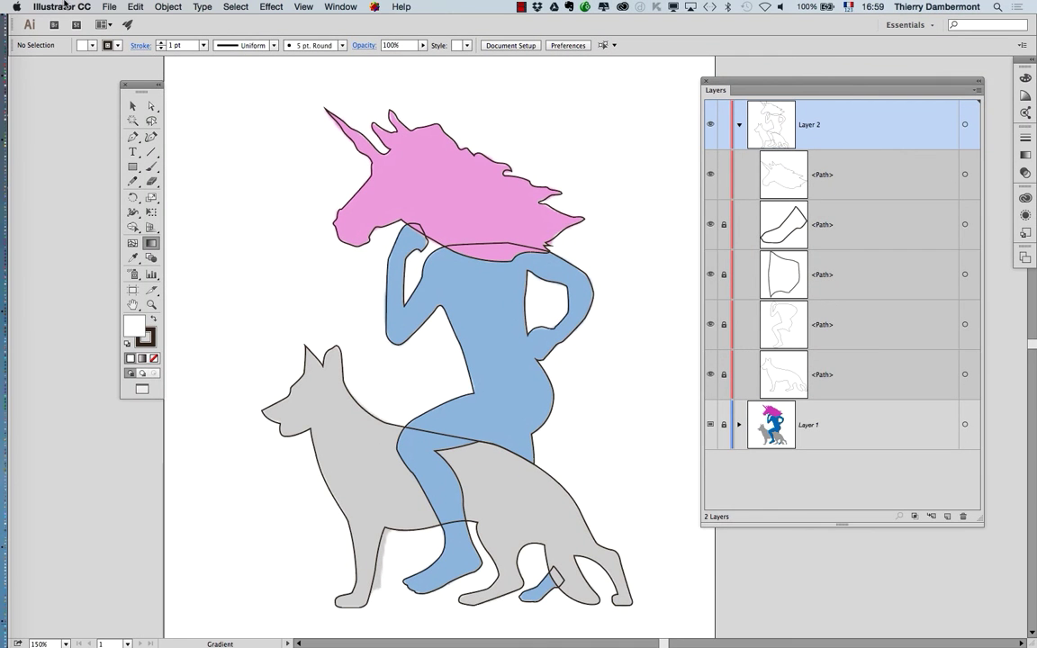
Save the drawing as a new version named "dessin de logo - 06.ai" in Adobe Illustrator format
click(107, 6)
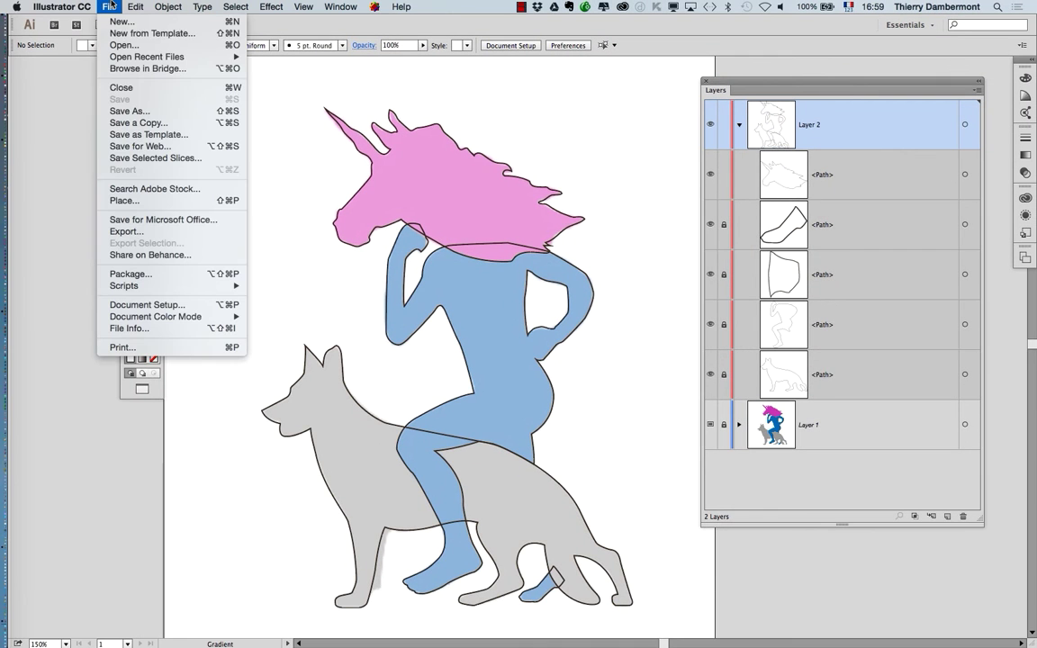
click(133, 110)
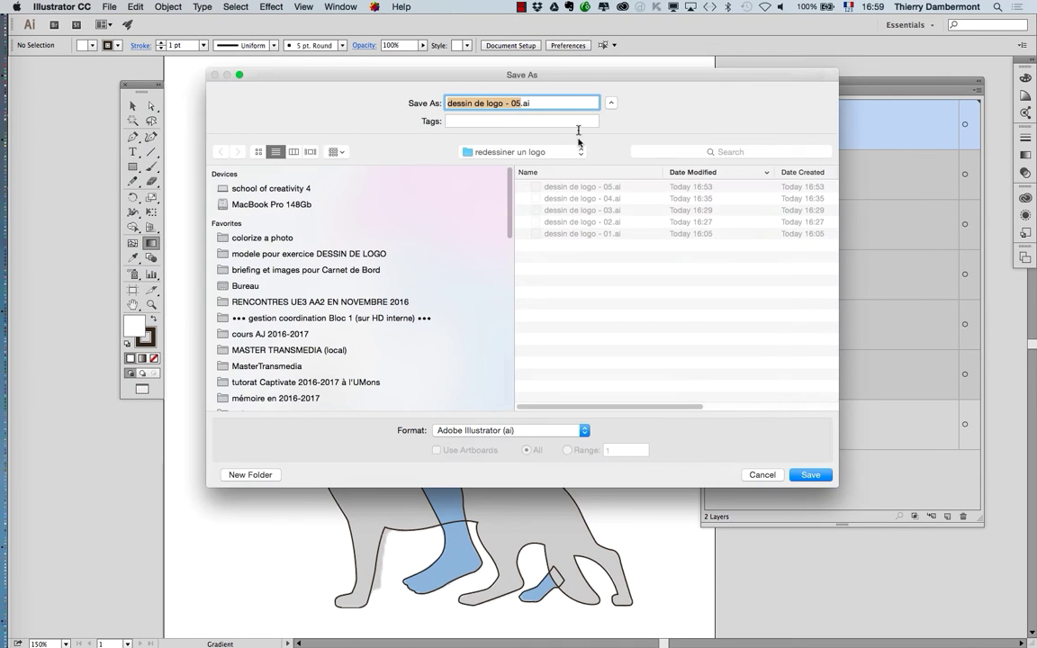
click(520, 103)
text(6)
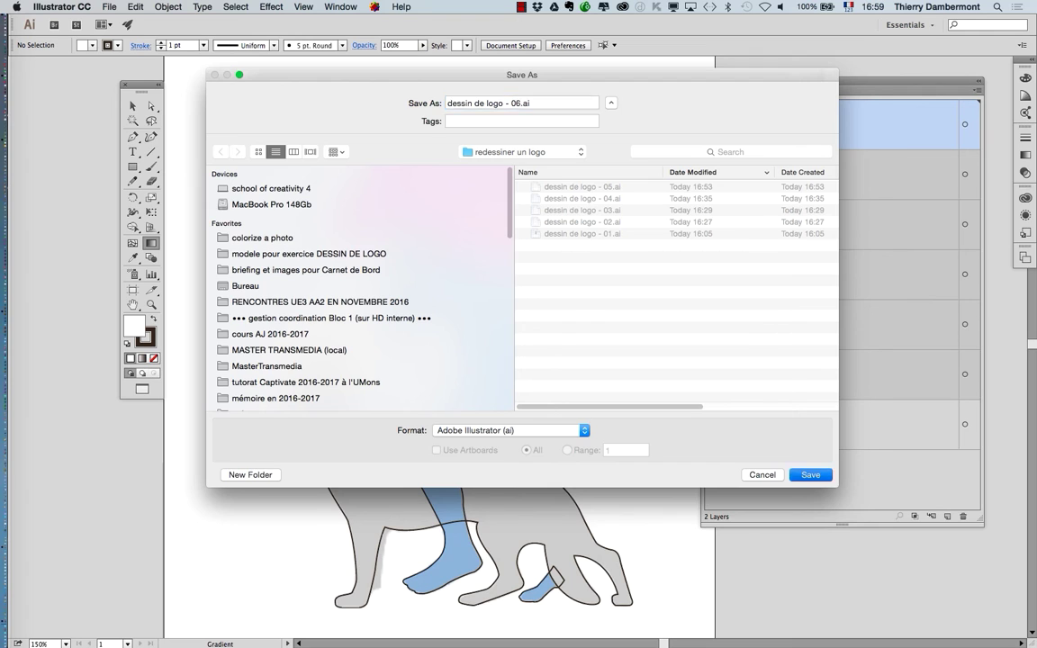
key(Return)
click(634, 499)
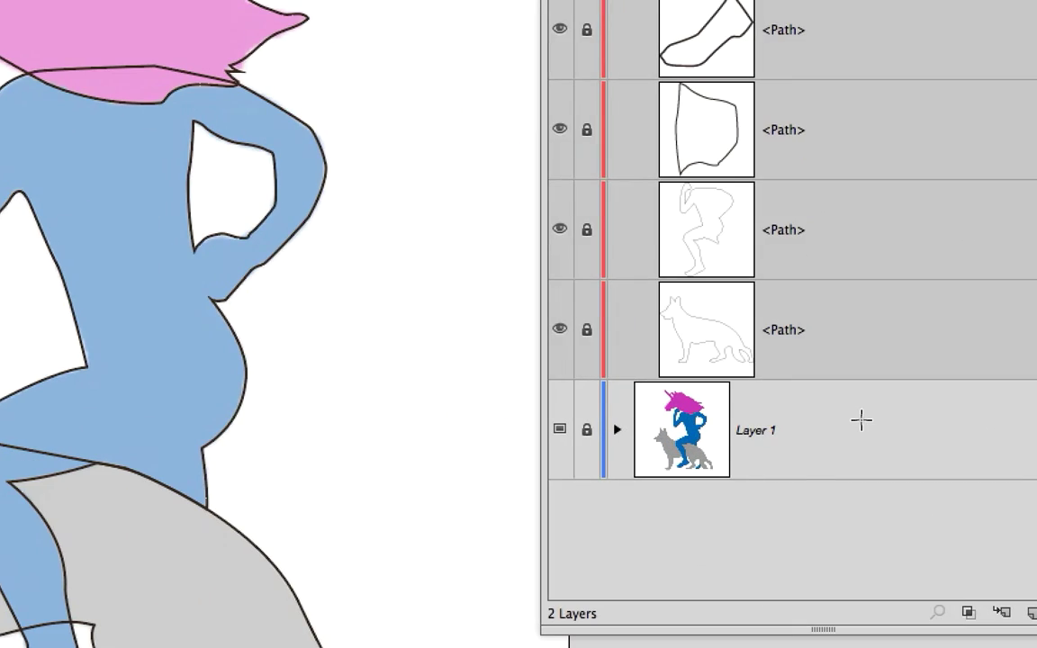
Collapse Layer 2 and hide the template Layer 1 so that only the traced outlines show
click(861, 424)
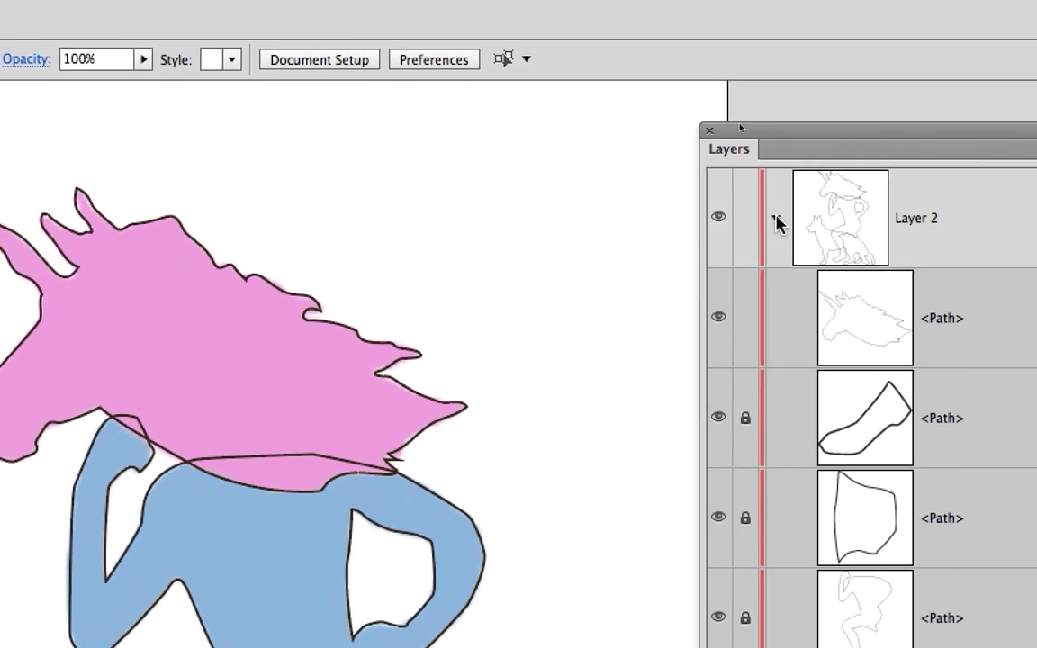
click(776, 216)
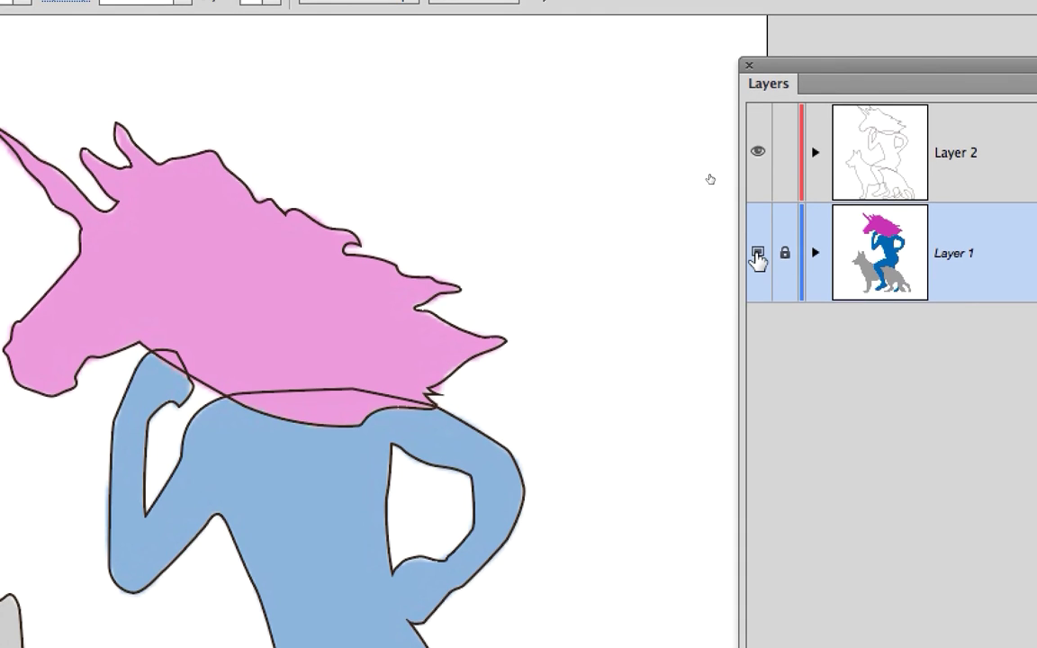
super+click(757, 255)
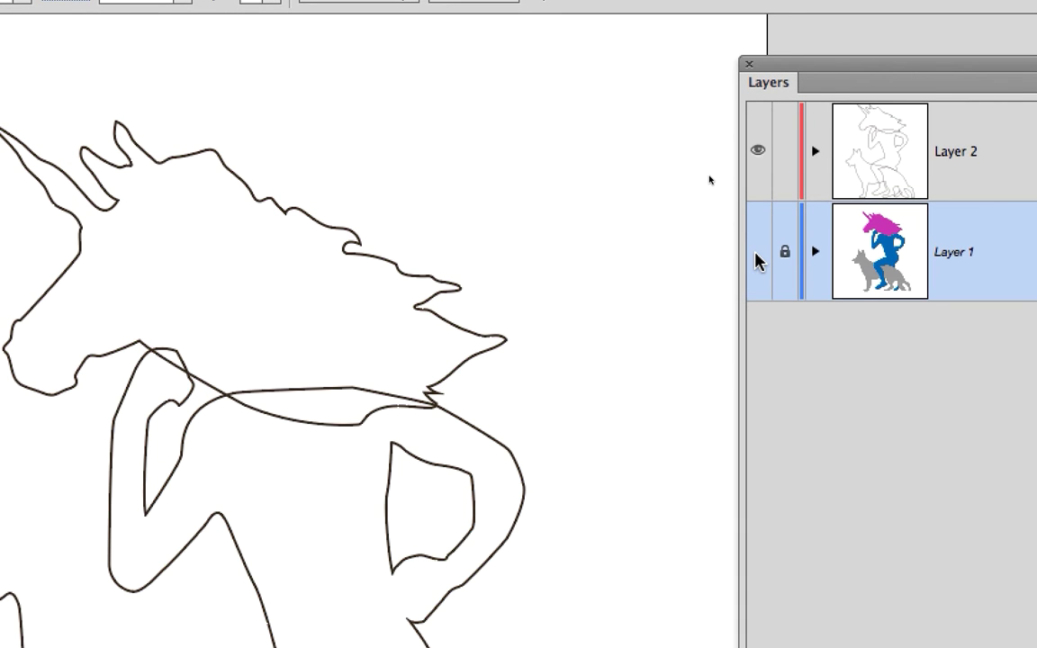
super+click(756, 260)
super+click(756, 260)
Duplicate Layer 2, and lock and hide the original as a backup of the outlines
click(976, 176)
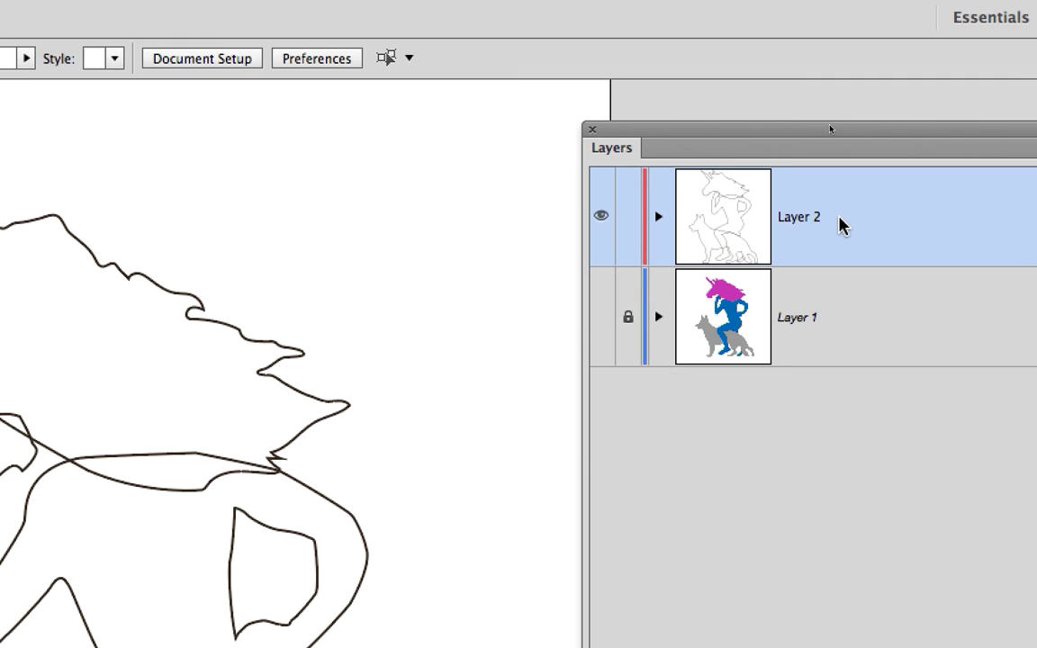
drag(838, 218, 922, 491)
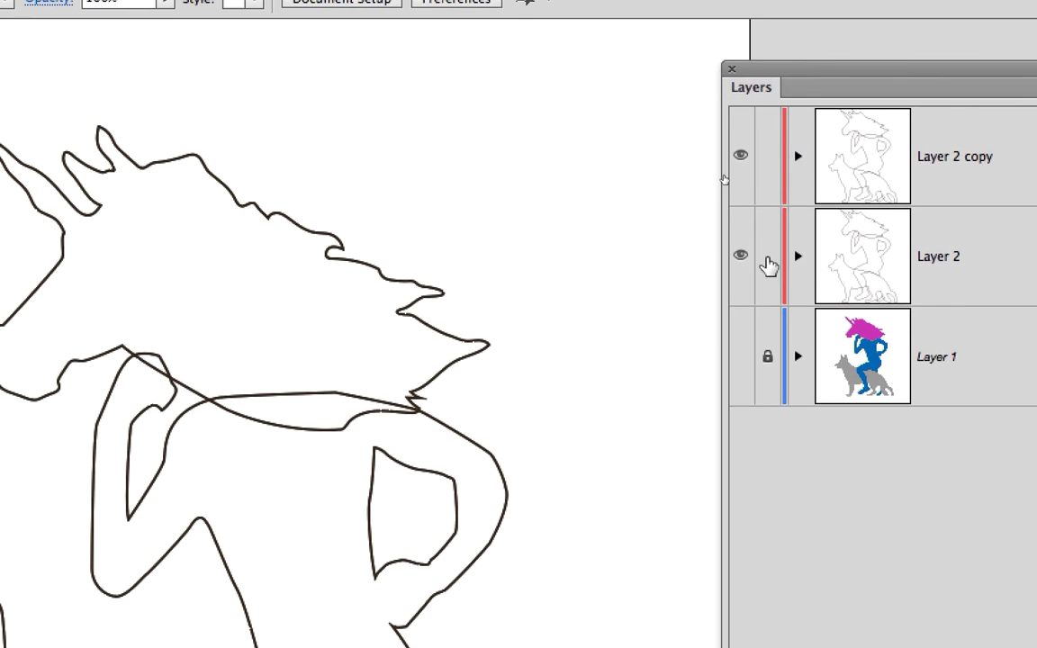
click(768, 264)
click(739, 258)
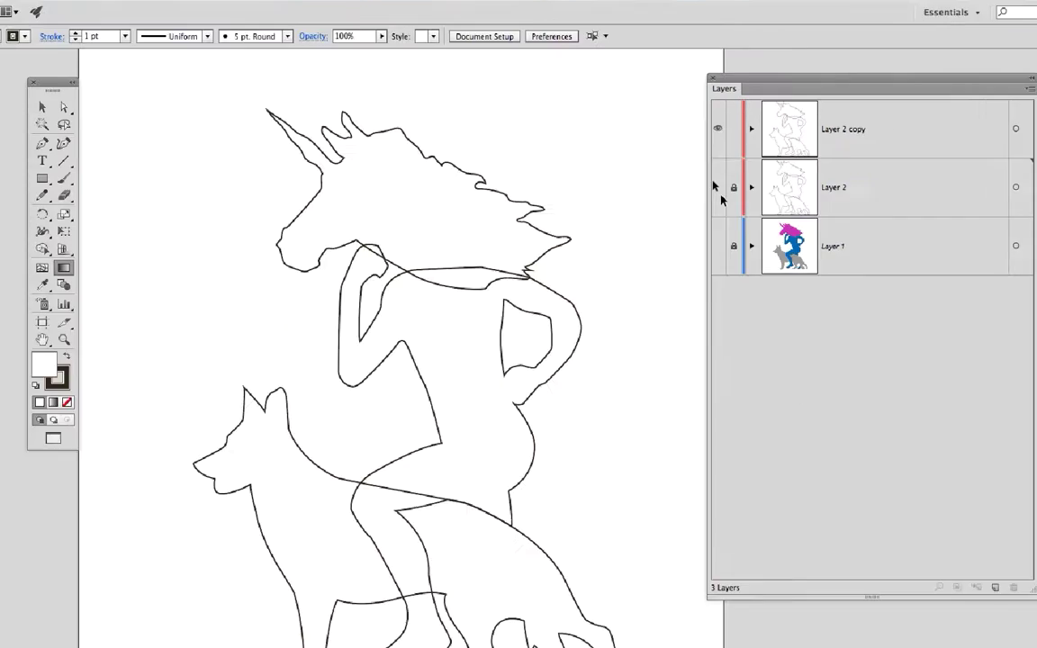
Expand Layer 2 copy and unlock its foot, arm opening, body and dog paths
click(806, 115)
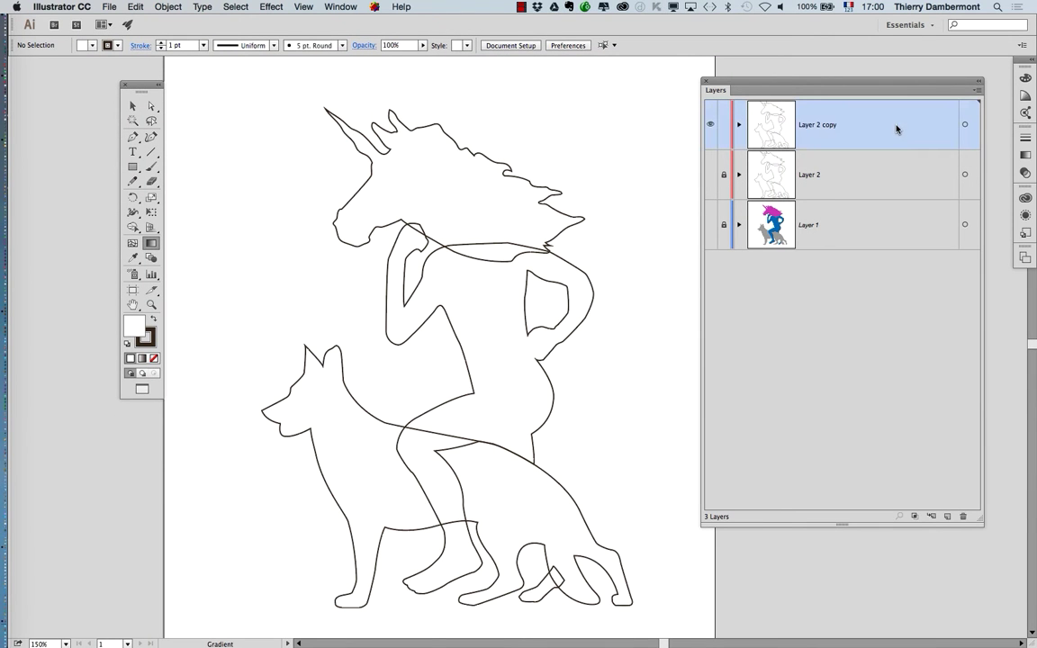
click(737, 126)
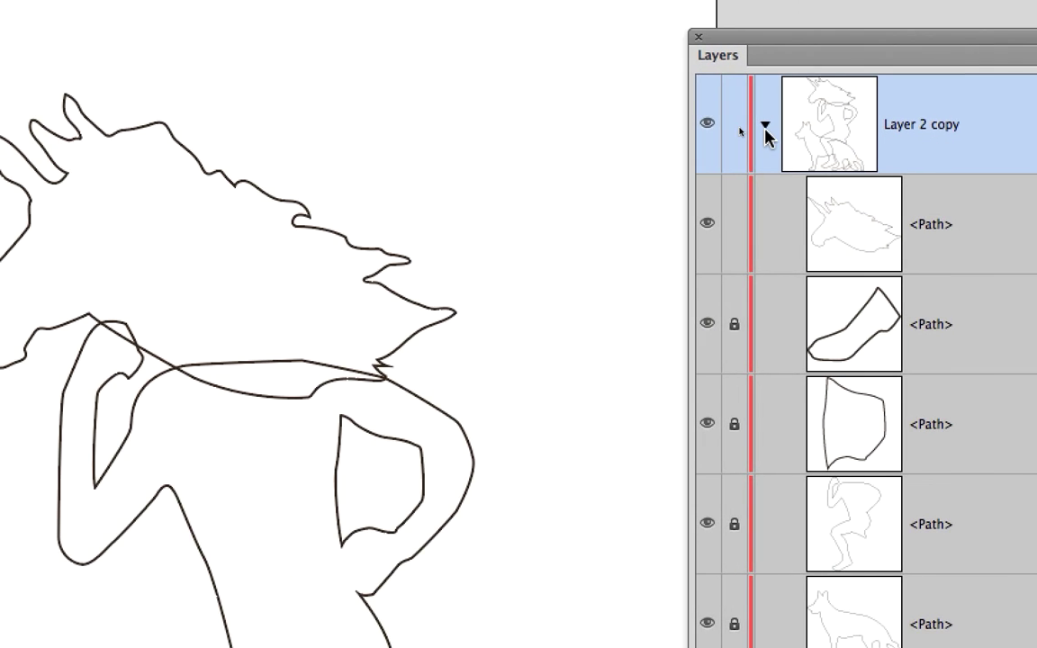
click(764, 128)
click(764, 128)
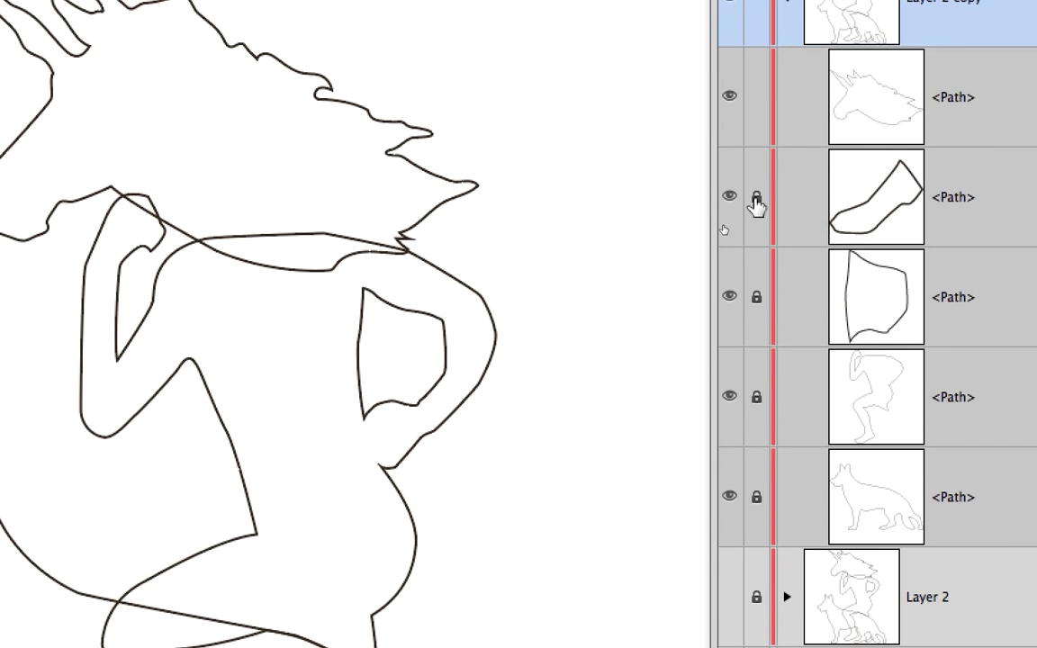
click(756, 200)
click(756, 297)
click(755, 397)
click(756, 497)
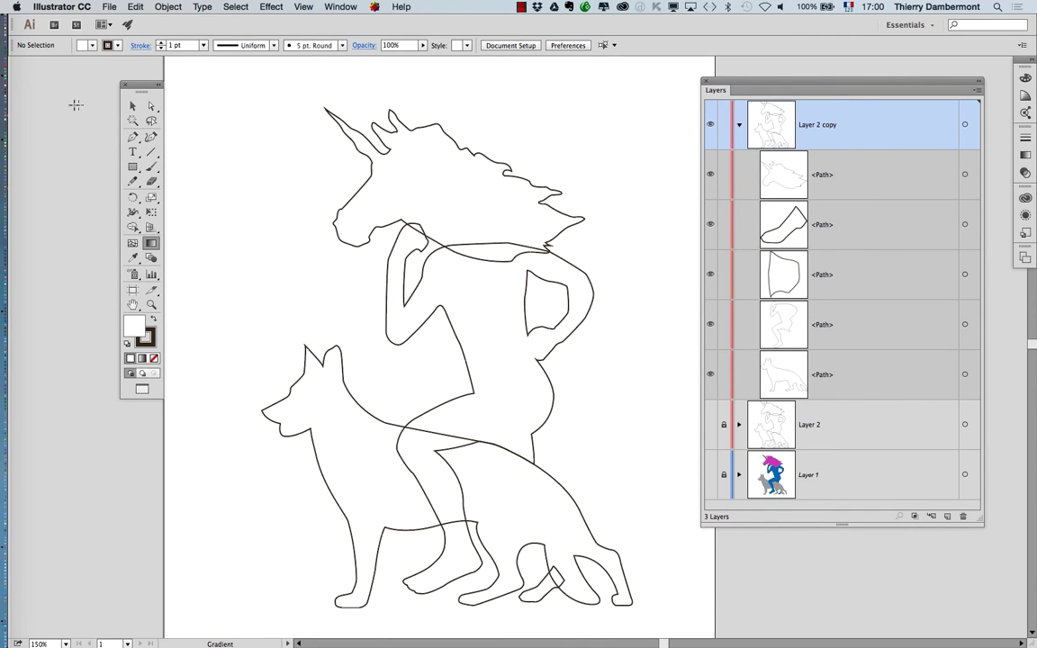
Select the unicorn head path with the Selection tool and set its stroke to none
click(132, 107)
click(351, 123)
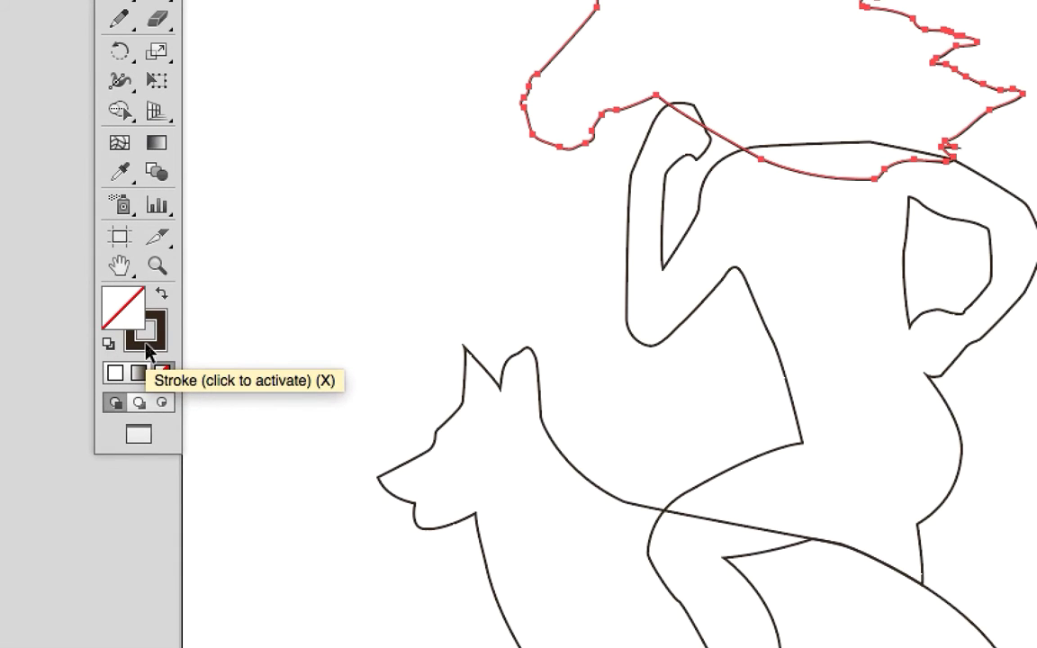
click(147, 345)
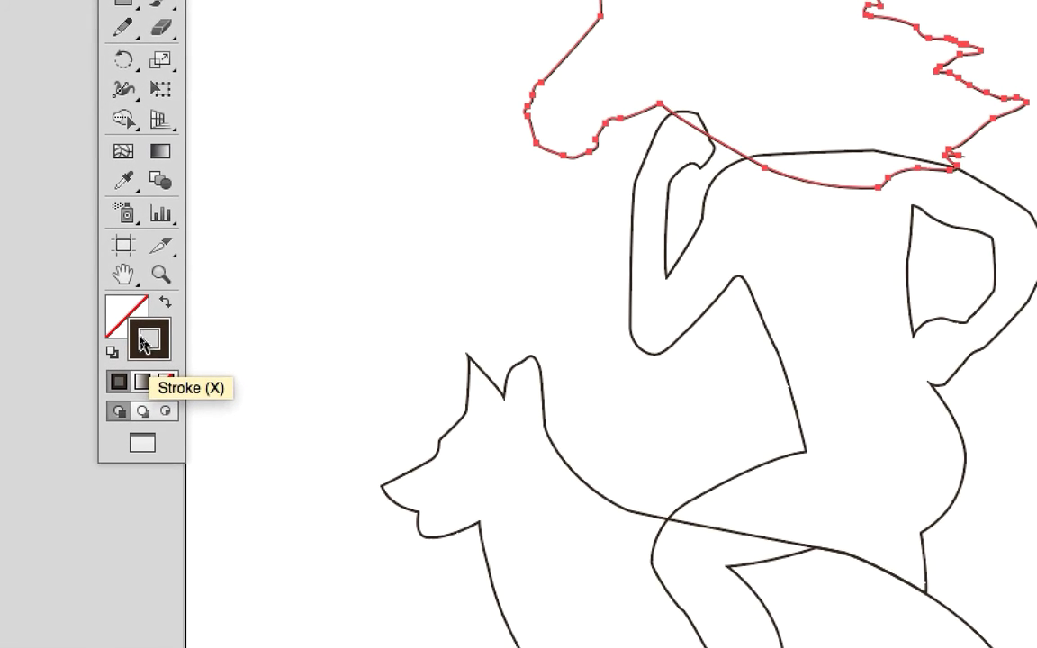
click(148, 365)
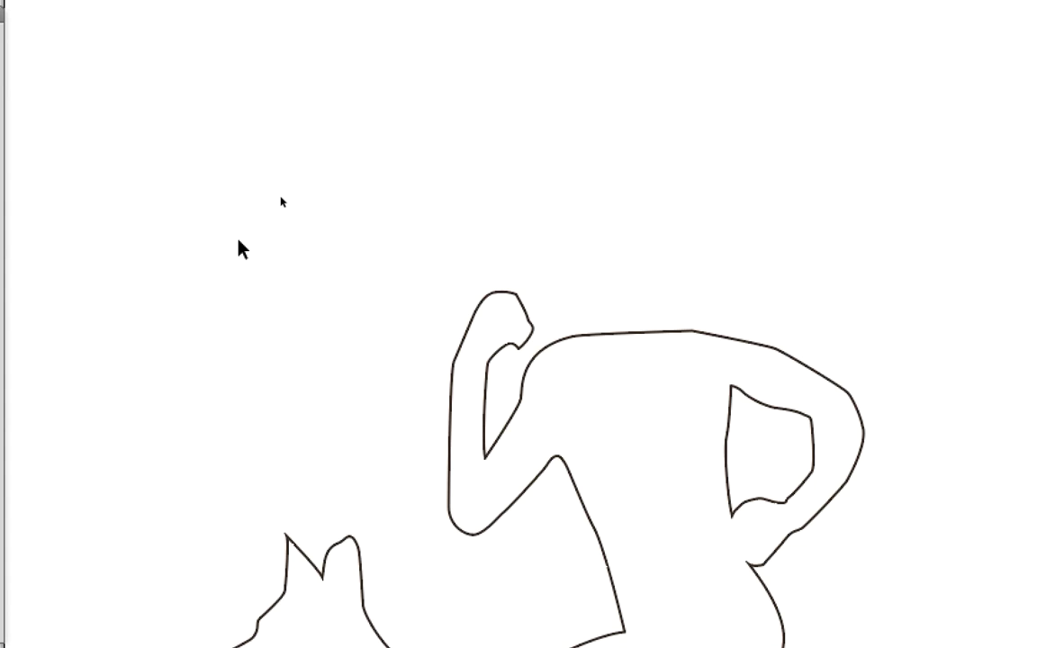
Switch to Outline view to select the unicorn head path without fill or stroke, and return to GPU Preview
click(257, 15)
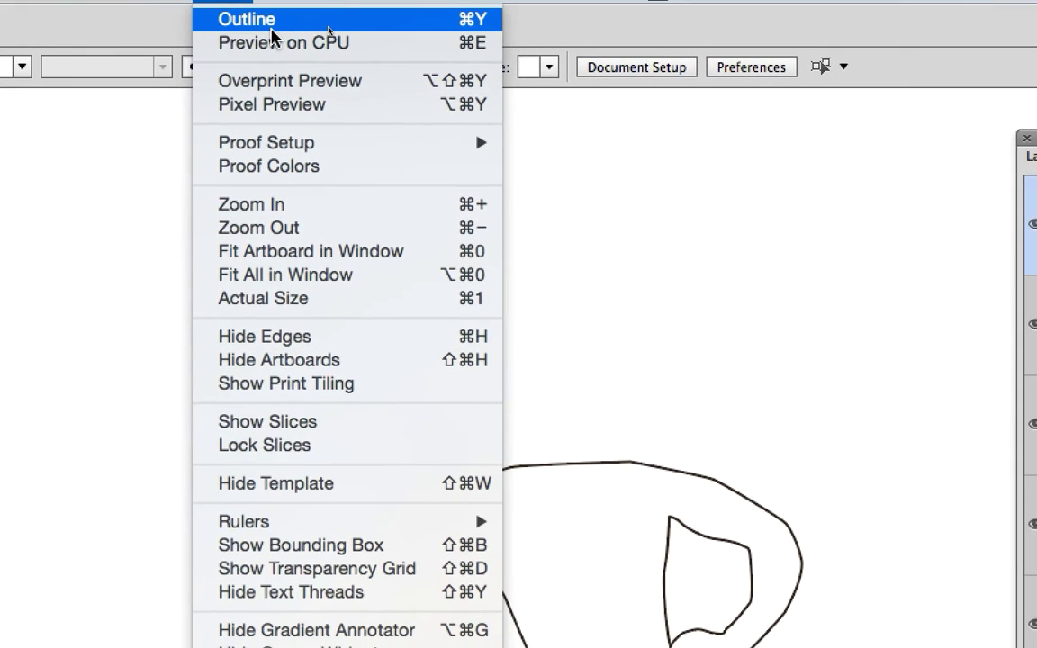
click(271, 27)
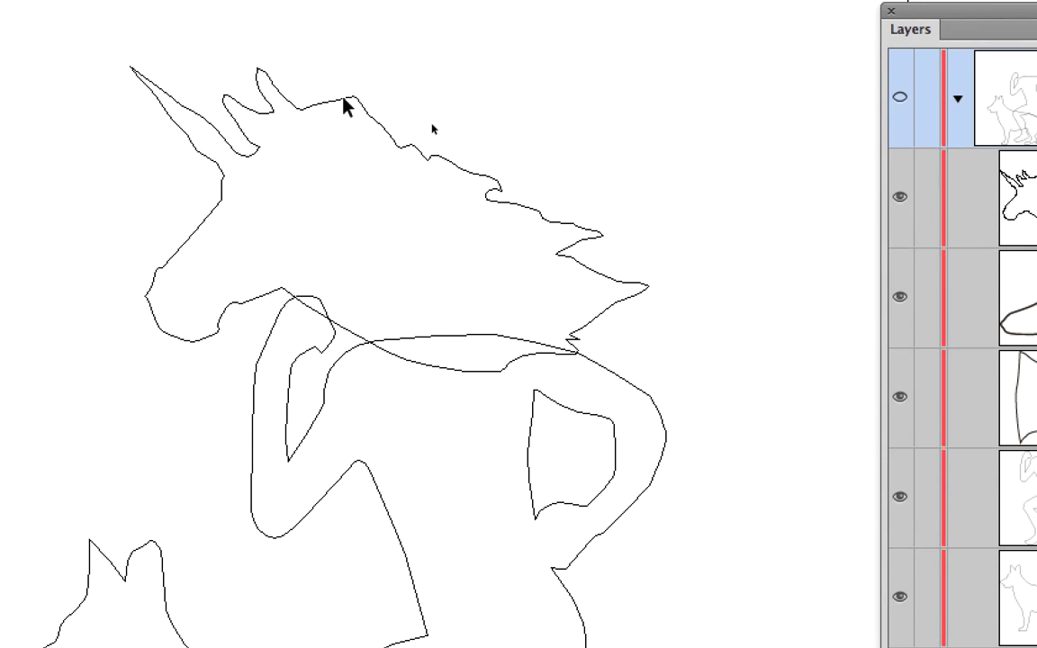
click(343, 101)
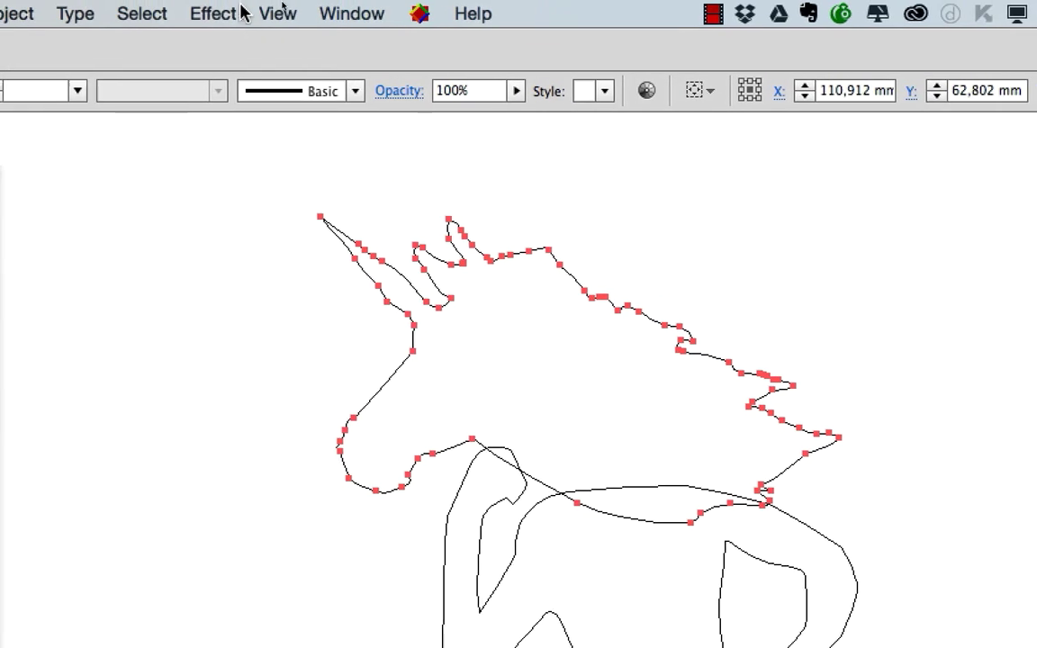
click(252, 11)
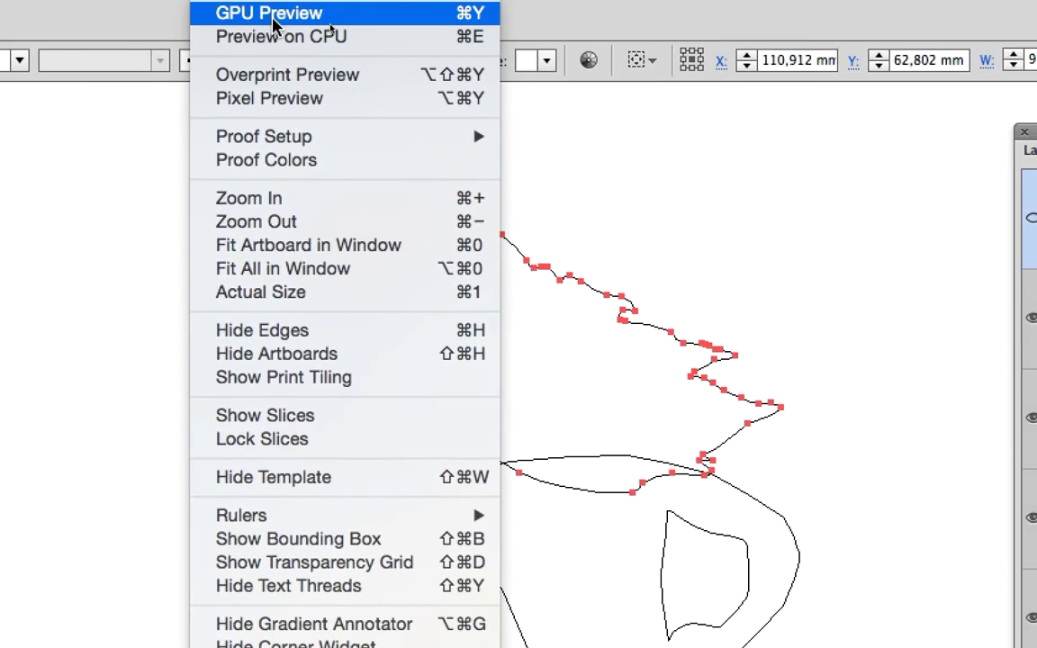
click(272, 15)
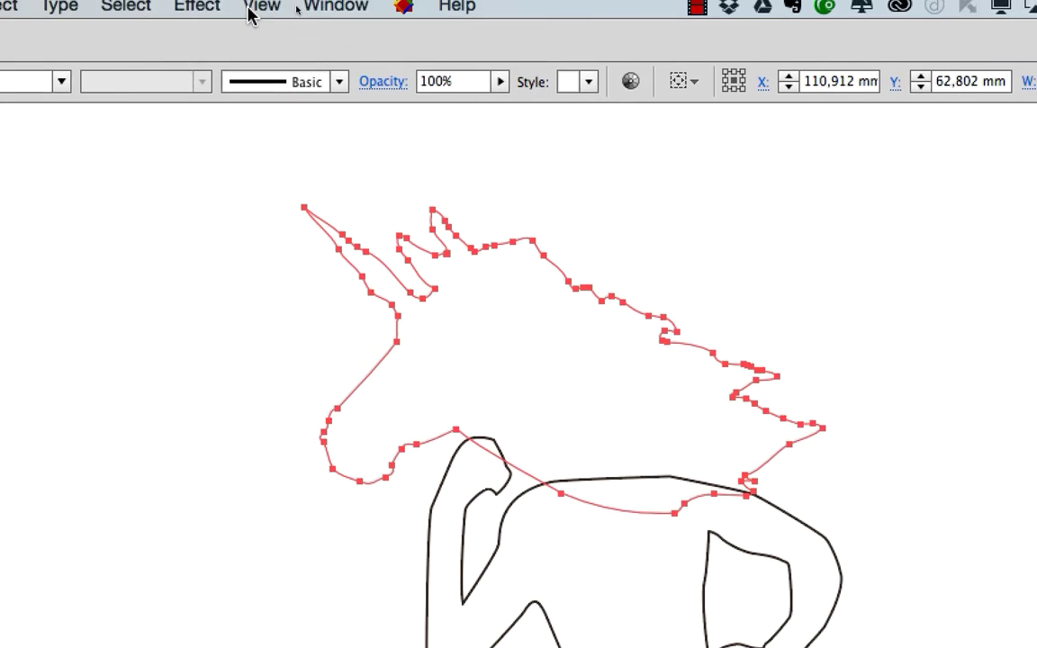
Toggle the display to Outline view and back to GPU Preview with the head still selected
click(250, 14)
click(257, 31)
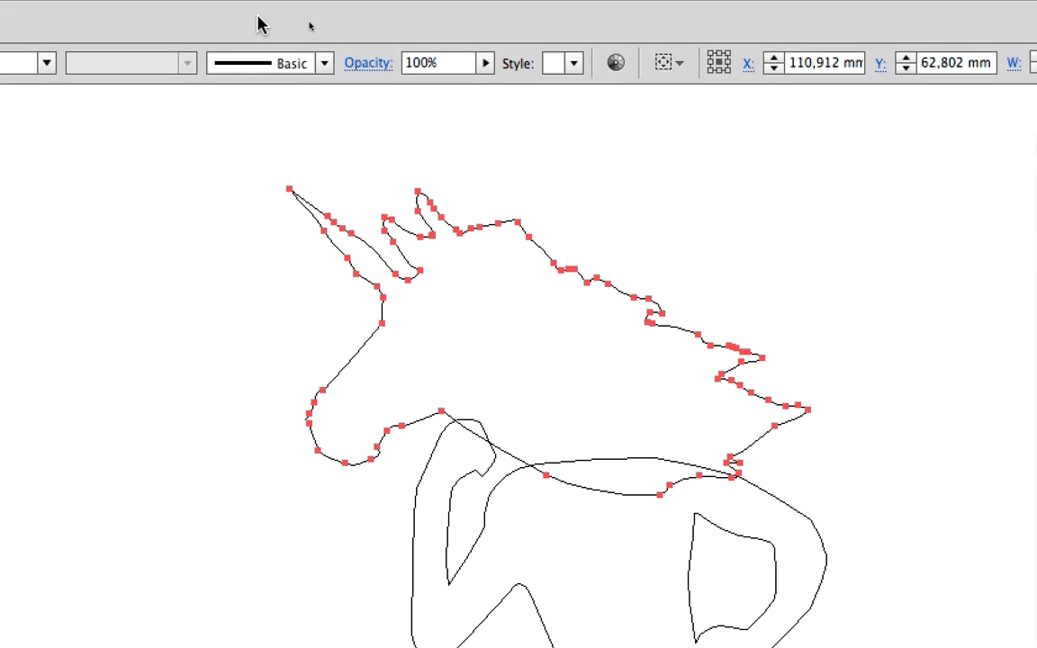
click(256, 9)
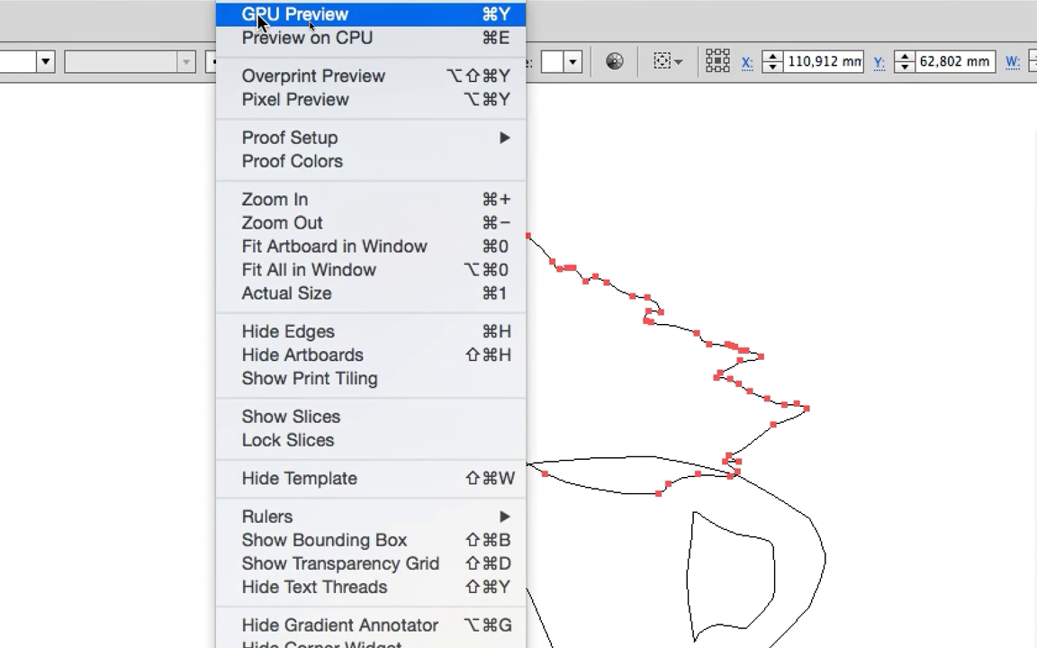
click(260, 29)
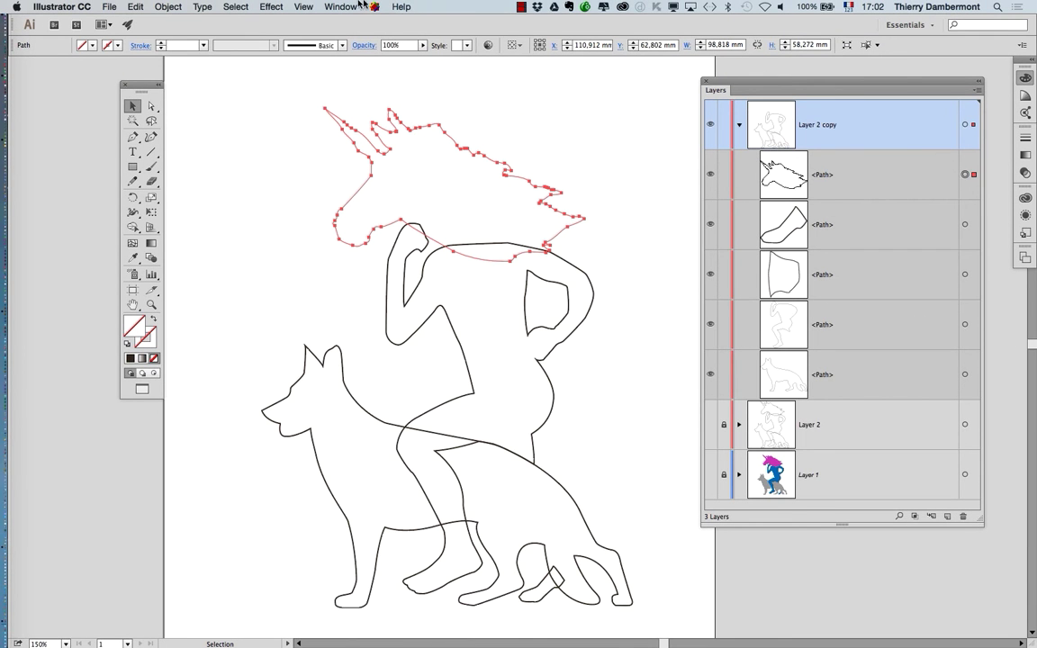
Show the Swatches panel beside the Layers panel and fill the unicorn head with the dark red swatch
click(361, 5)
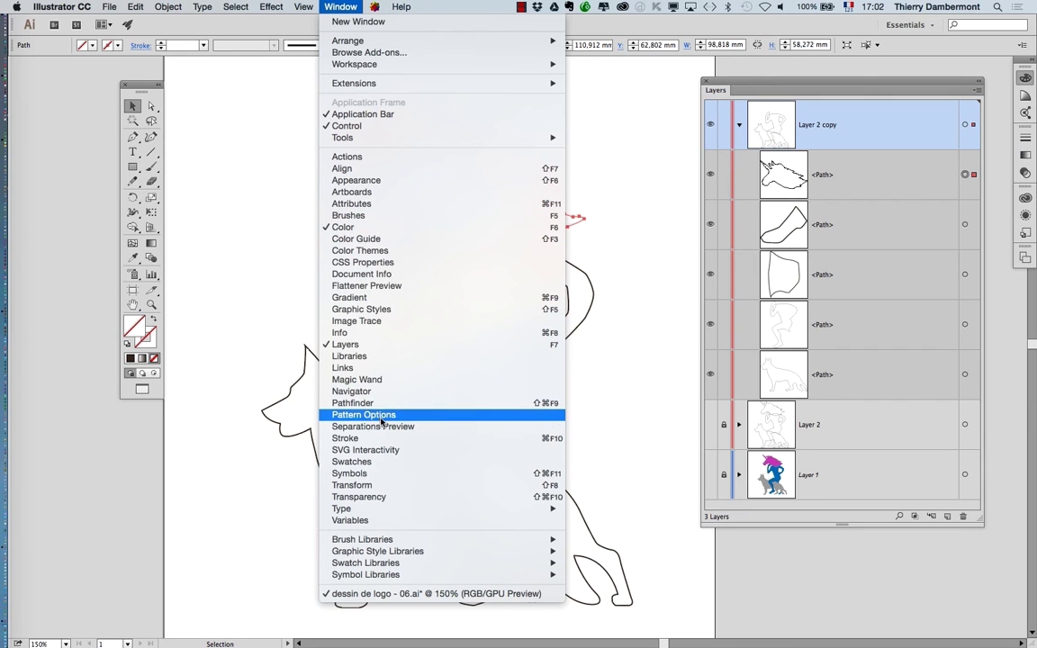
click(359, 461)
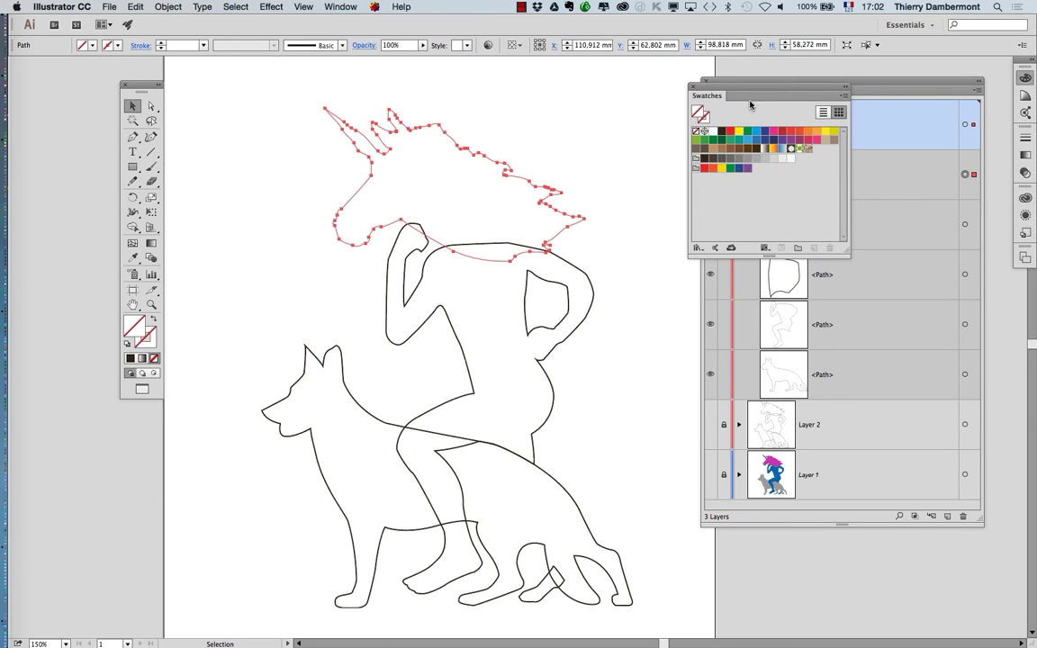
drag(723, 91, 551, 78)
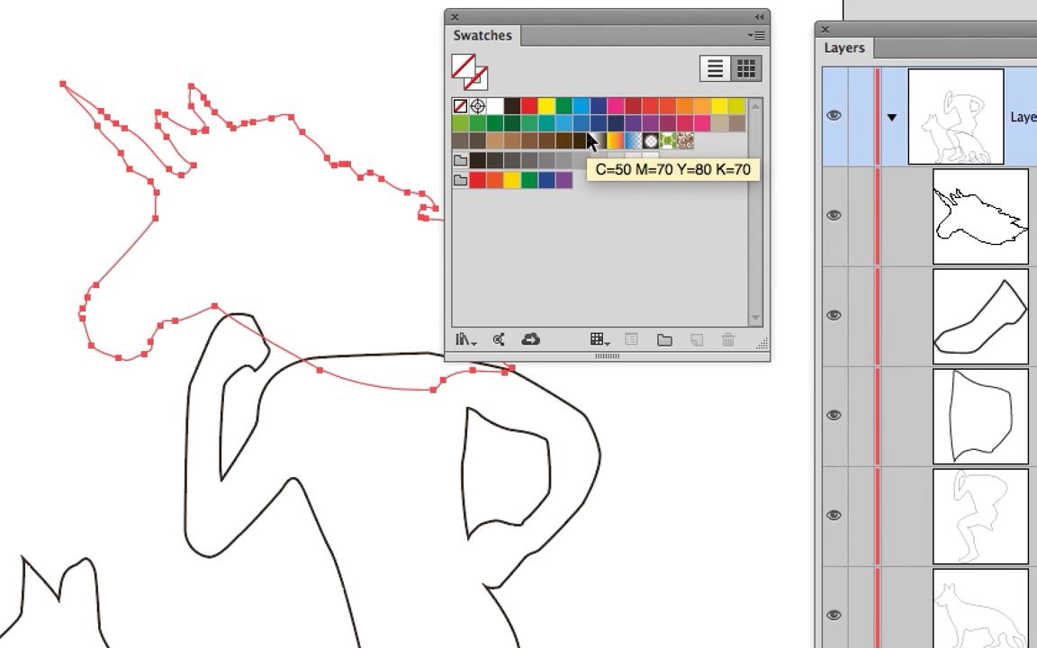
click(565, 123)
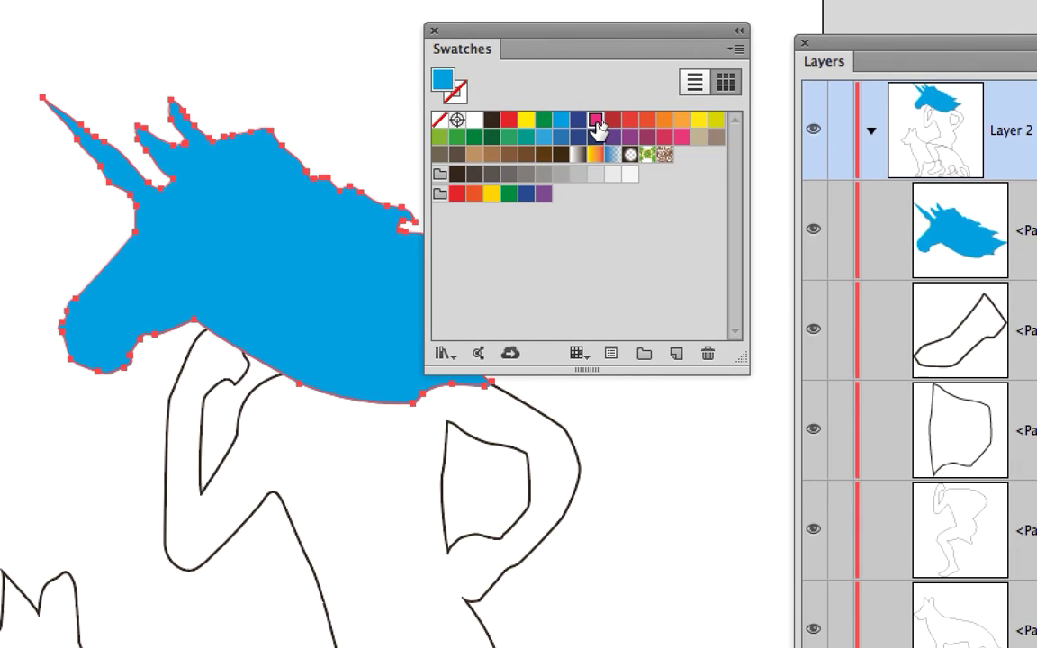
click(617, 118)
click(609, 118)
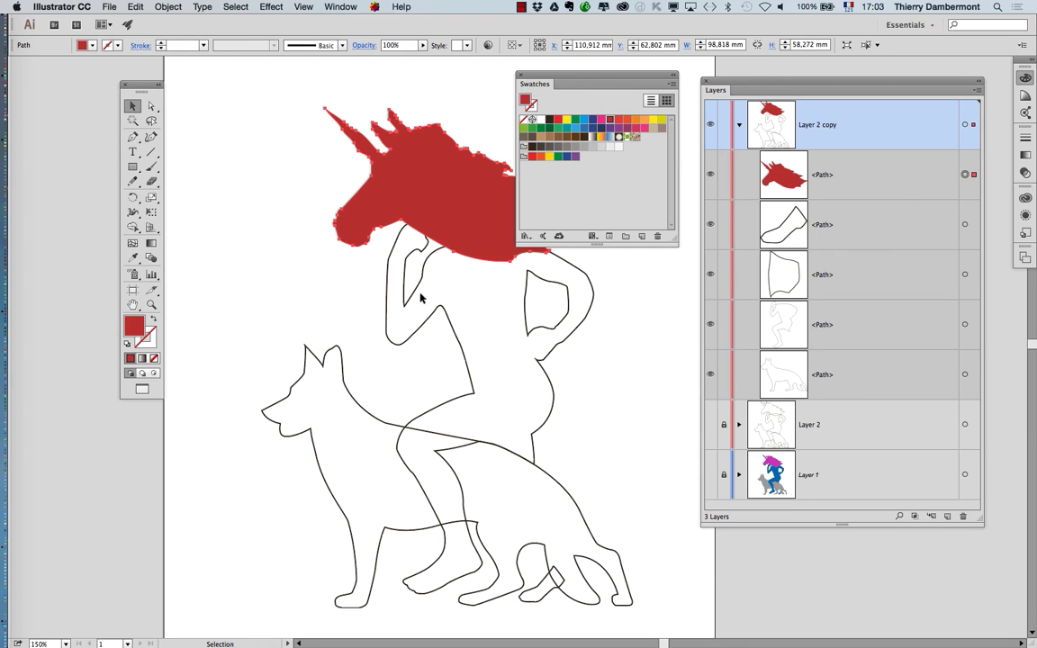
Select the rider's body path, fill it with the green swatch and set its stroke to none
click(389, 289)
click(387, 296)
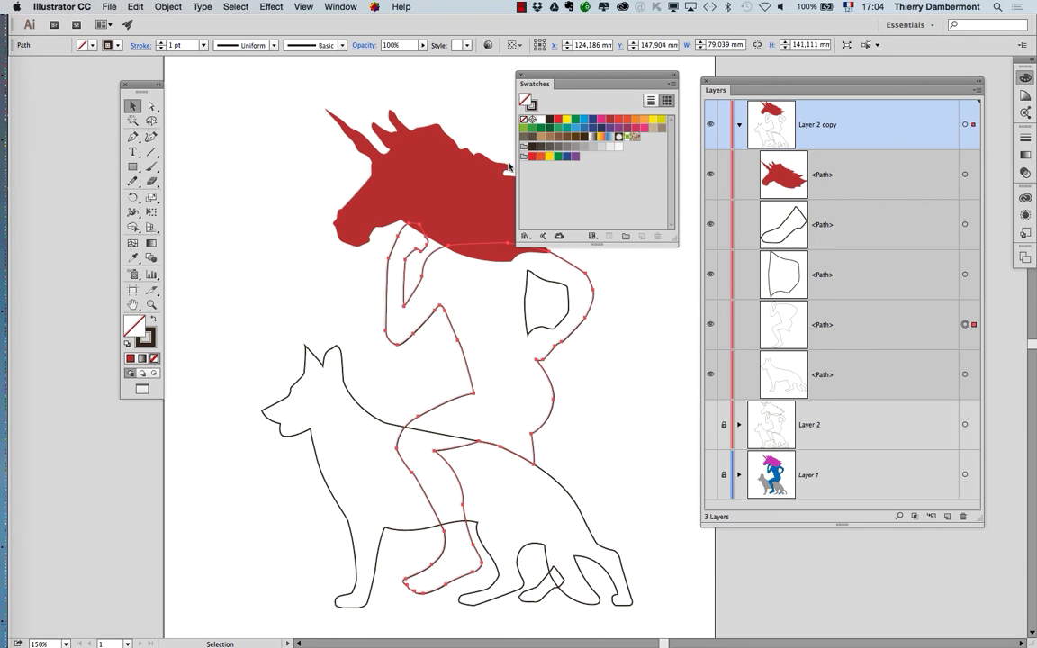
click(560, 130)
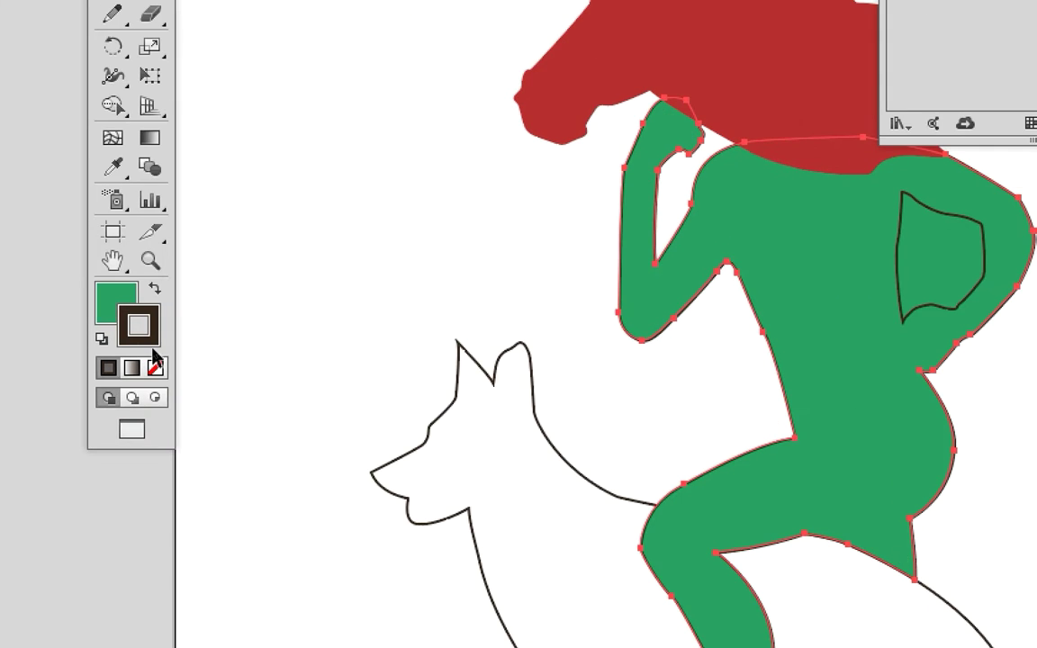
click(154, 358)
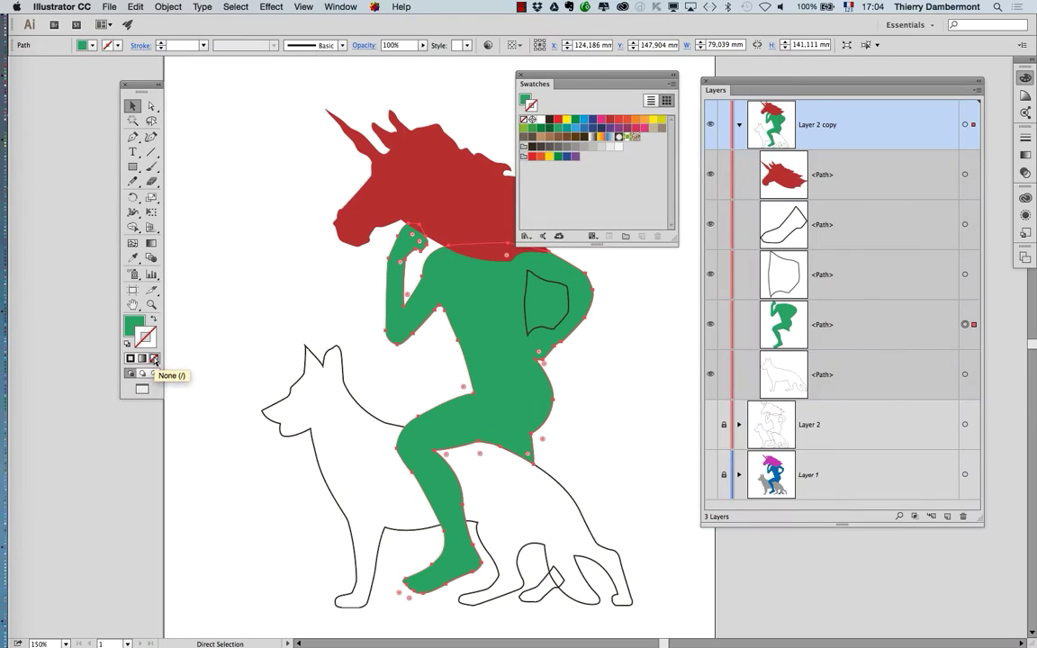
double_click(572, 270)
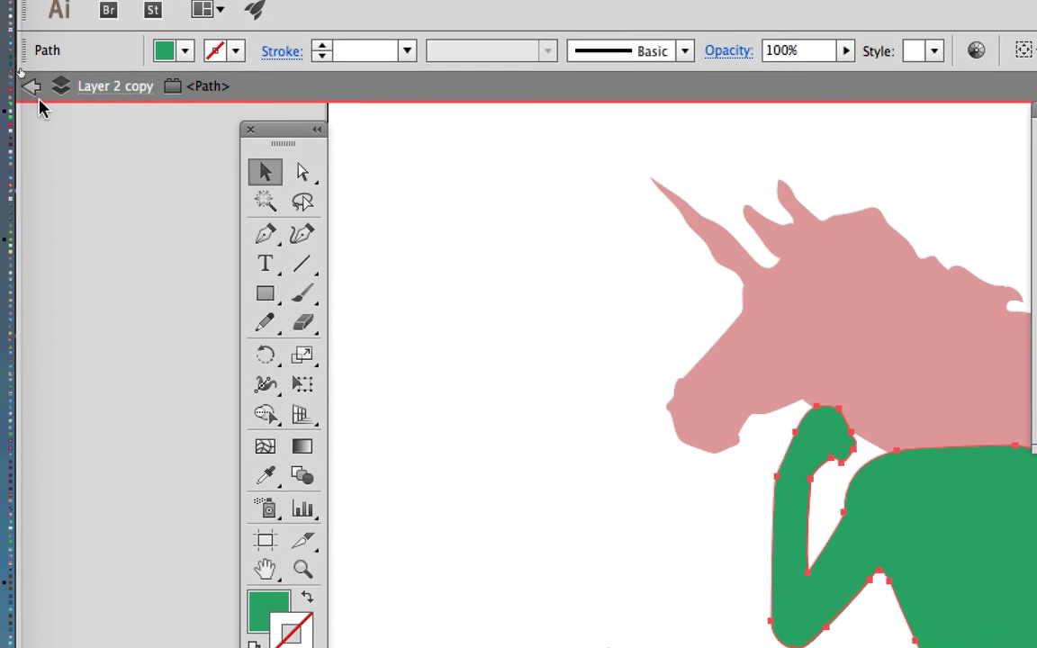
click(32, 88)
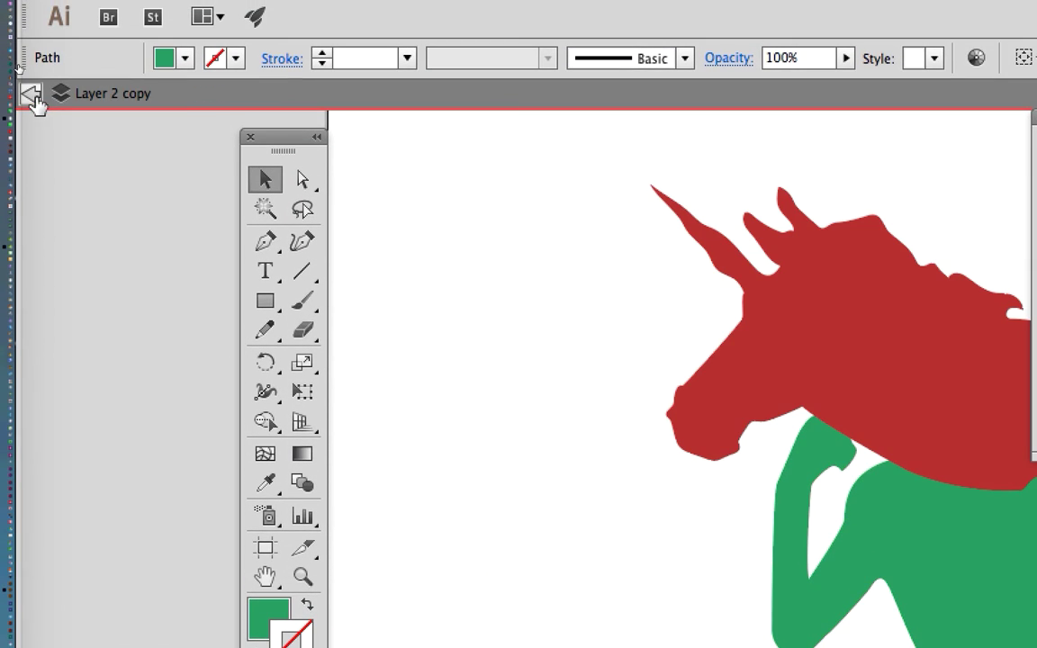
click(33, 88)
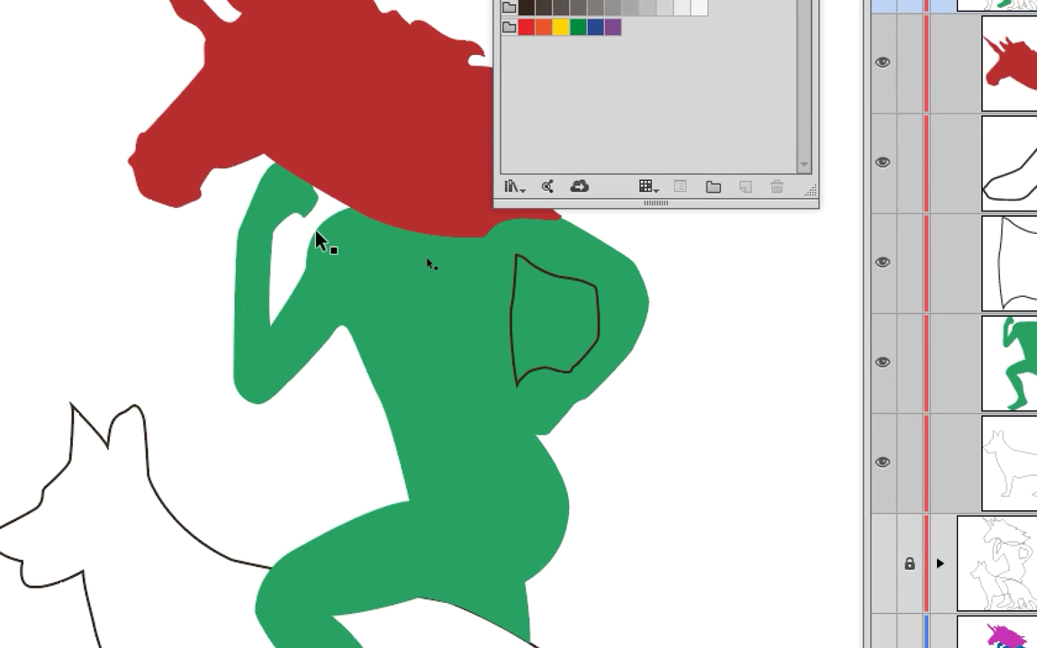
Select the gap path inside the bent arm, set its stroke to none and fill it with the White swatch
click(651, 433)
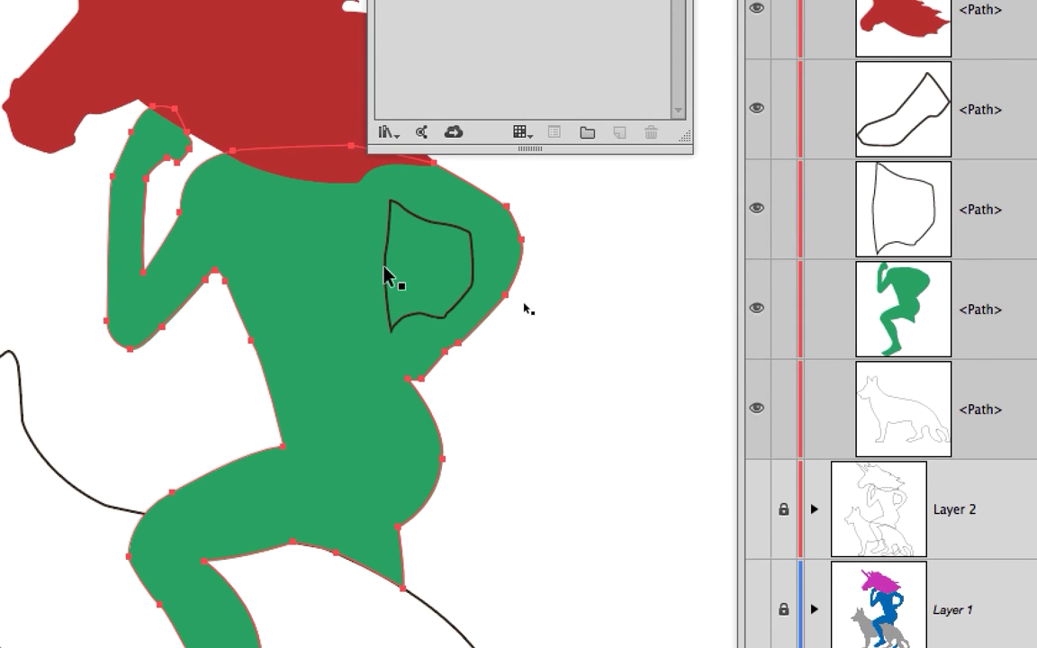
click(384, 274)
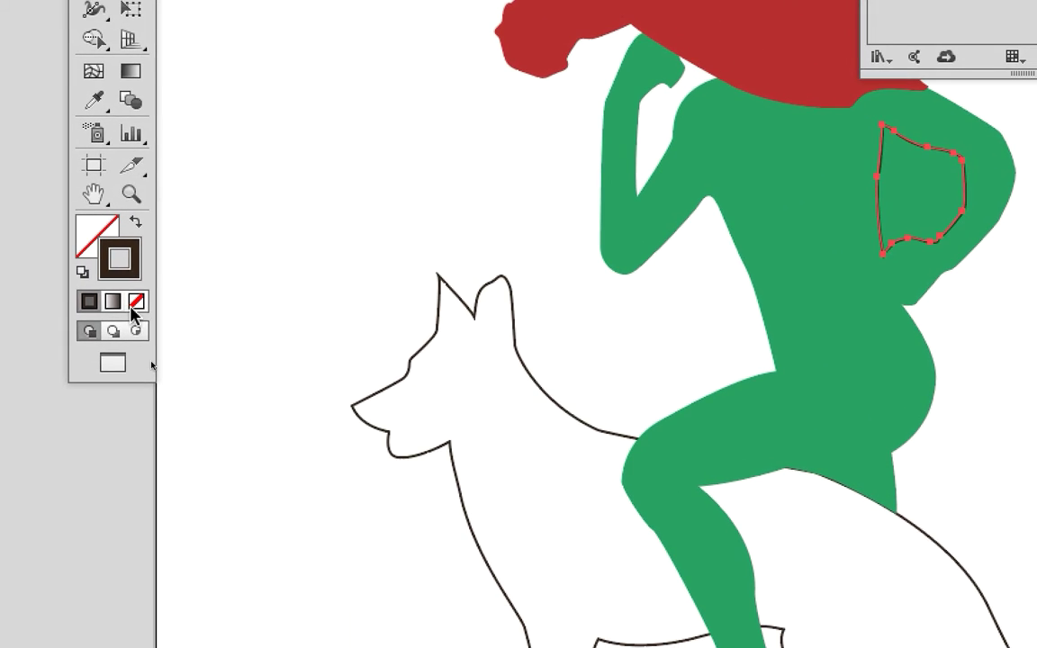
click(132, 300)
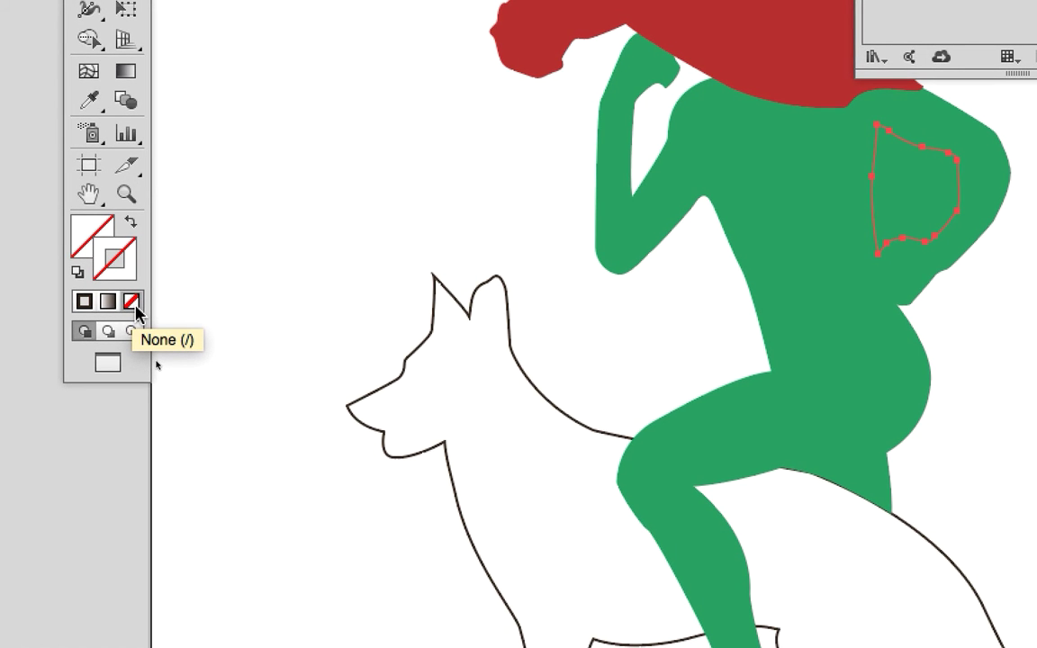
click(82, 251)
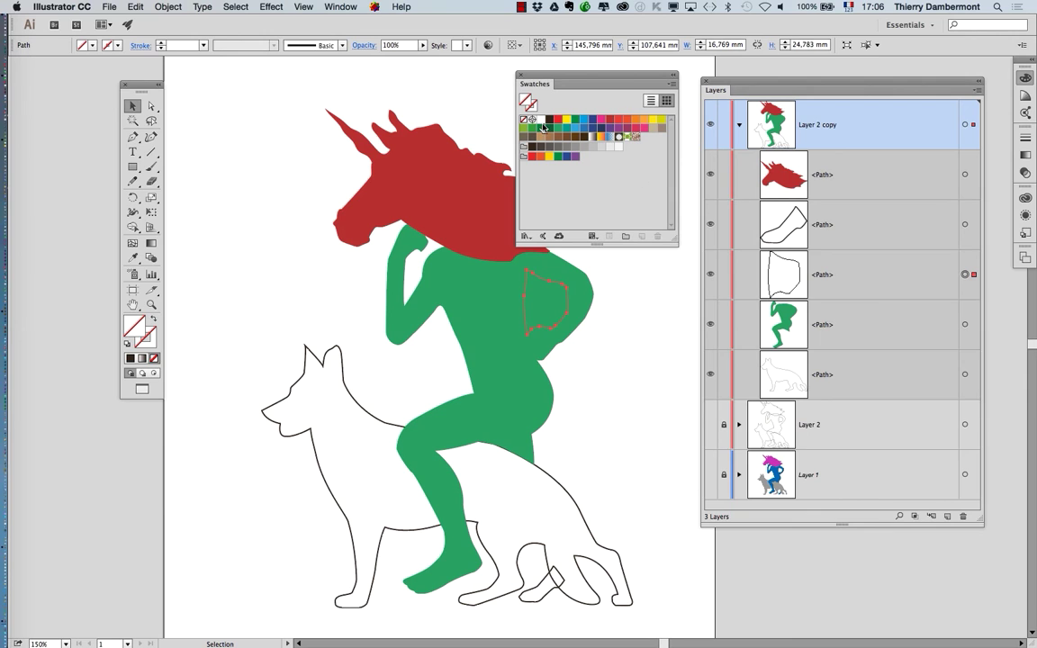
click(540, 120)
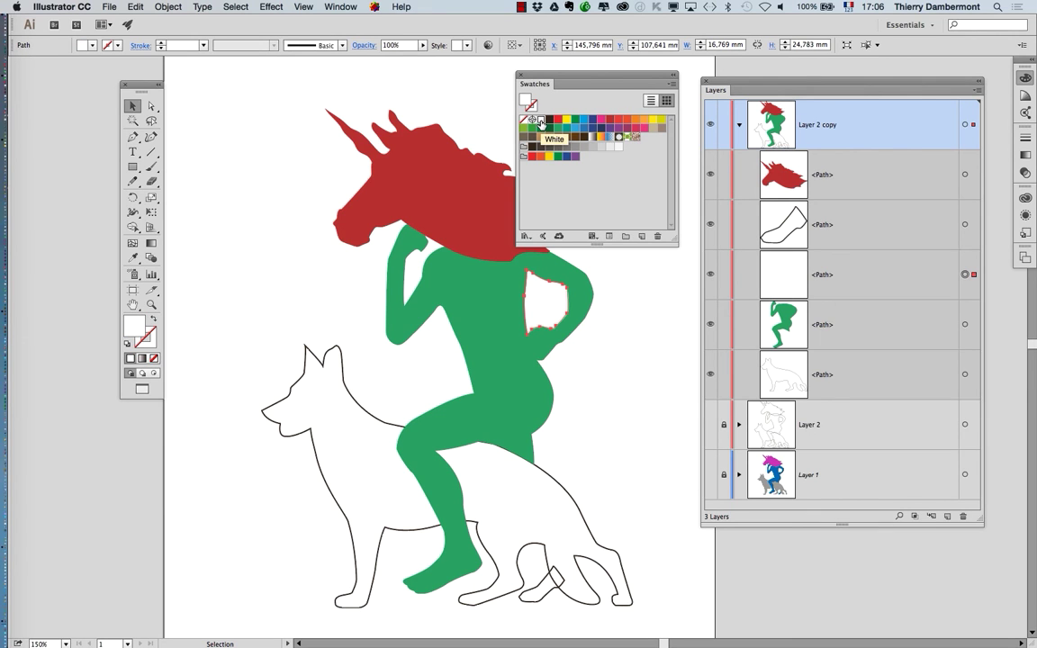
click(596, 330)
Select the dog path and fill it with the brown swatch
drag(497, 333, 384, 344)
scroll(407, 345, up, 1)
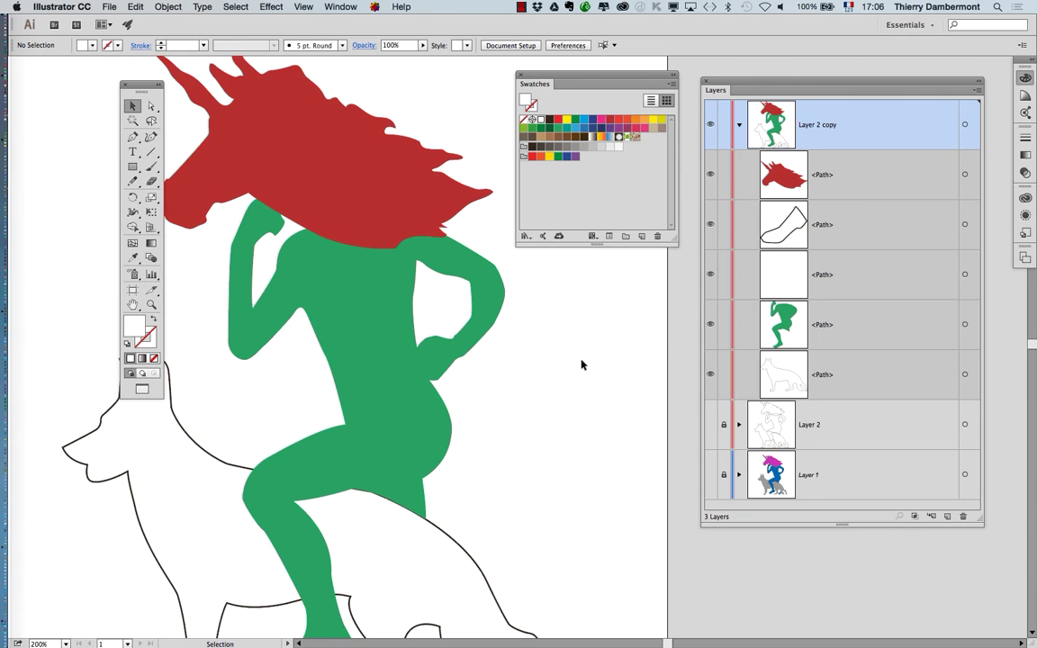
click(212, 460)
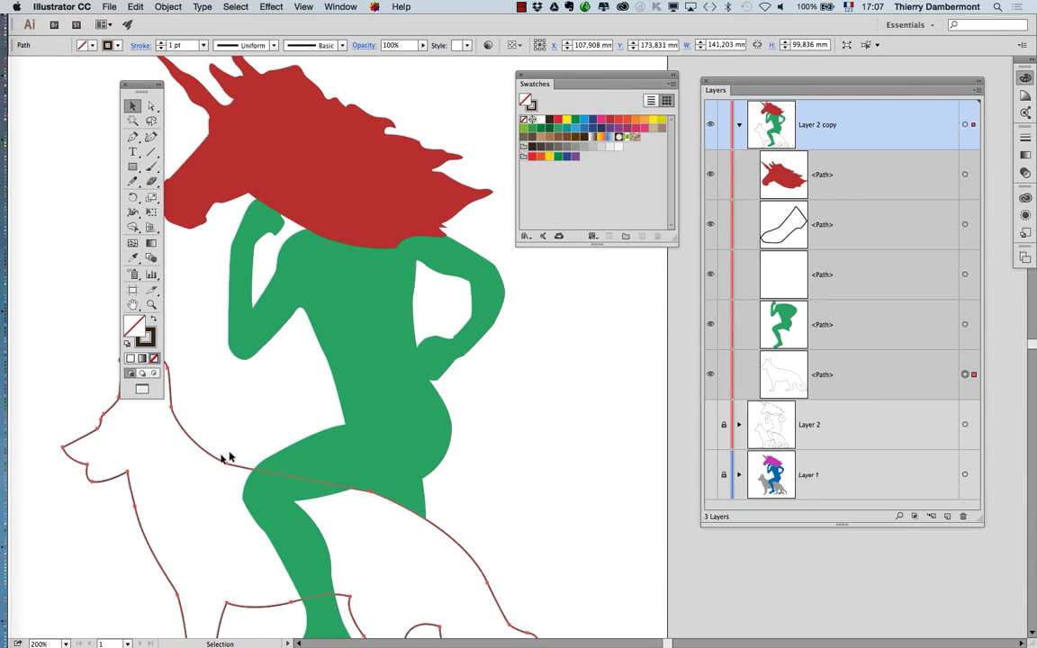
click(557, 139)
Select the small foot path by the dog's hind leg, fill it with the body's green swatch and set its stroke to none
scroll(506, 413, down, 1)
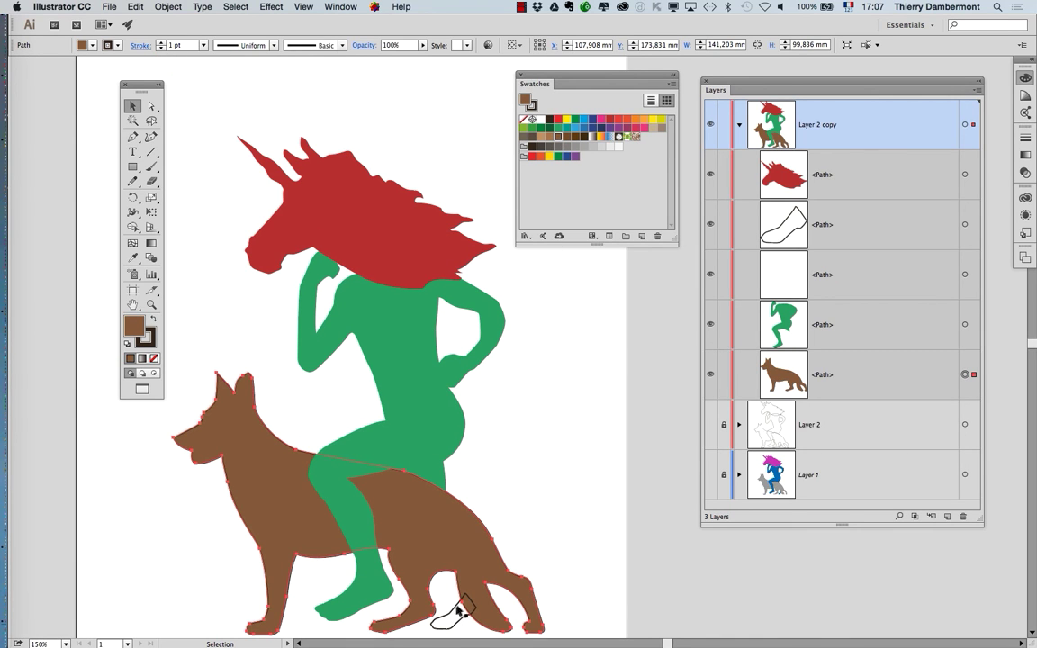
scroll(457, 610, up, 3)
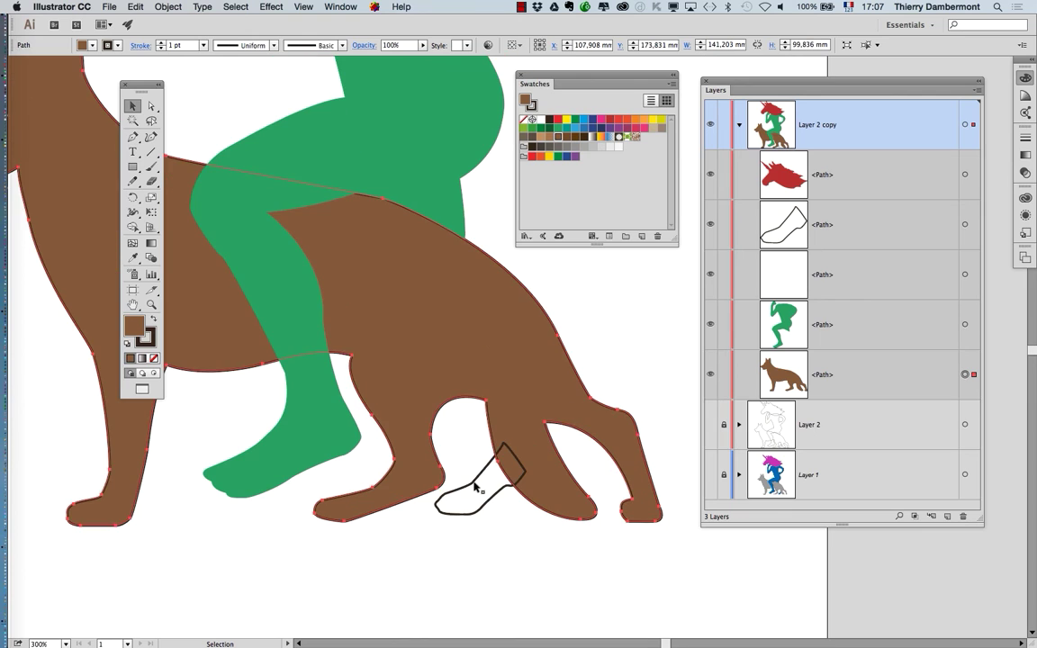
click(476, 486)
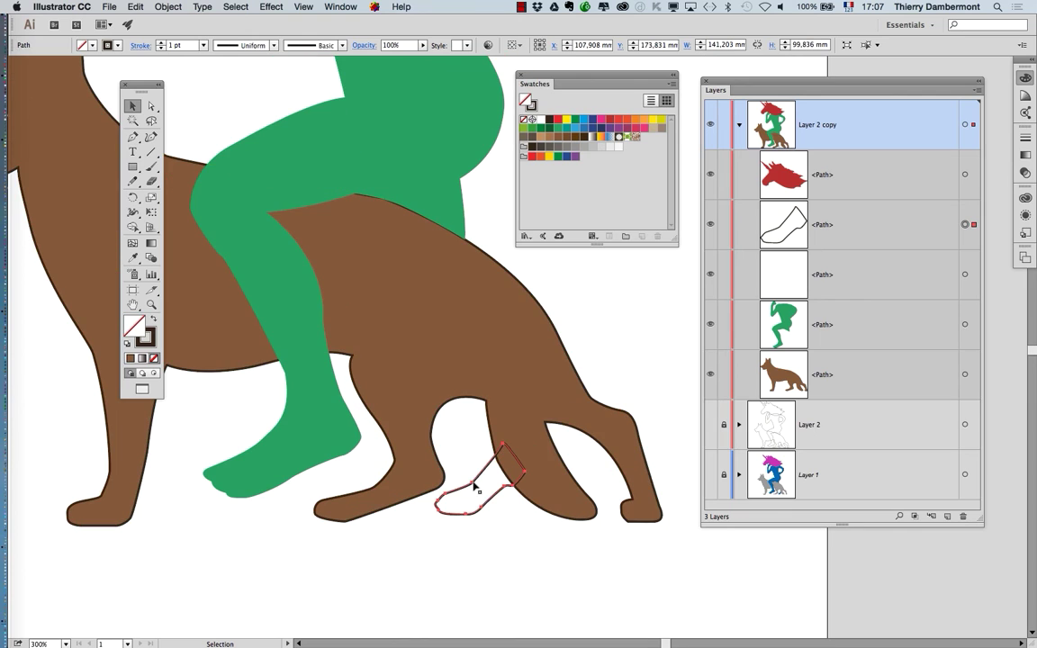
click(557, 129)
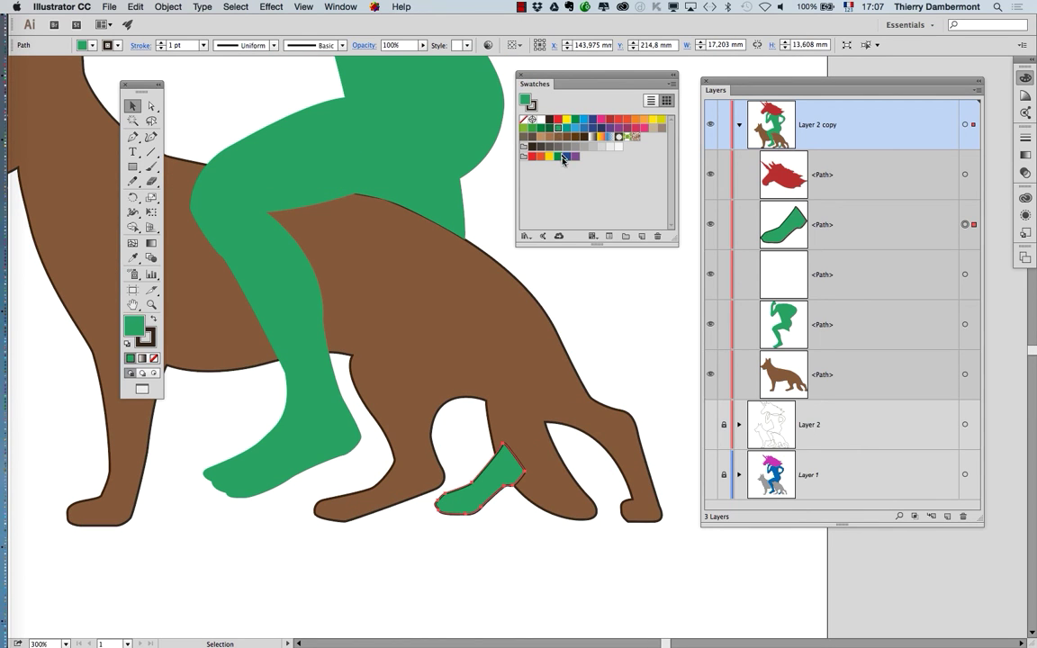
click(153, 358)
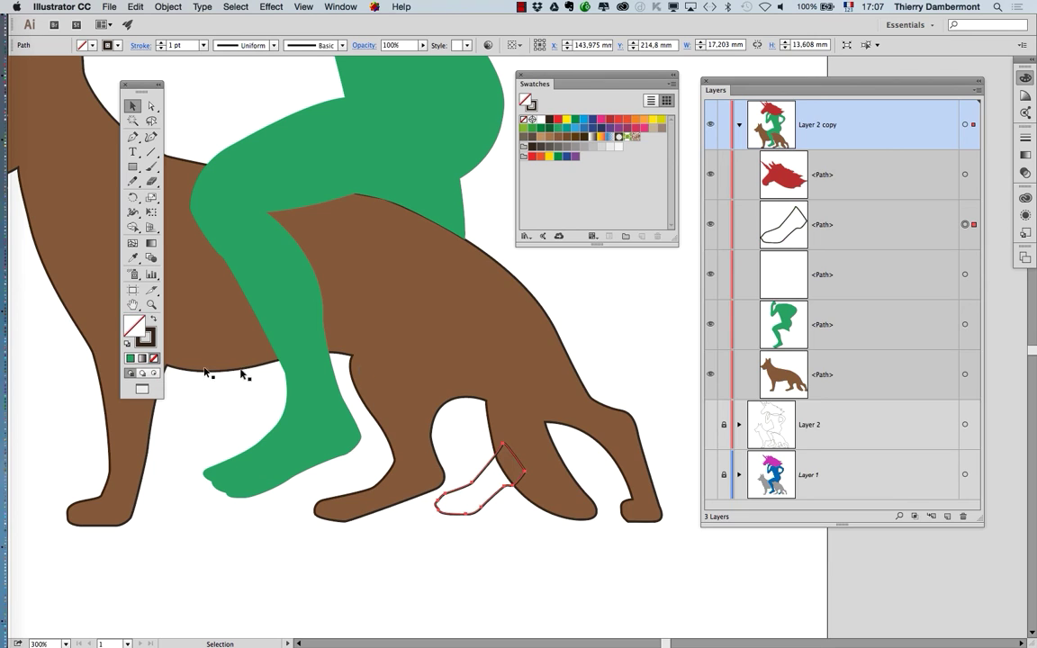
click(558, 128)
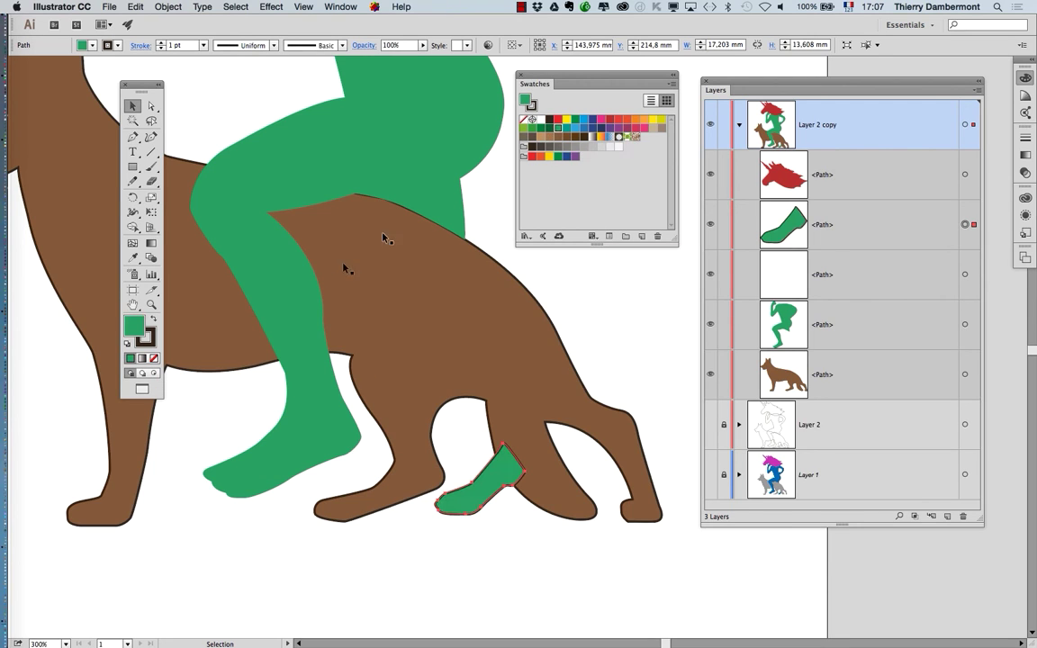
click(146, 339)
click(154, 359)
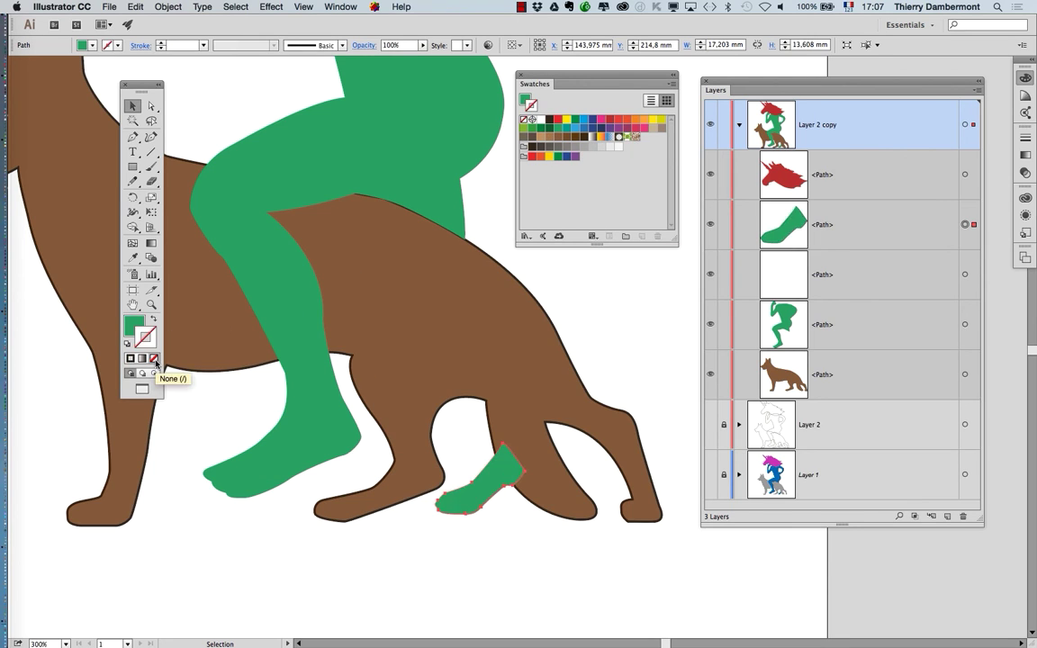
Remove the stroke from the brown dog and deselect it
click(349, 367)
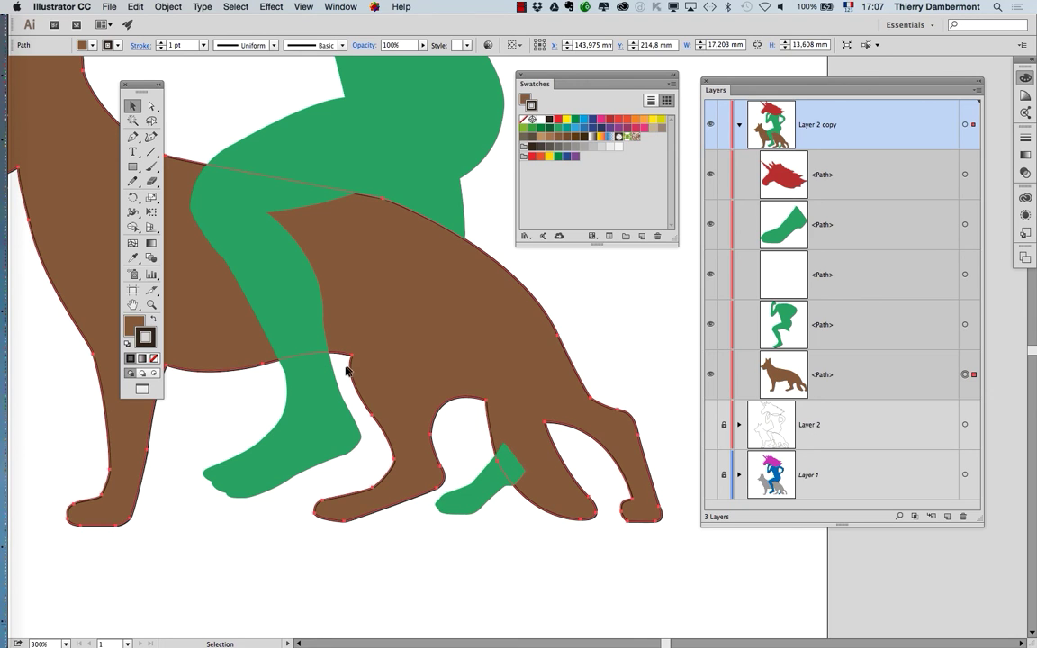
click(154, 359)
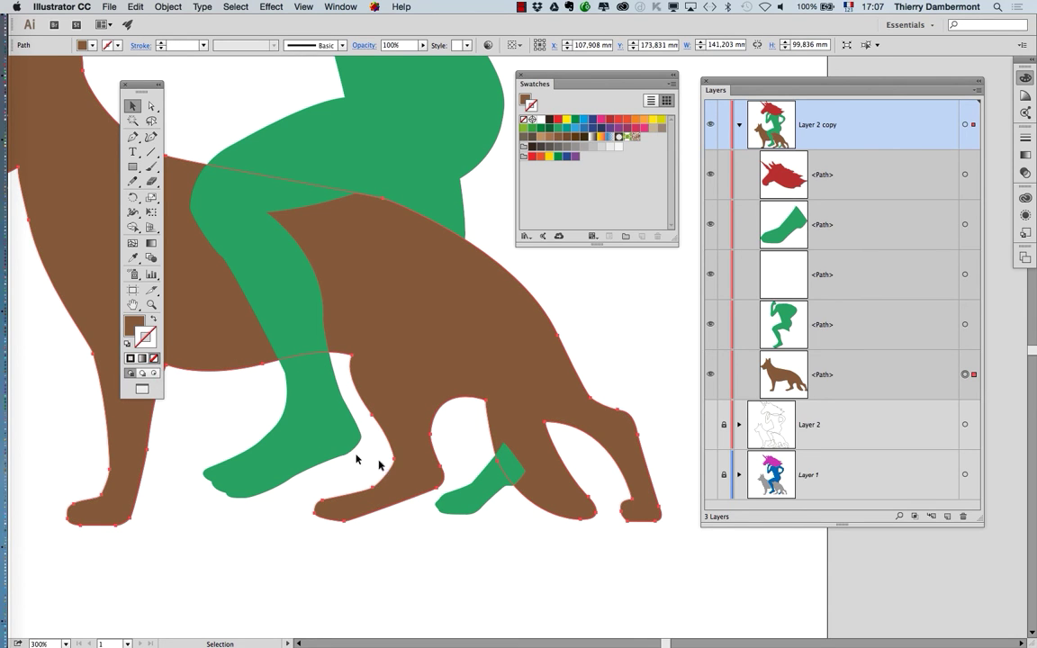
click(499, 475)
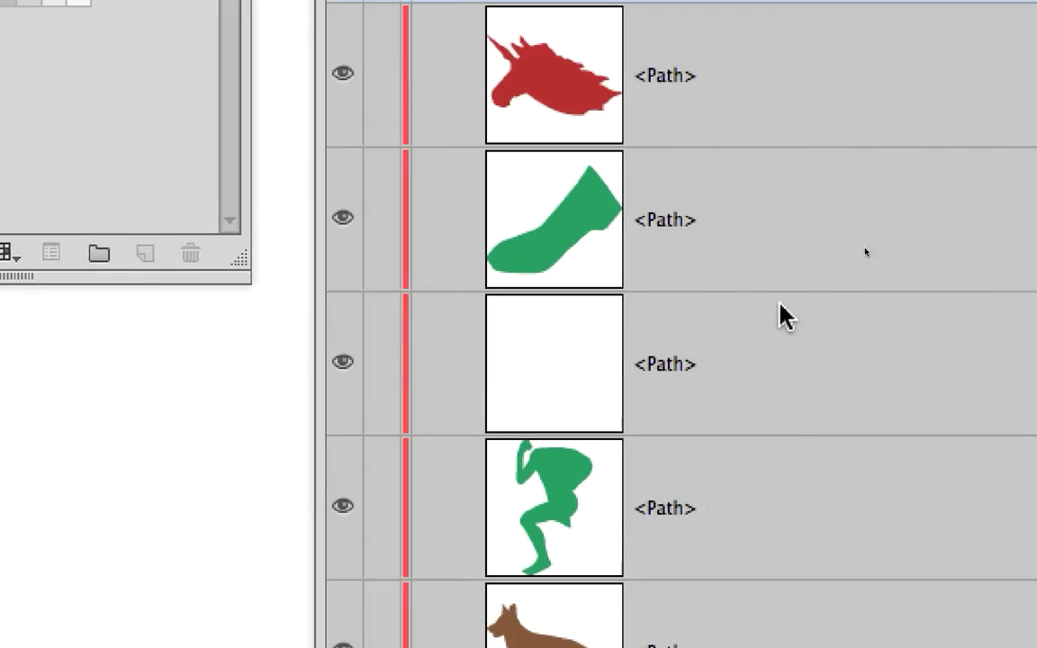
Move the small green foot path below the dog path in the stacking order of Layer 2 copy
click(802, 206)
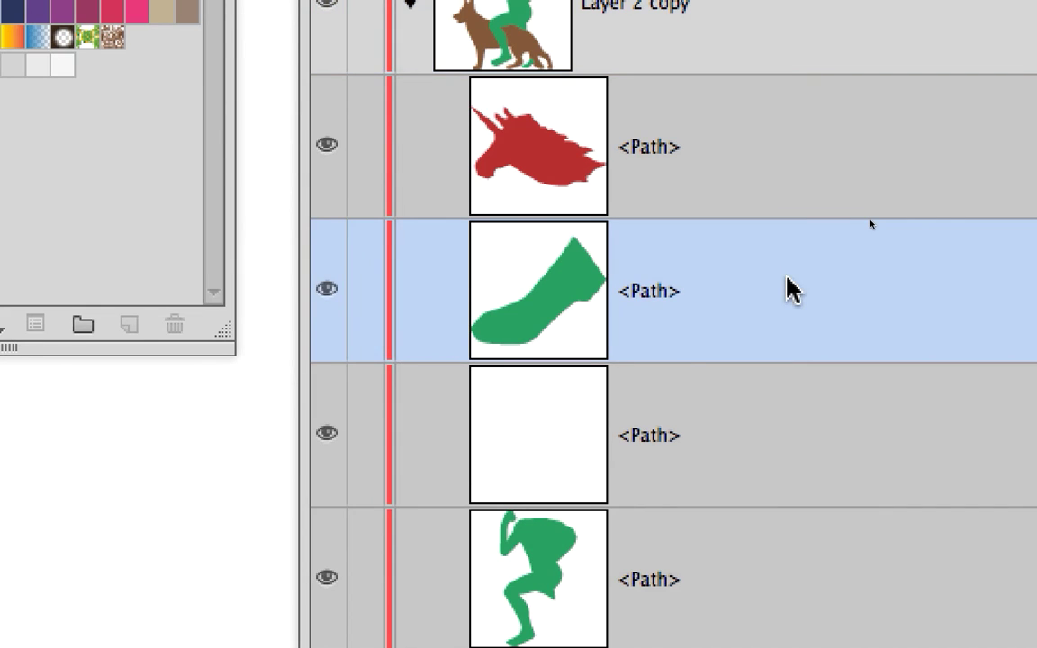
drag(787, 276, 786, 419)
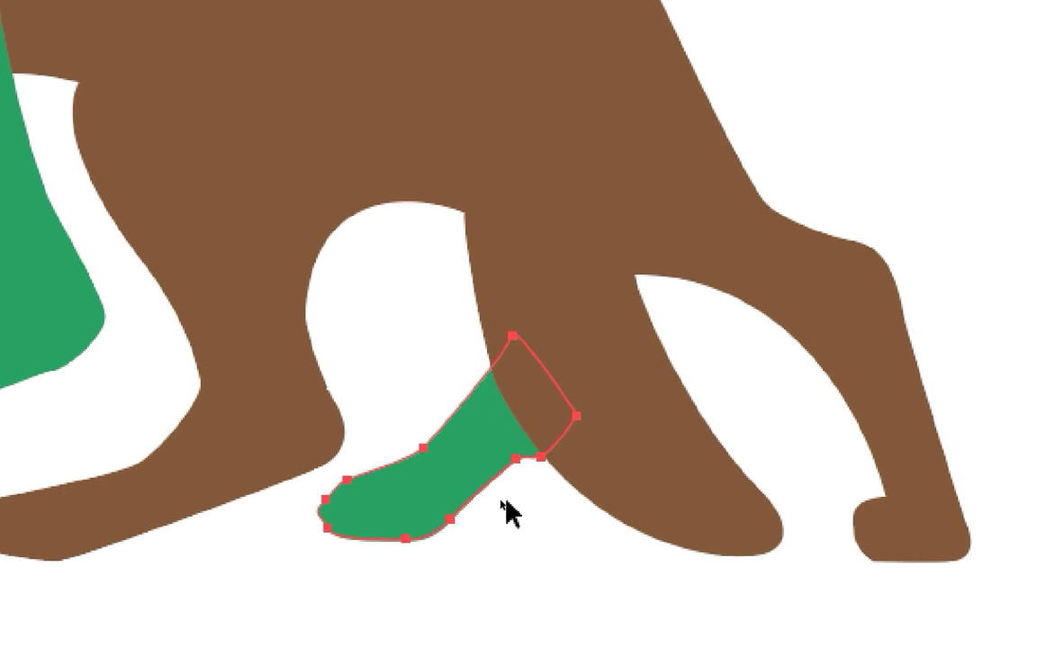
click(507, 502)
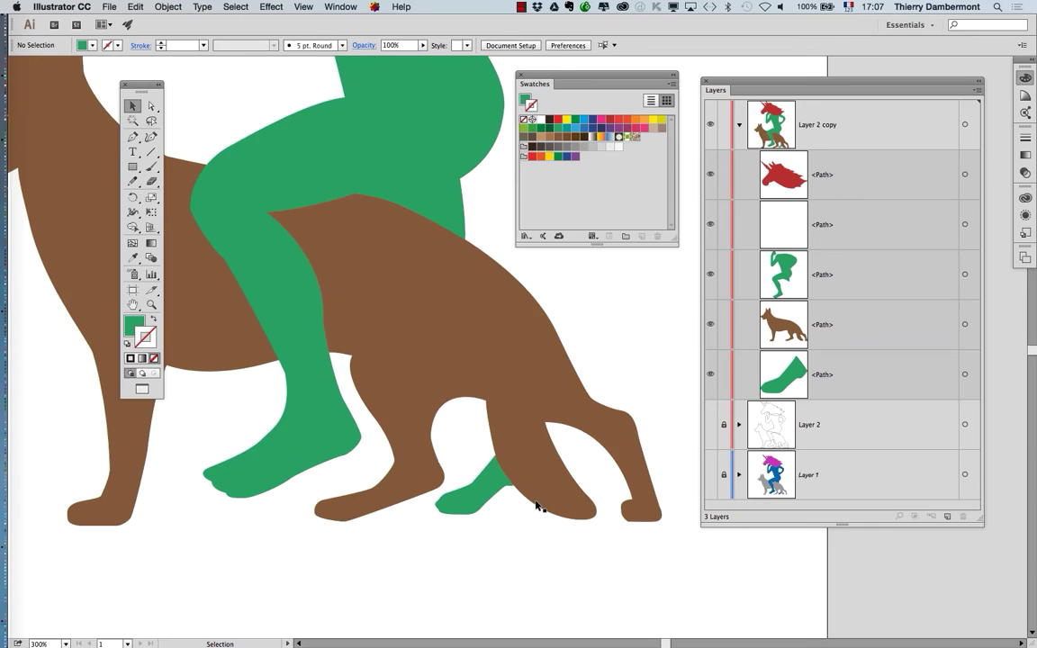
Save the document as a new numbered version of "dessin de logo" in the folder "redessiner un logo", using the Illustrator CC version
scroll(535, 502, down, 2)
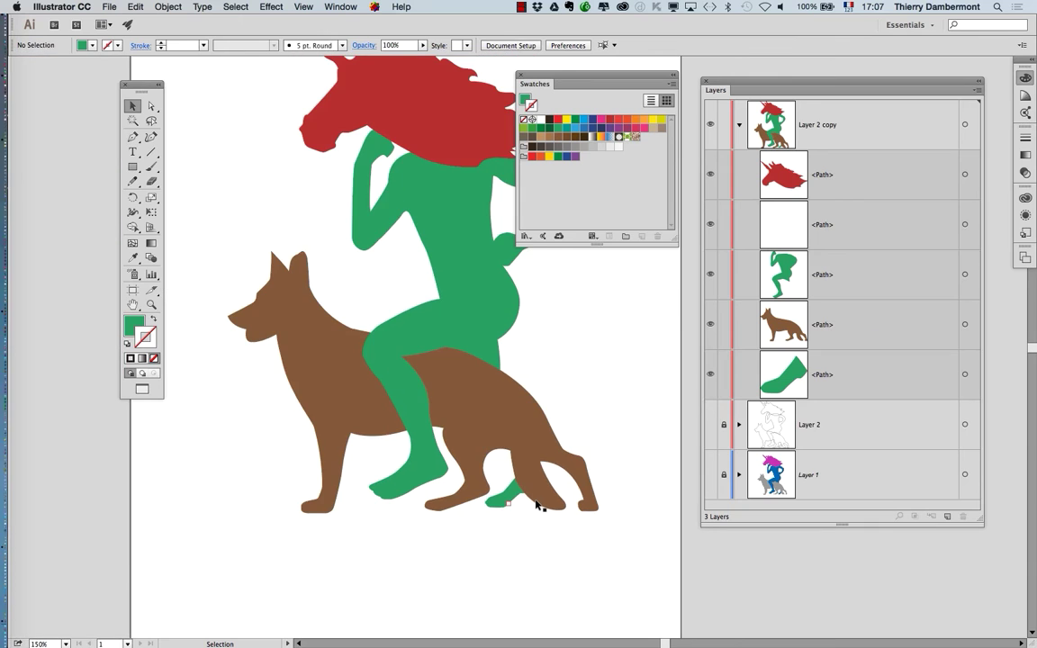
scroll(535, 502, down, 3)
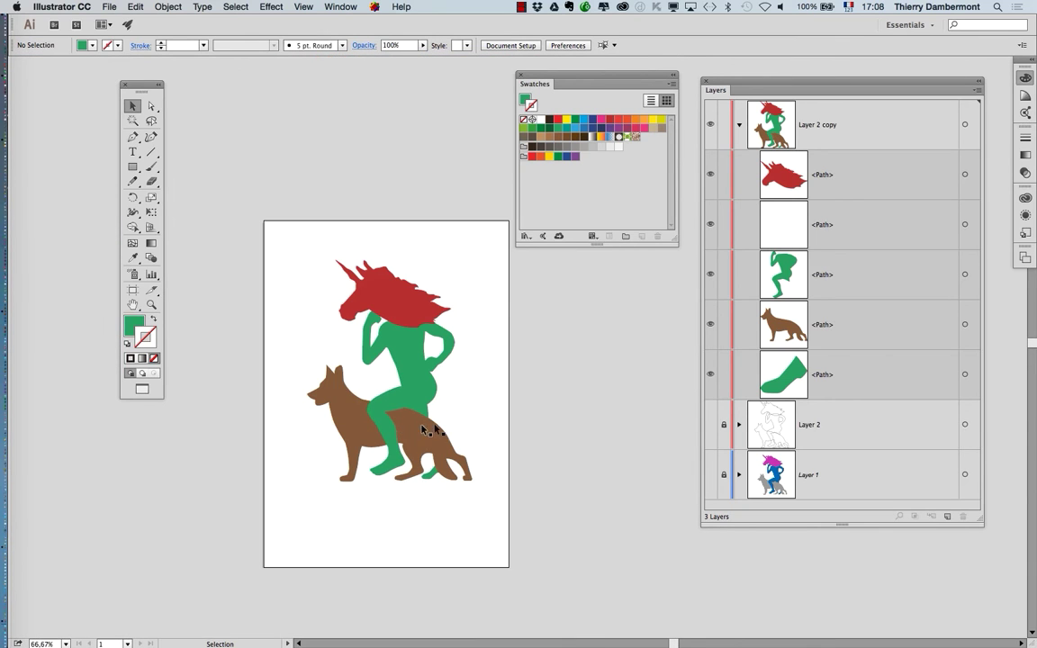
click(109, 6)
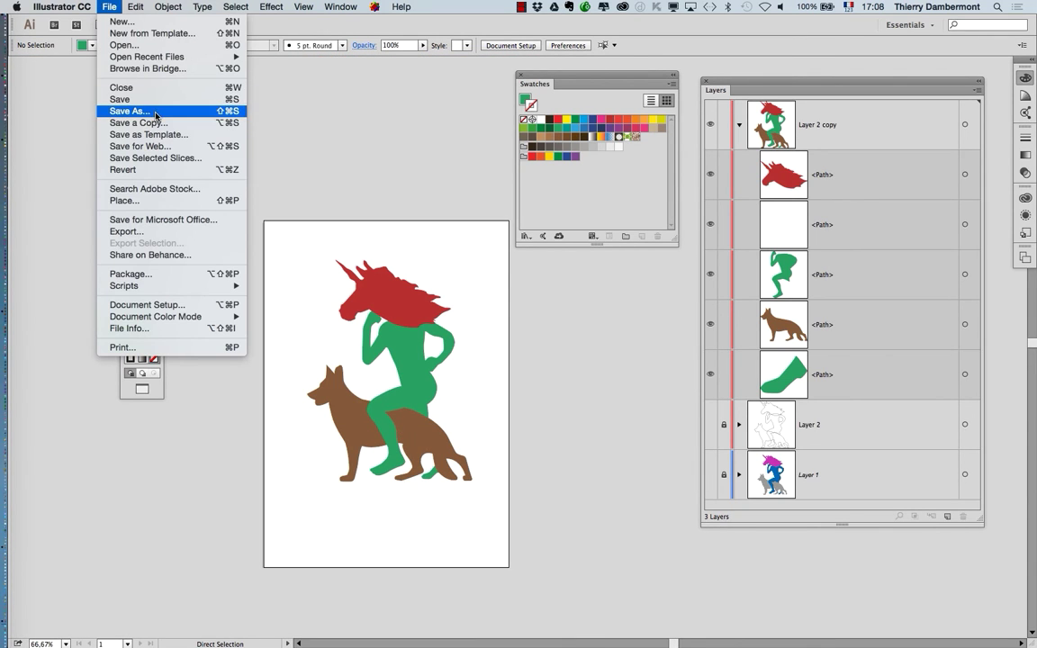
click(135, 106)
click(519, 103)
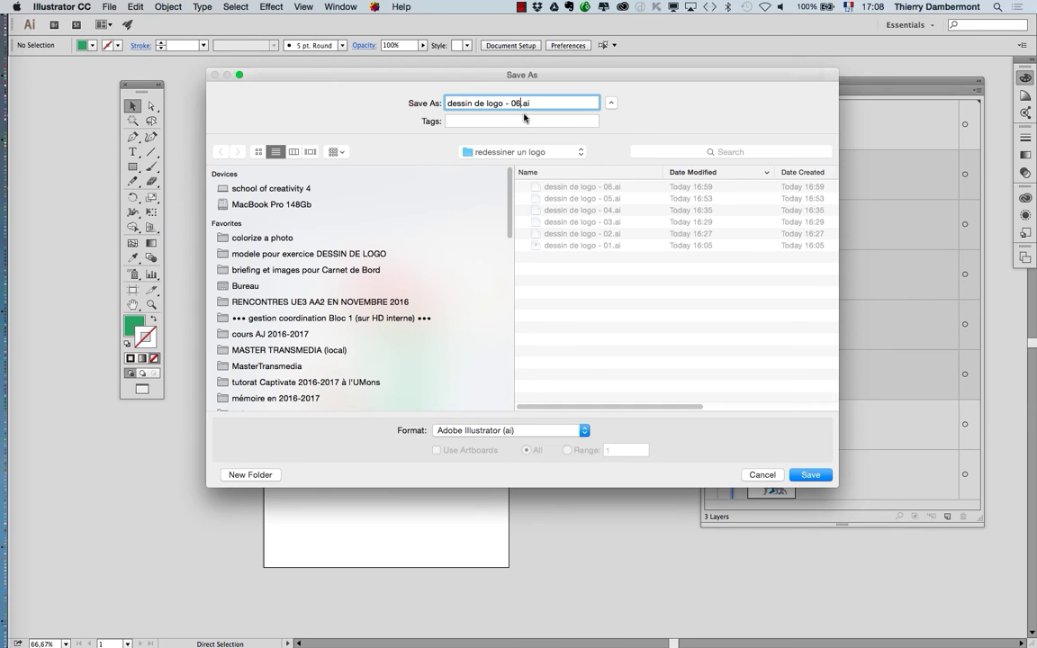
key(Return)
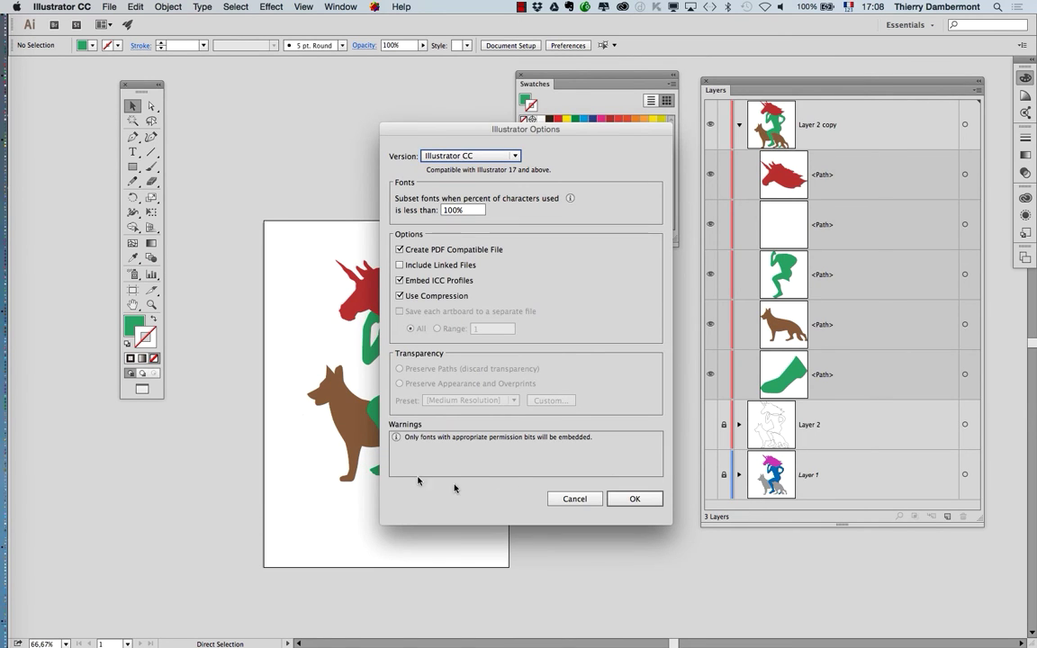
click(634, 498)
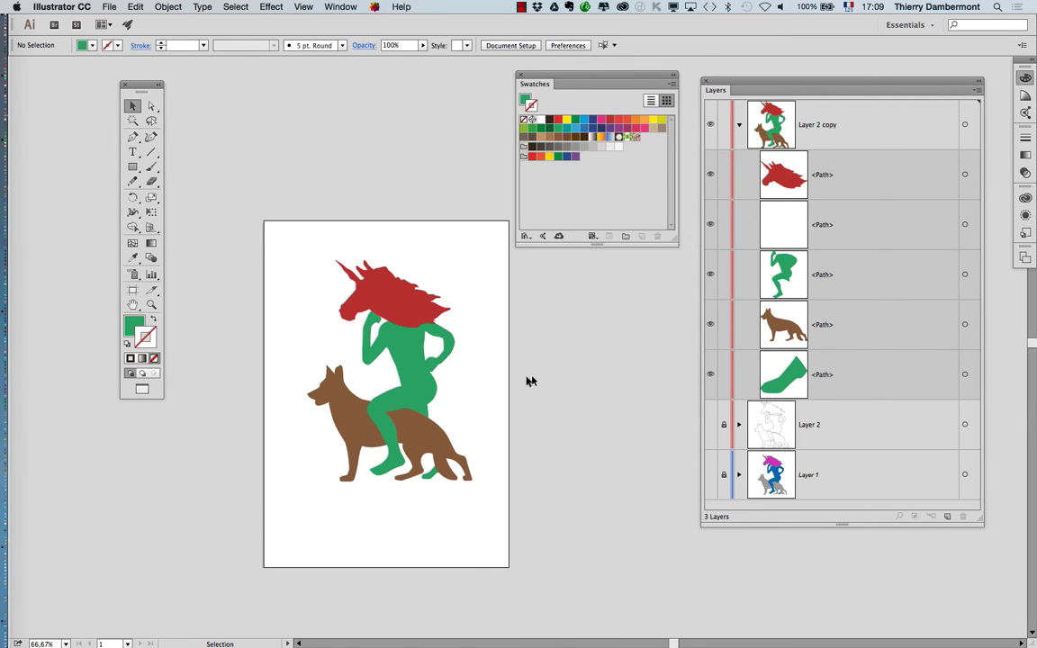
Lock the unicorn head, white arm gap, dog and small foot paths in Layer 2 copy
scroll(459, 431, up, 2)
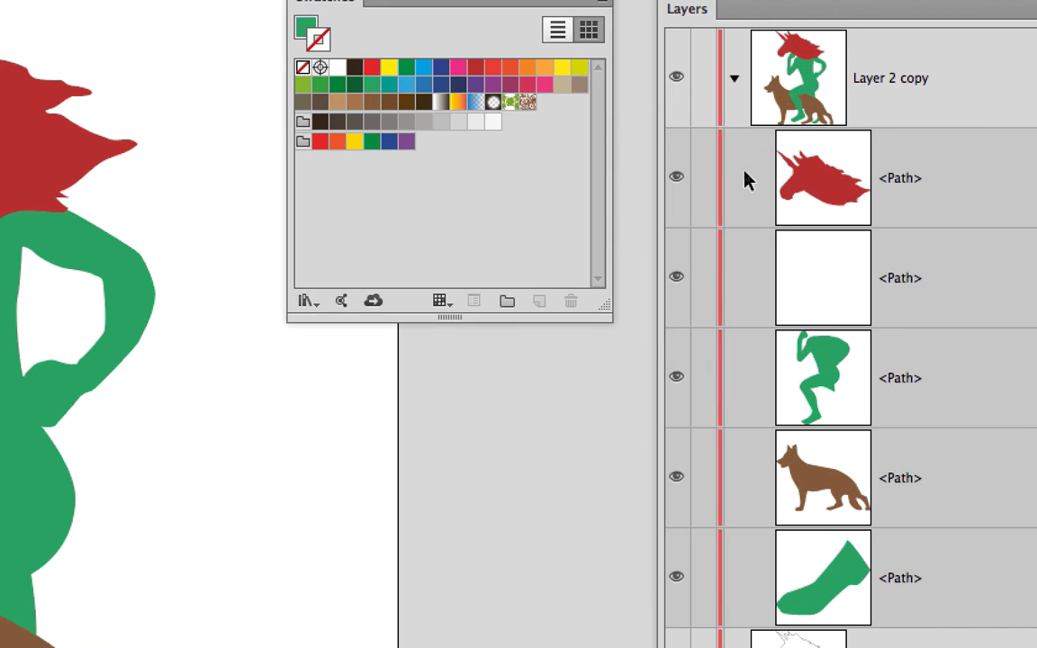
drag(727, 179, 736, 432)
drag(731, 269, 738, 407)
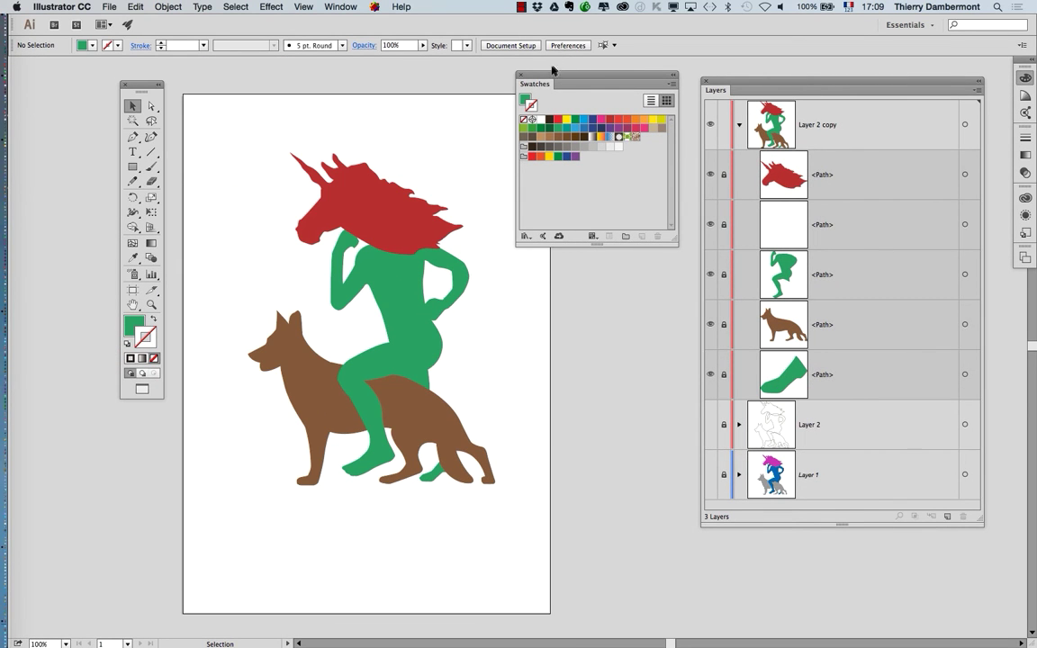
Draw a rectangle about 185 mm wide and 233 mm high over the unicorn-headed figure and dog
drag(552, 70, 612, 87)
drag(349, 262, 374, 268)
click(133, 167)
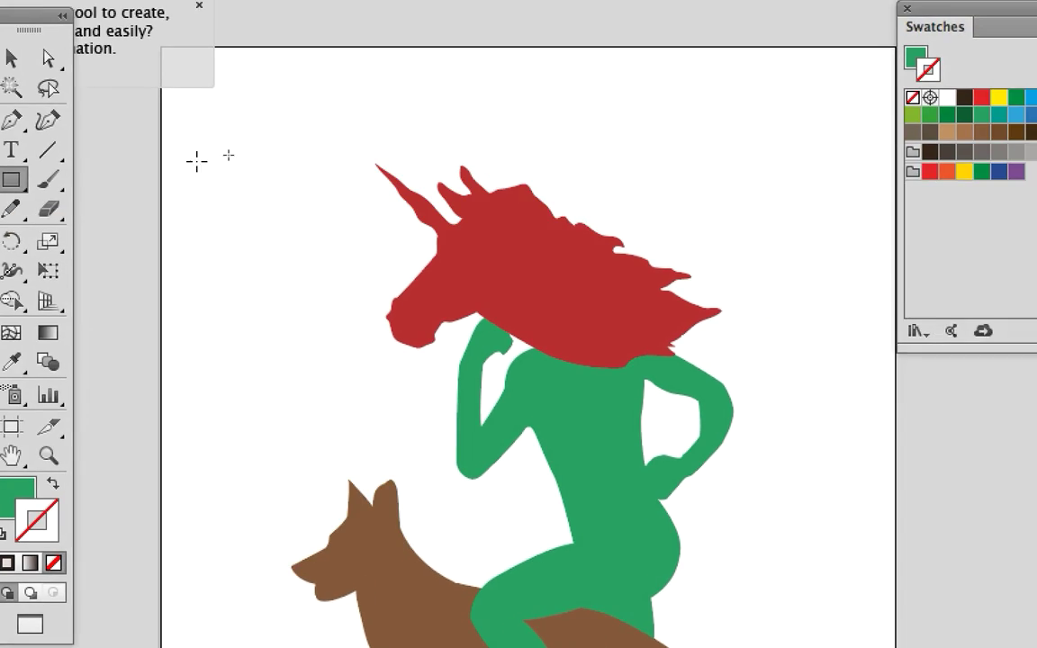
drag(330, 95, 453, 452)
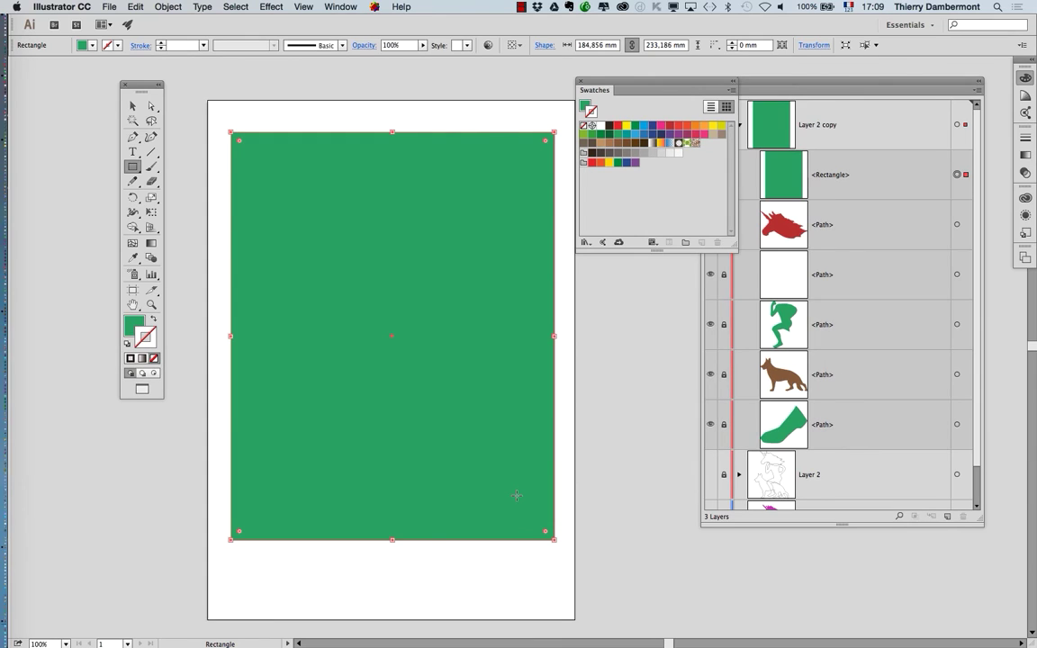
Fill the new rectangle with a light beige swatch after trying two brown swatches
click(140, 324)
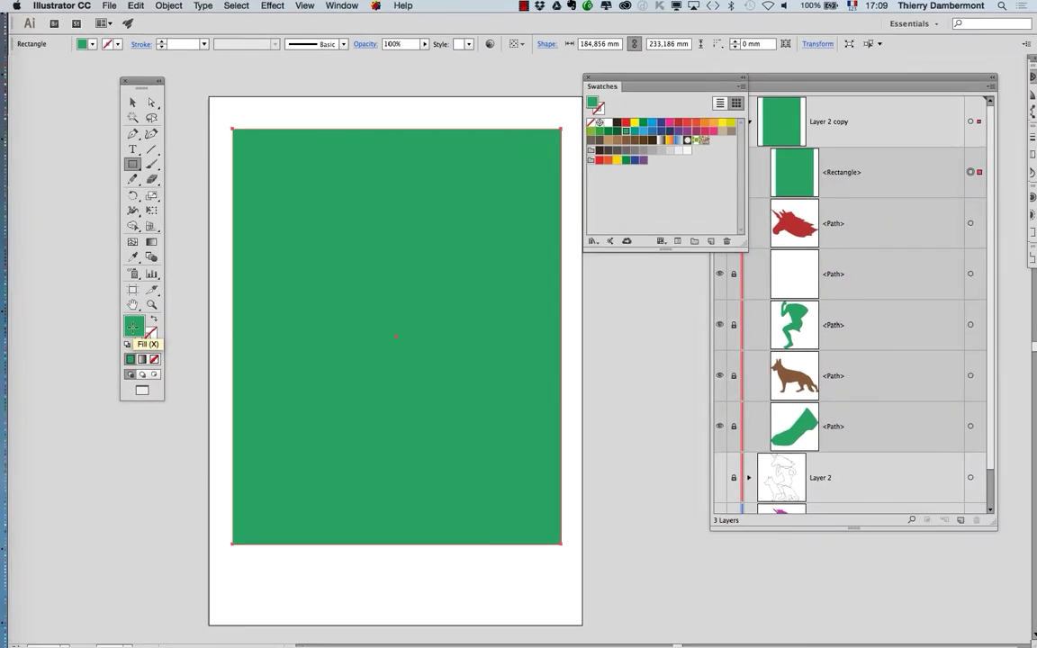
click(609, 144)
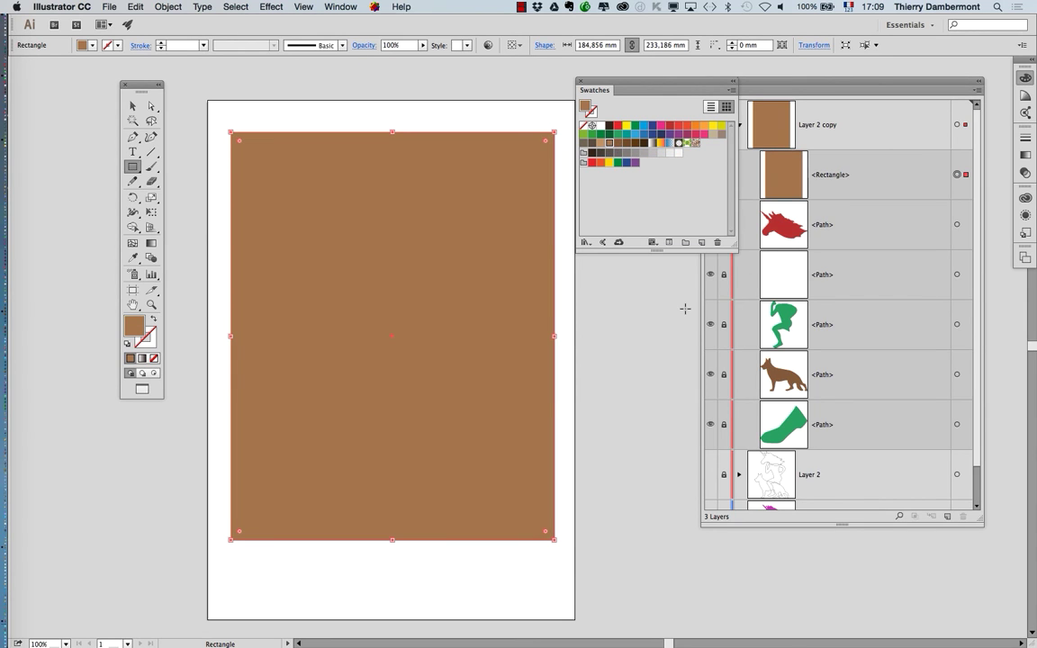
click(600, 144)
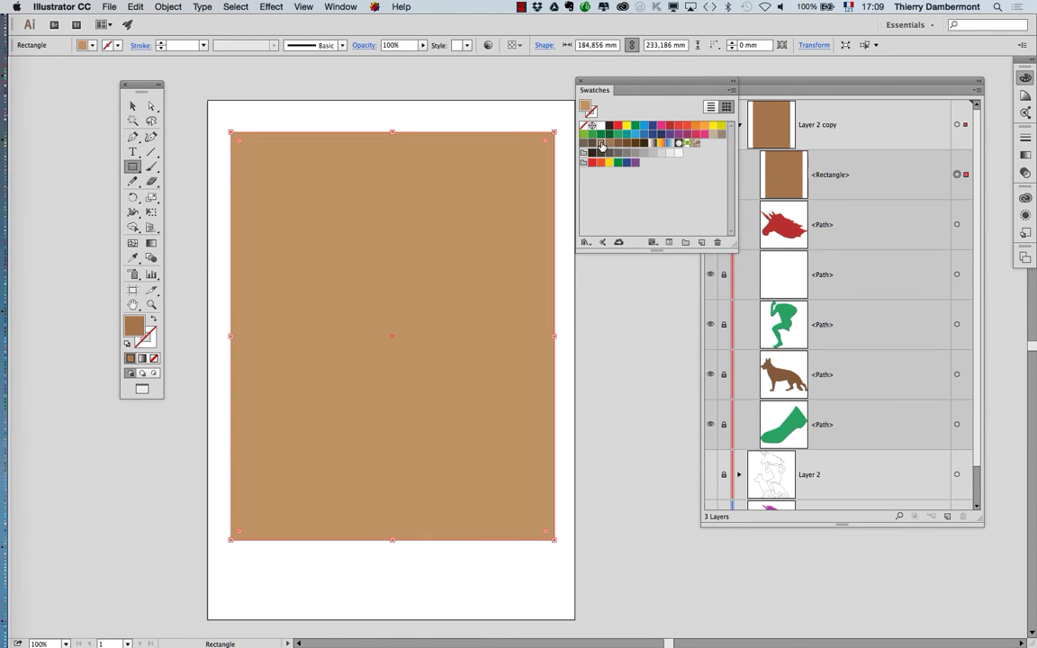
click(713, 136)
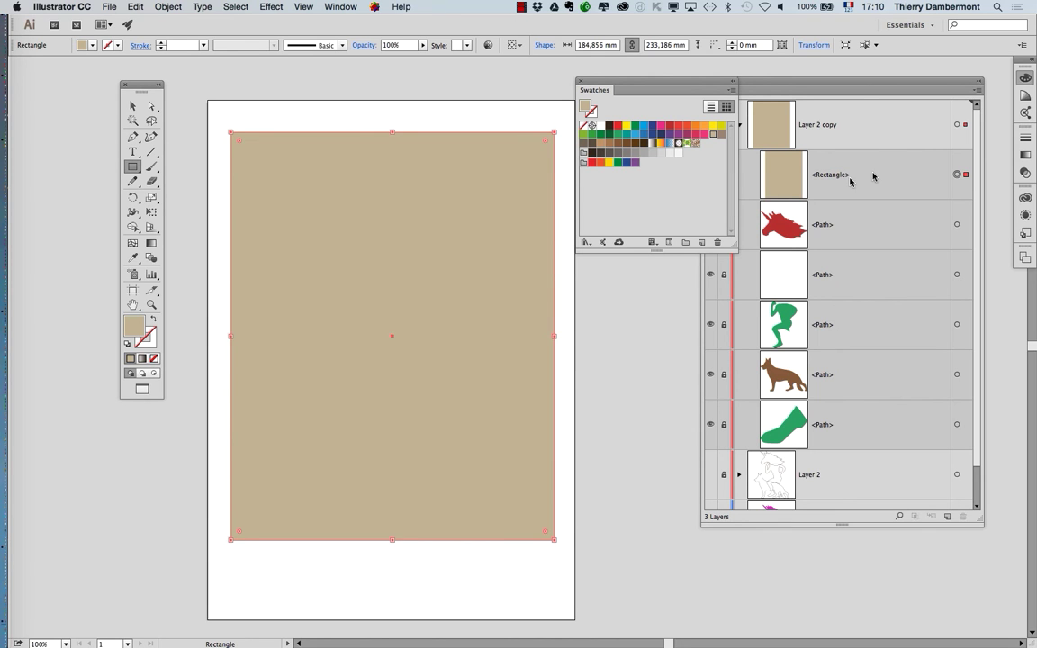
key(v)
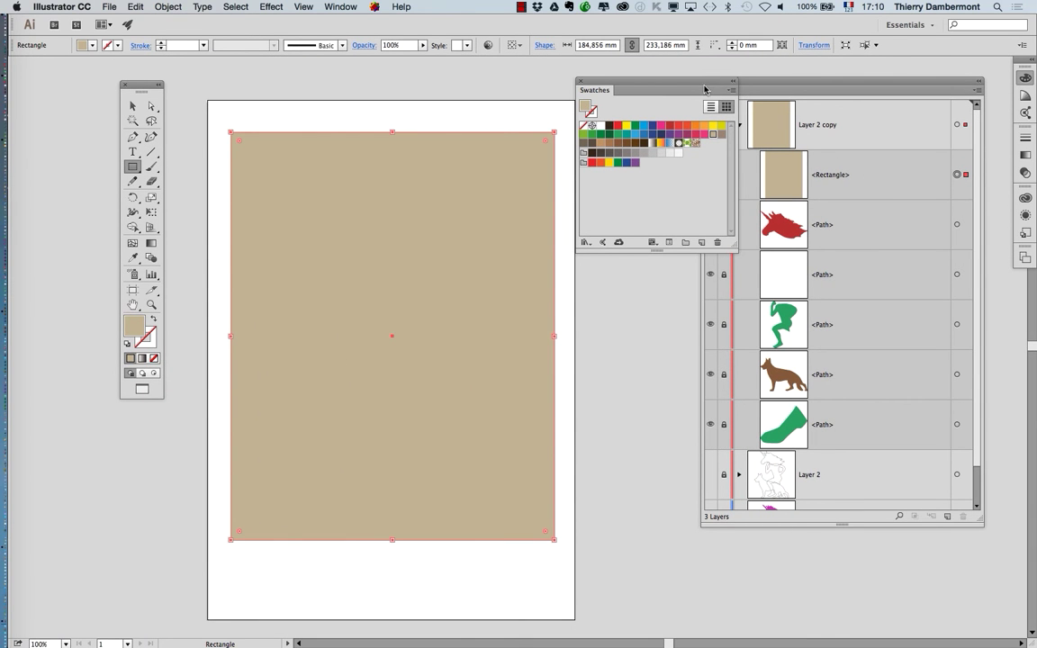
drag(705, 88, 634, 67)
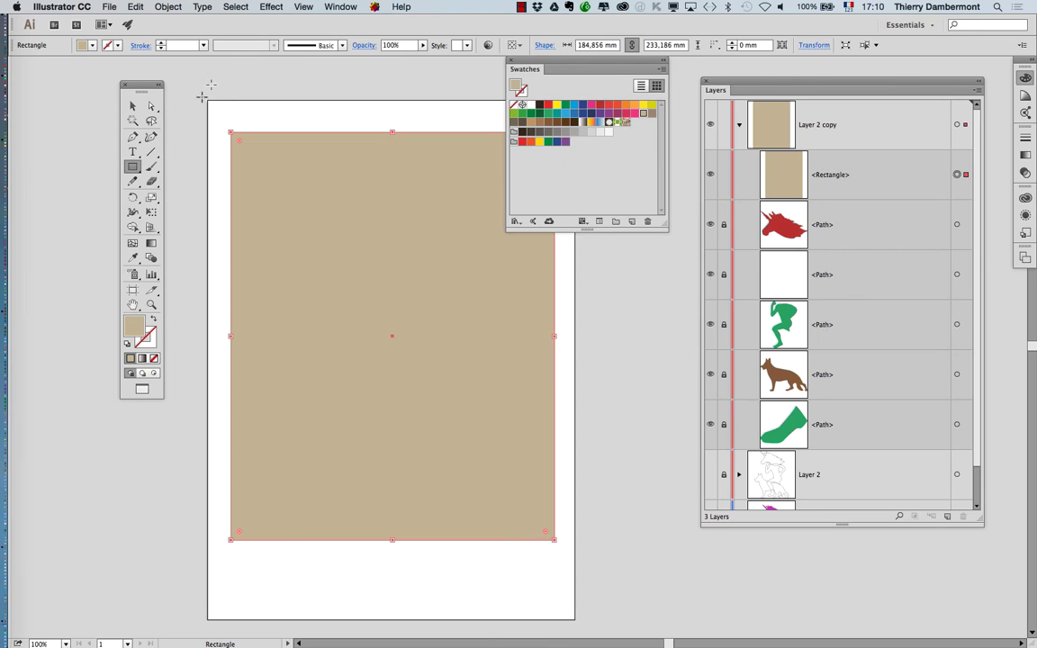
drag(544, 63, 603, 90)
click(133, 168)
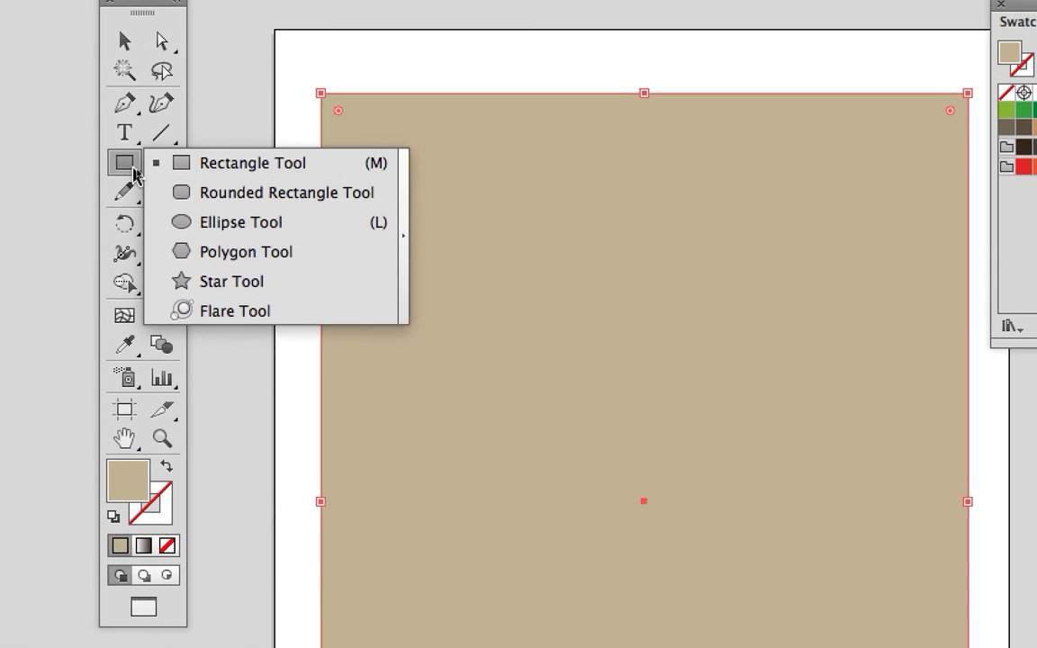
click(60, 150)
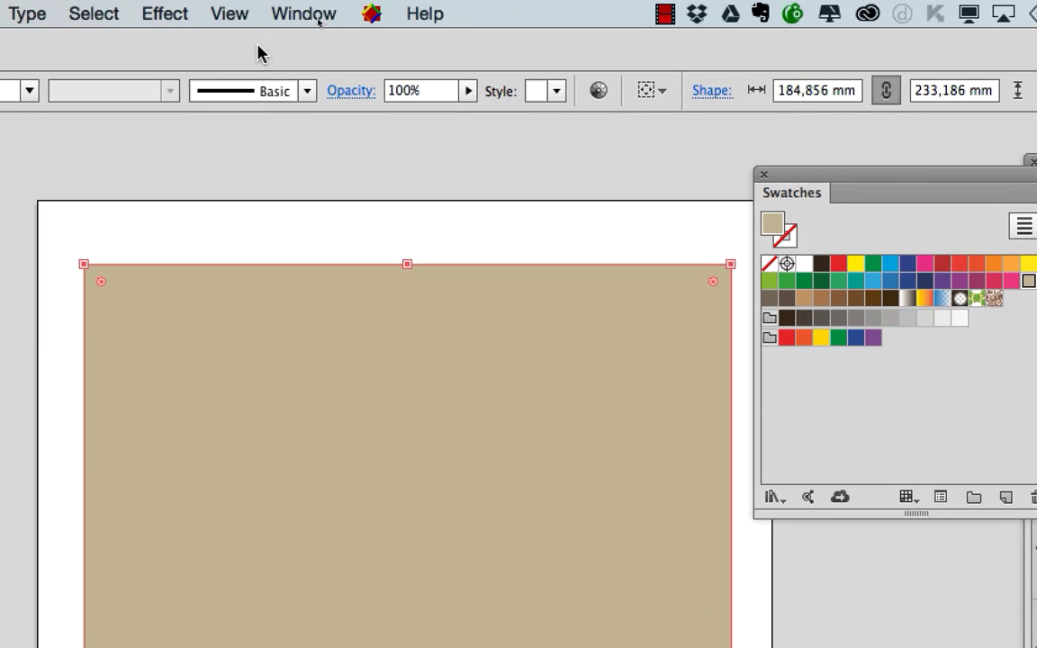
click(169, 13)
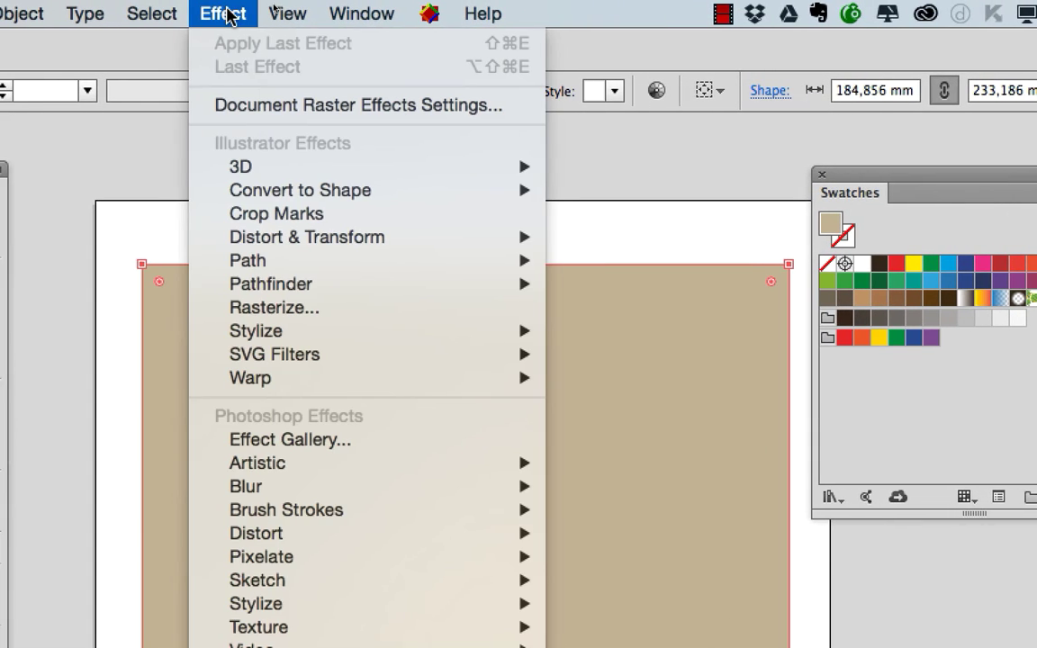
click(169, 13)
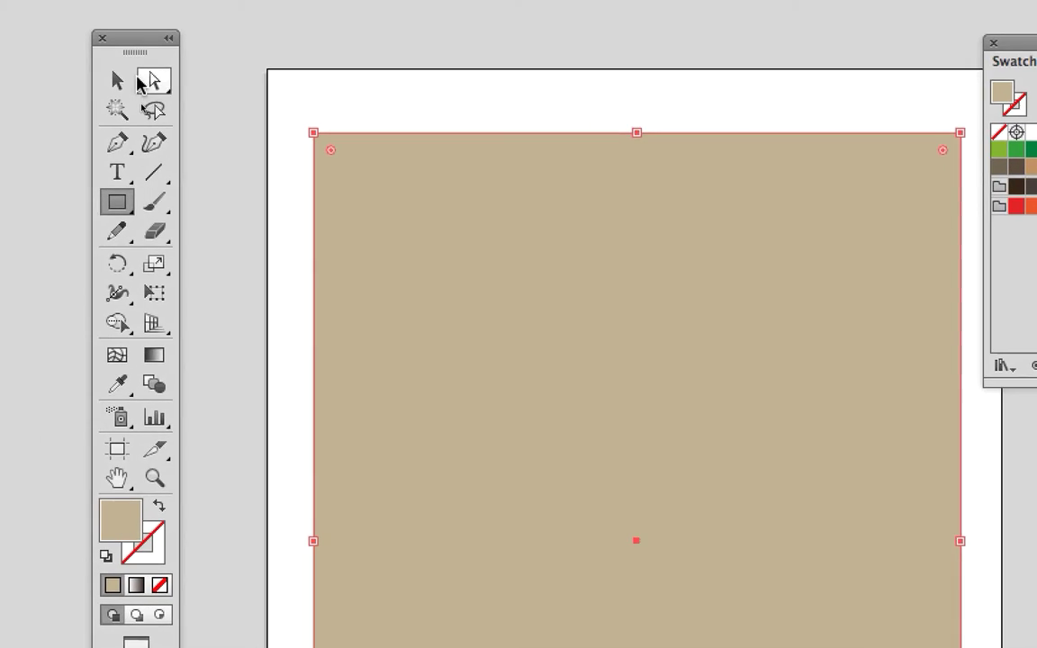
Open the Round Corners effect for the beige rectangle with its preview enabled
click(129, 79)
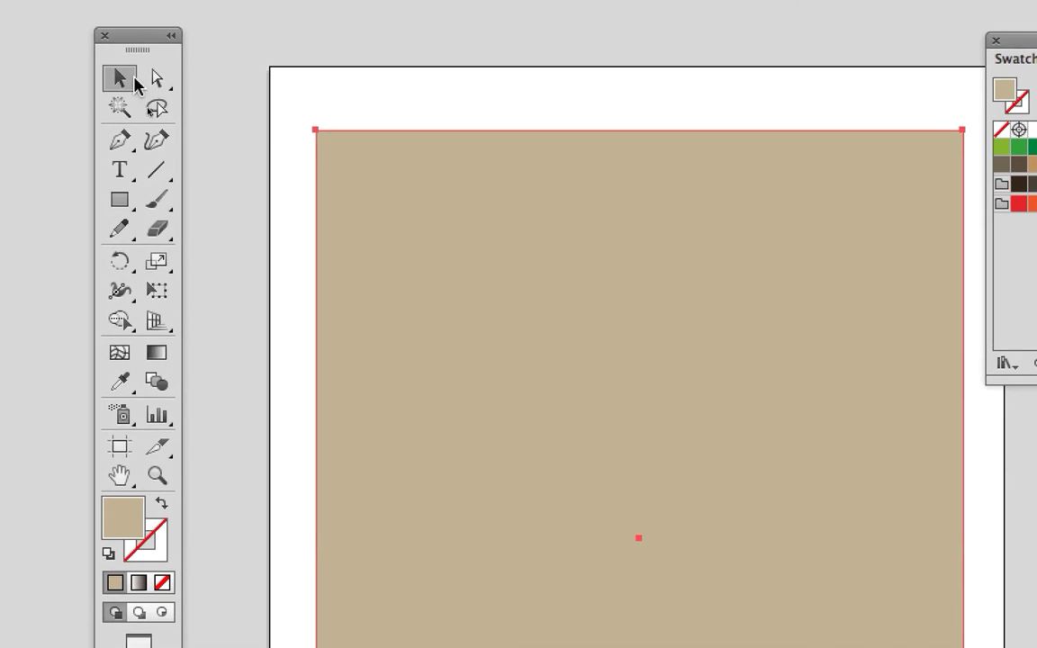
click(151, 193)
click(221, 116)
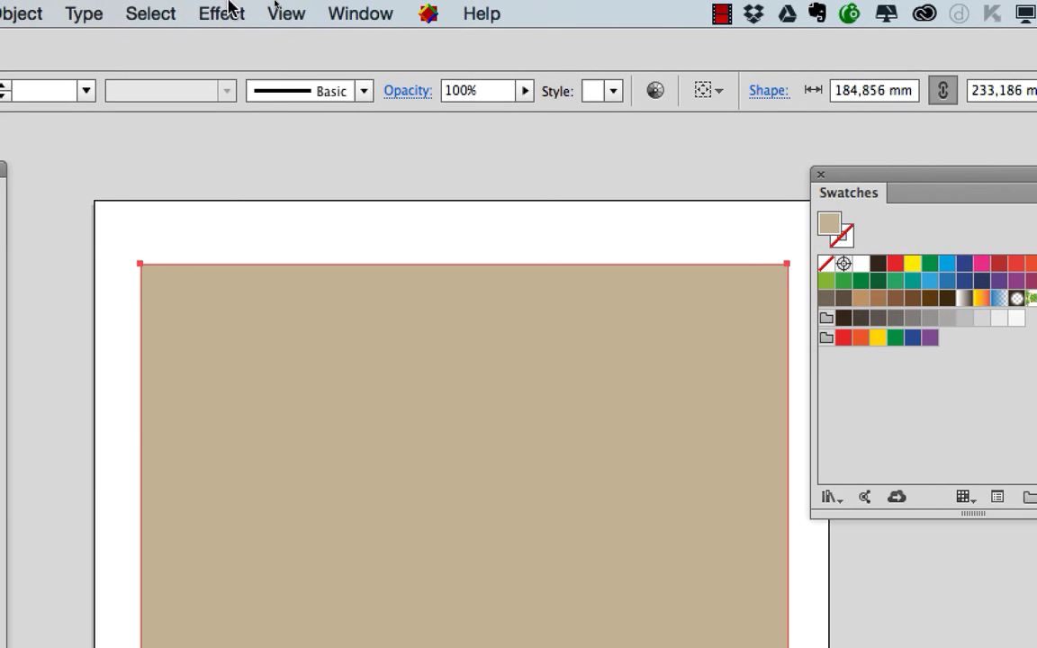
click(227, 10)
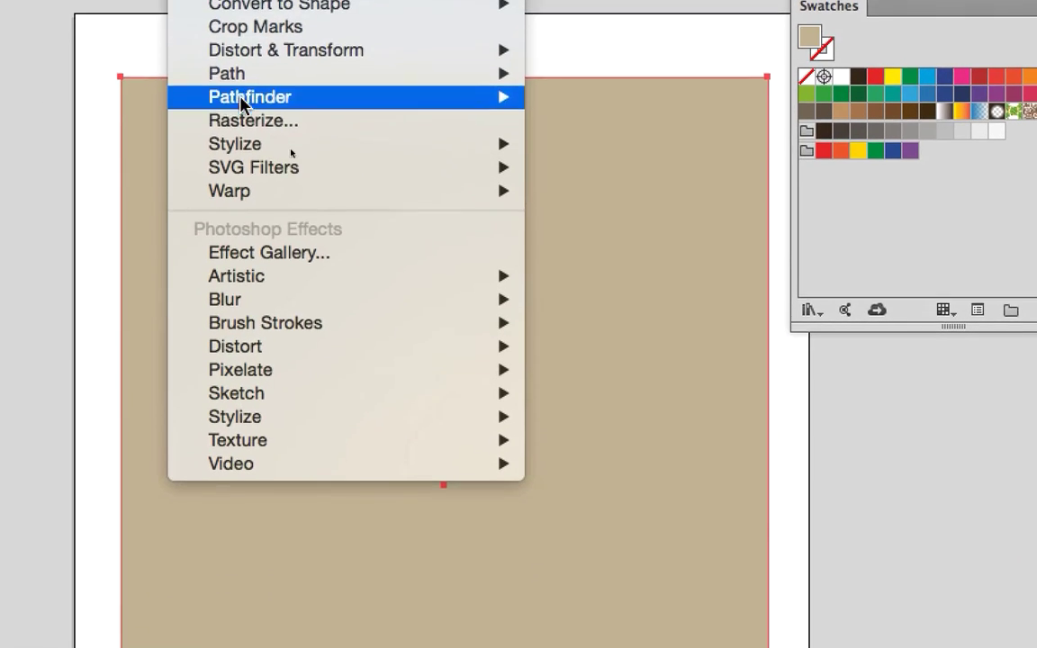
mouse_move(261, 351)
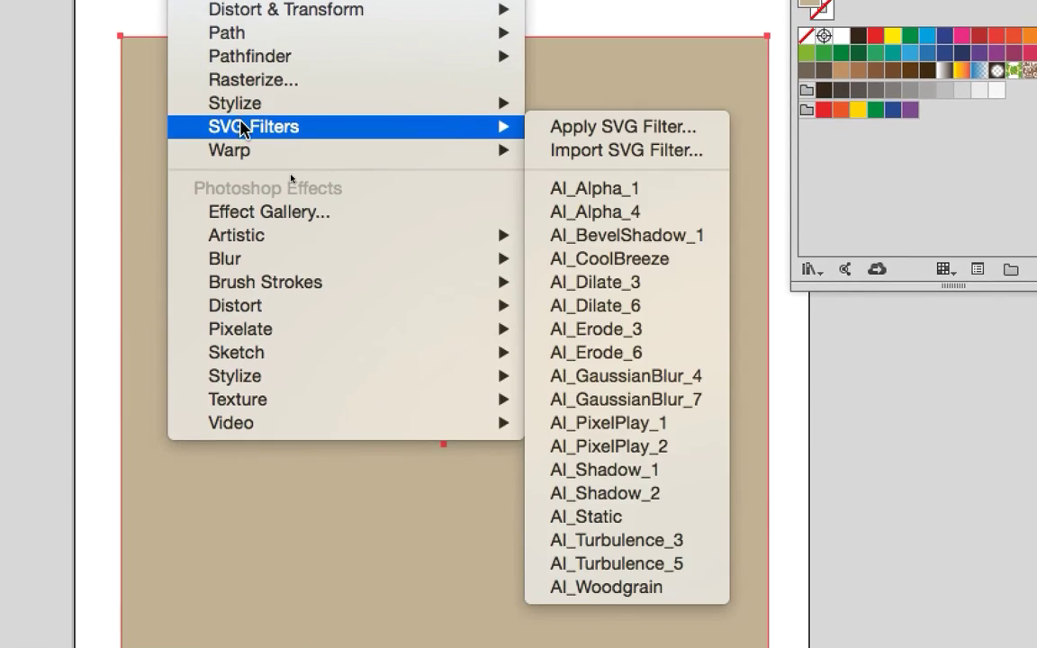
mouse_move(310, 106)
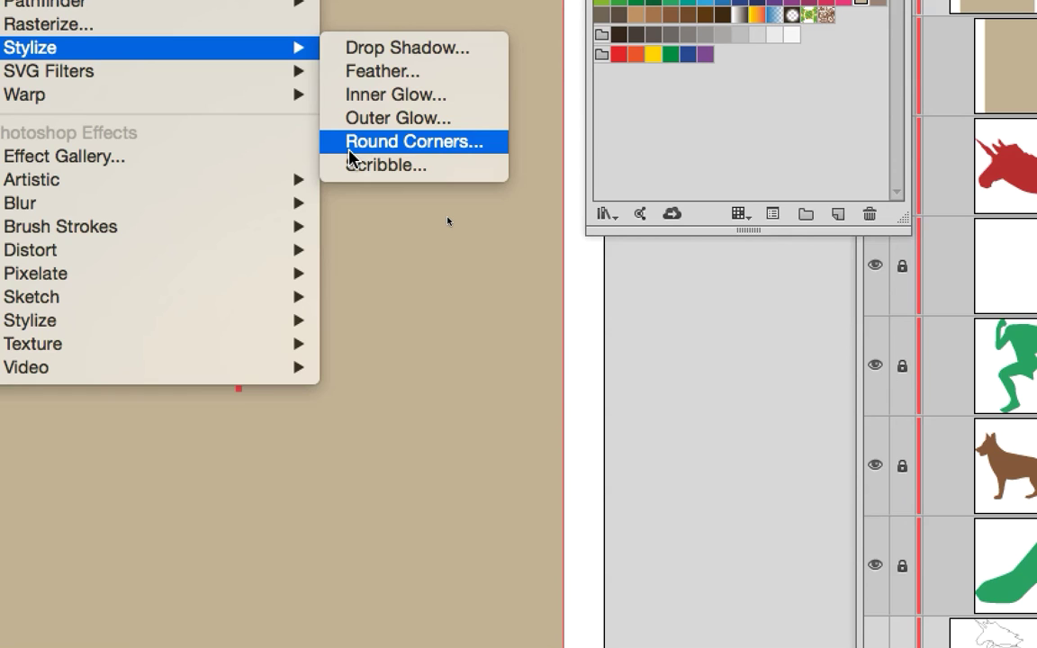
click(350, 141)
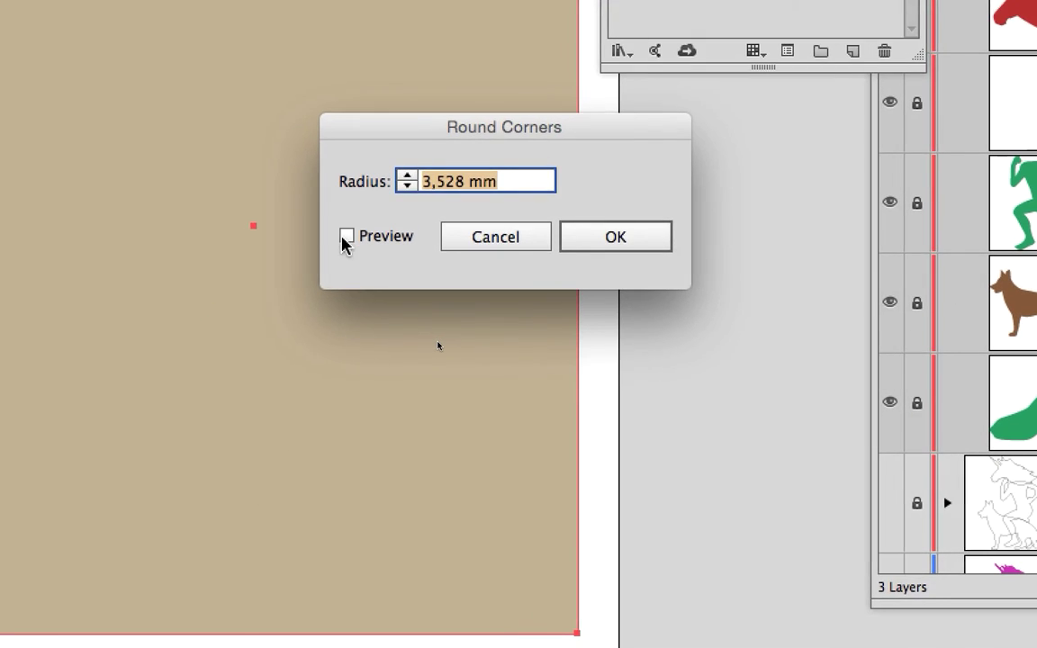
click(332, 399)
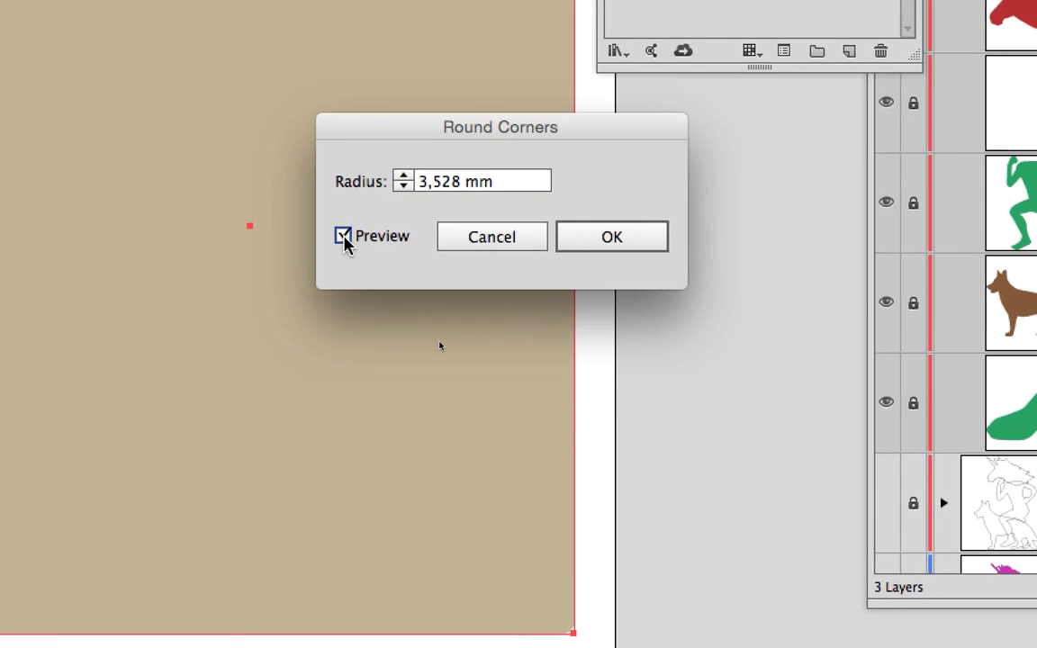
drag(342, 174, 189, 81)
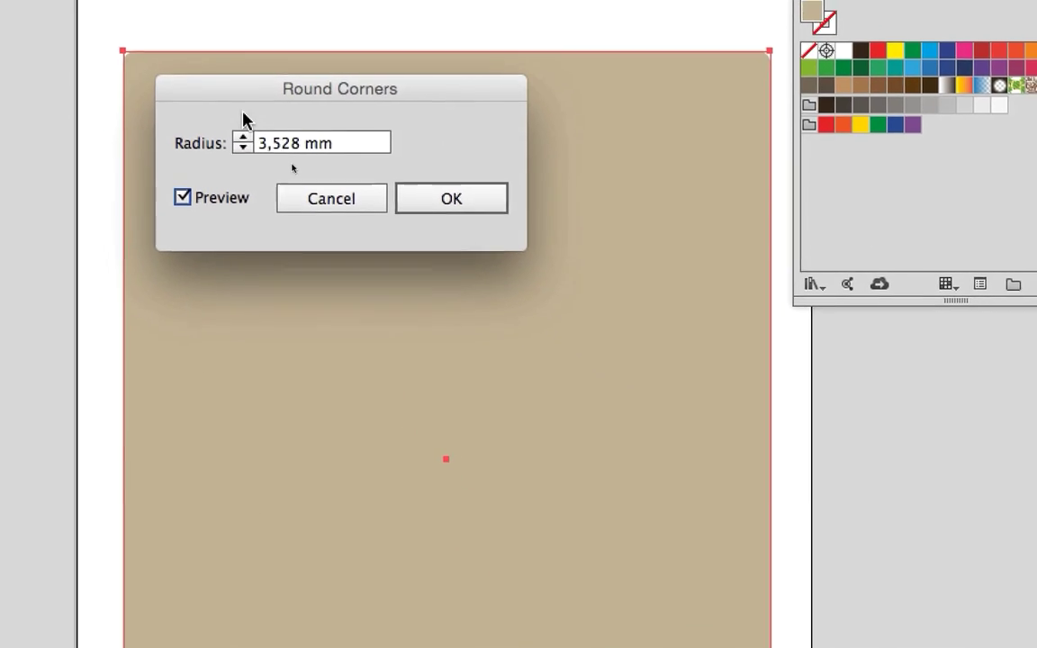
Set the rectangle's corner radius to 26 mm and apply the Round Corners effect
click(242, 123)
click(242, 124)
click(242, 124)
click(242, 124)
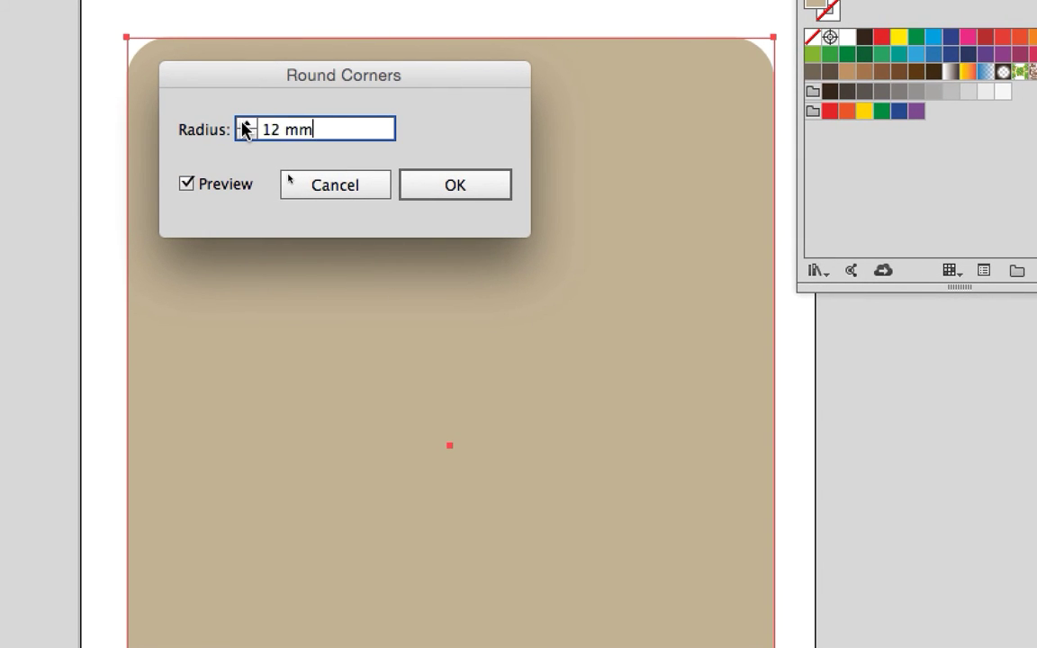
click(242, 124)
click(243, 125)
click(243, 125)
click(243, 125)
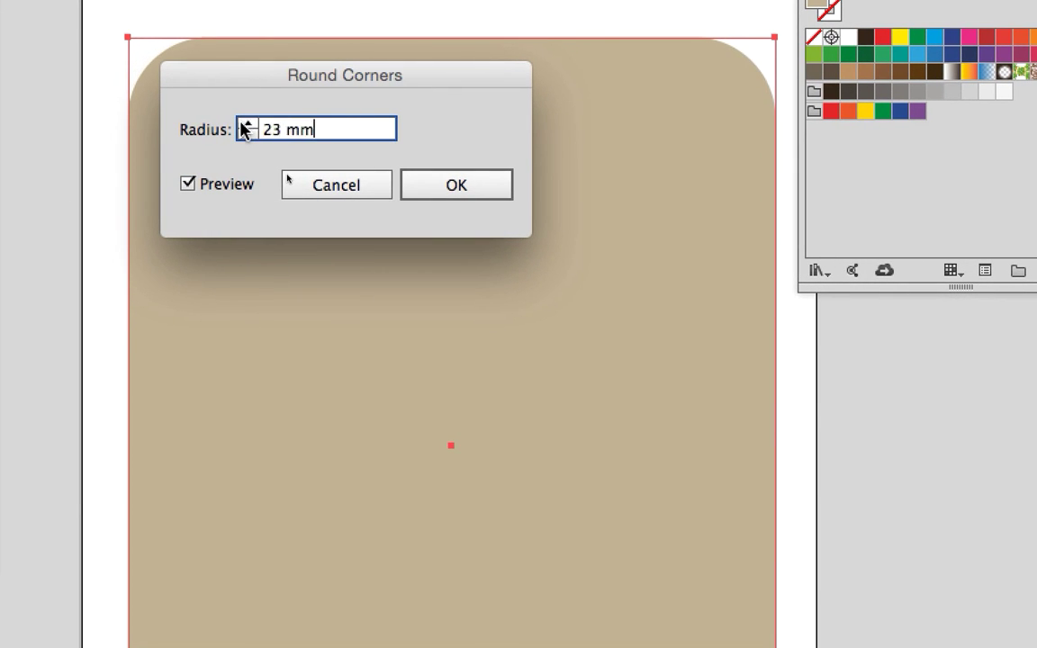
click(243, 125)
click(243, 125)
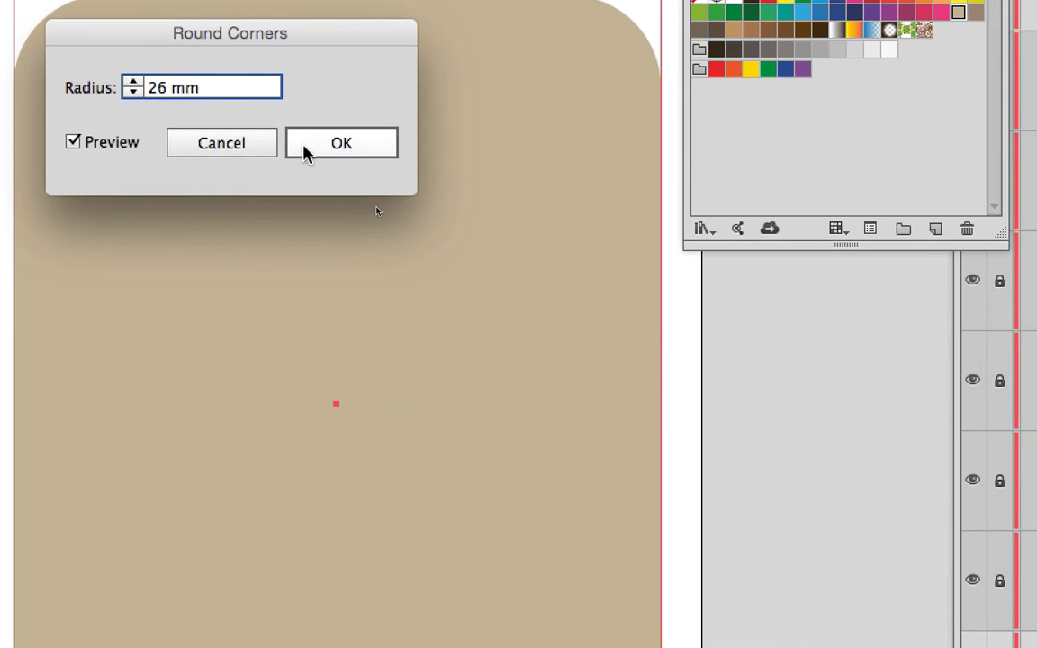
click(418, 189)
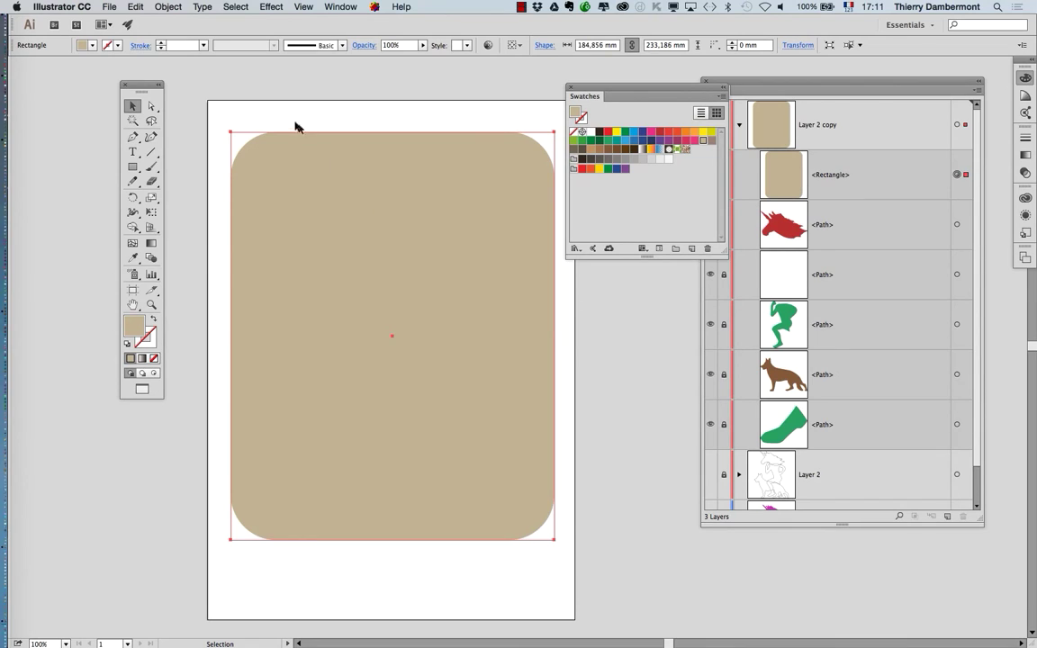
Examine the rounded rectangle's underlying path and corner control by selecting it with the Selection and Direct Selection tools
click(297, 127)
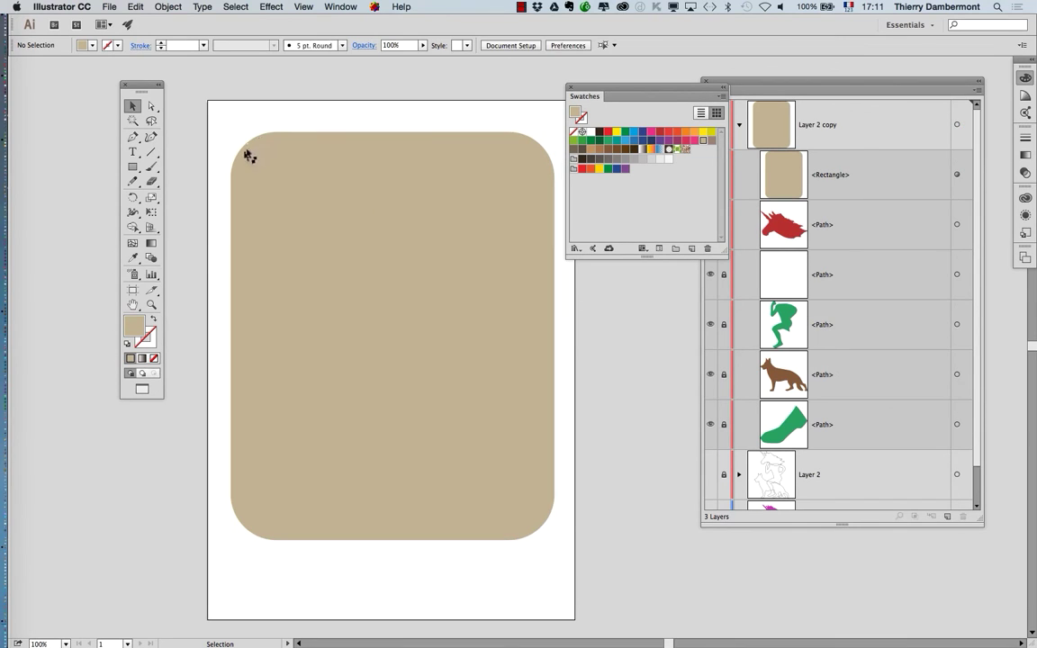
click(243, 147)
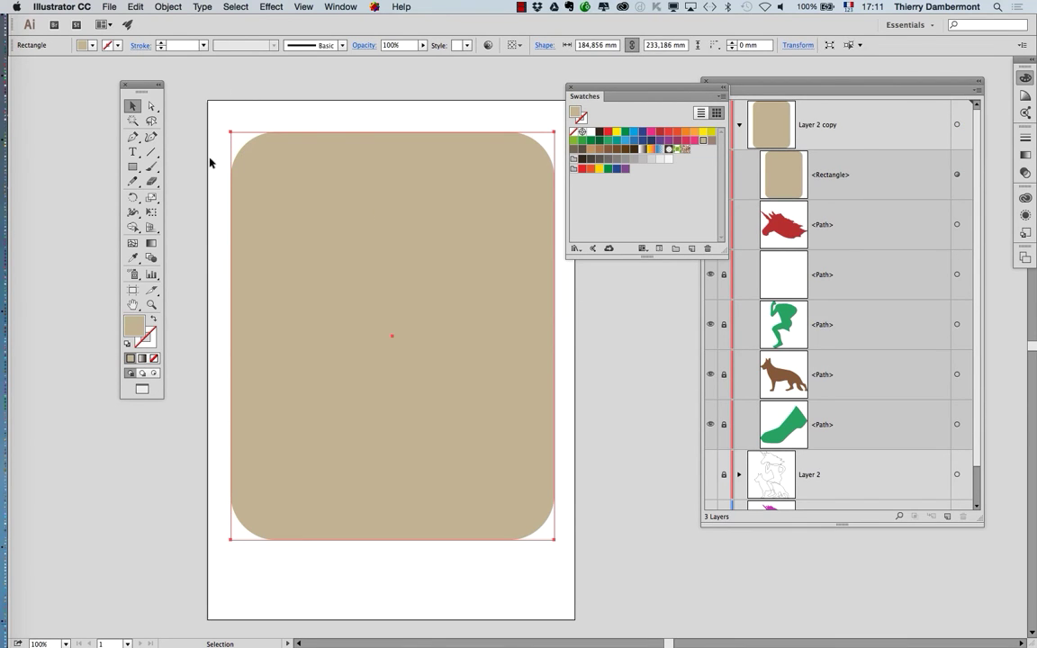
click(209, 162)
click(252, 177)
key(a)
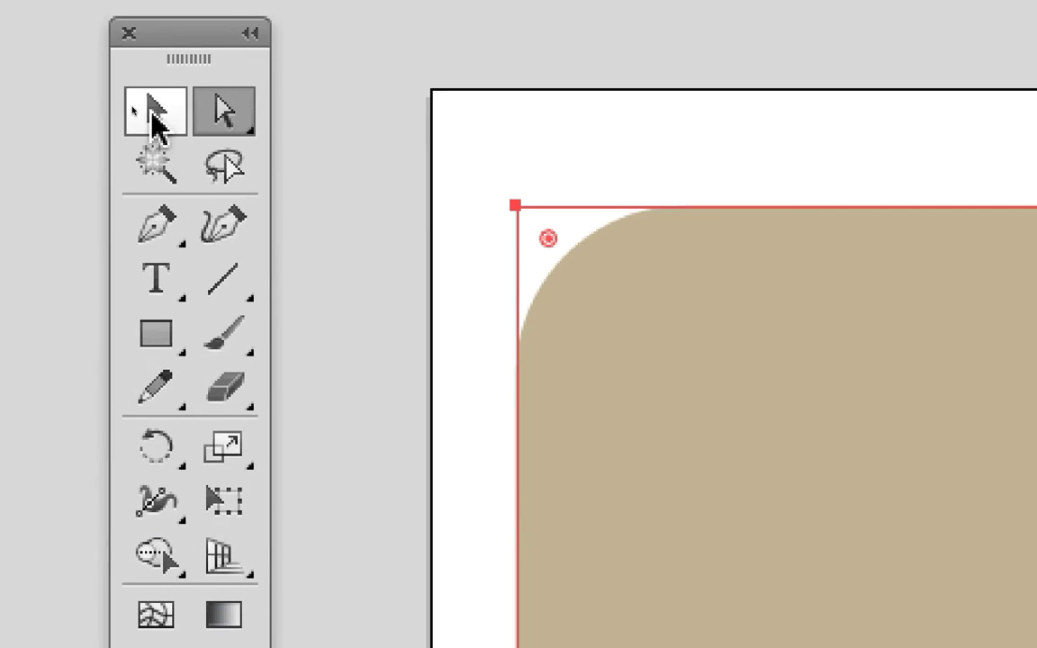
click(153, 110)
click(223, 111)
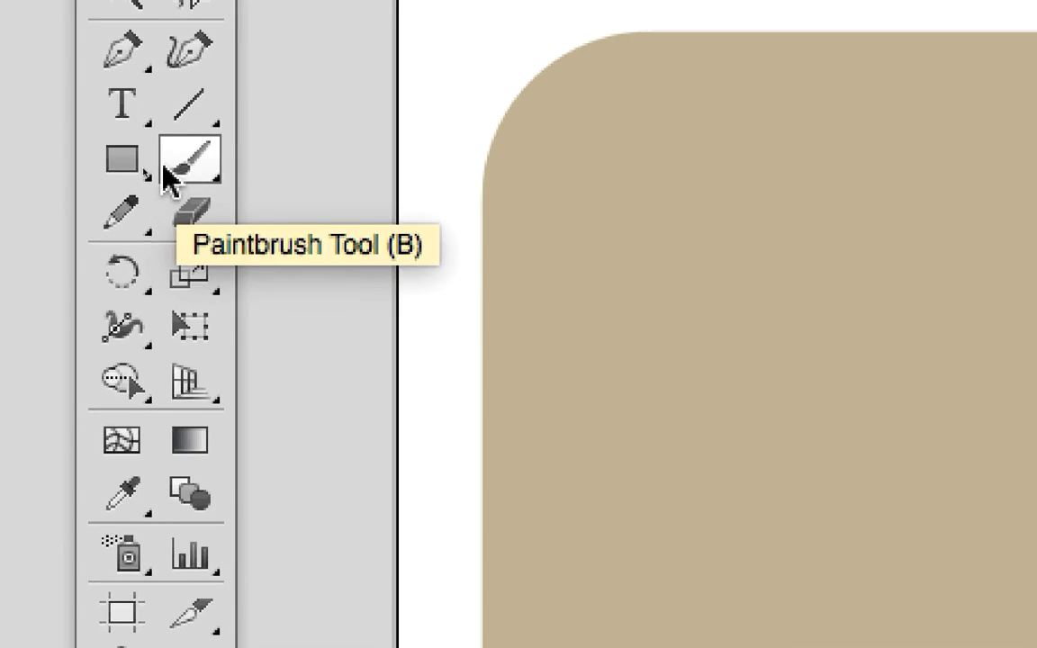
drag(144, 171, 216, 218)
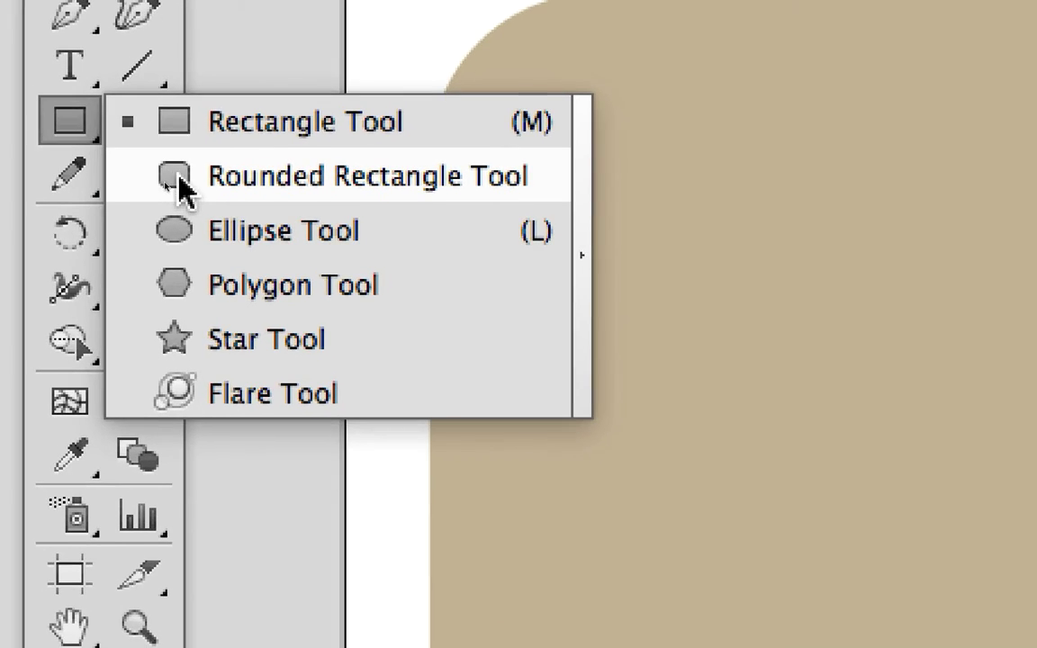
drag(178, 175, 162, 157)
click(155, 122)
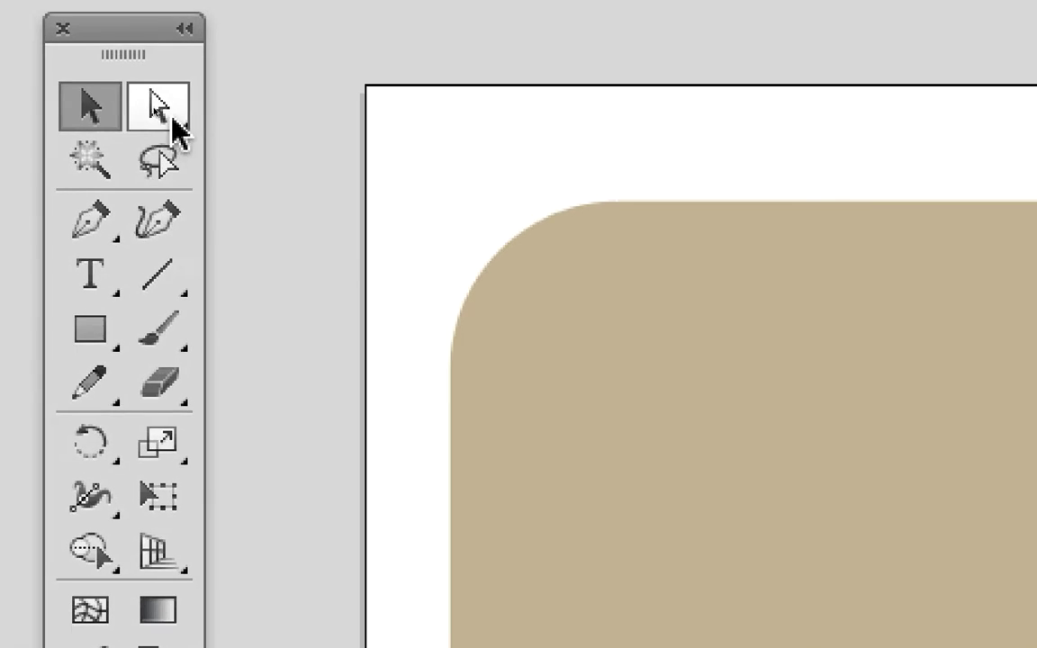
click(218, 126)
click(261, 155)
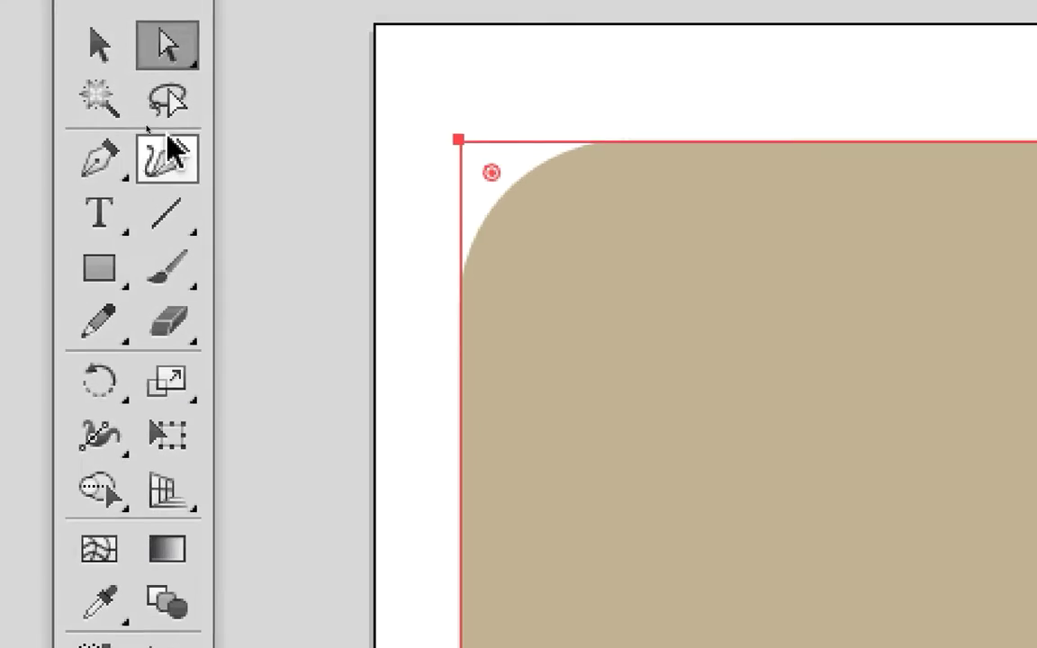
click(153, 116)
click(228, 115)
click(292, 263)
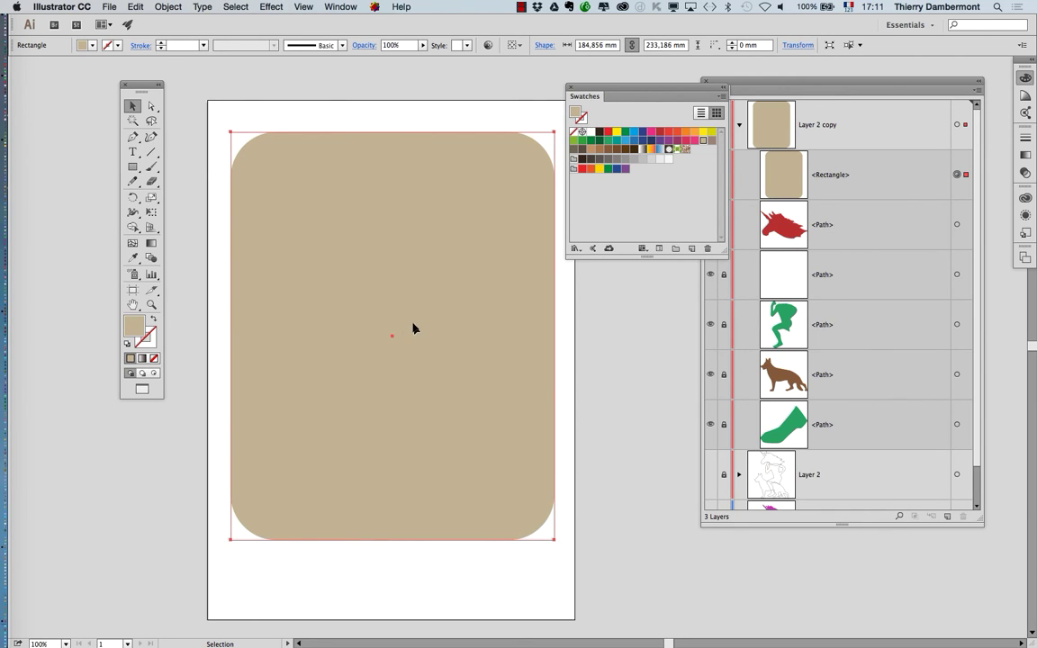
click(271, 6)
mouse_move(297, 165)
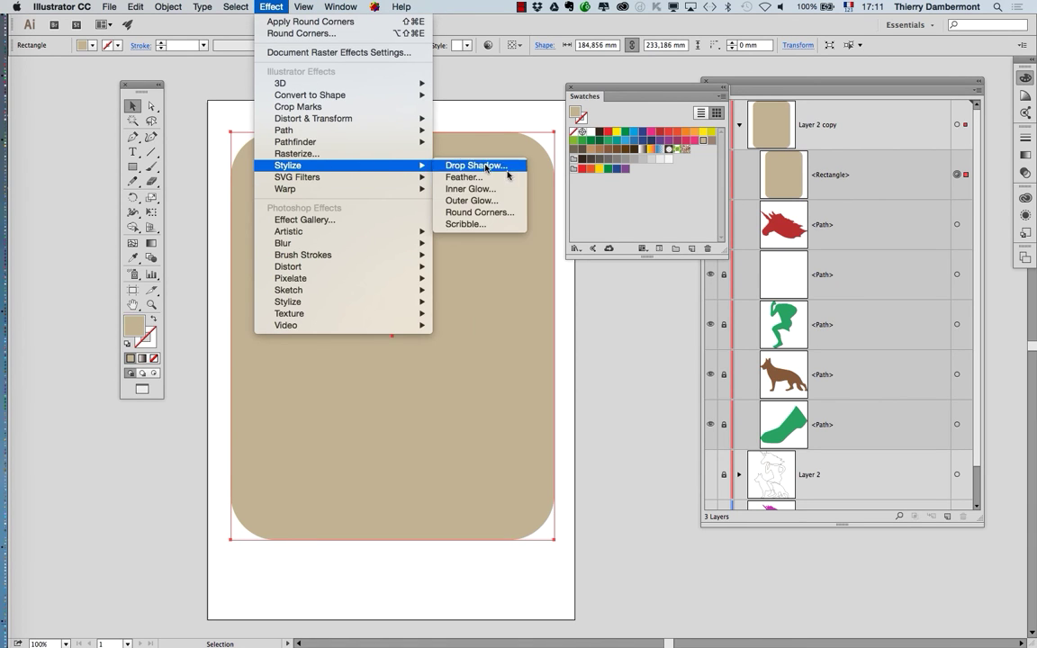
click(583, 330)
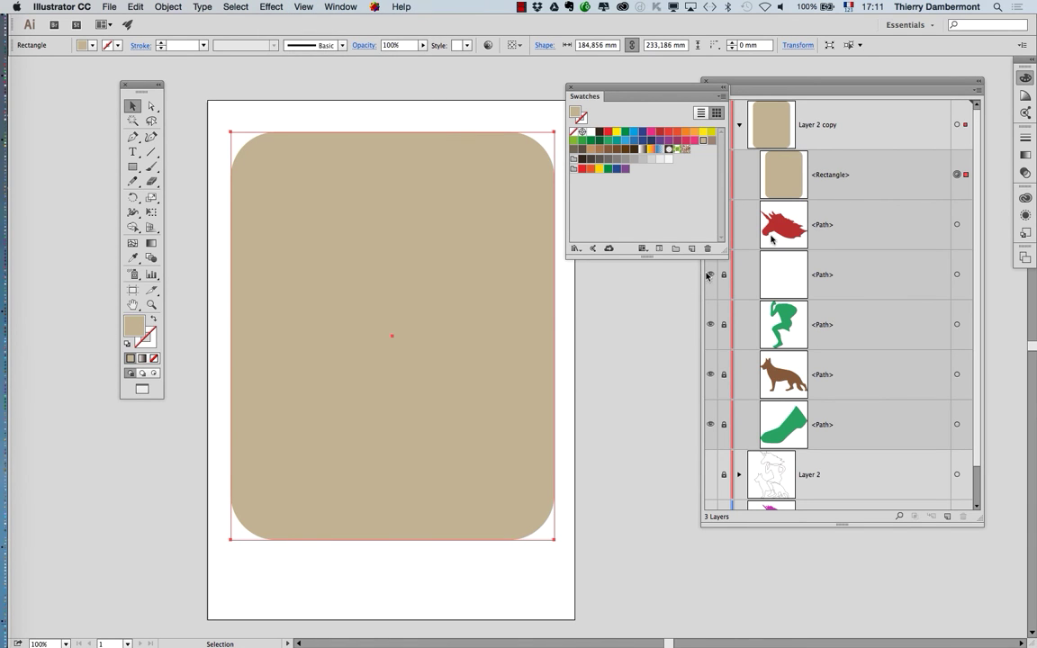
Move the floating swatches away from the layer list so that the list is fully uncovered
drag(686, 98, 166, 435)
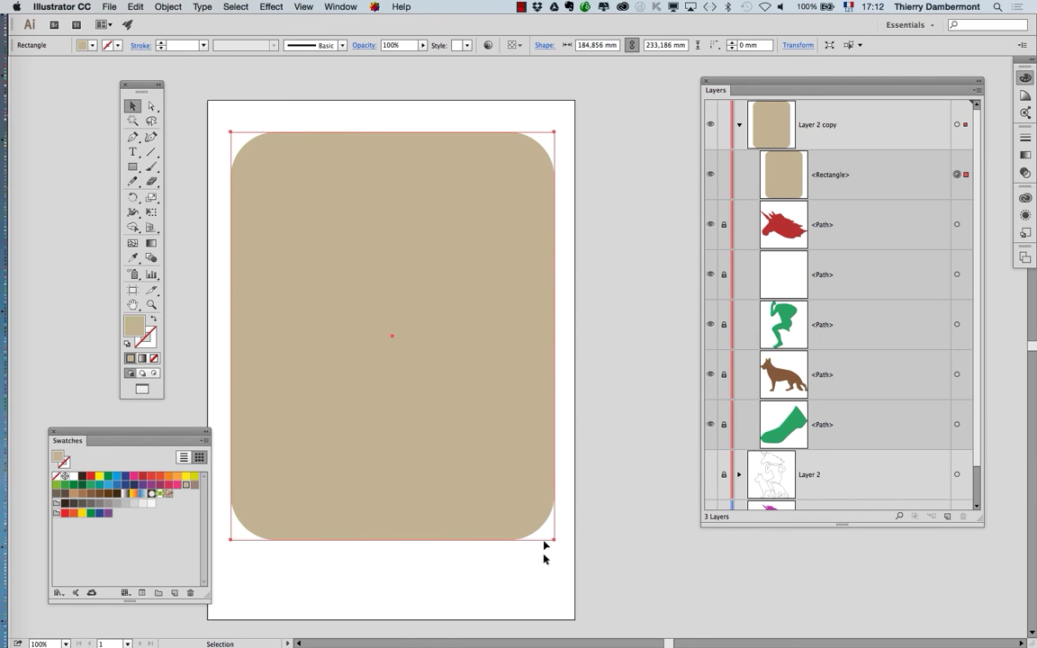
Display the rectangle's Appearance attributes in their own floating window over the artboard, leaving the dock collapsed
click(340, 8)
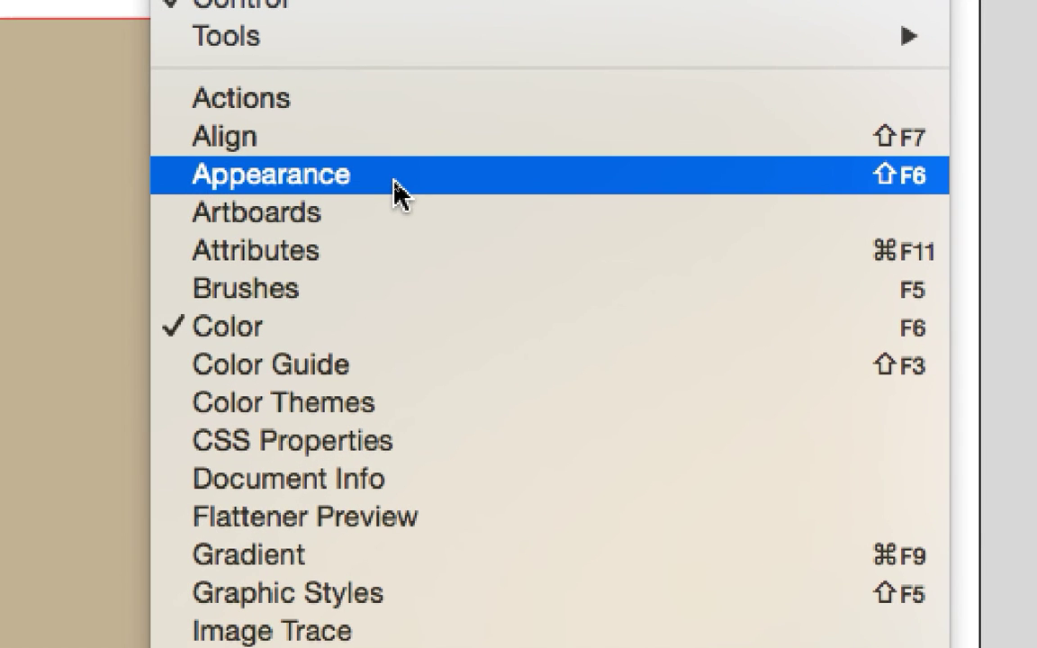
click(394, 181)
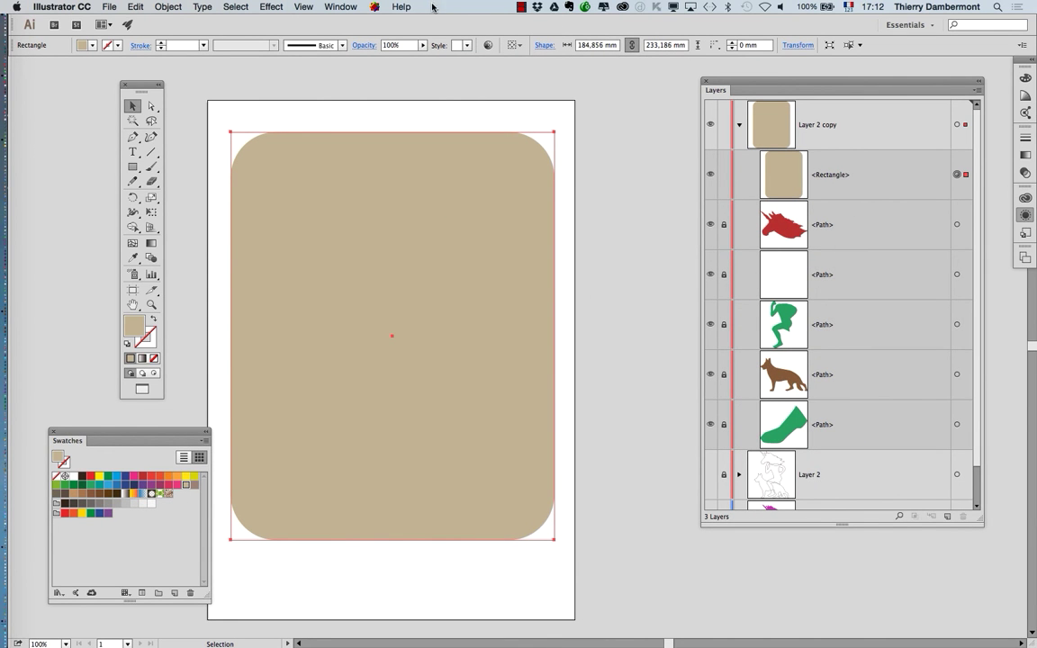
right_click(1028, 223)
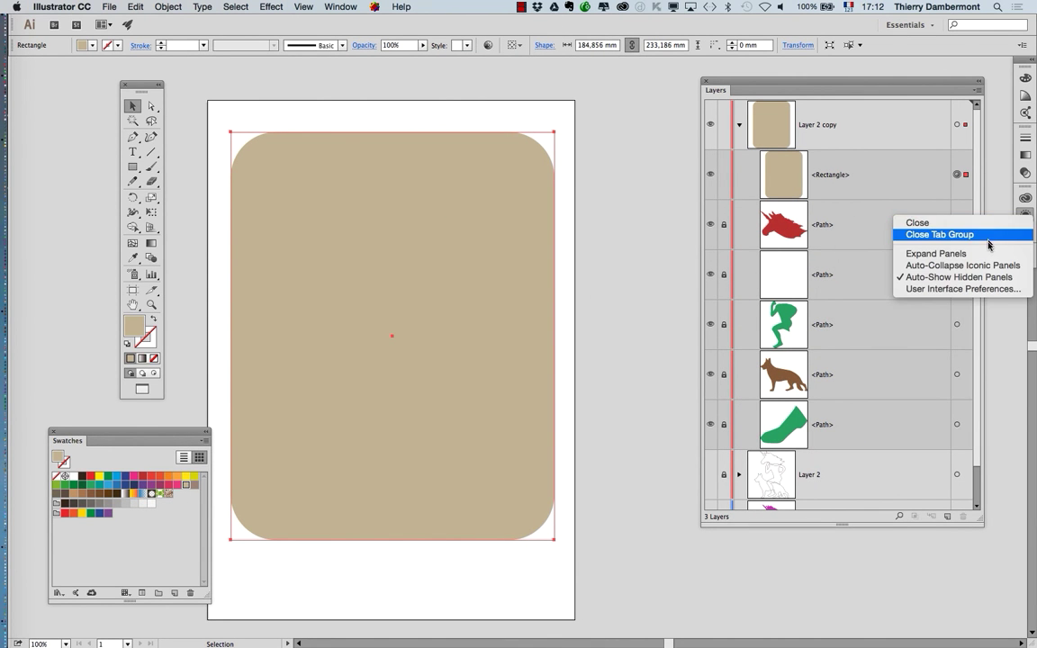
click(899, 256)
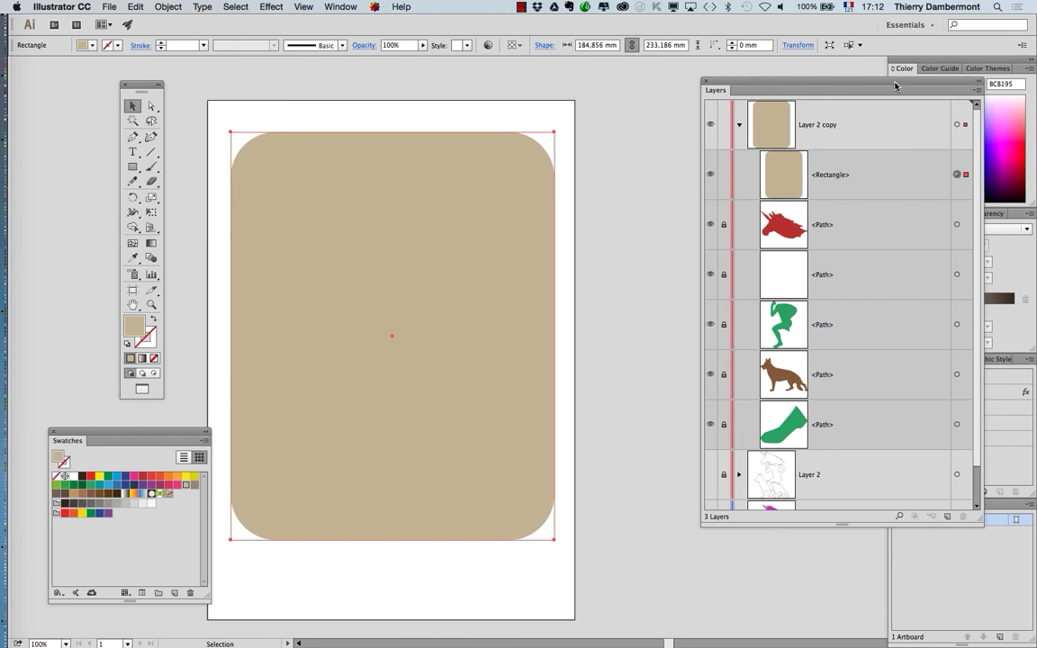
drag(895, 85, 736, 51)
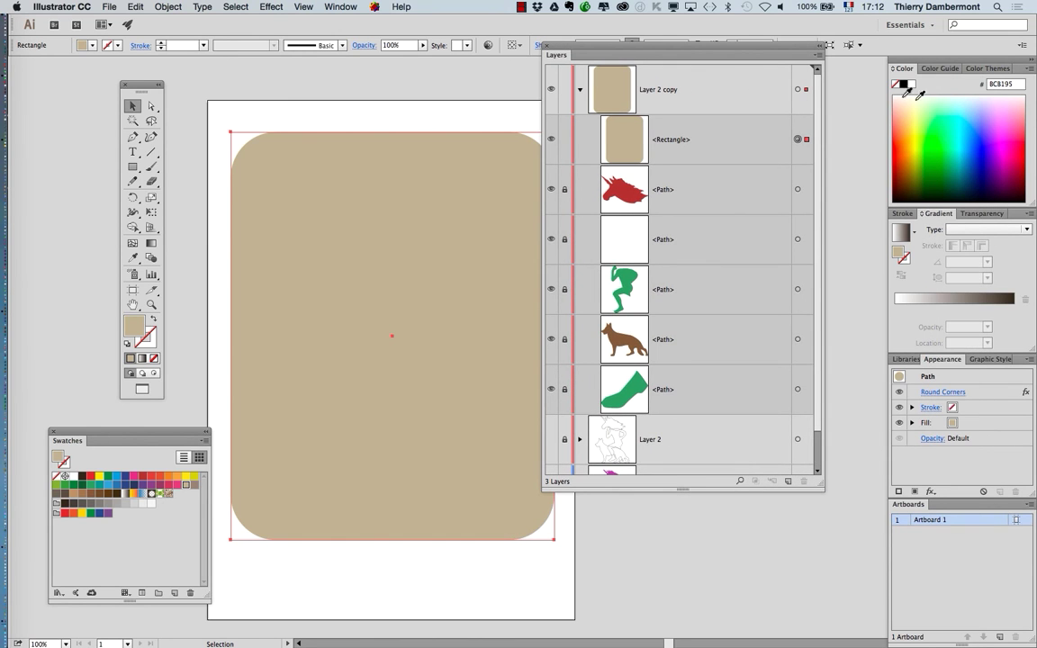
drag(954, 365, 306, 151)
click(1030, 63)
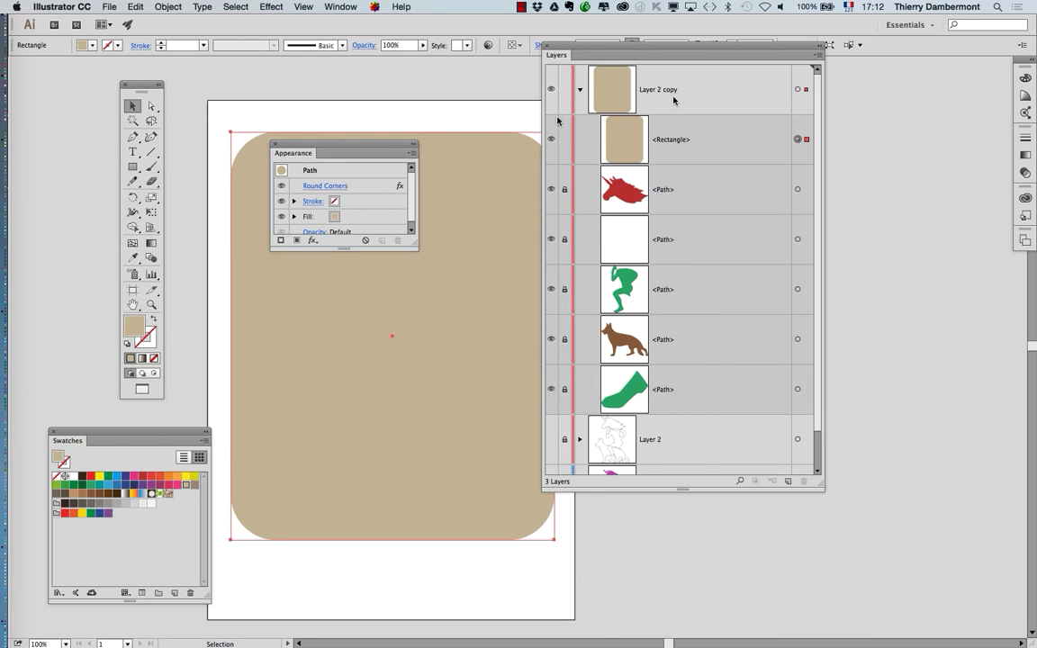
Enlarge the floating Appearance window to show every attribute, and arrange it and the layer list side by side
drag(378, 148, 437, 90)
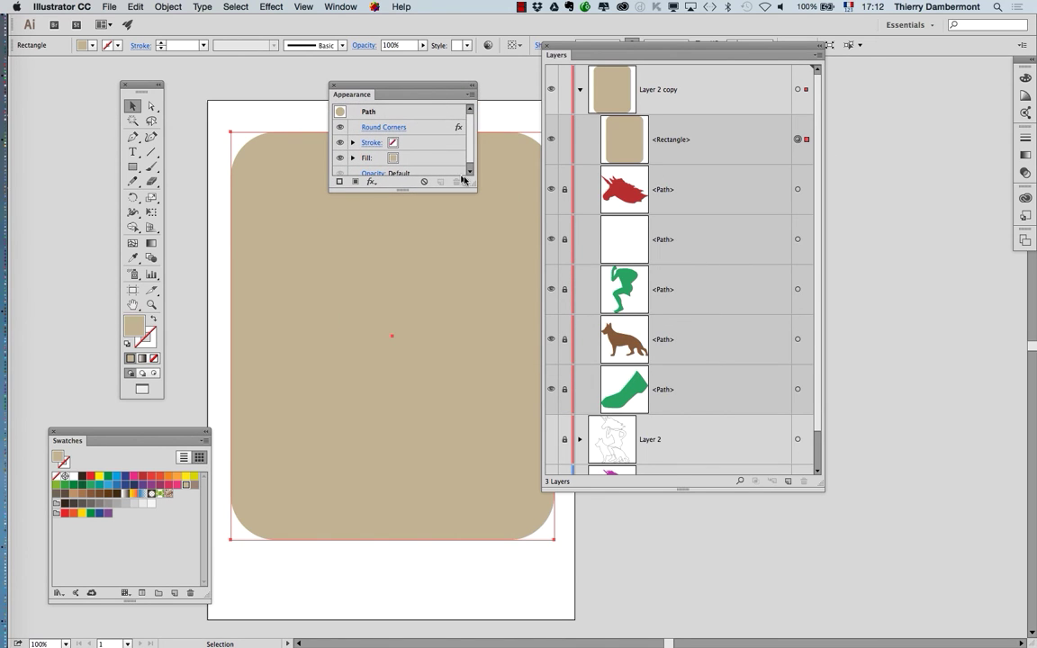
drag(469, 182, 500, 244)
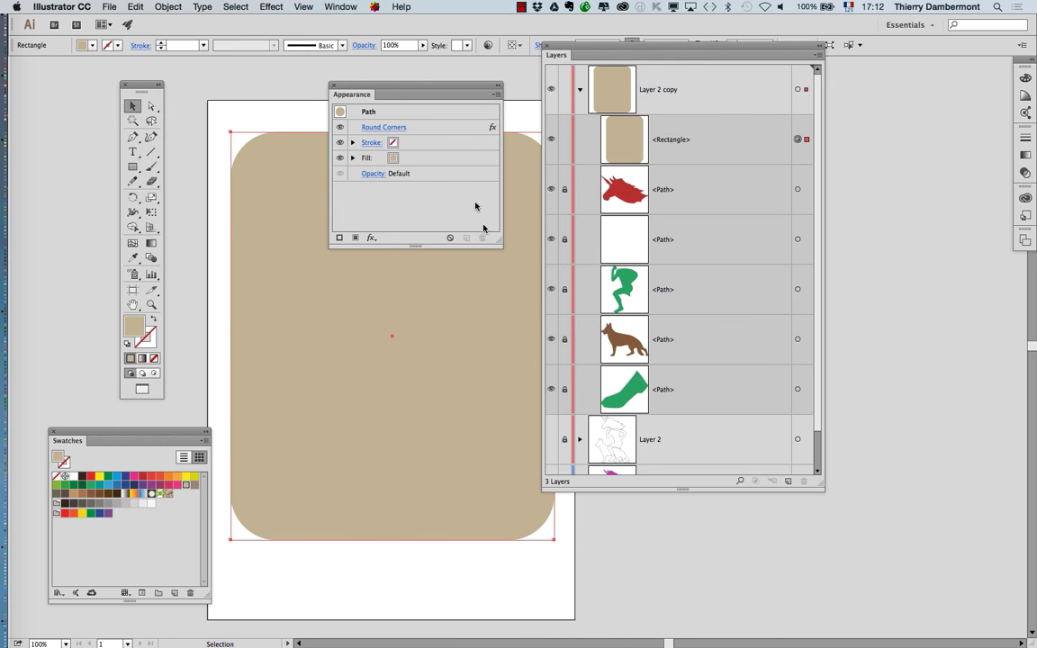
drag(603, 51, 738, 110)
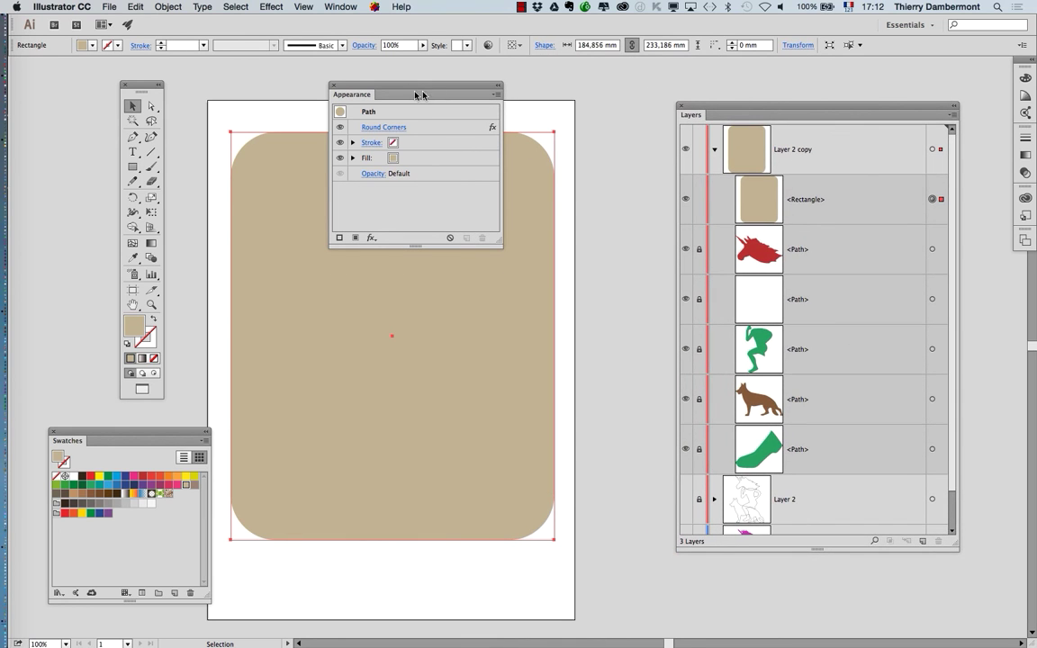
drag(407, 90, 366, 121)
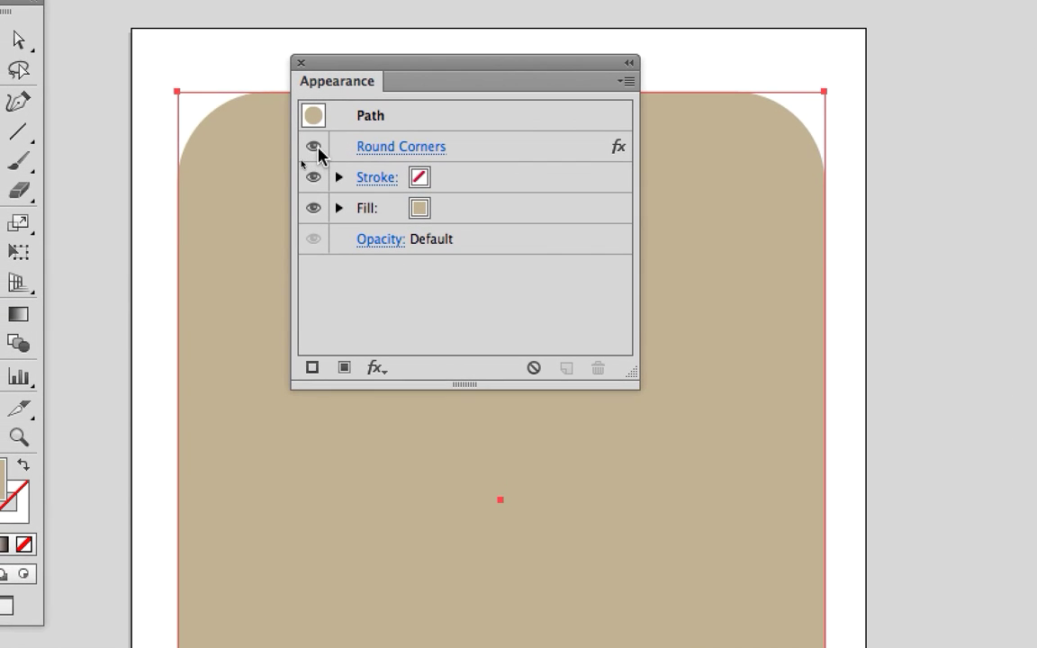
Switch the rectangle's Round Corners effect off and on again to compare its shape with and without it
click(312, 157)
click(312, 157)
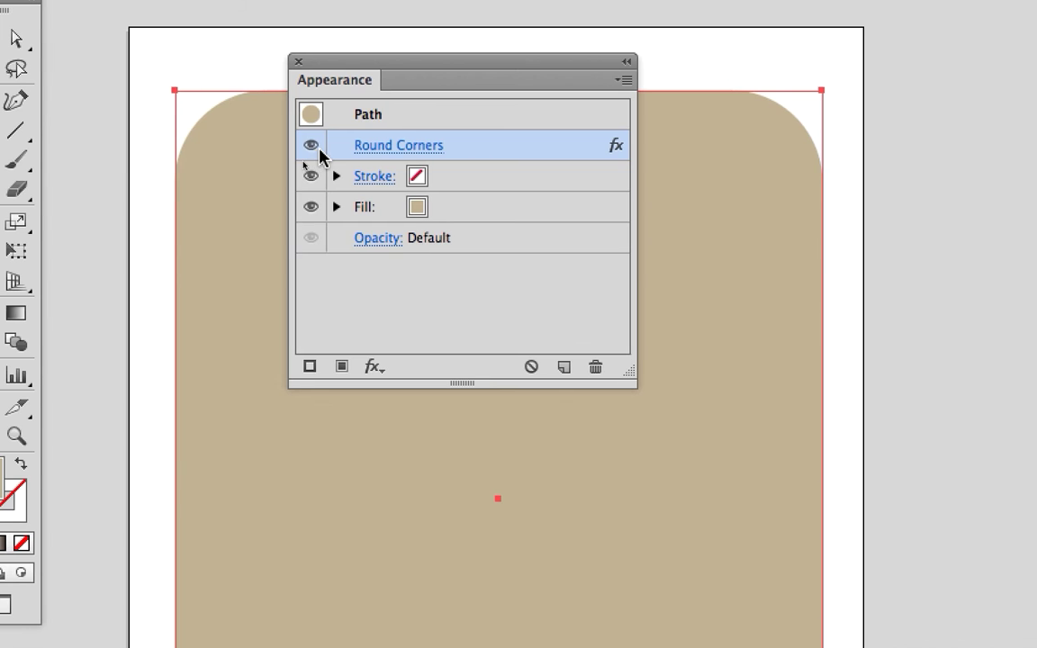
click(315, 148)
click(317, 152)
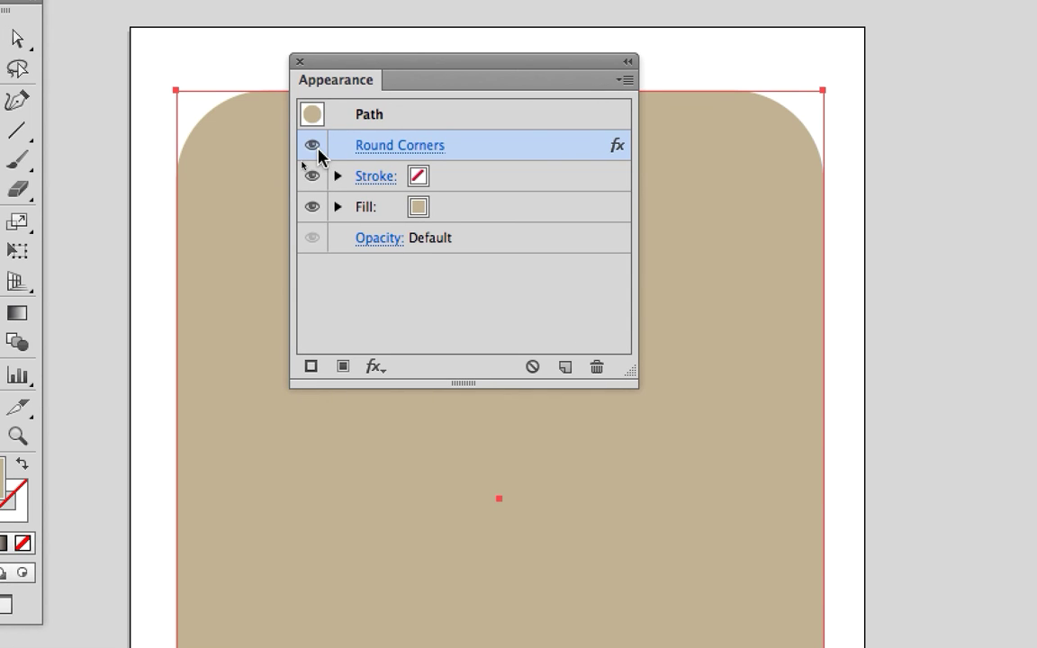
click(317, 151)
click(315, 151)
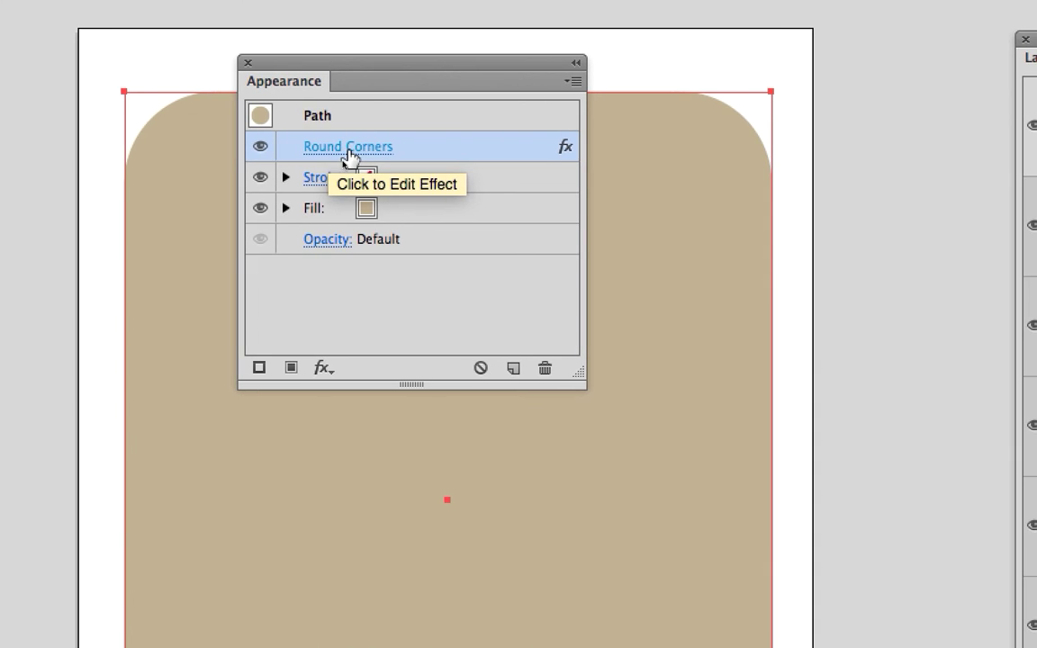
Edit the rectangle's existing Round Corners effect and set its radius to 40 mm
click(347, 153)
click(302, 194)
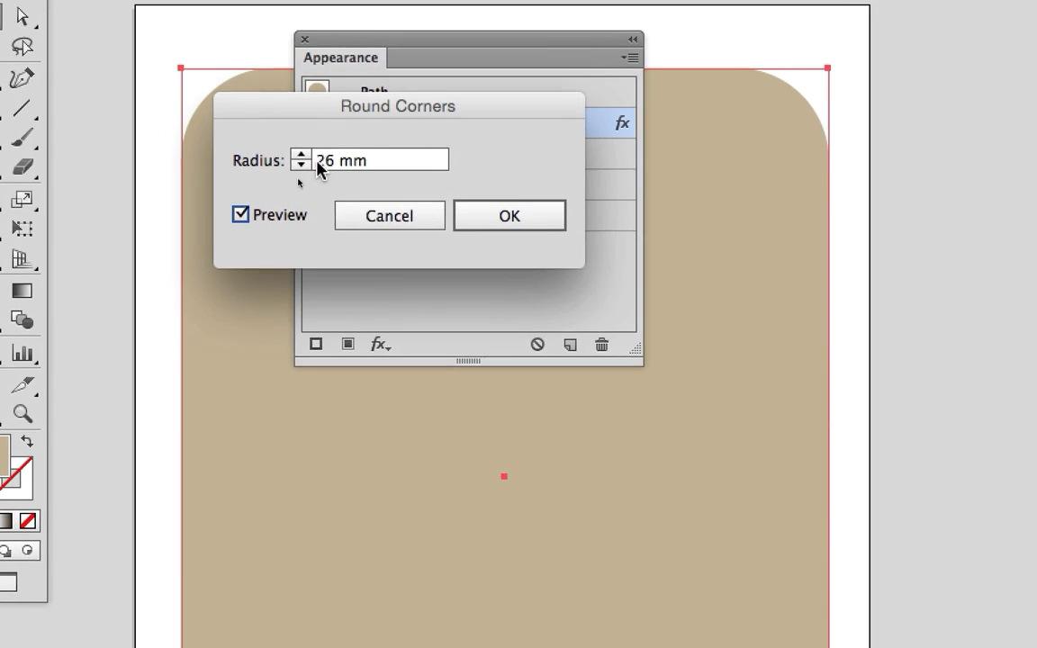
shift+click(311, 162)
shift+click(311, 162)
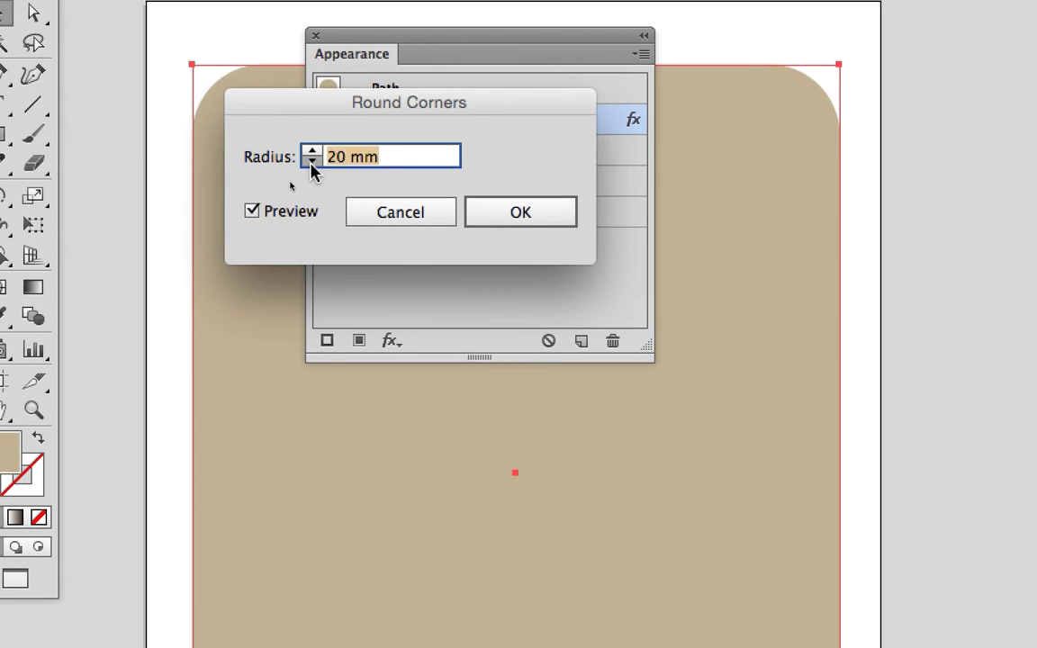
shift+click(311, 151)
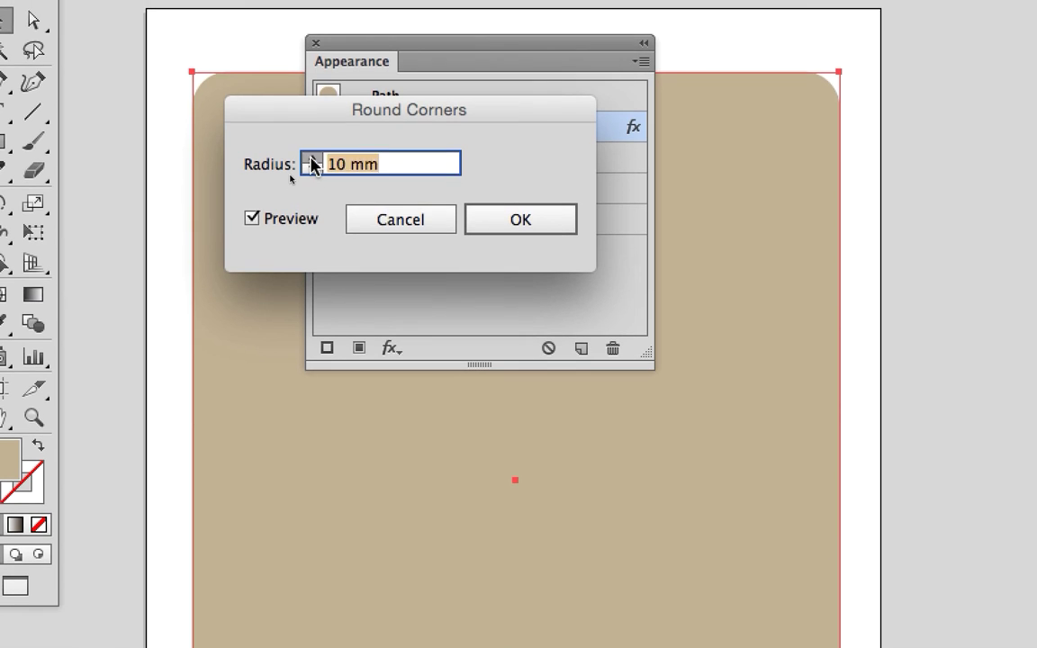
text(40 mm)
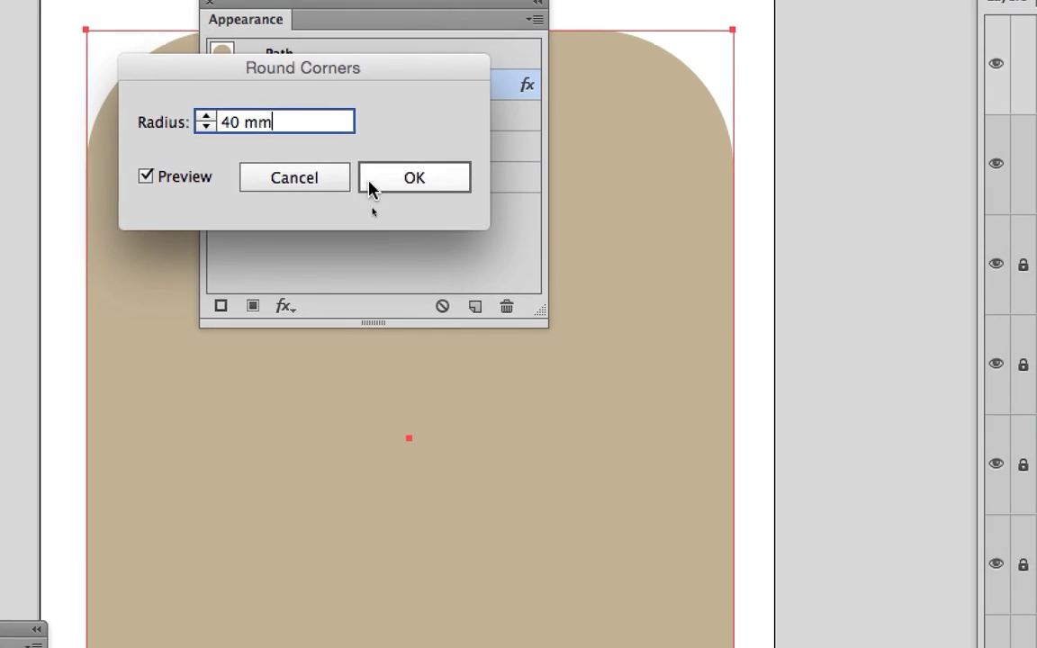
click(477, 223)
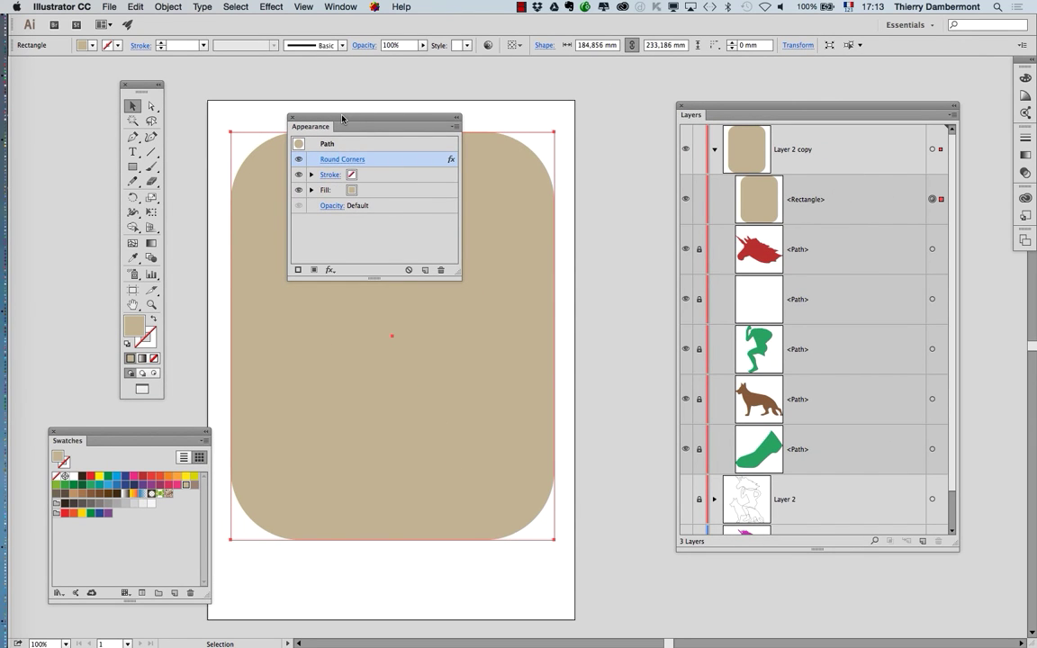
Move the Appearance window off the artwork and save the document under the name "dessin de logo - 08.ai"
drag(342, 118, 637, 280)
click(106, 7)
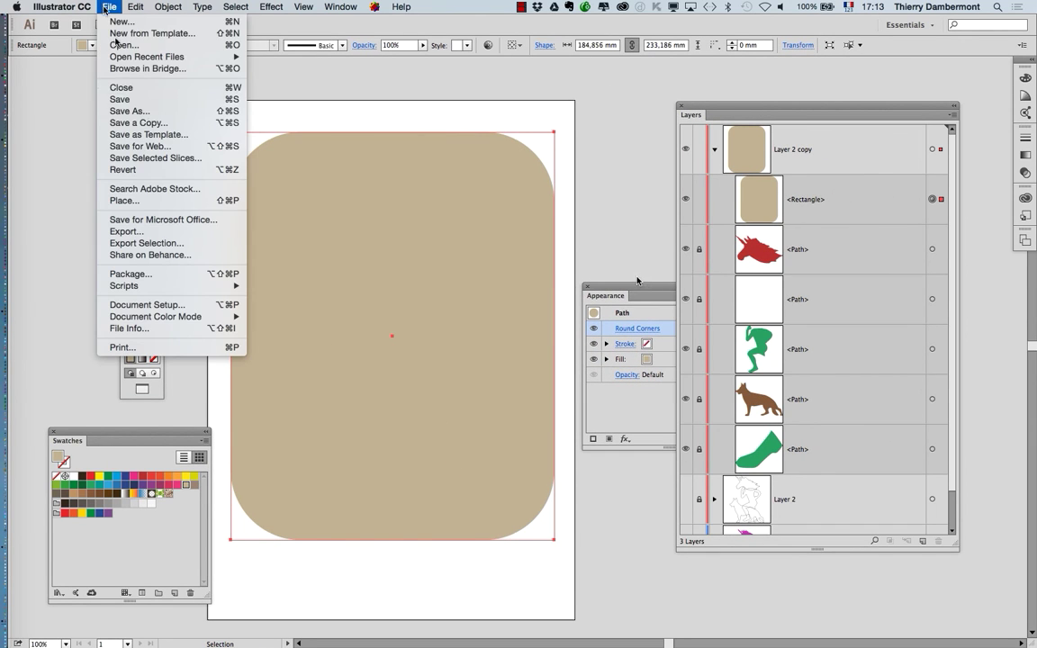
click(126, 104)
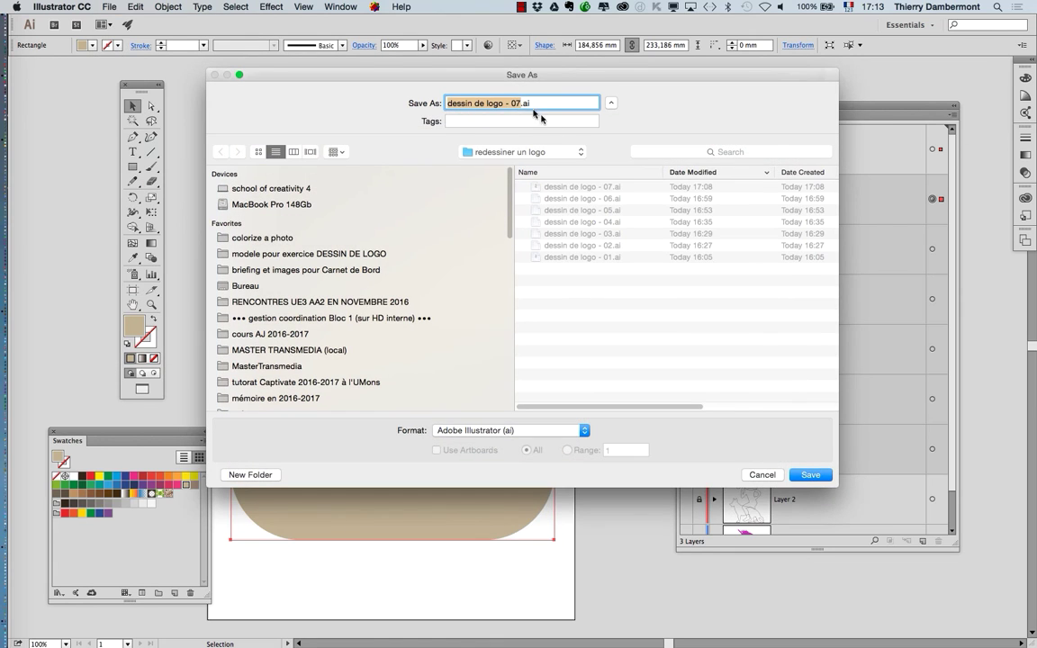
click(520, 103)
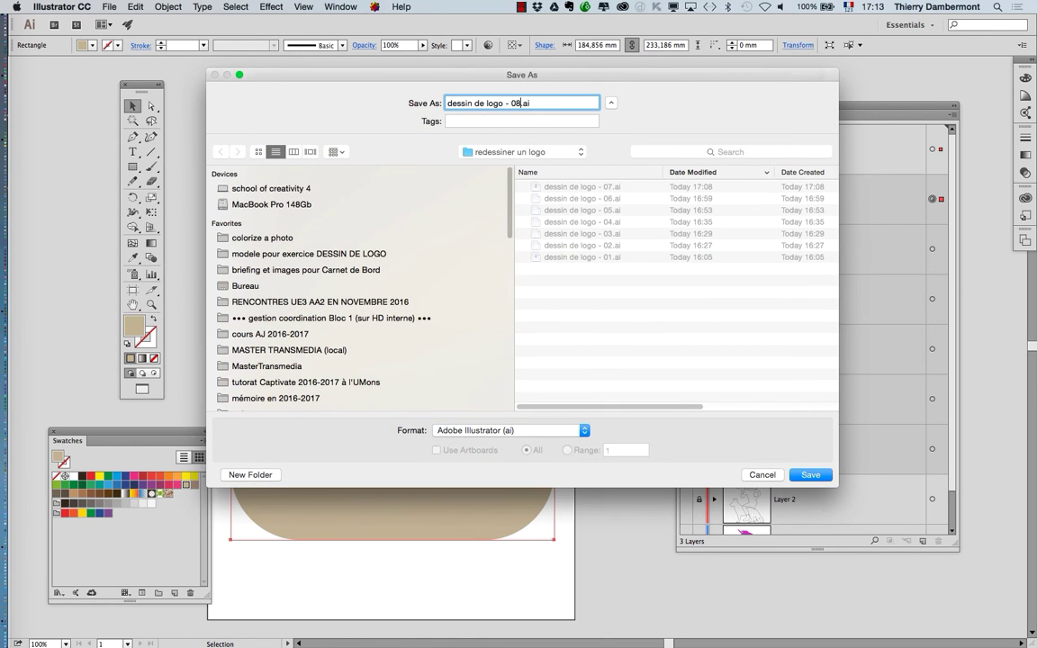
key(Return)
click(635, 496)
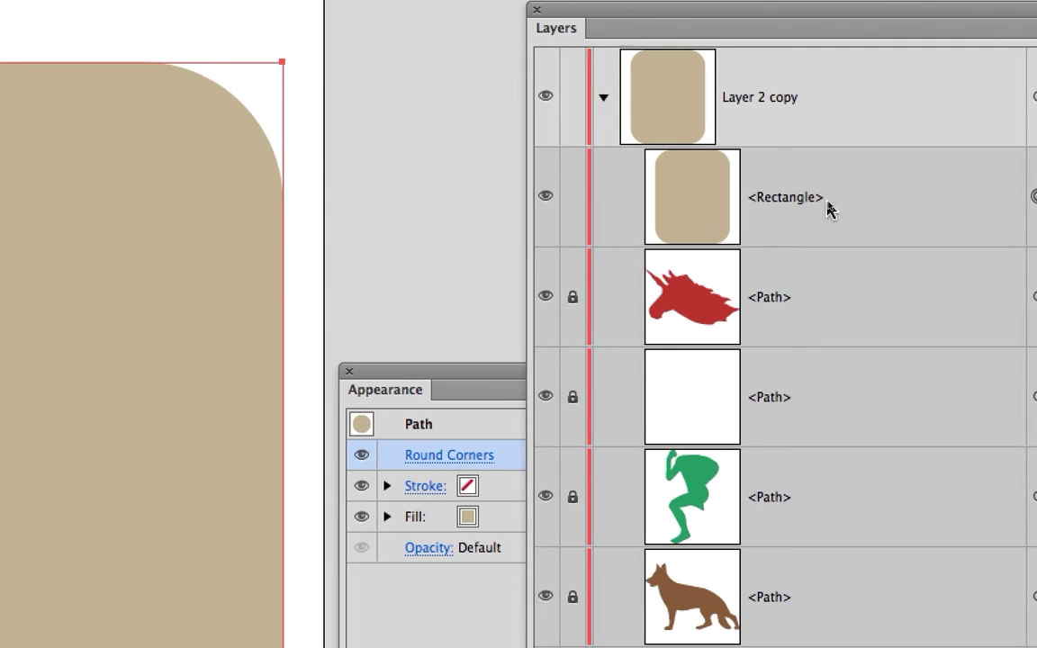
Move the beige rectangle beneath all the figure's paths in Layer 2 copy, and unlock those paths
click(833, 204)
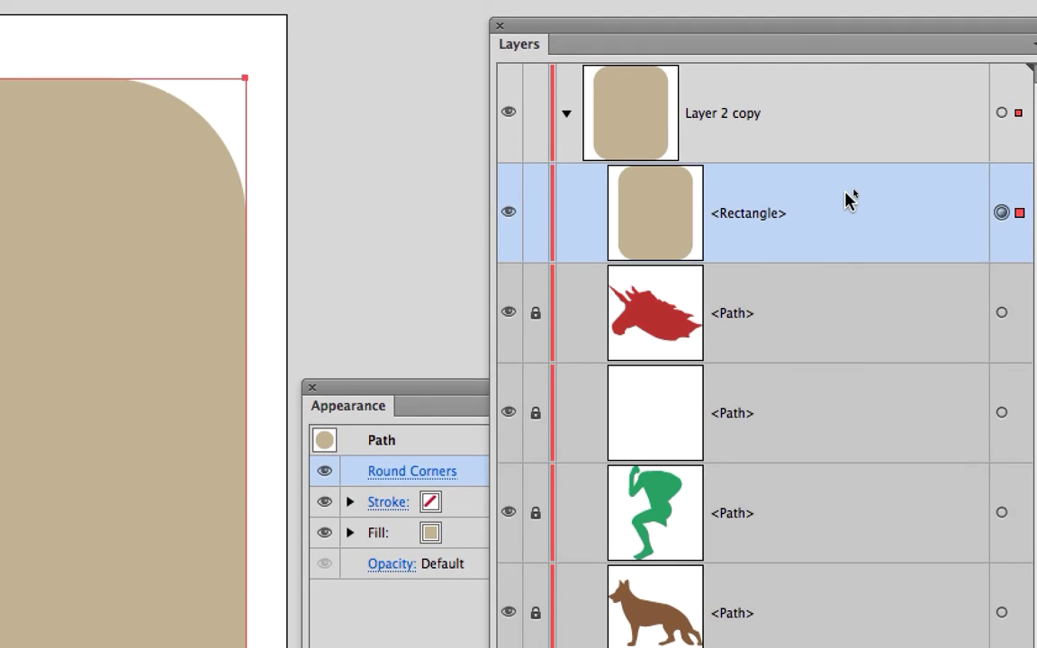
drag(844, 197, 849, 329)
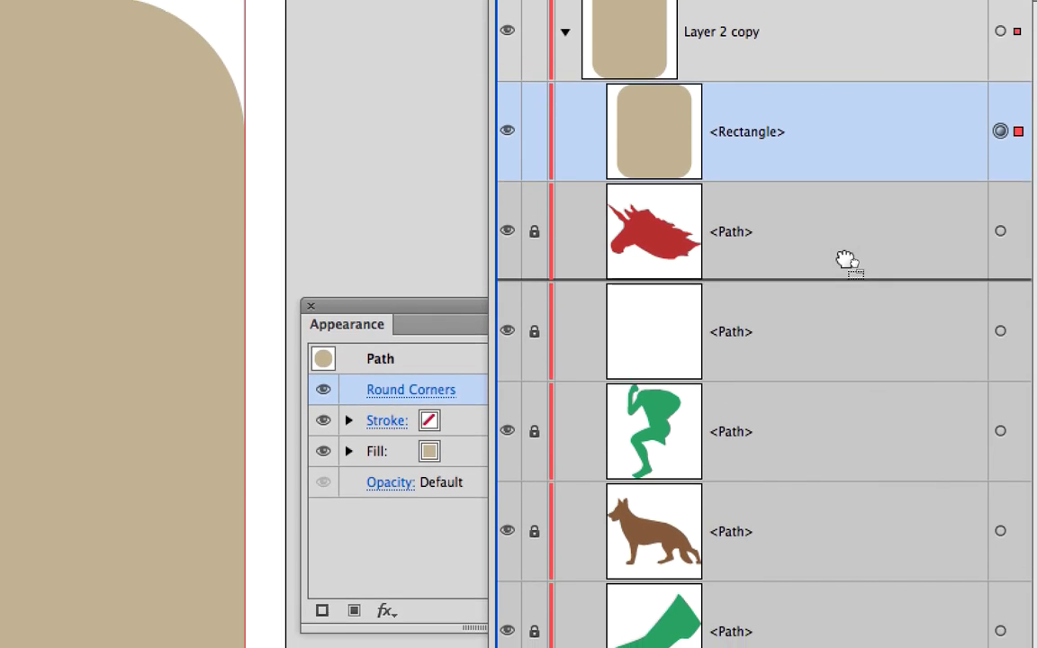
drag(845, 260, 840, 406)
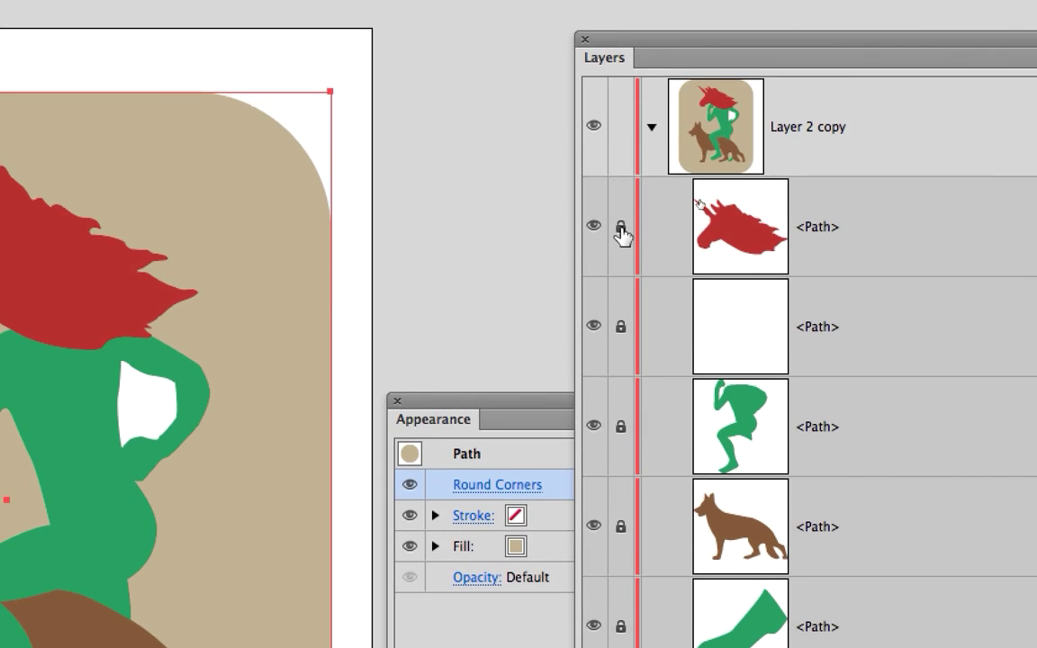
drag(921, 118, 924, 259)
drag(624, 284, 618, 523)
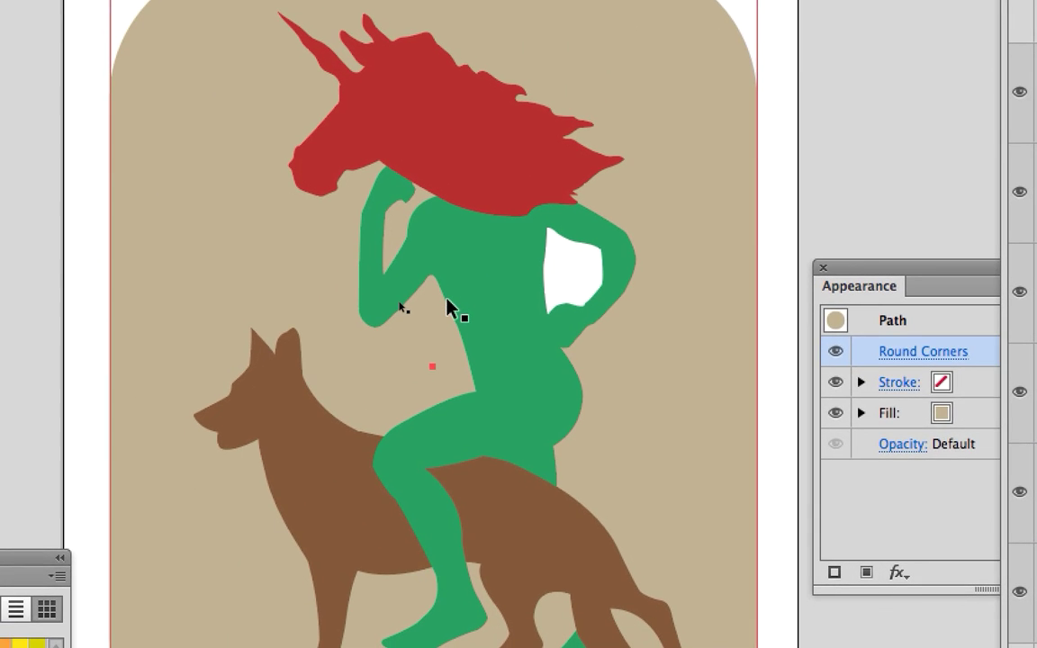
click(346, 304)
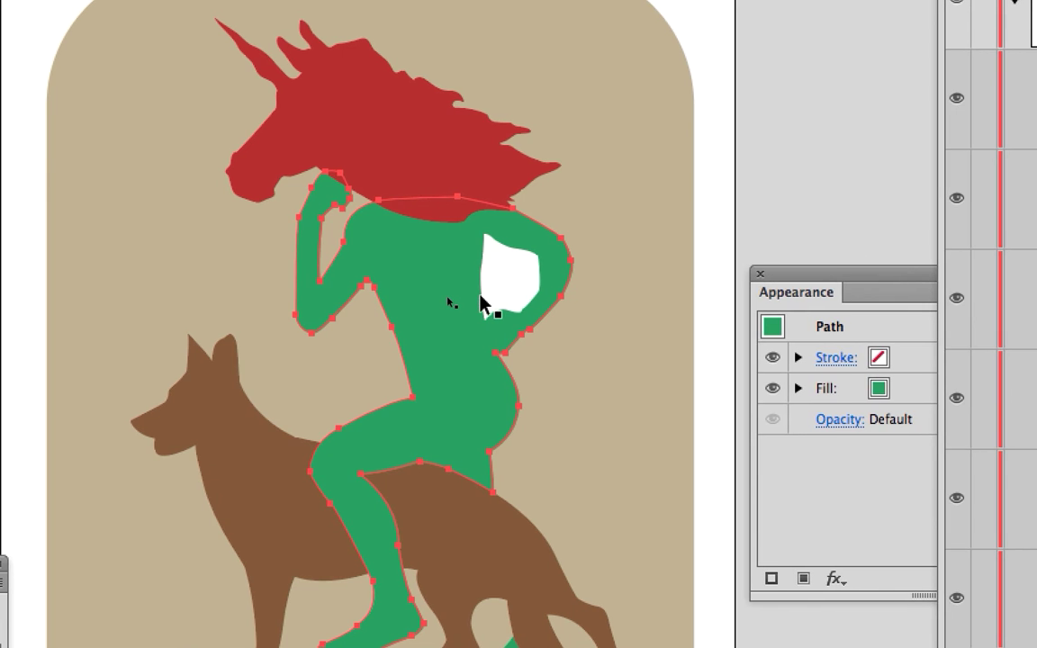
shift+click(545, 289)
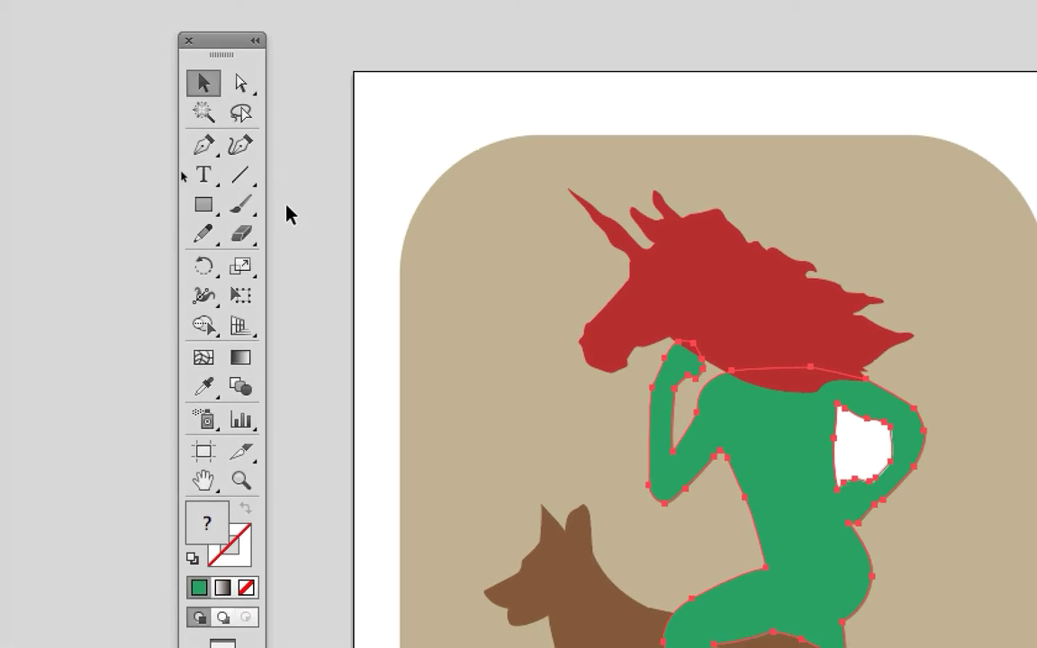
click(302, 216)
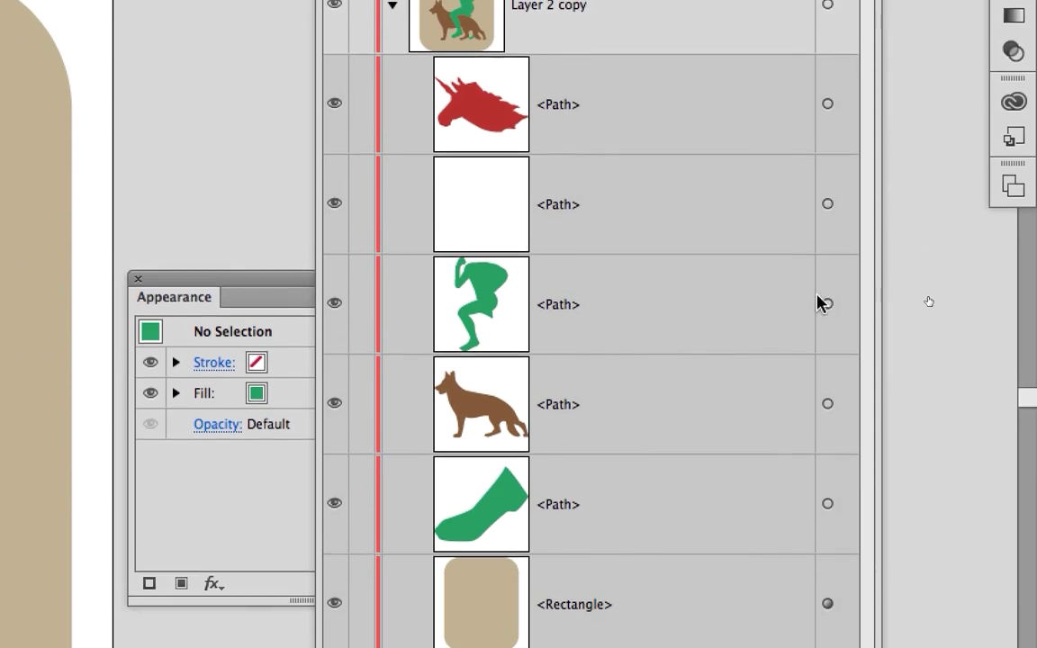
Combine the green body, the white arm-gap shape and the small green foot in Layer 2 copy into one compound path
click(827, 304)
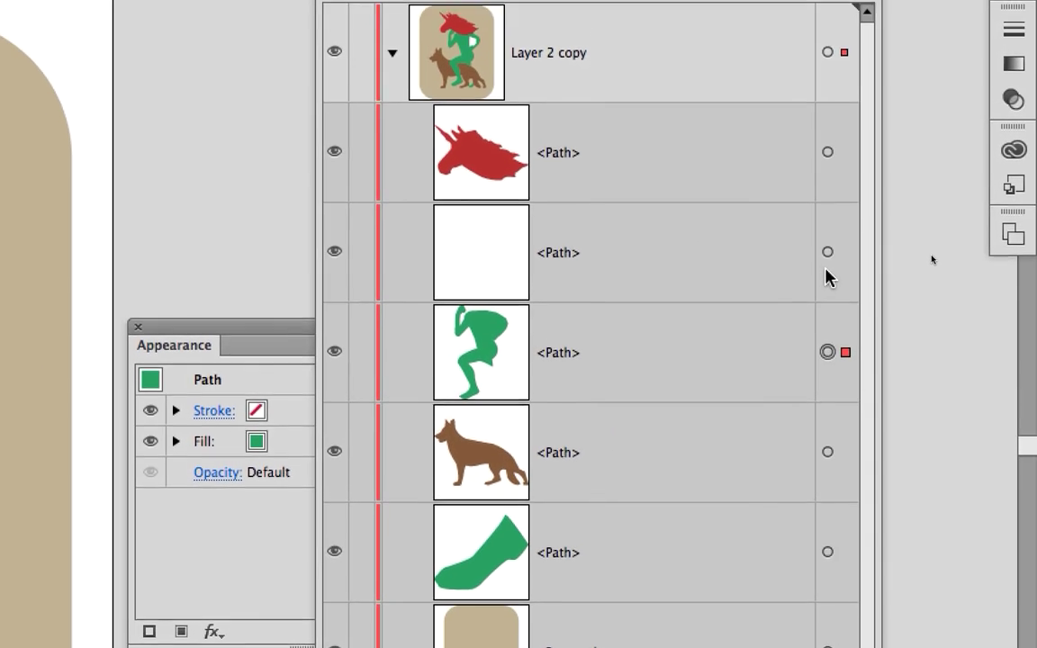
shift+click(827, 252)
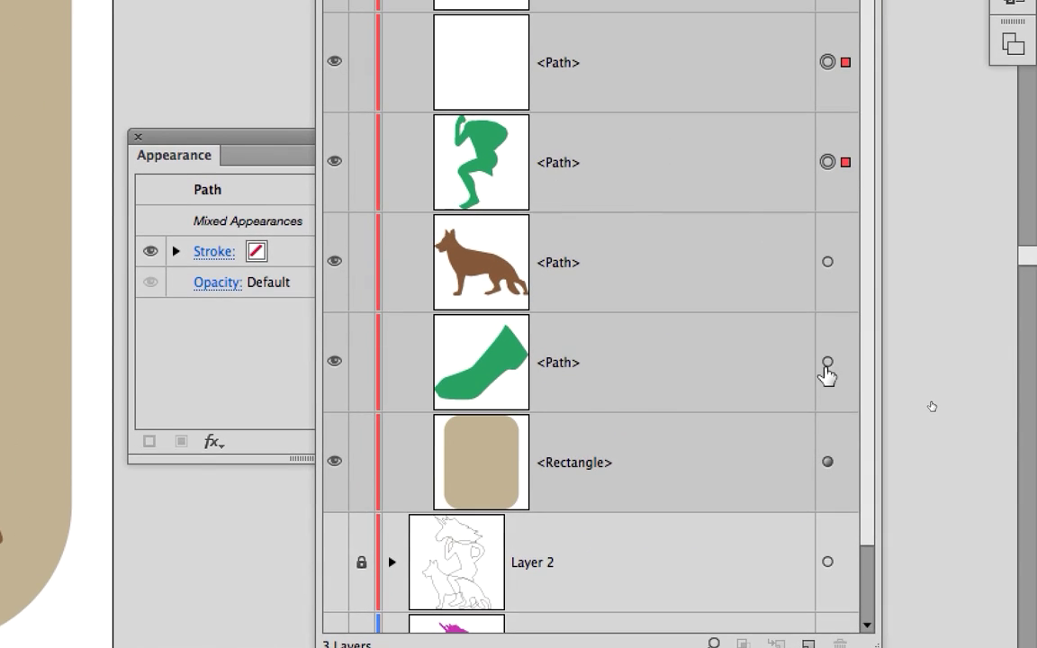
click(914, 312)
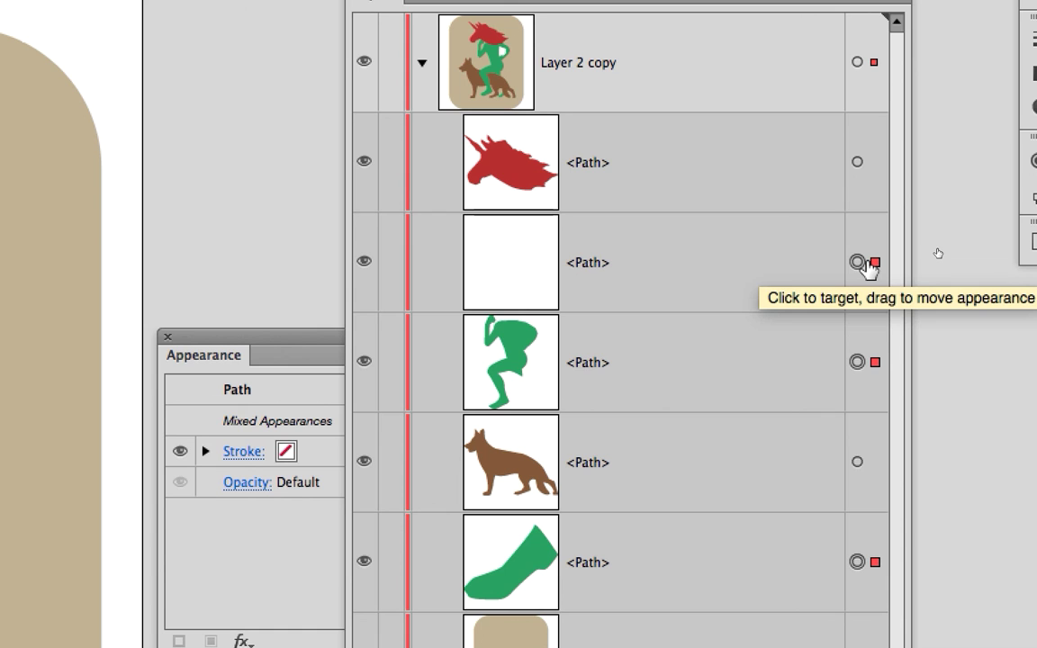
click(870, 310)
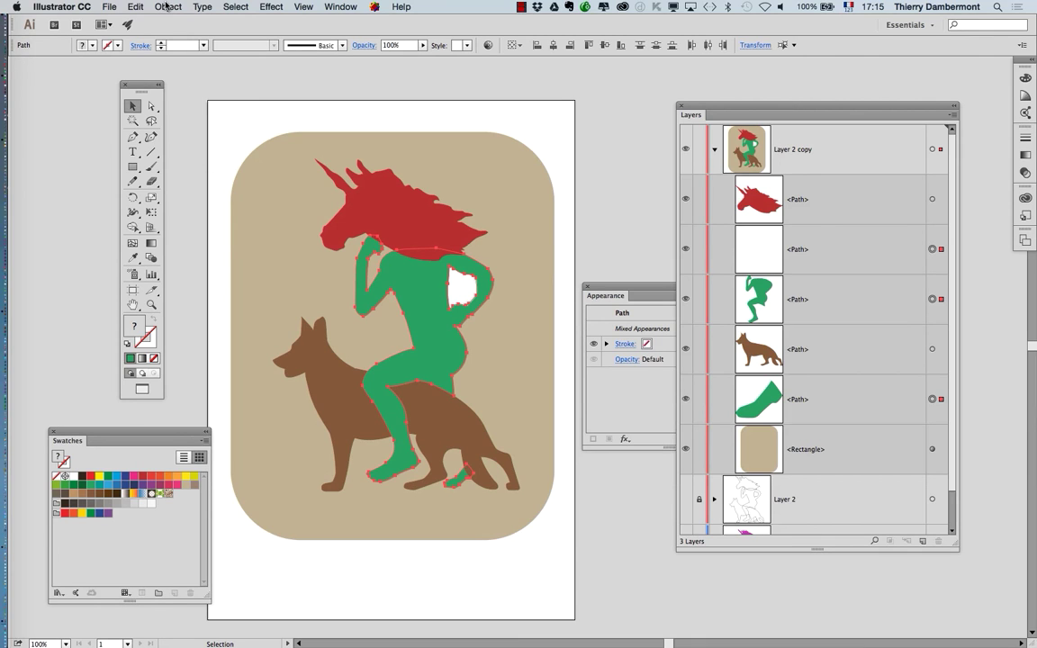
click(167, 7)
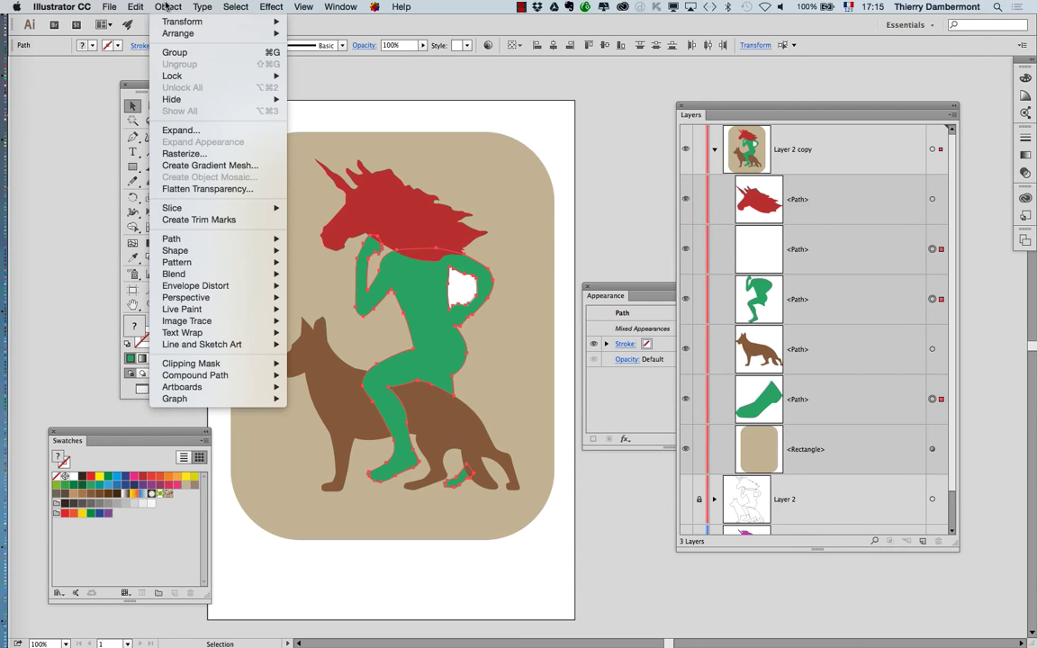
mouse_move(235, 386)
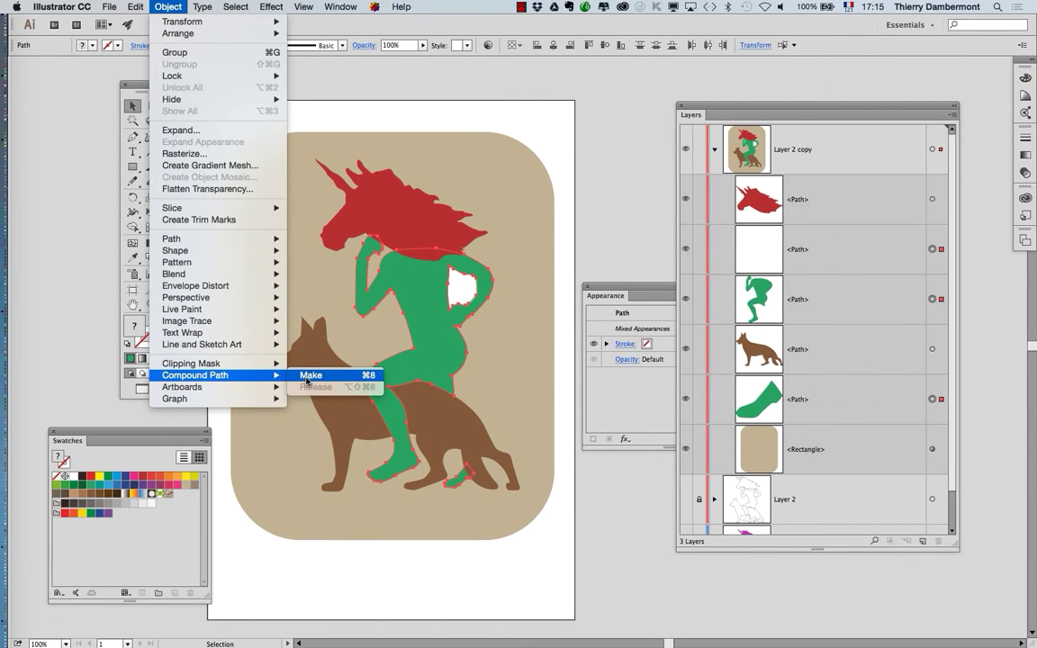
click(309, 375)
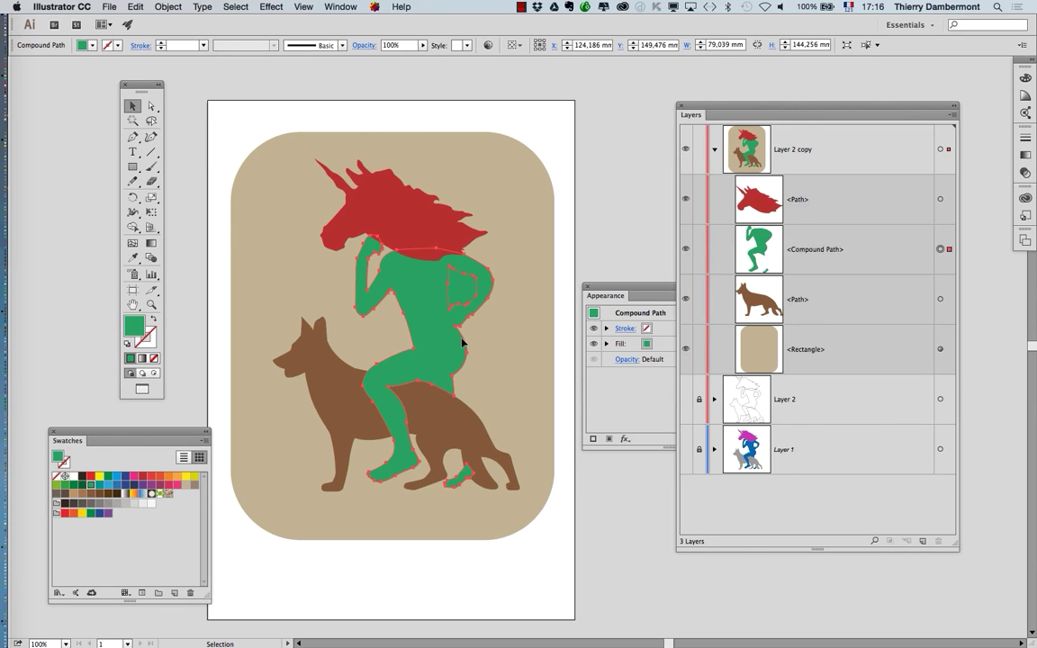
click(423, 103)
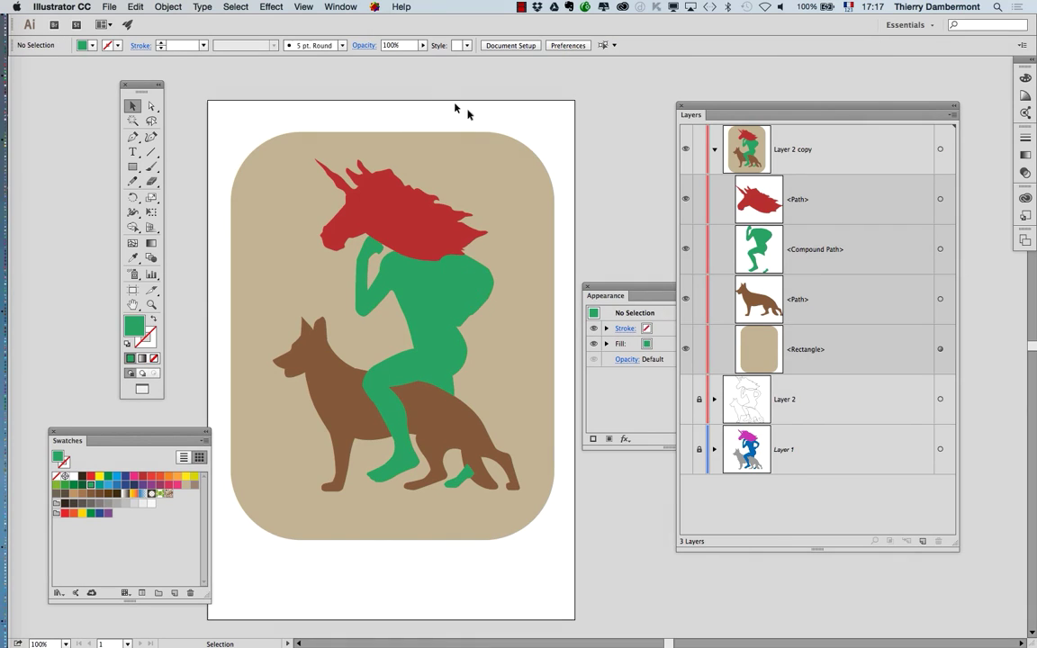
Switch the artwork to Outline view and select only the arm-gap subpath inside the green compound path
click(271, 6)
click(307, 21)
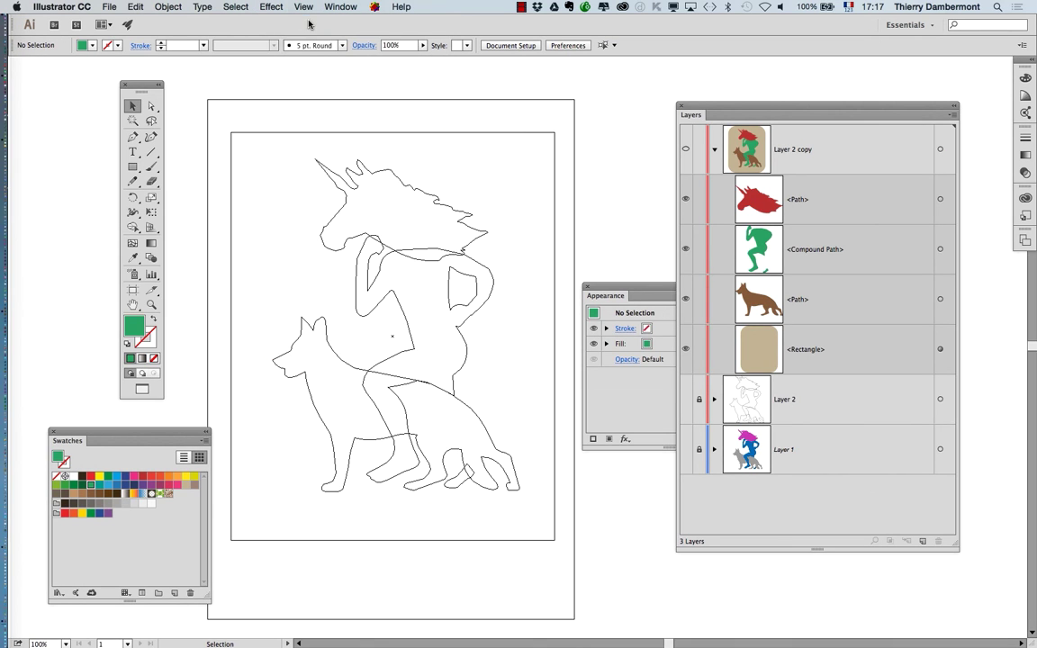
scroll(479, 299, up, 3)
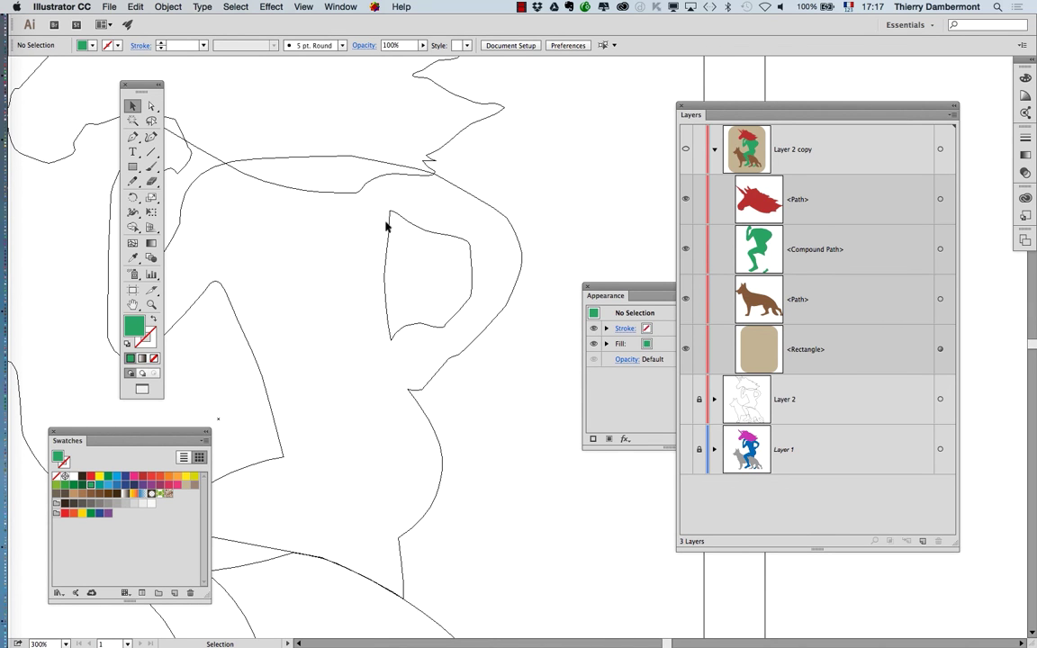
click(152, 106)
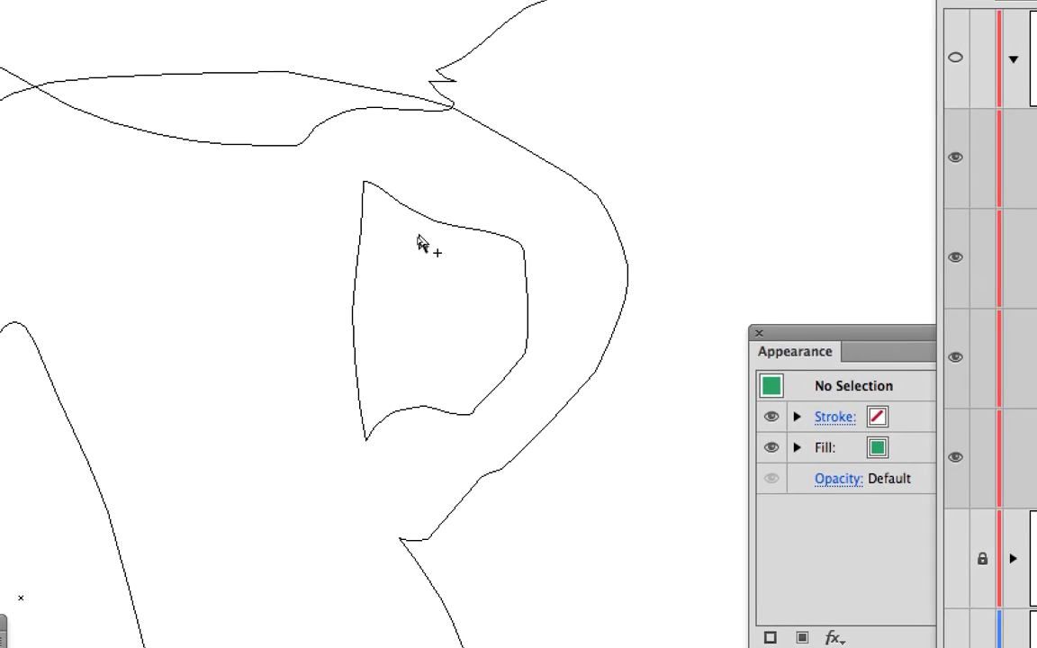
click(418, 234)
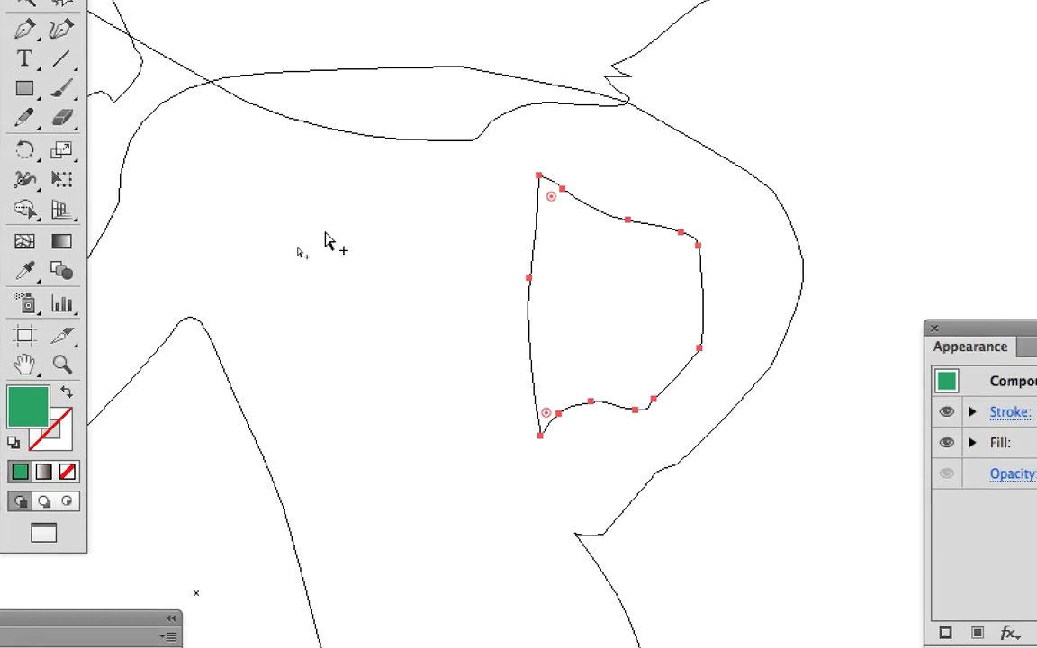
click(569, 224)
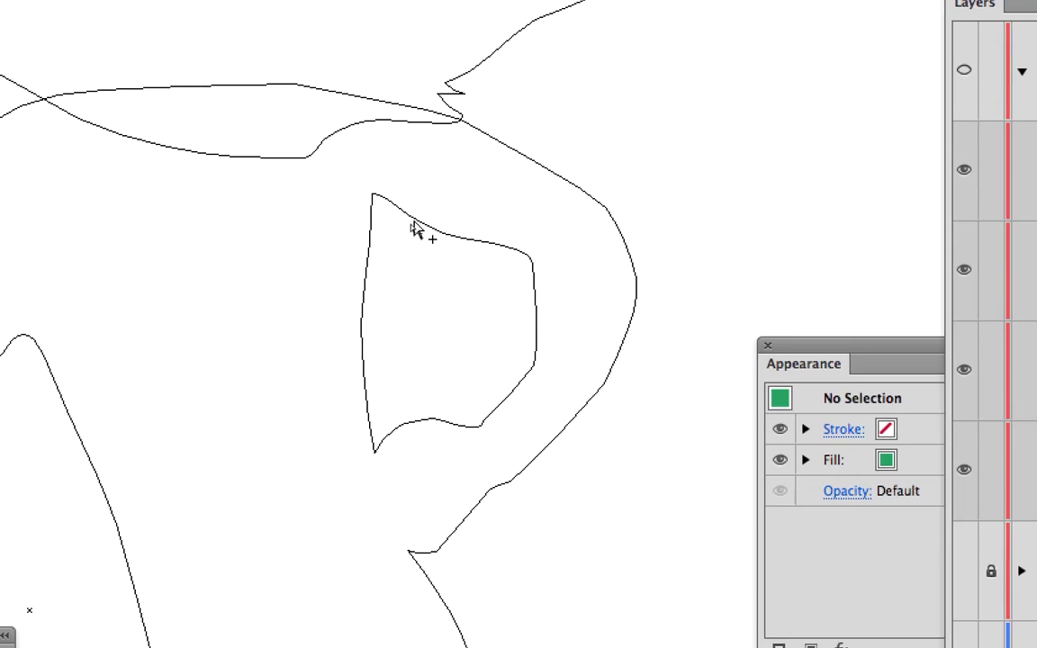
click(416, 228)
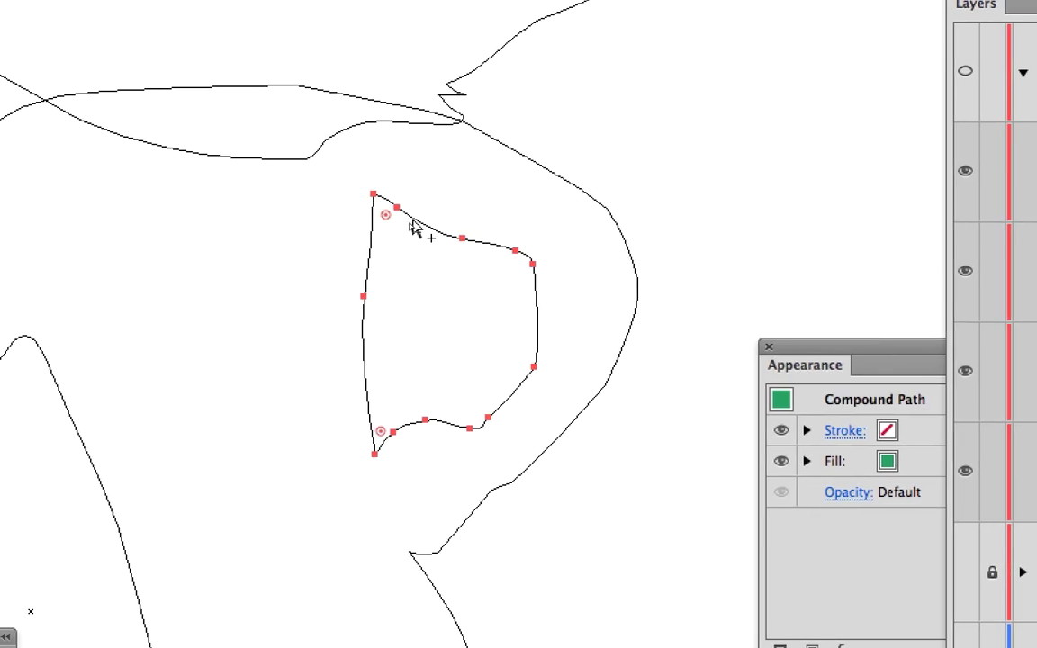
click(356, 12)
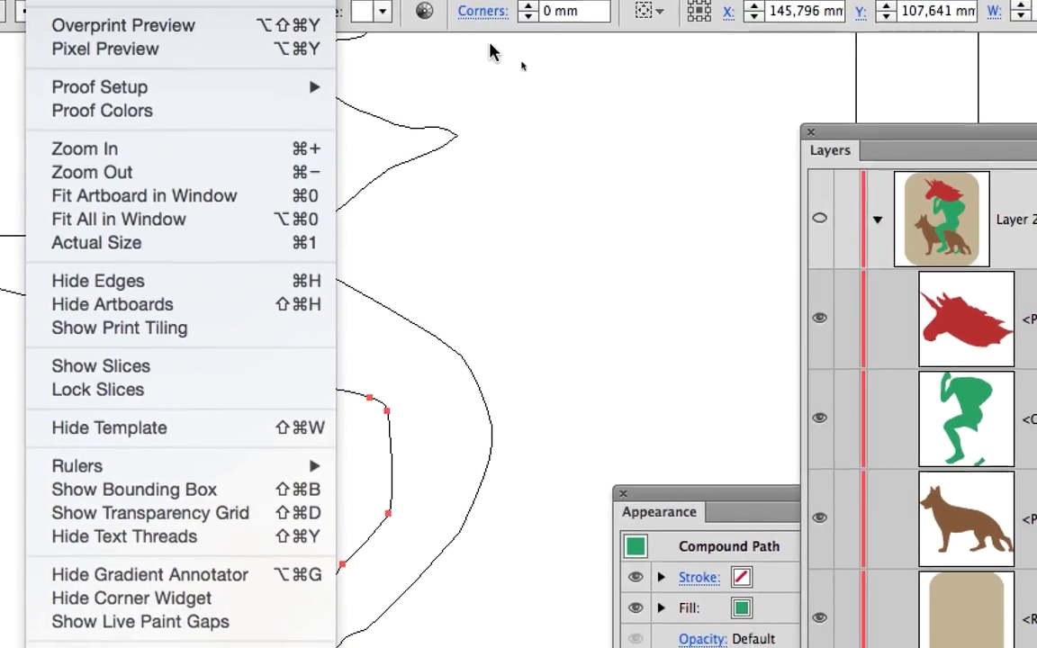
click(493, 54)
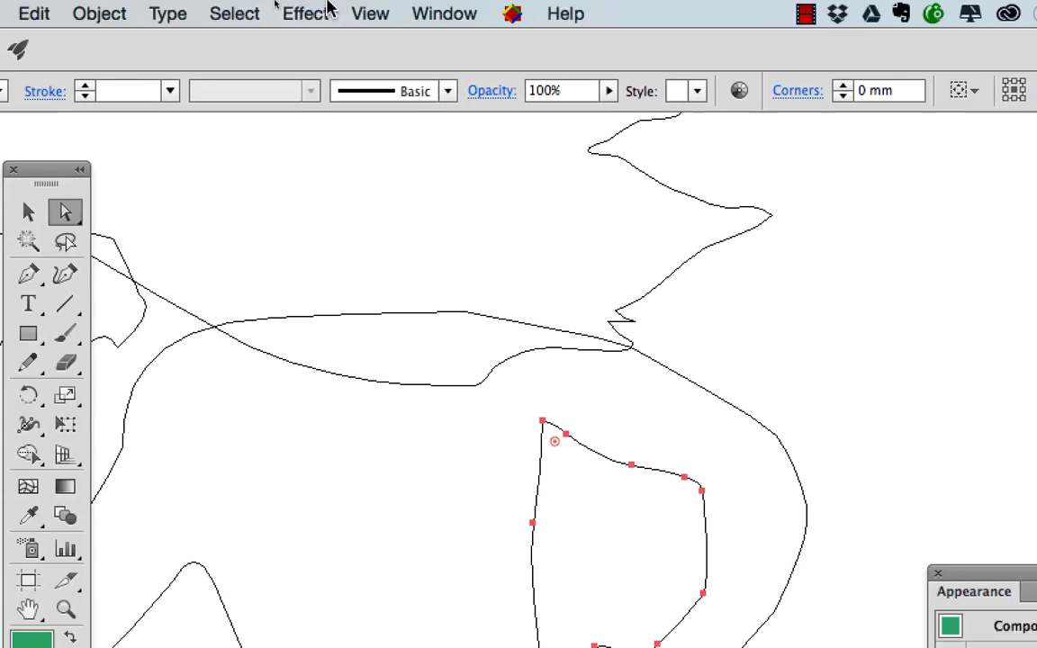
click(315, 11)
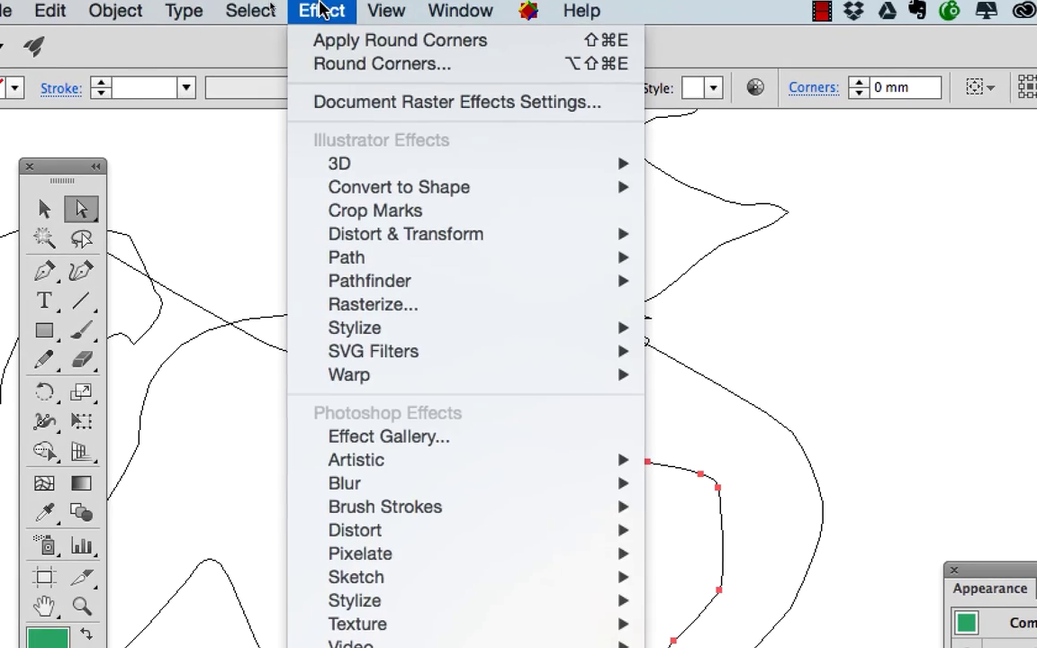
click(315, 11)
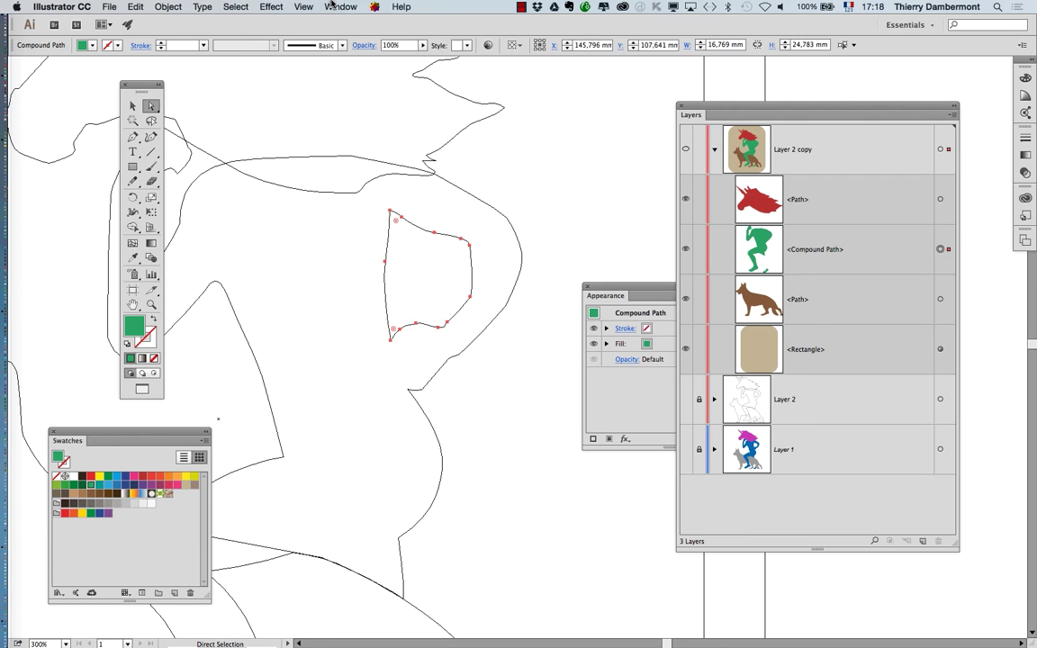
click(338, 6)
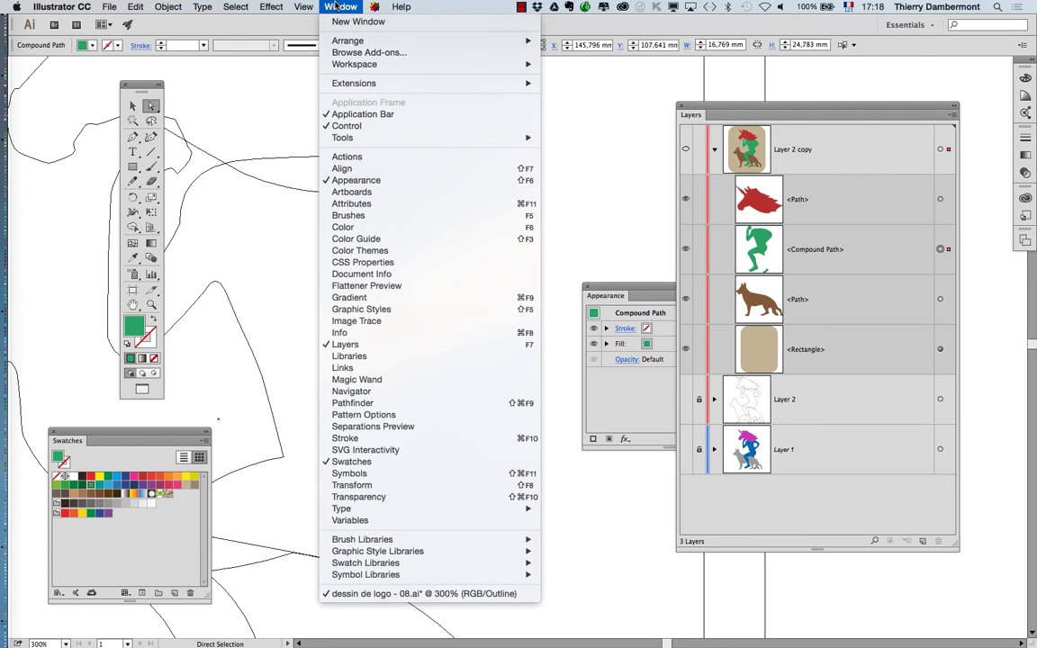
click(336, 6)
Show the Attributes settings next to the selected arm-gap path and expand them to show all options
click(342, 6)
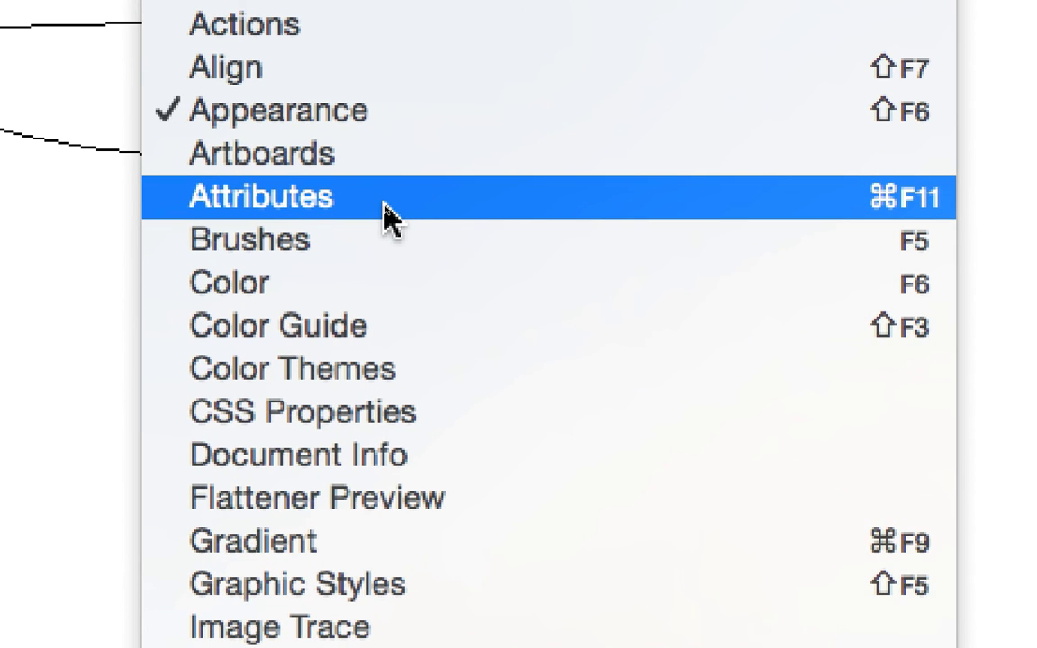
click(387, 216)
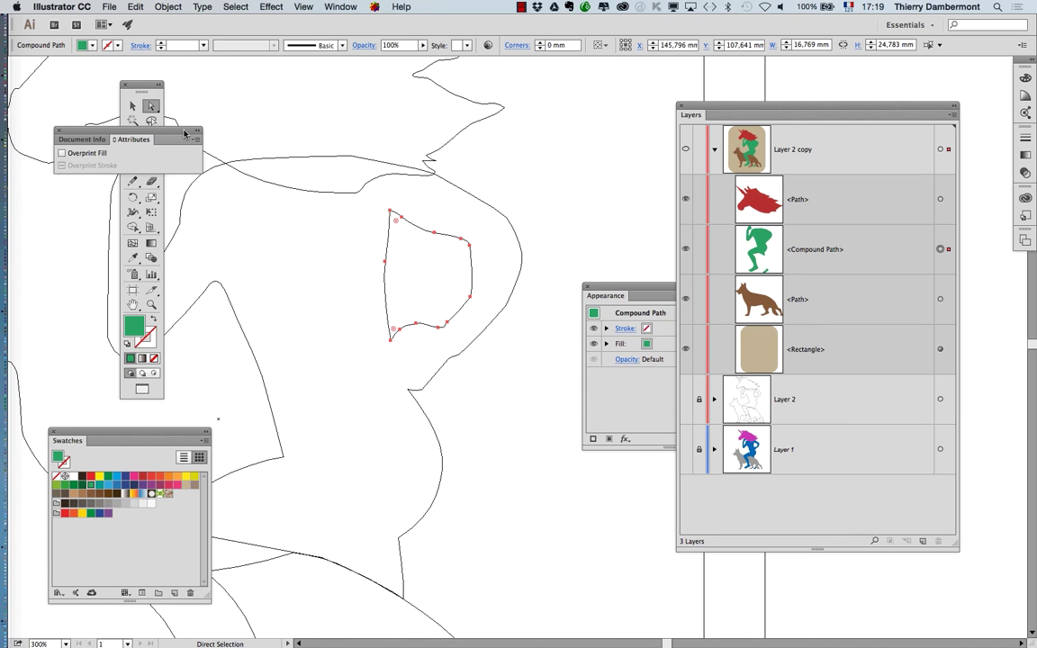
drag(184, 133, 588, 188)
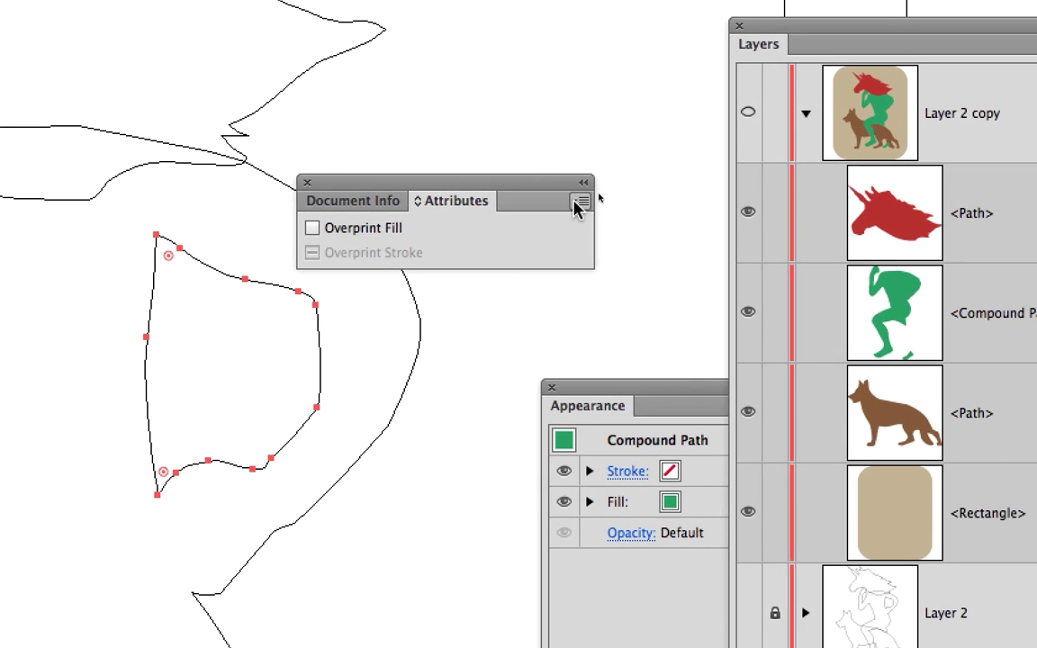
click(700, 181)
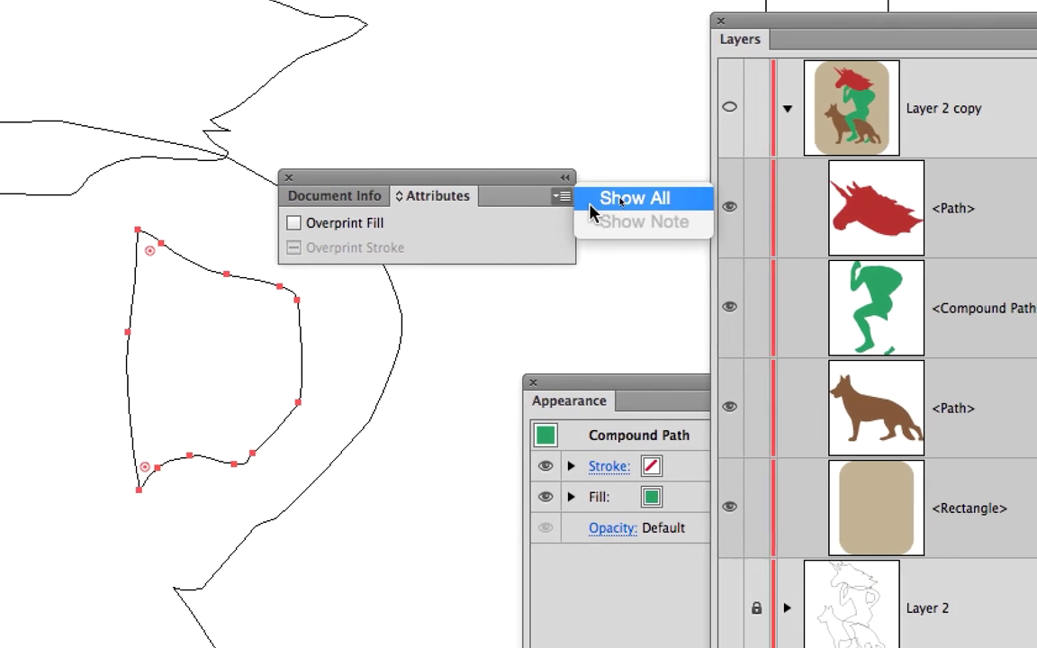
click(596, 205)
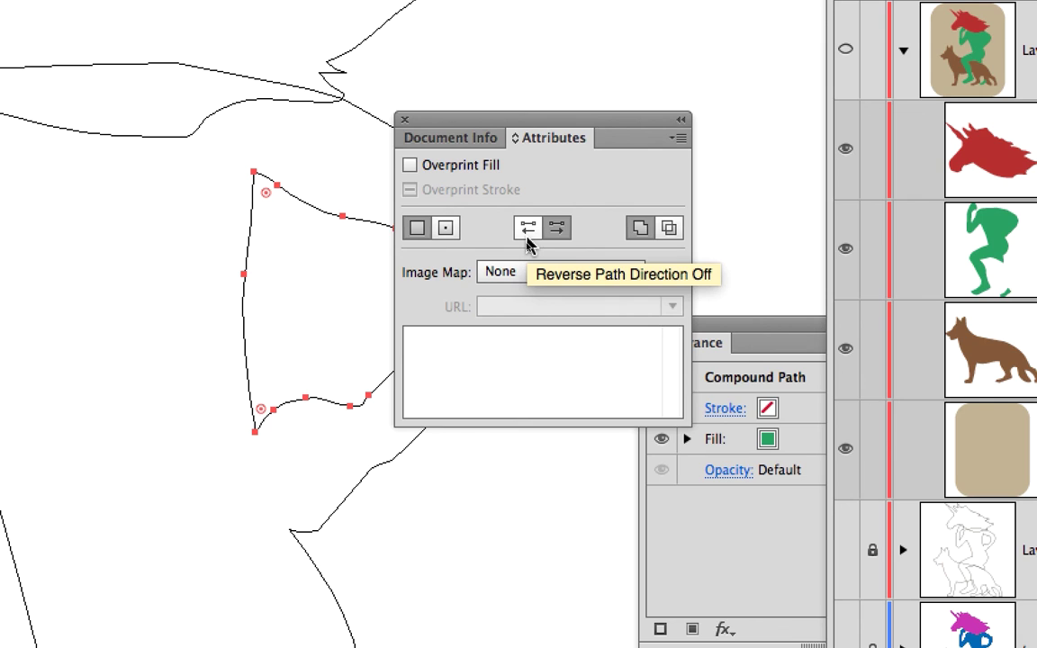
Apply Reverse Path Direction Off to the arm-gap subpath and return the artwork to GPU Preview
click(528, 236)
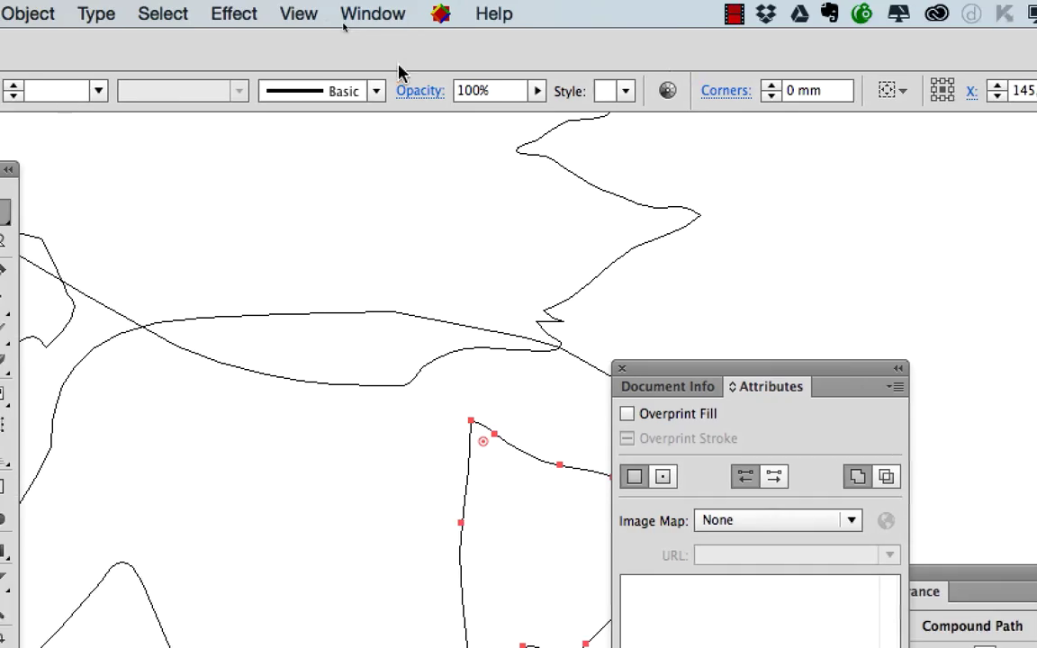
click(371, 14)
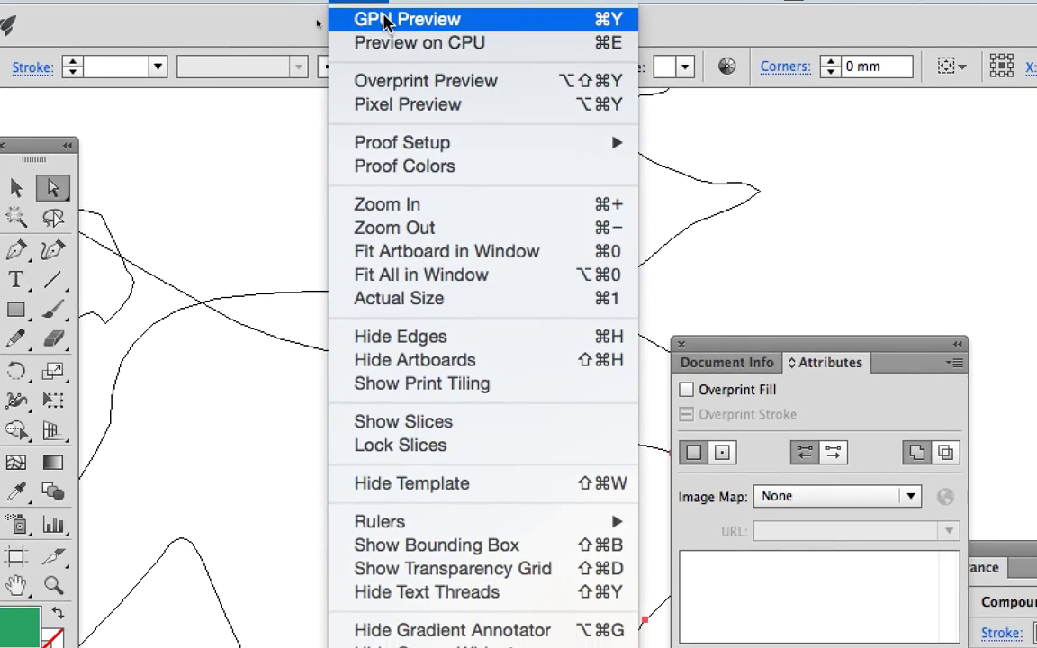
click(385, 20)
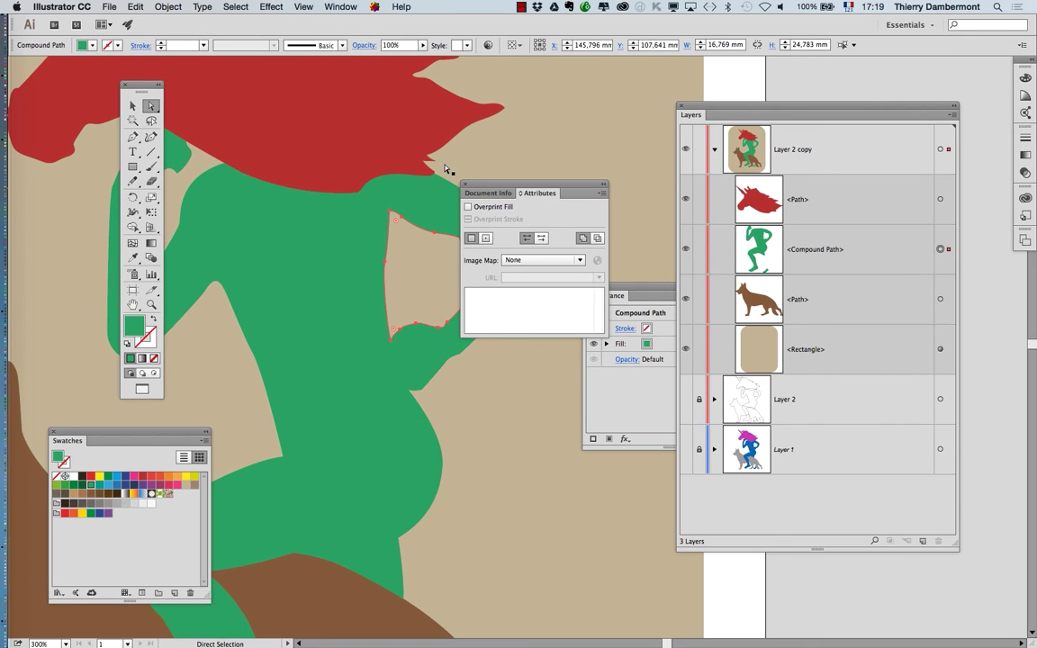
Move the Attributes window clear of the figure and deselect the arm-gap path
drag(489, 187, 632, 97)
scroll(498, 222, down, 2)
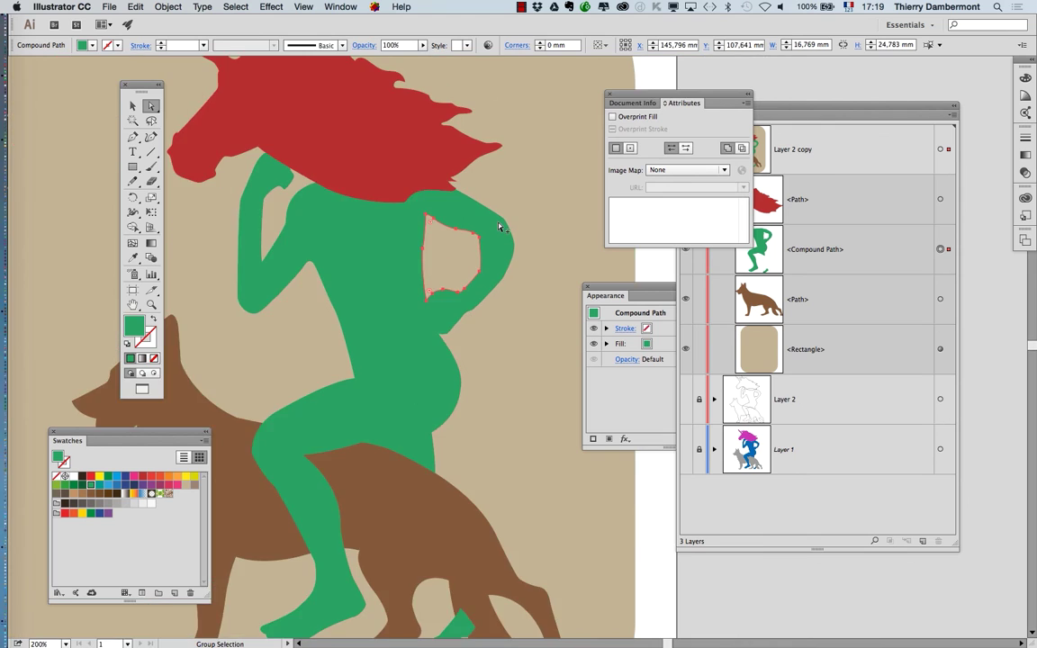
scroll(499, 226, down, 1)
click(578, 456)
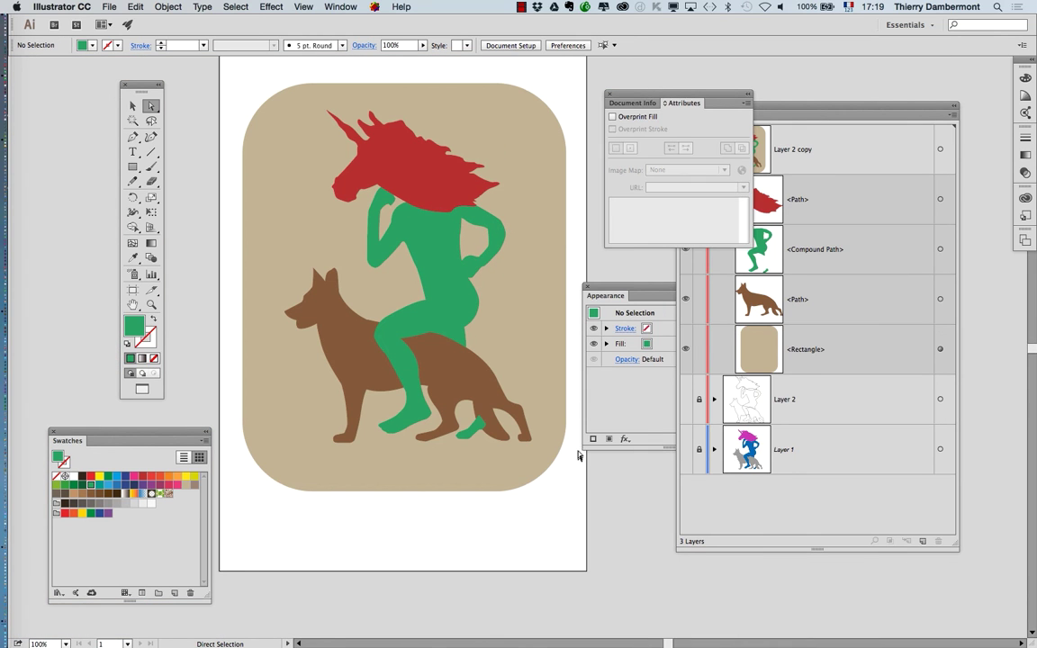
Move the top anchor point of the small green foot down to the inner edge of the dog's hind leg
drag(479, 233, 453, 197)
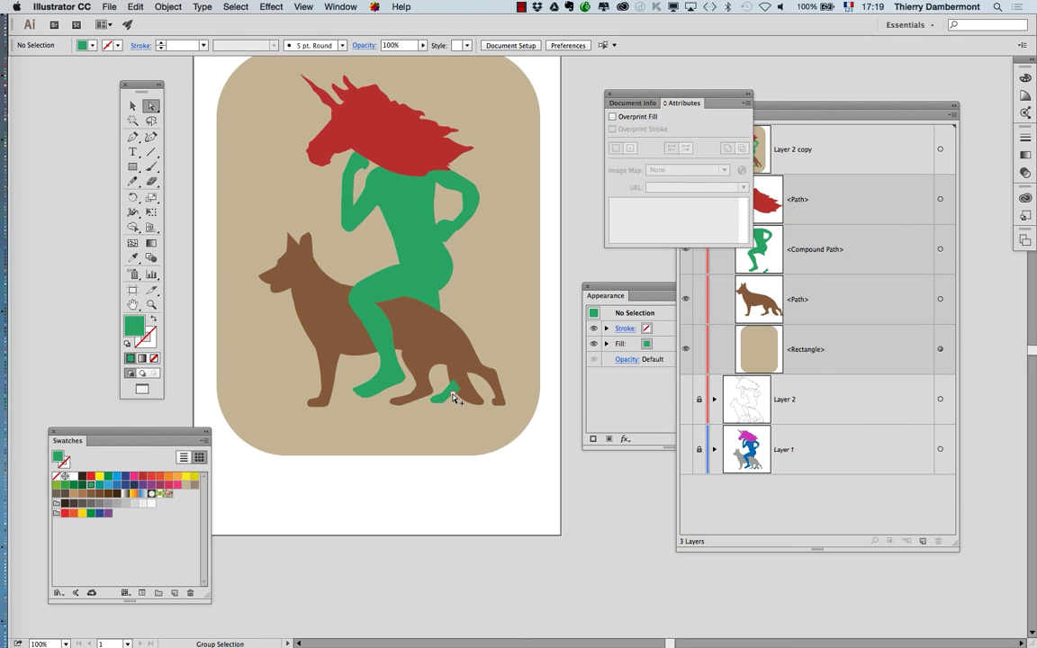
scroll(455, 398, up, 2)
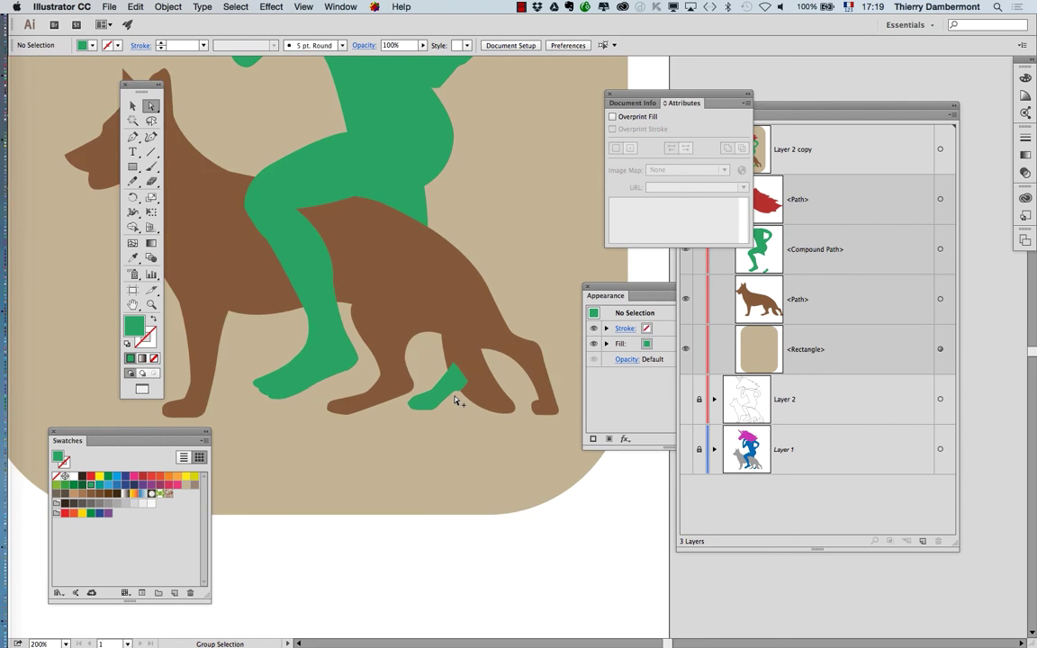
scroll(454, 401, down, 1)
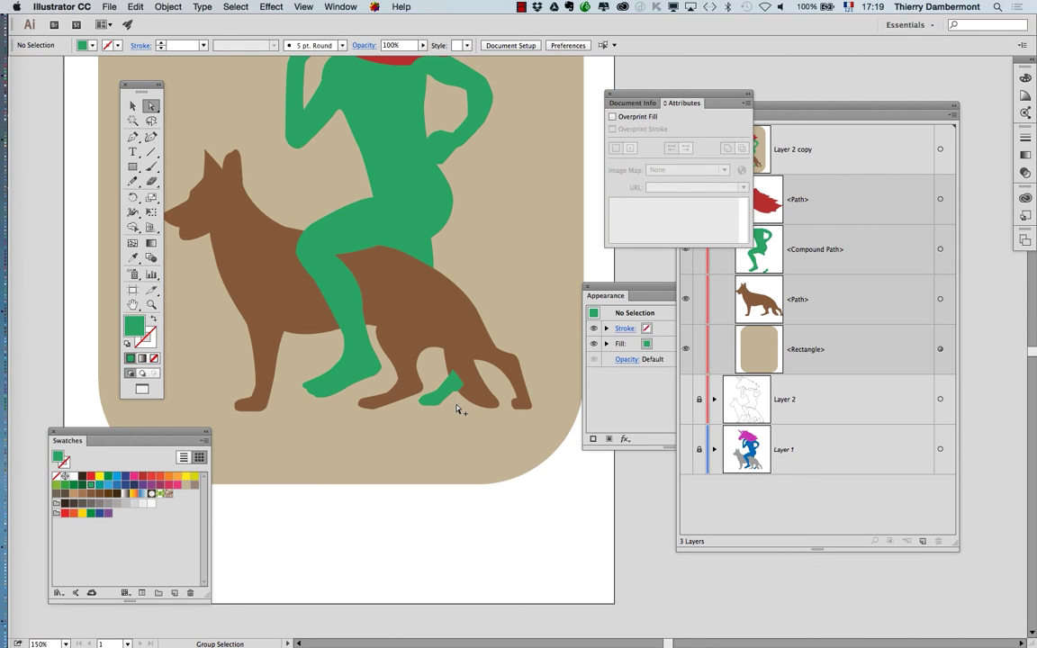
scroll(466, 385, up, 4)
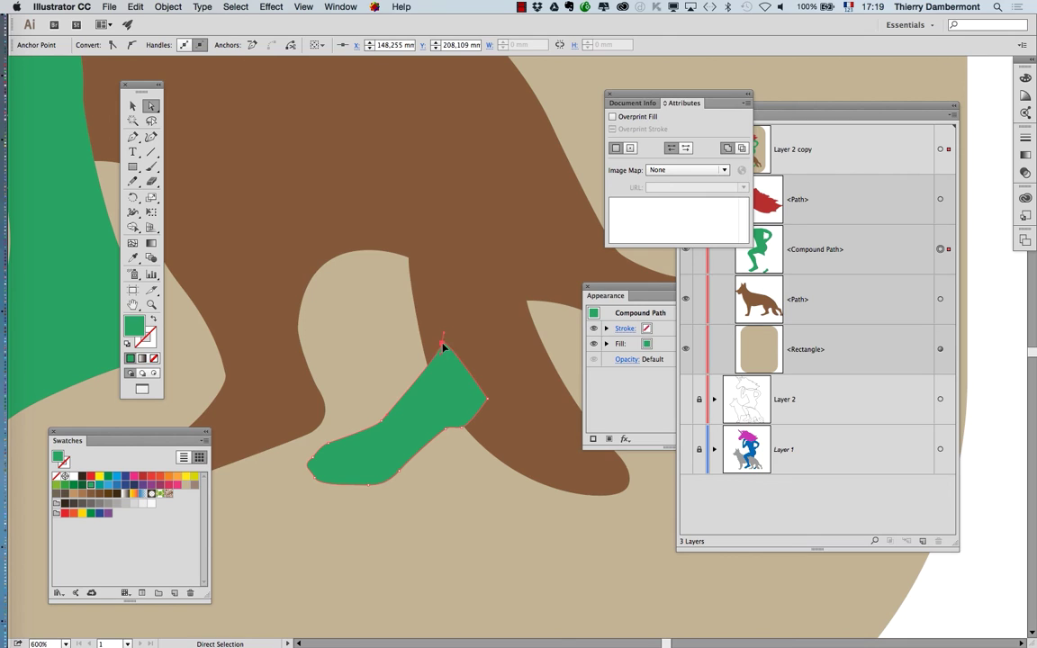
drag(443, 346, 428, 368)
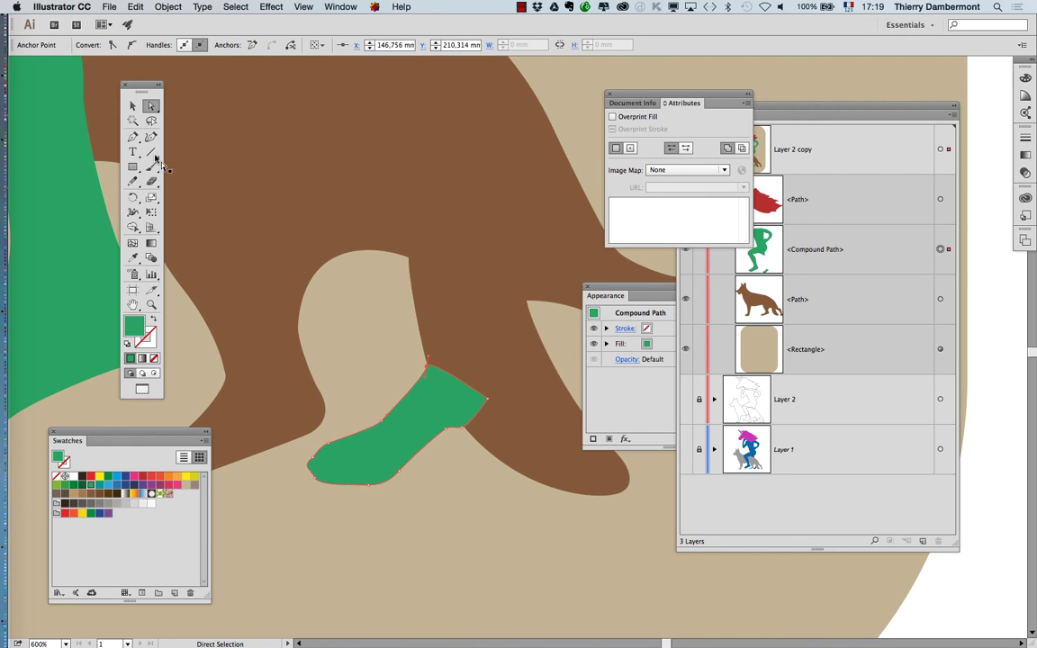
Move the small foot's rear corner anchor onto the hind leg's lower edge and adjust the ankle curve's handle to straighten that side
click(131, 138)
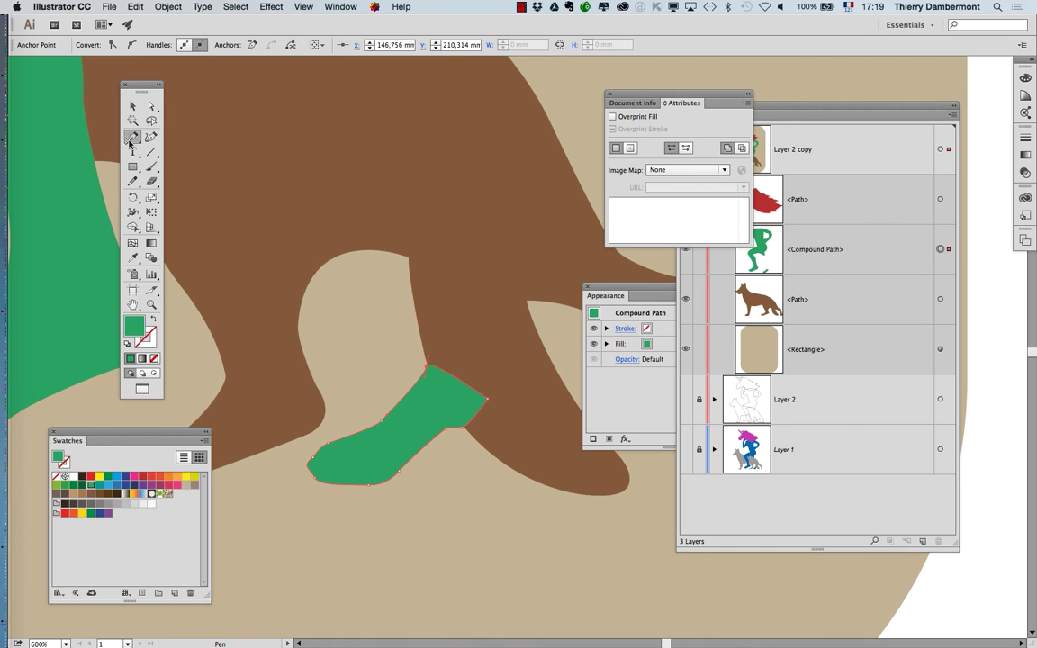
key(super+equal)
key(super+equal)
key(super+equal)
key(super+equal)
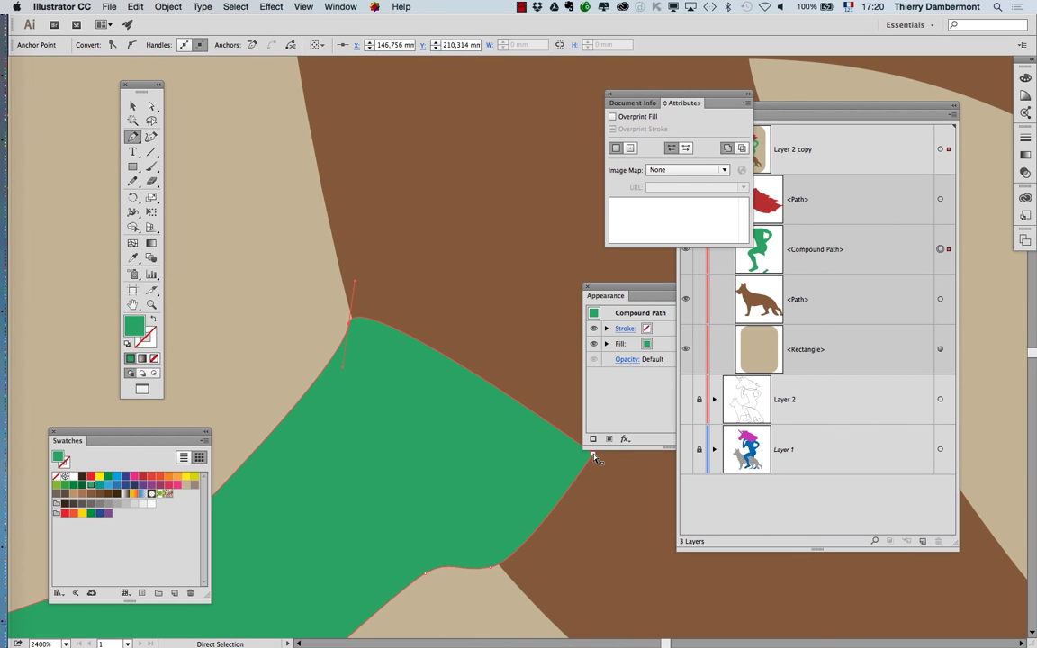
drag(593, 457, 498, 568)
click(392, 380)
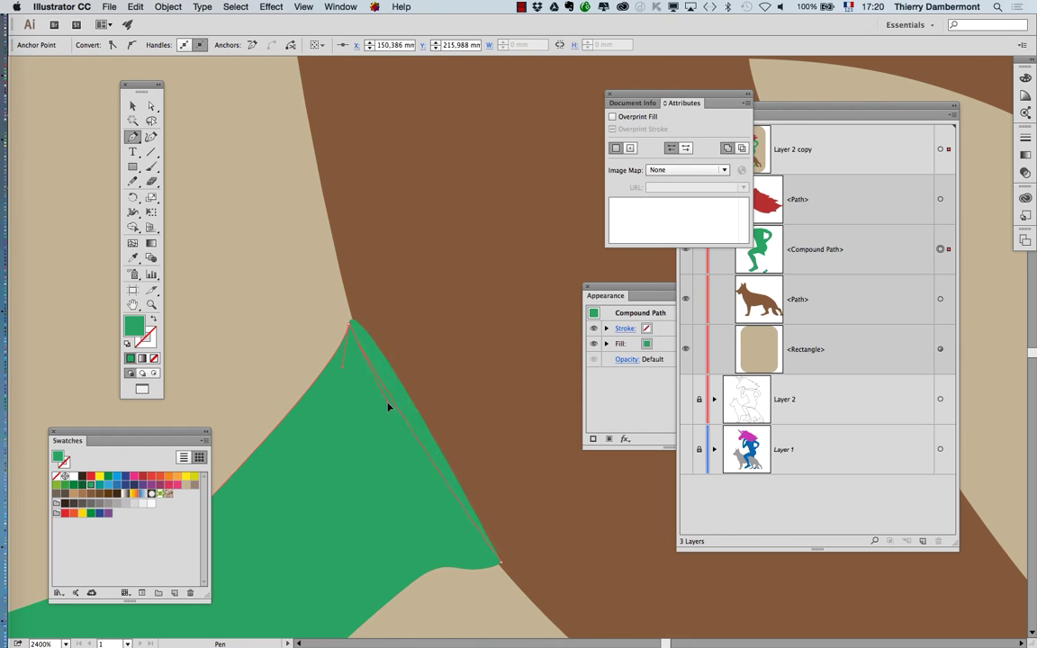
drag(387, 402, 385, 414)
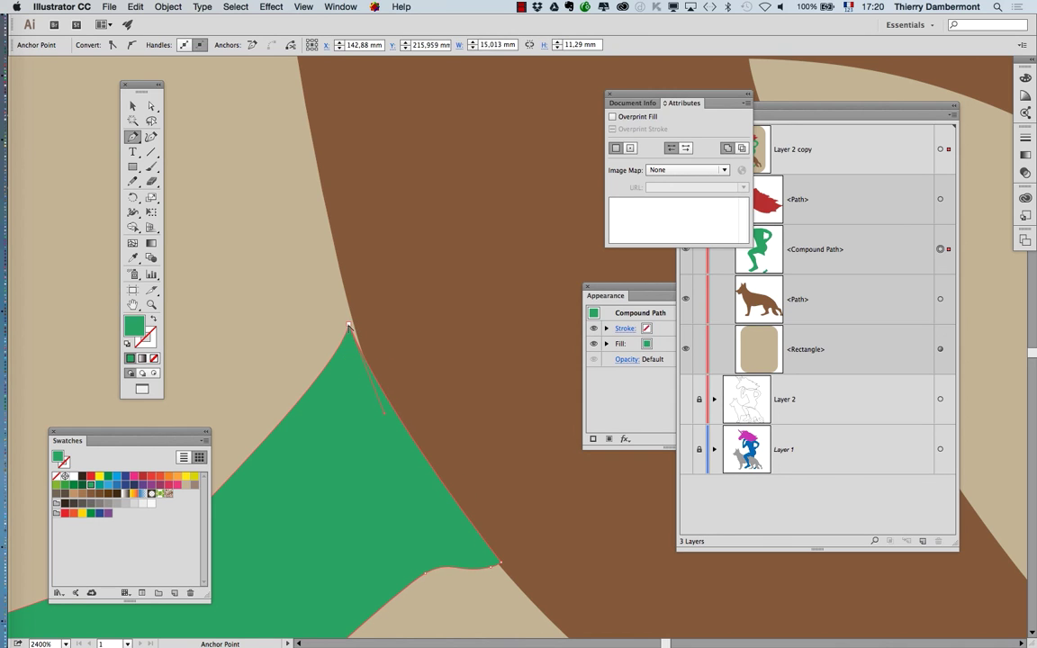
Fine-tune the small foot's top and heel anchor points against the hind leg's edges and deselect the foot
drag(349, 325, 356, 338)
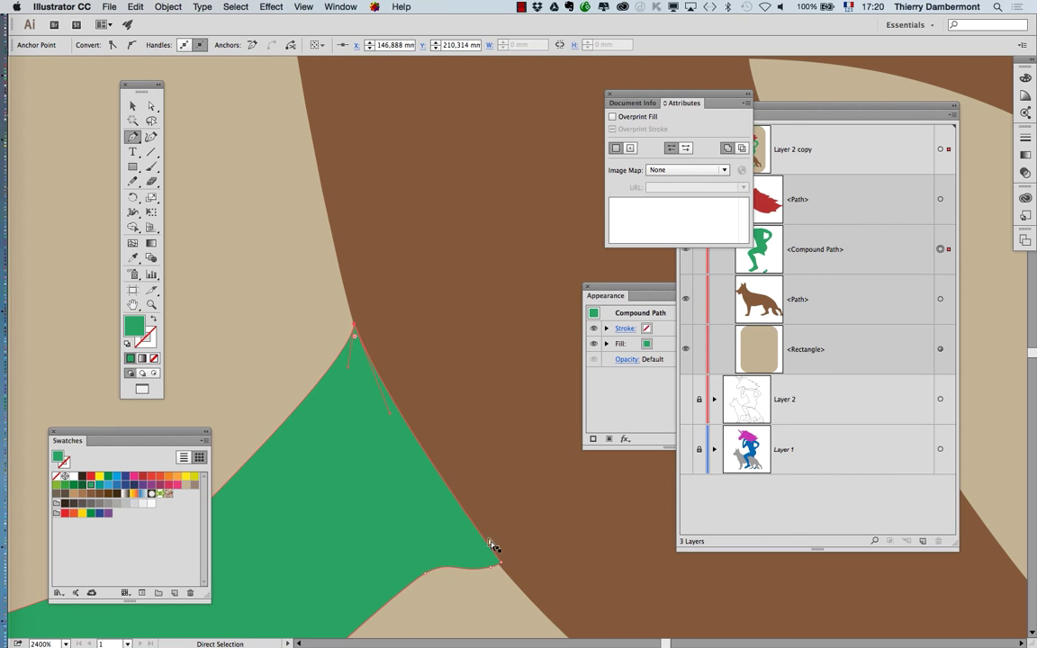
click(499, 566)
drag(500, 567, 502, 567)
scroll(481, 518, down, 6)
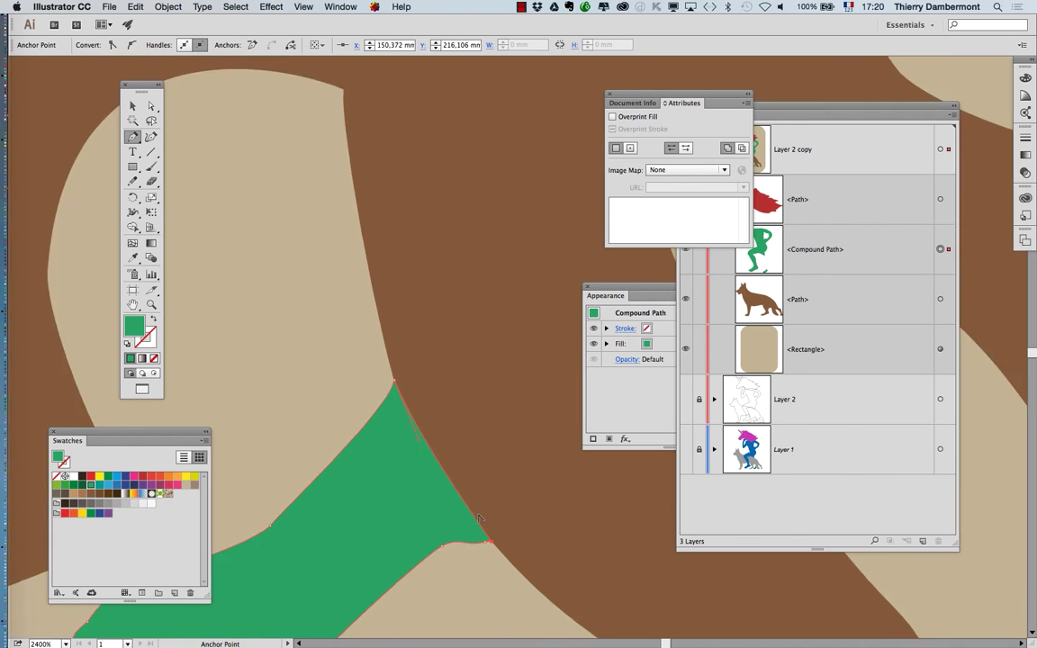
scroll(483, 526, down, 3)
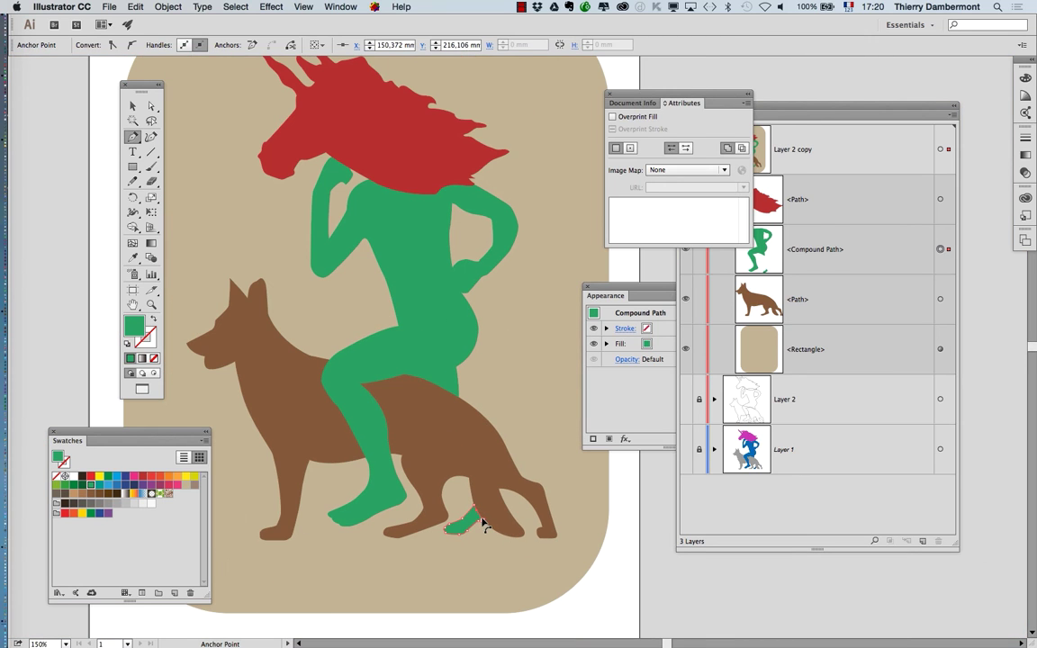
click(599, 592)
scroll(504, 543, down, 1)
drag(449, 440, 434, 260)
drag(486, 294, 481, 311)
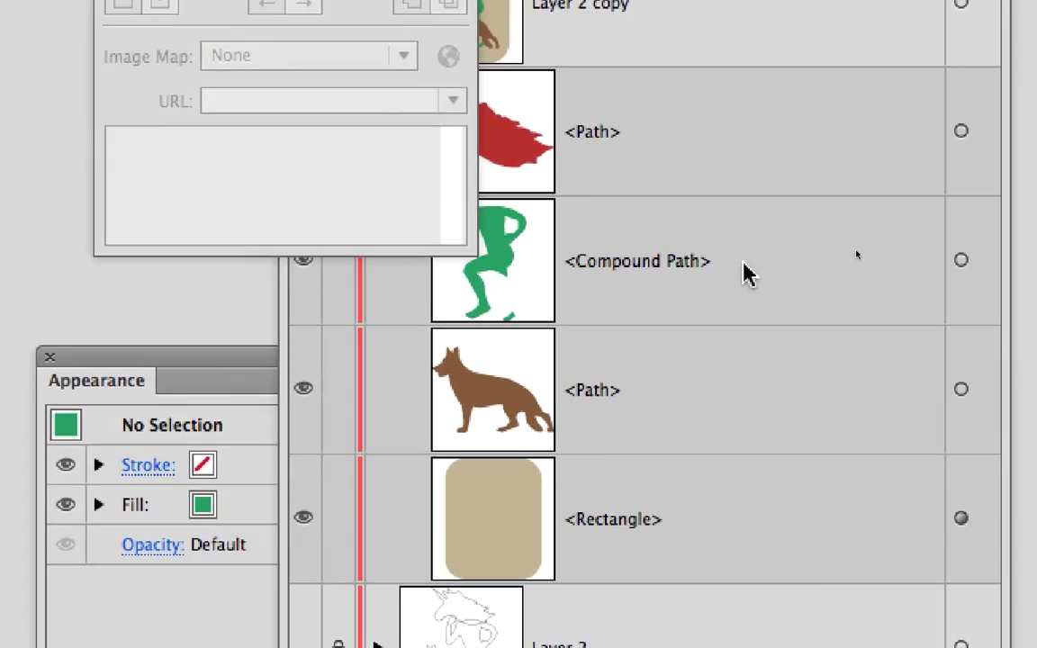
Highlight the green compound path in the layer list and select the whole green figure
click(731, 273)
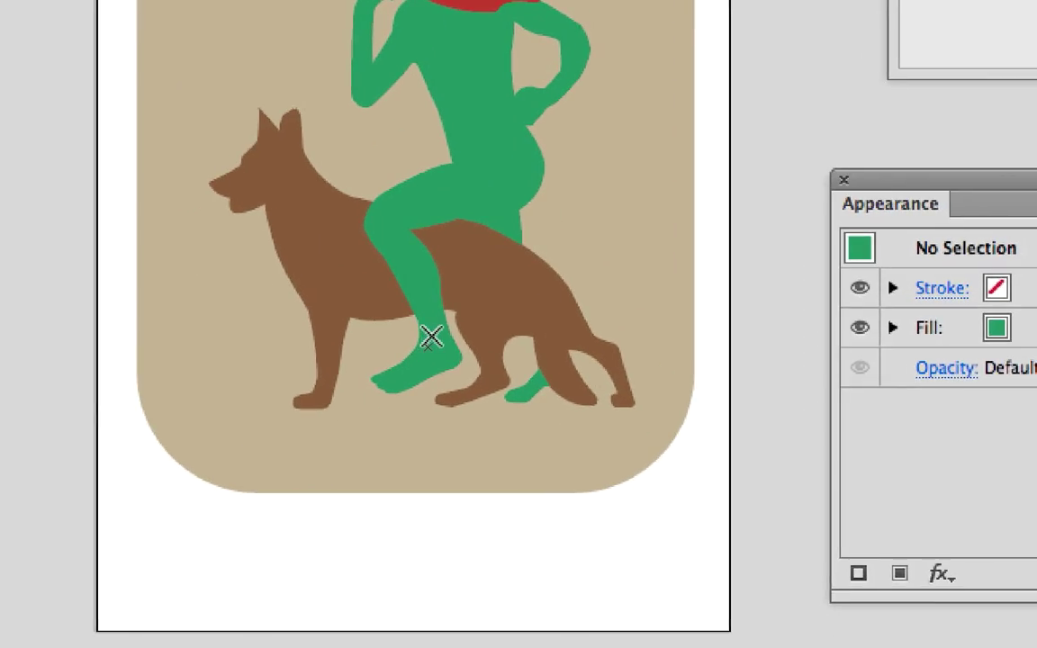
key(a)
scroll(466, 353, up, 3)
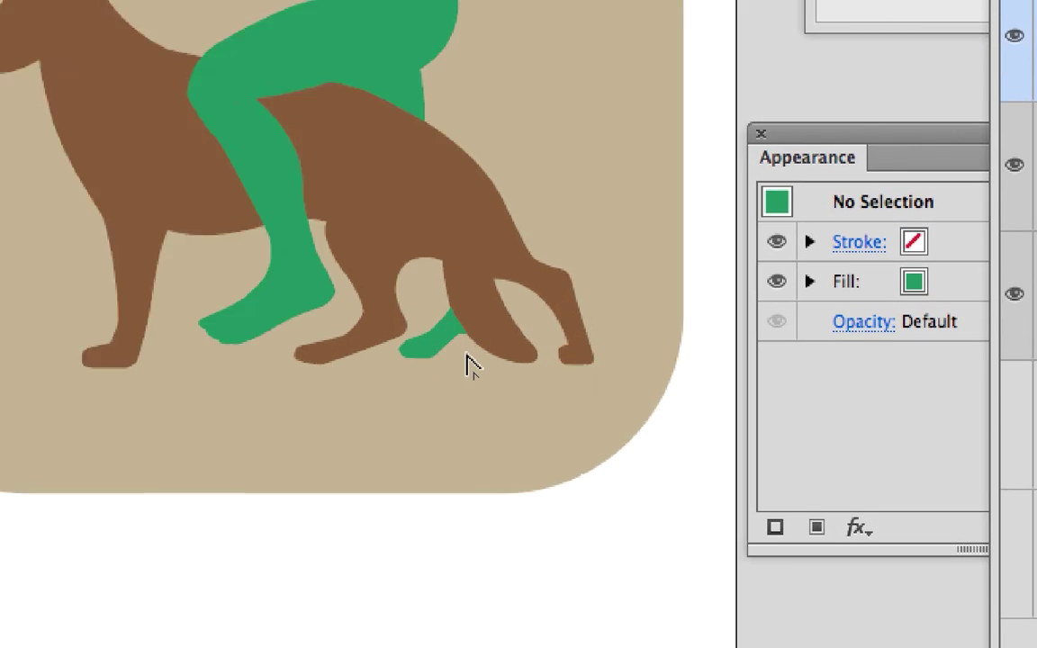
click(466, 353)
scroll(468, 351, up, 4)
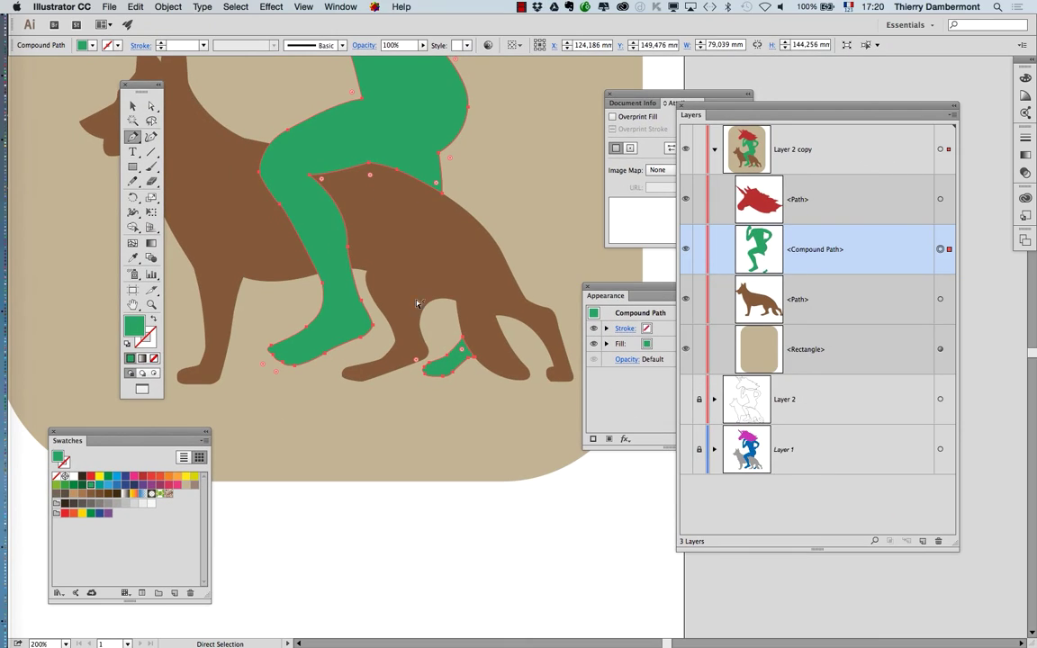
click(549, 555)
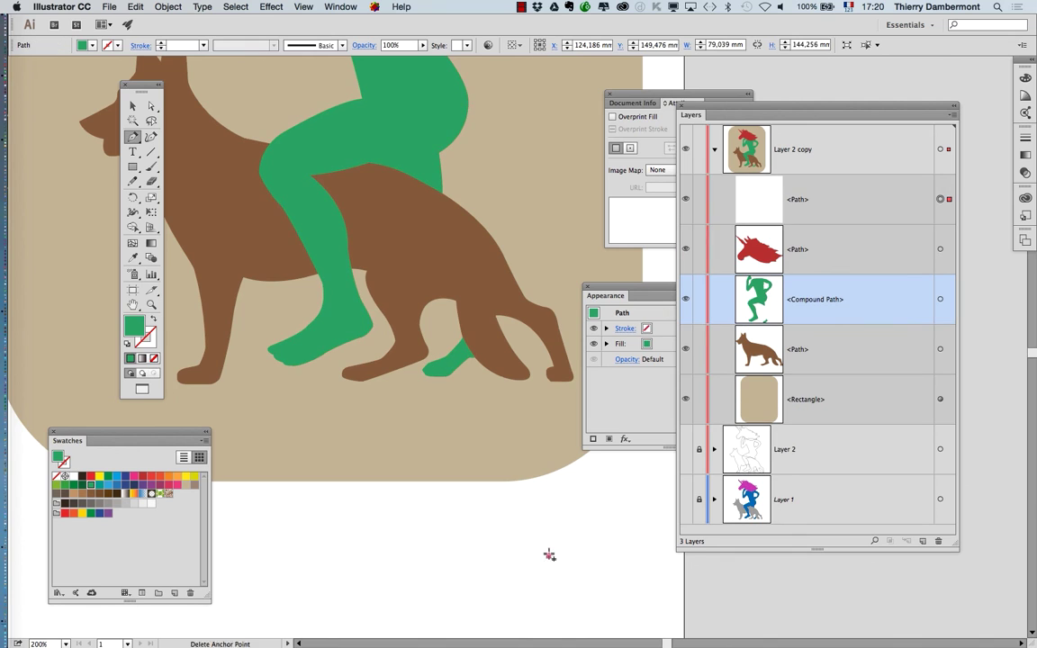
key(super+minus)
key(super+minus)
scroll(458, 365, right, 2)
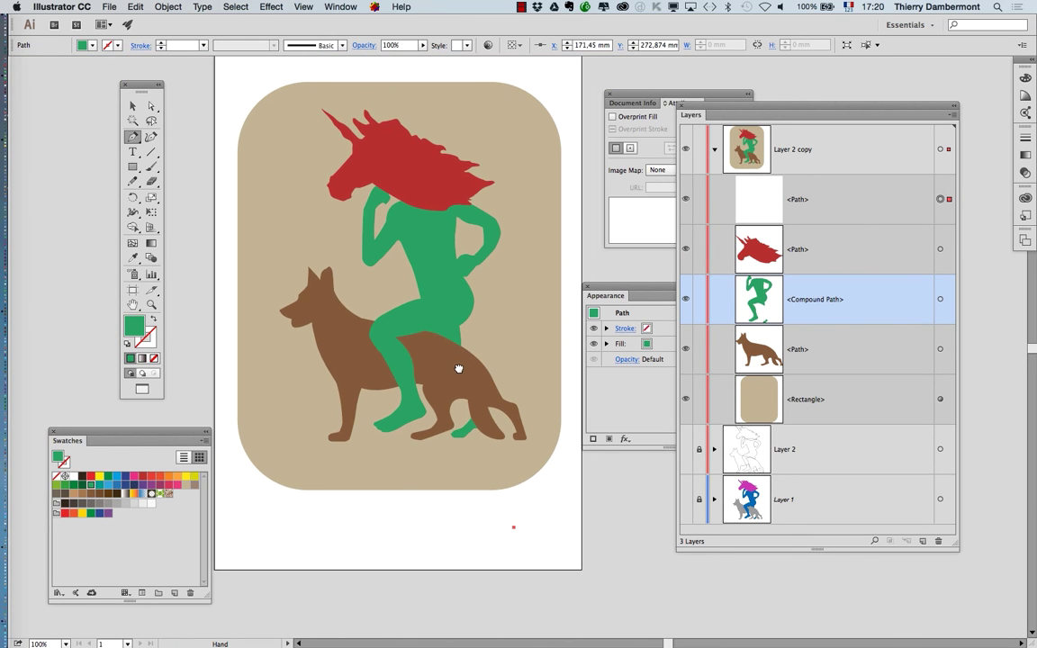
key(v)
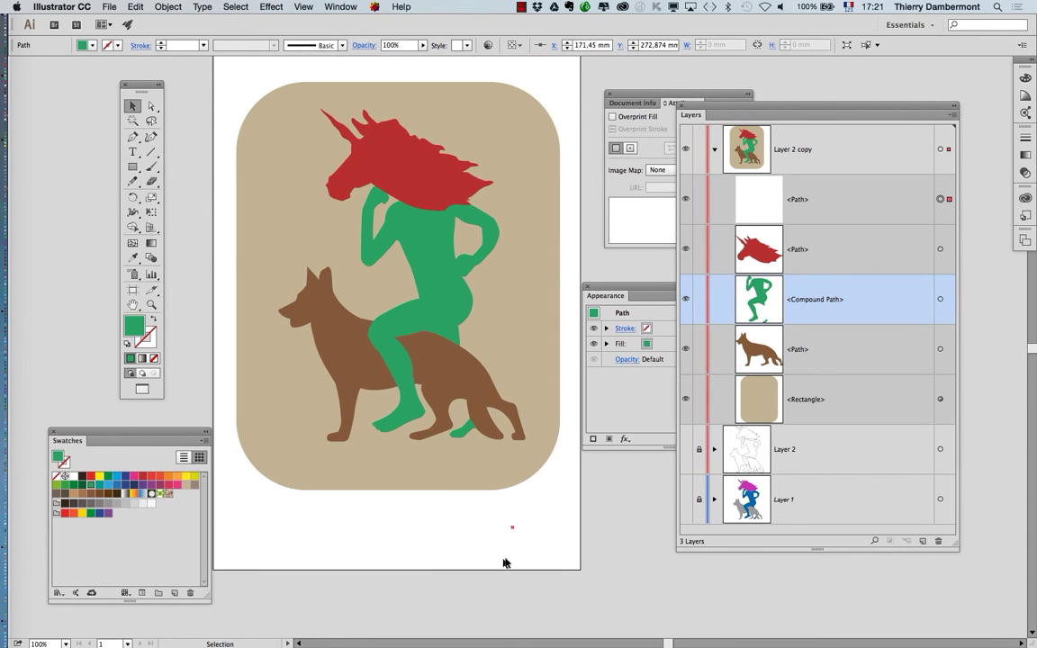
key(Delete)
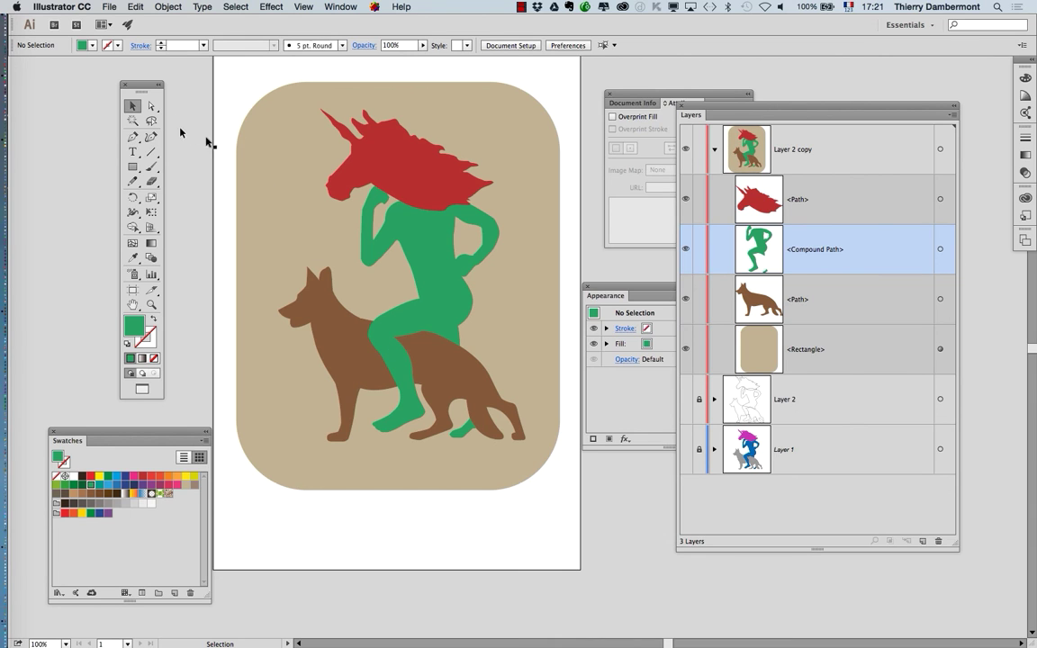
Select the green figure, place the Swatches window beside it and open the Decorative Legacy pattern library
click(363, 220)
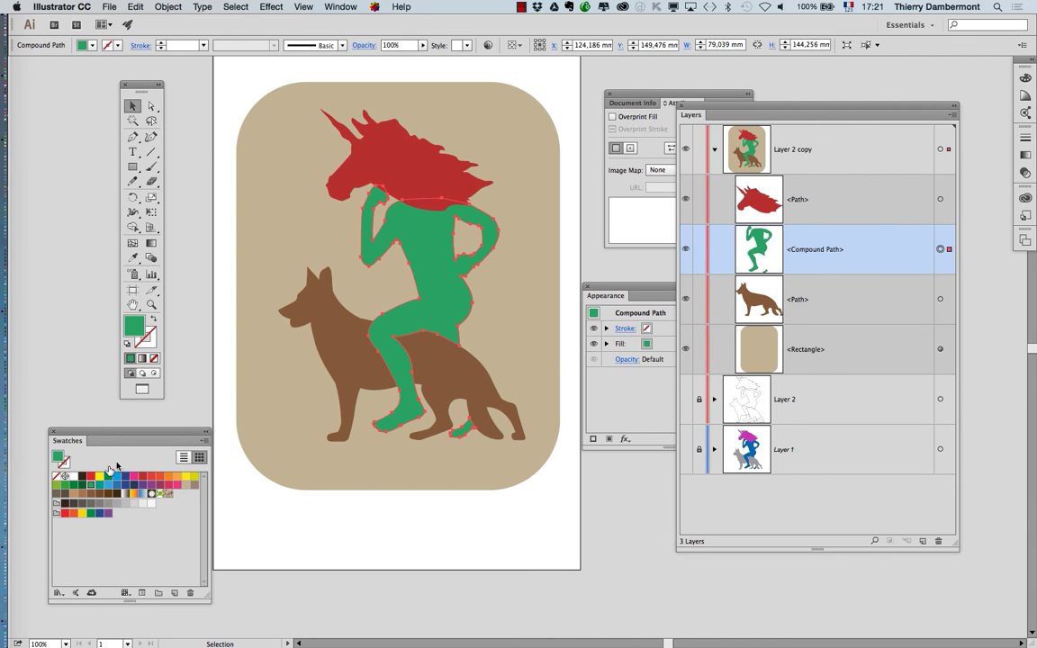
drag(99, 431, 504, 121)
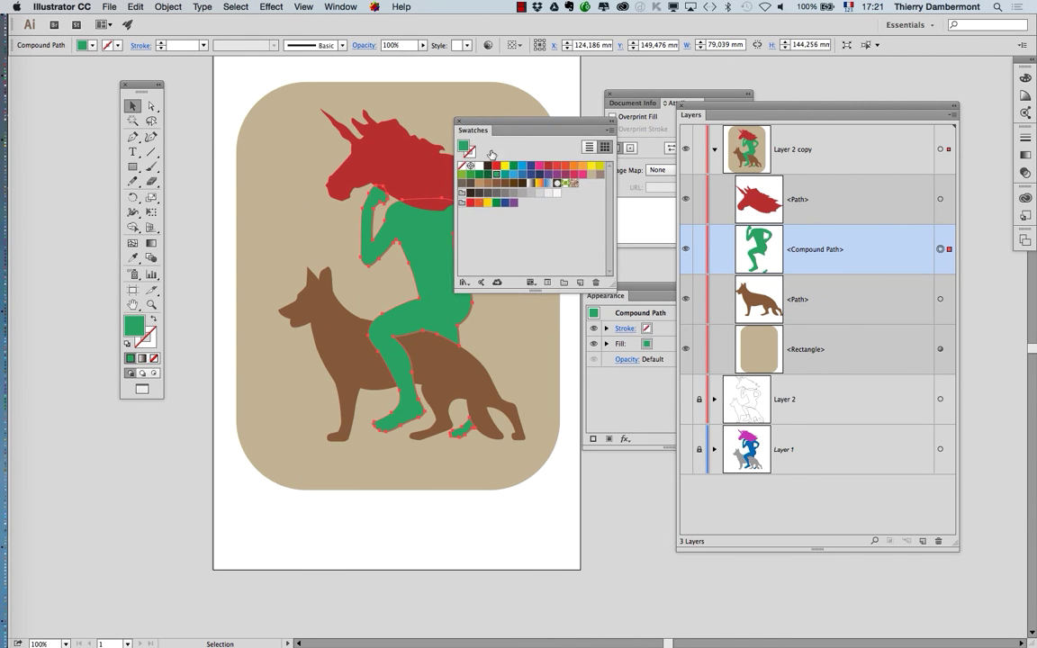
click(468, 285)
click(473, 261)
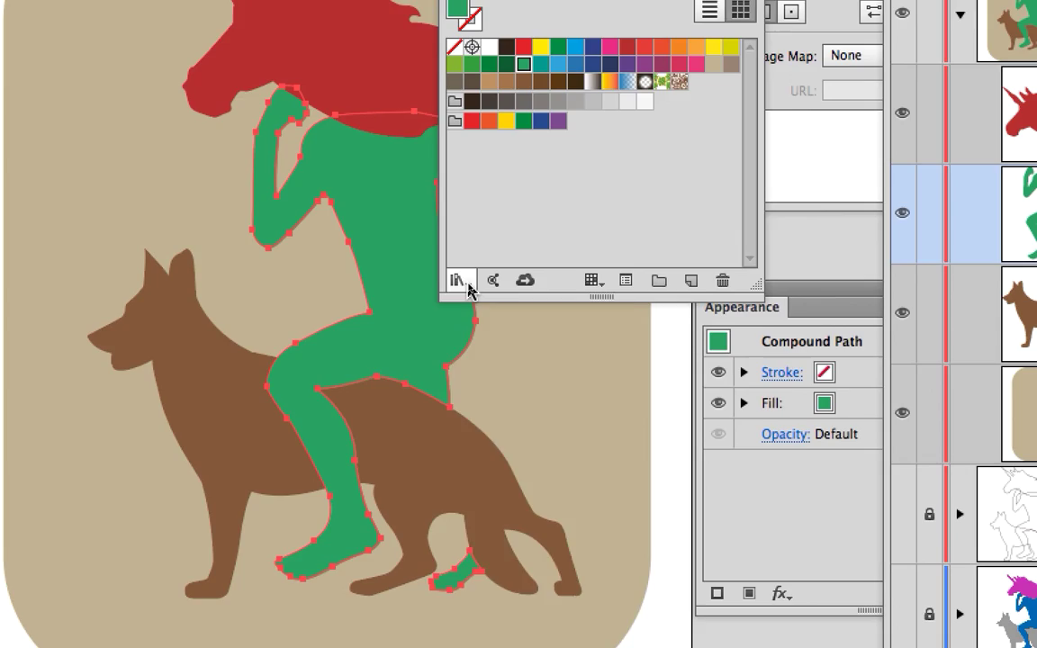
click(465, 357)
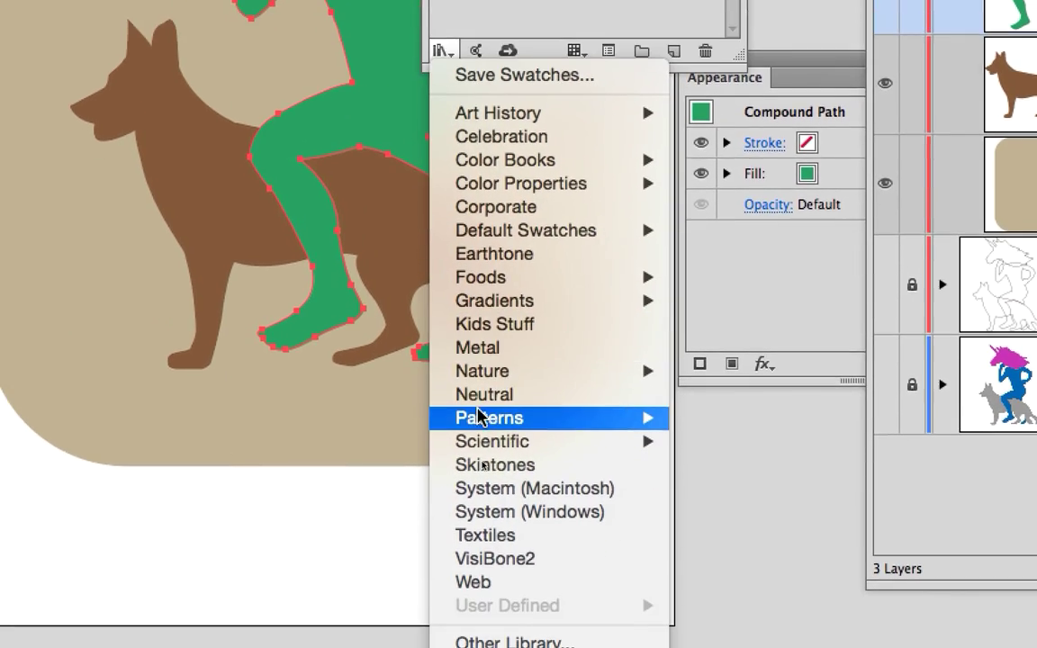
mouse_move(560, 530)
mouse_move(710, 439)
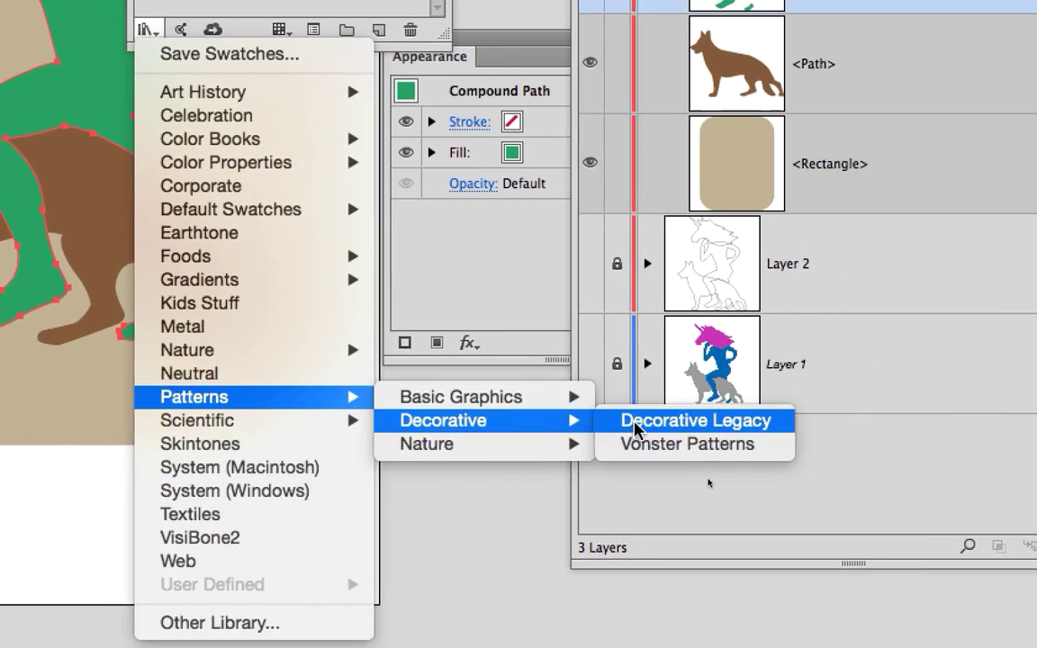
click(877, 441)
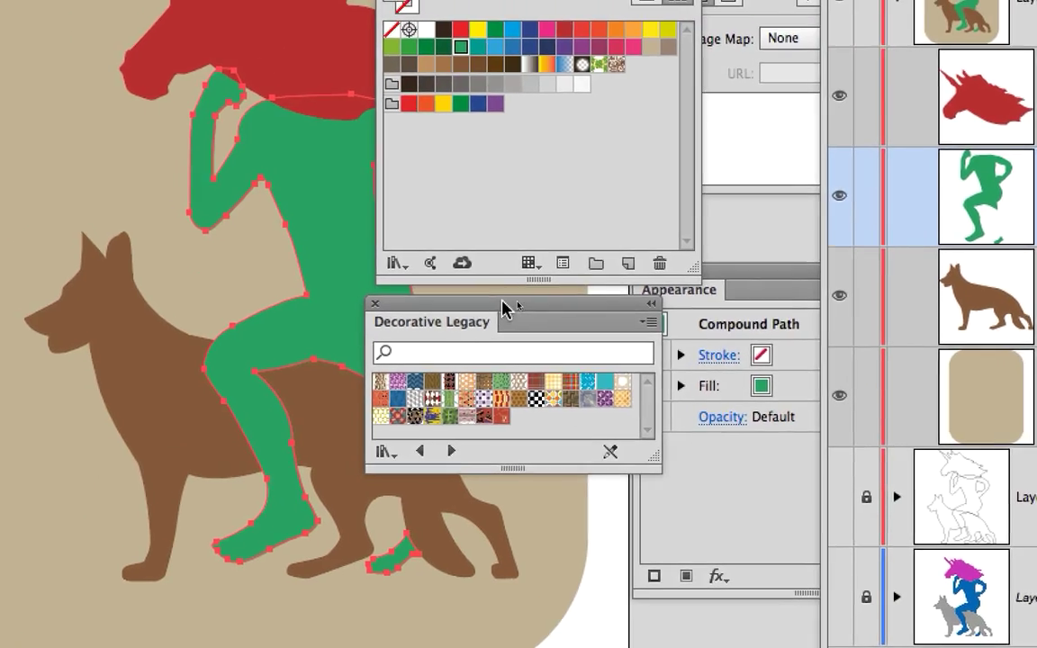
Fill the figure with the blue-and-yellow fish pattern, move both swatch windows clear of the figure and deselect it
drag(271, 68, 352, 224)
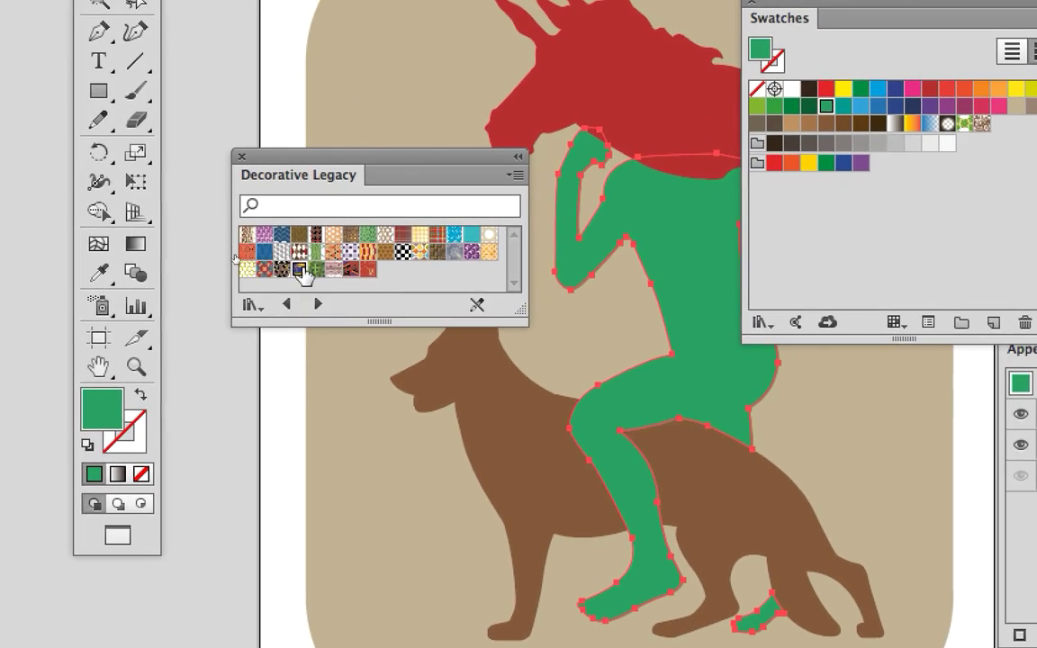
click(368, 246)
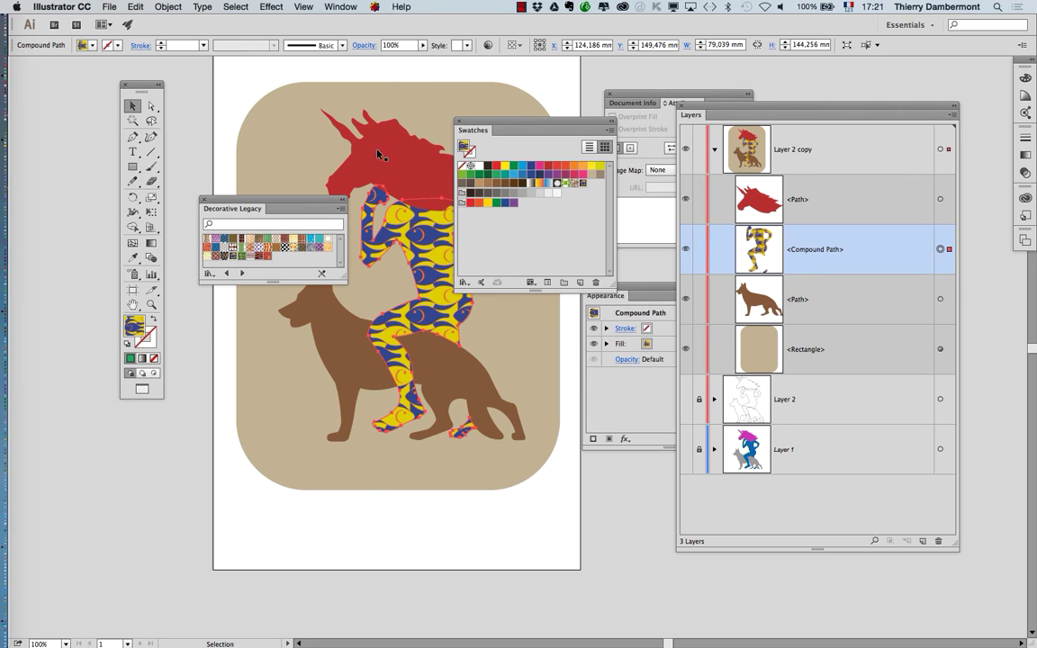
drag(463, 120, 549, 484)
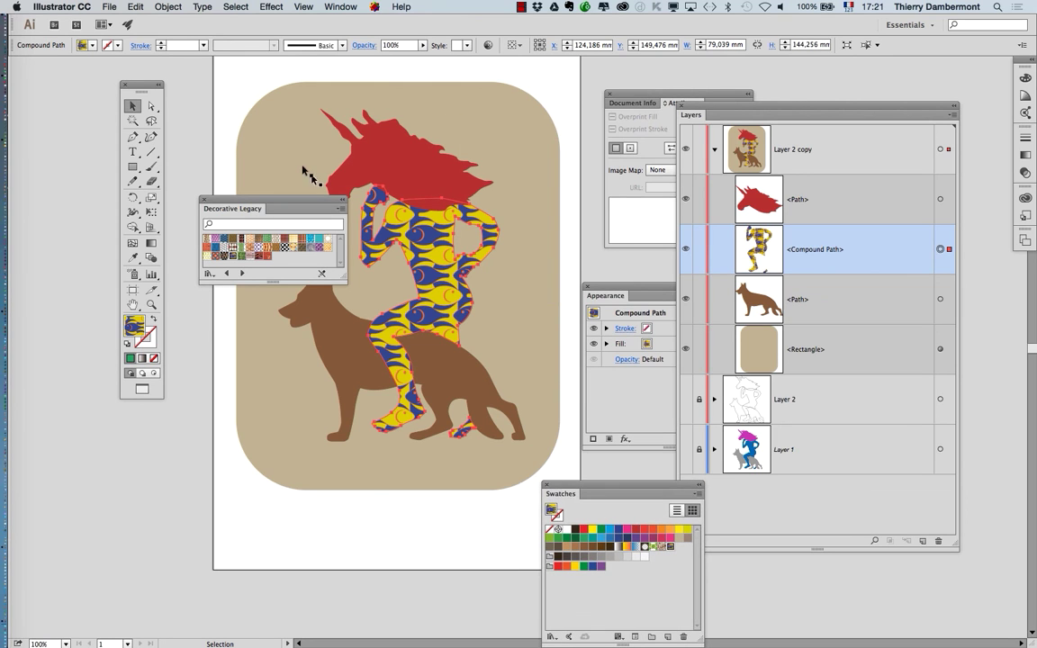
drag(326, 197, 912, 78)
click(501, 541)
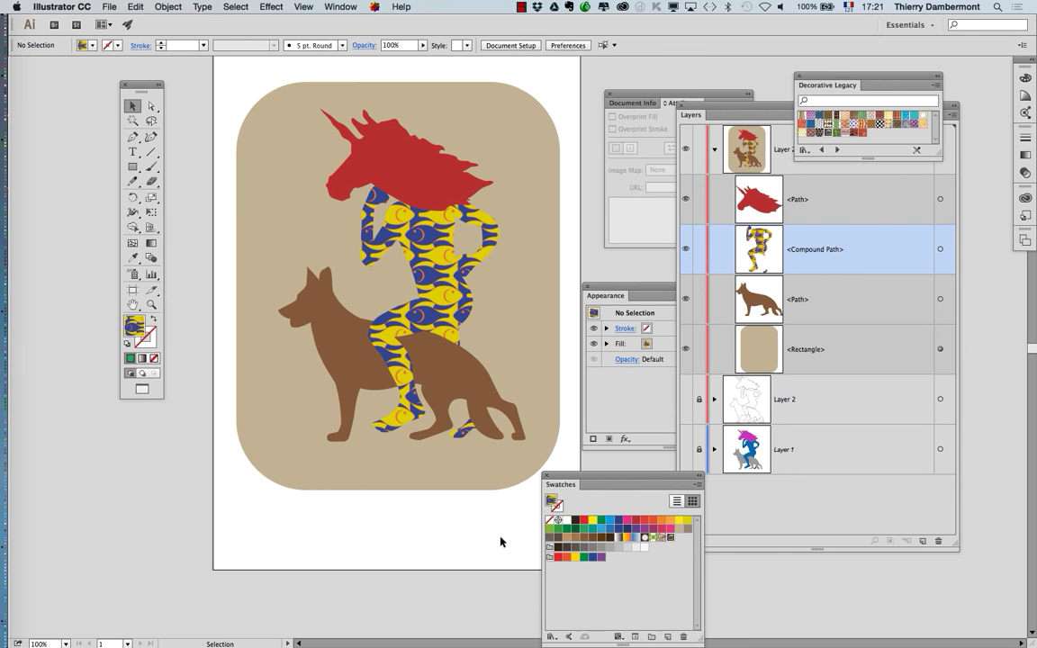